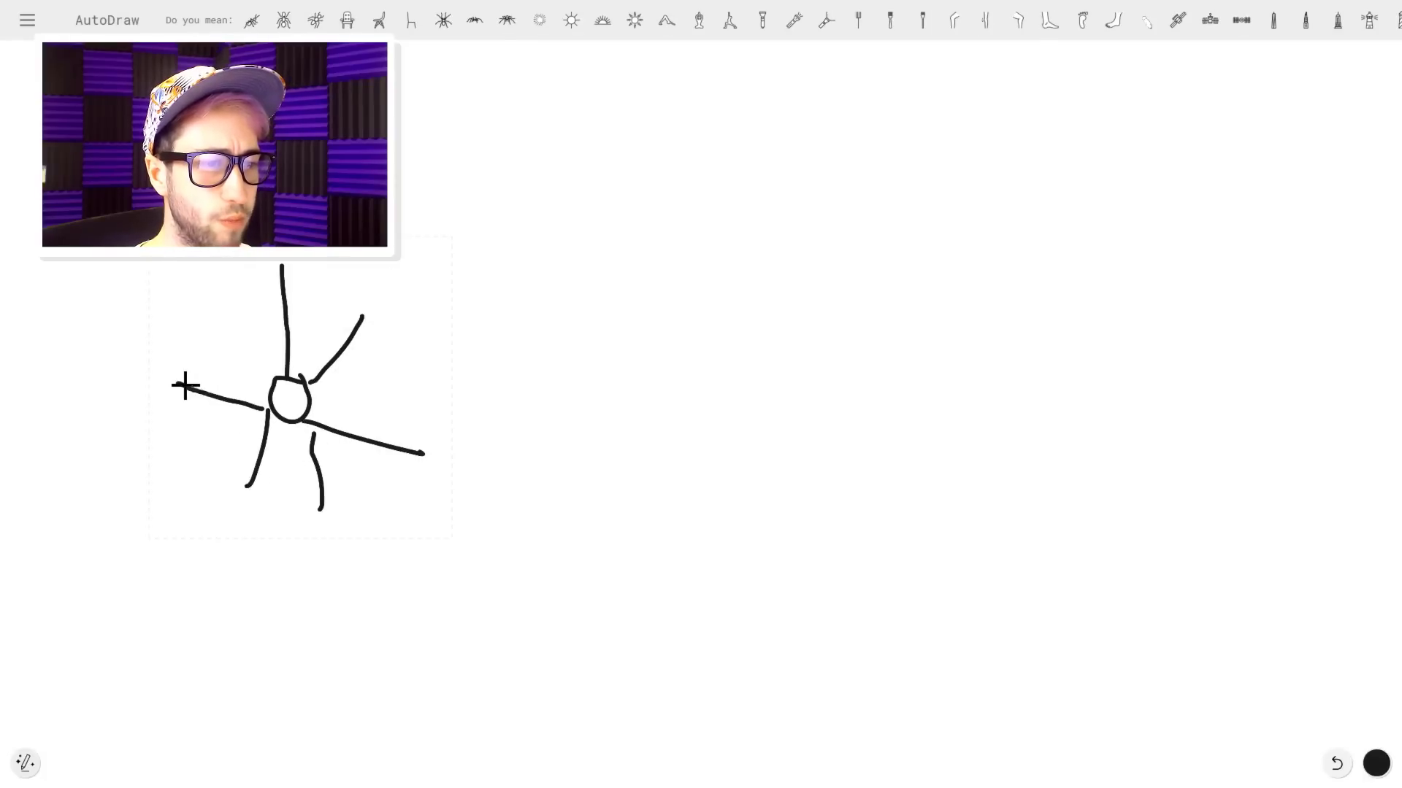
Add an arc across the top and a stroke along the circle's upper-right edge to the spider-like doodle.
drag(219, 321, 370, 291)
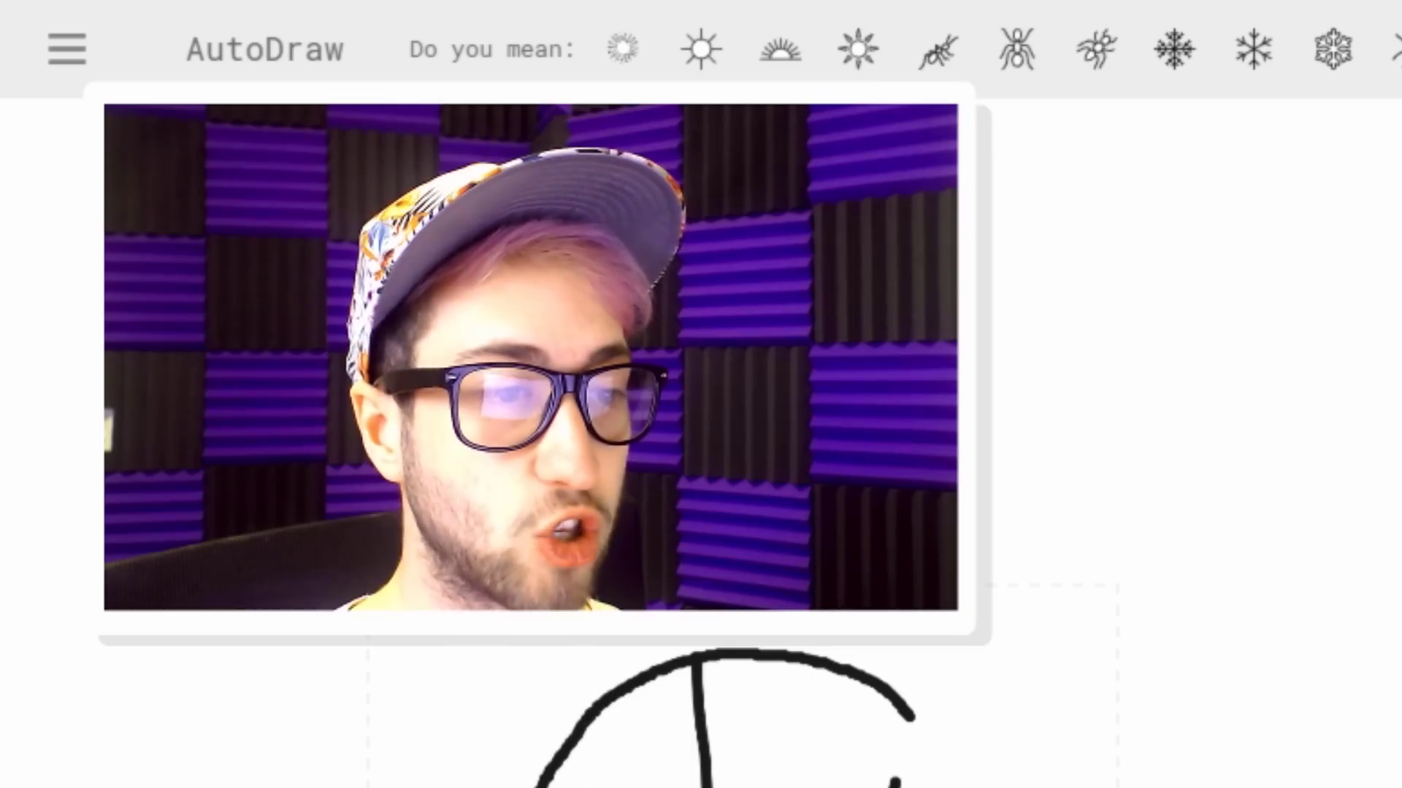
drag(1017, 787, 913, 672)
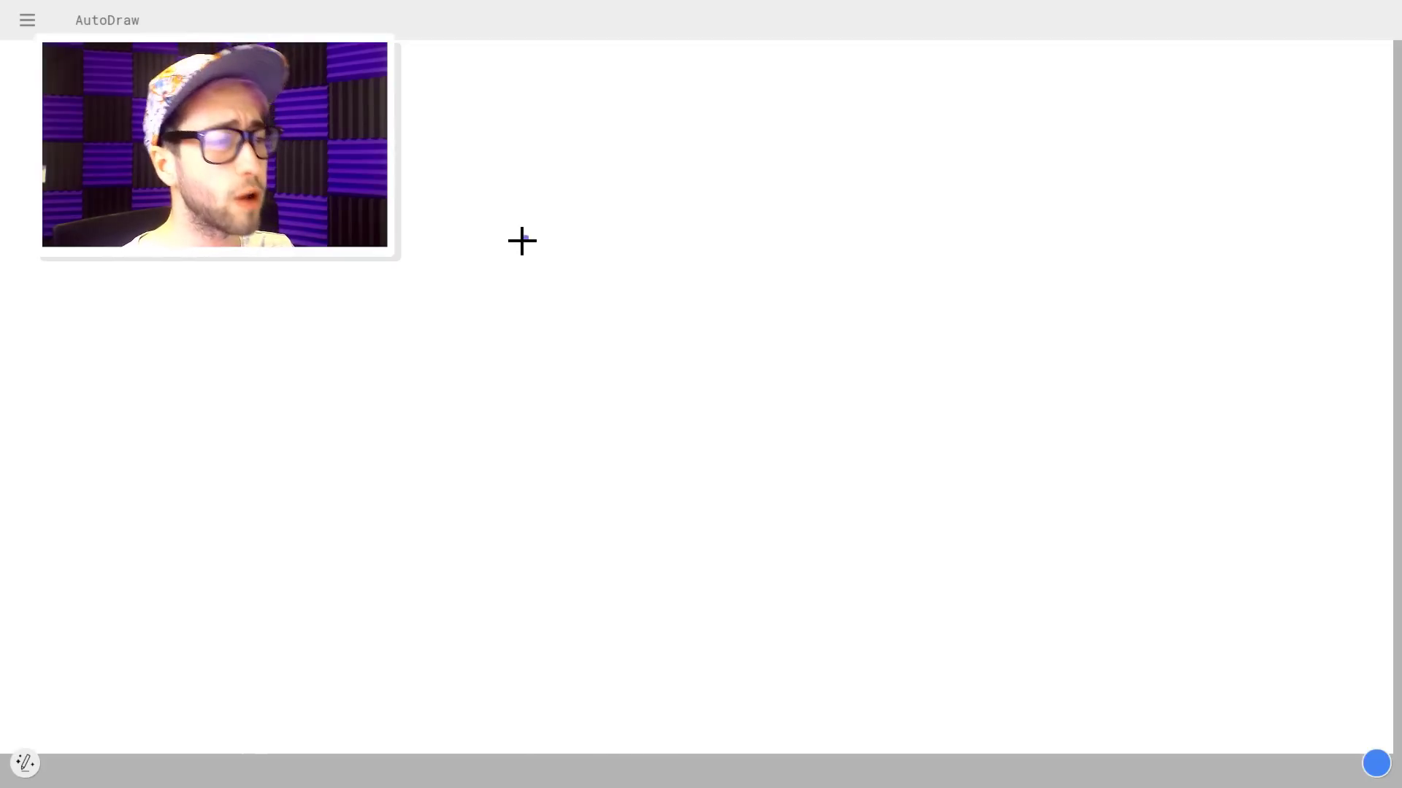
mouse_move(527, 237)
mouse_down()
mouse_move(467, 305)
mouse_move(488, 397)
mouse_move(603, 468)
mouse_move(795, 402)
mouse_move(778, 283)
mouse_move(723, 239)
mouse_move(767, 156)
mouse_move(649, 232)
mouse_move(595, 230)
mouse_move(534, 141)
mouse_move(527, 237)
mouse_up()
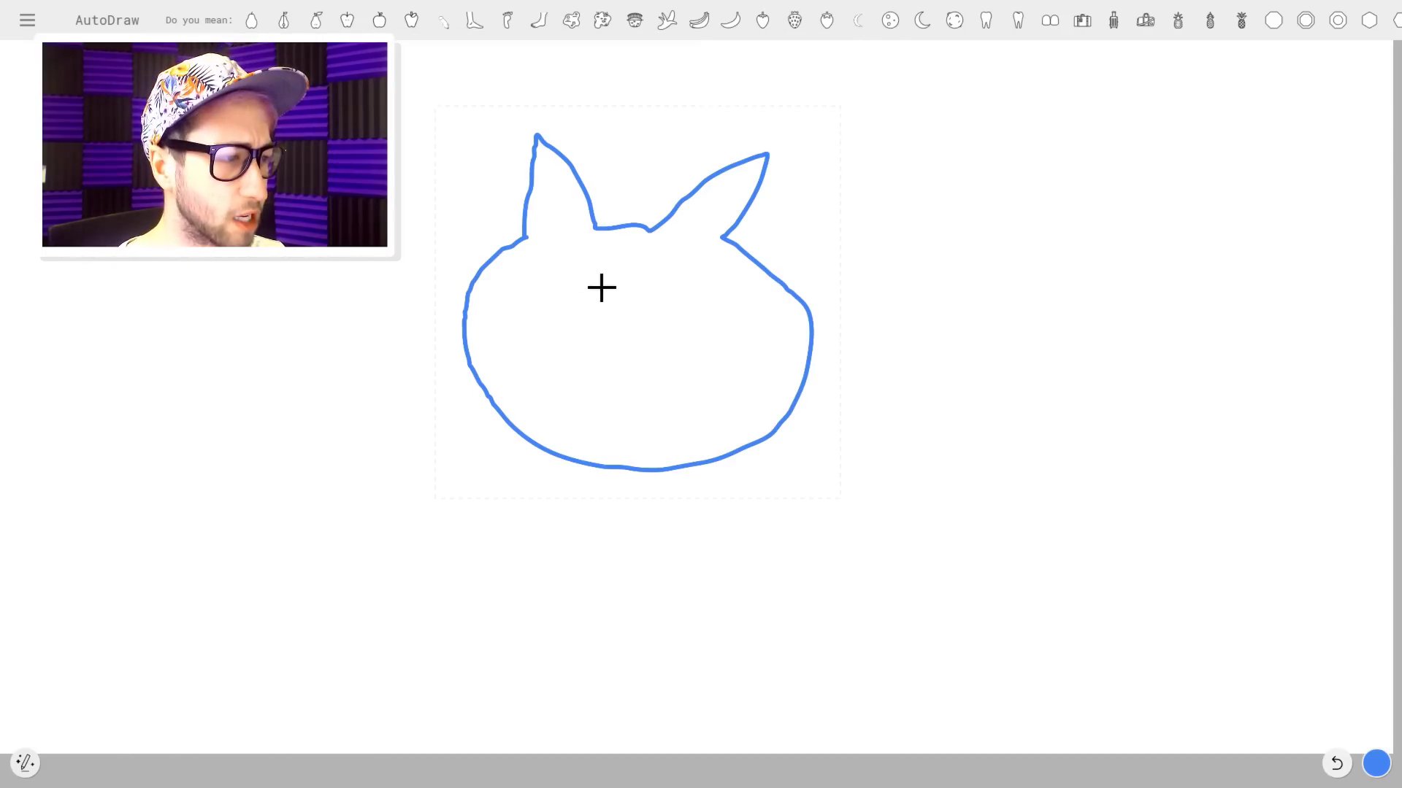
mouse_move(578, 276)
mouse_down()
mouse_move(574, 319)
mouse_move(584, 281)
mouse_up()
mouse_move(683, 283)
mouse_down()
mouse_move(664, 300)
mouse_move(687, 312)
mouse_up()
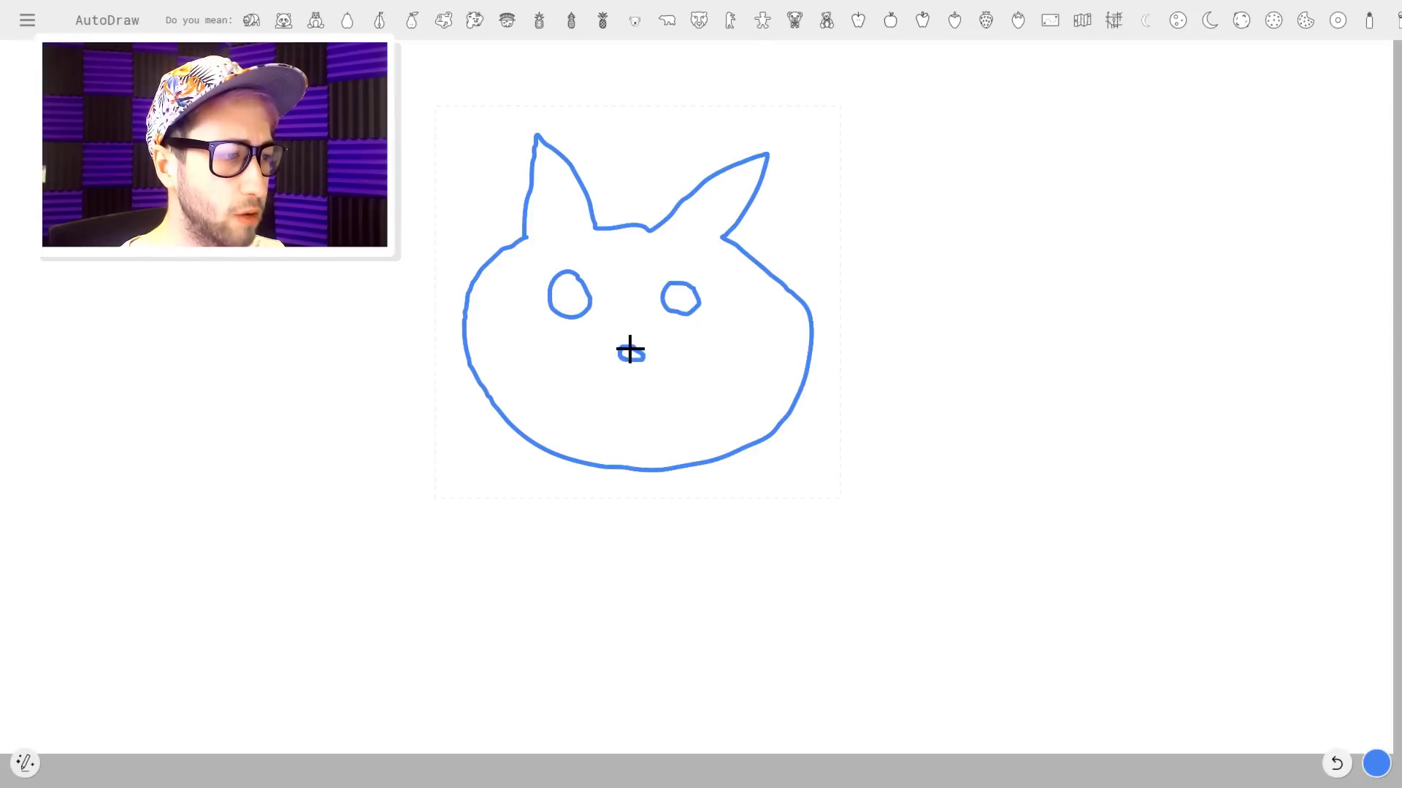
mouse_move(630, 349)
mouse_down()
mouse_move(588, 376)
mouse_move(584, 358)
mouse_move(644, 404)
mouse_move(673, 367)
mouse_move(513, 326)
mouse_up()
drag(591, 340, 501, 357)
drag(590, 351, 530, 369)
mouse_move(666, 348)
mouse_down()
mouse_move(727, 326)
mouse_move(696, 344)
mouse_move(747, 348)
mouse_up()
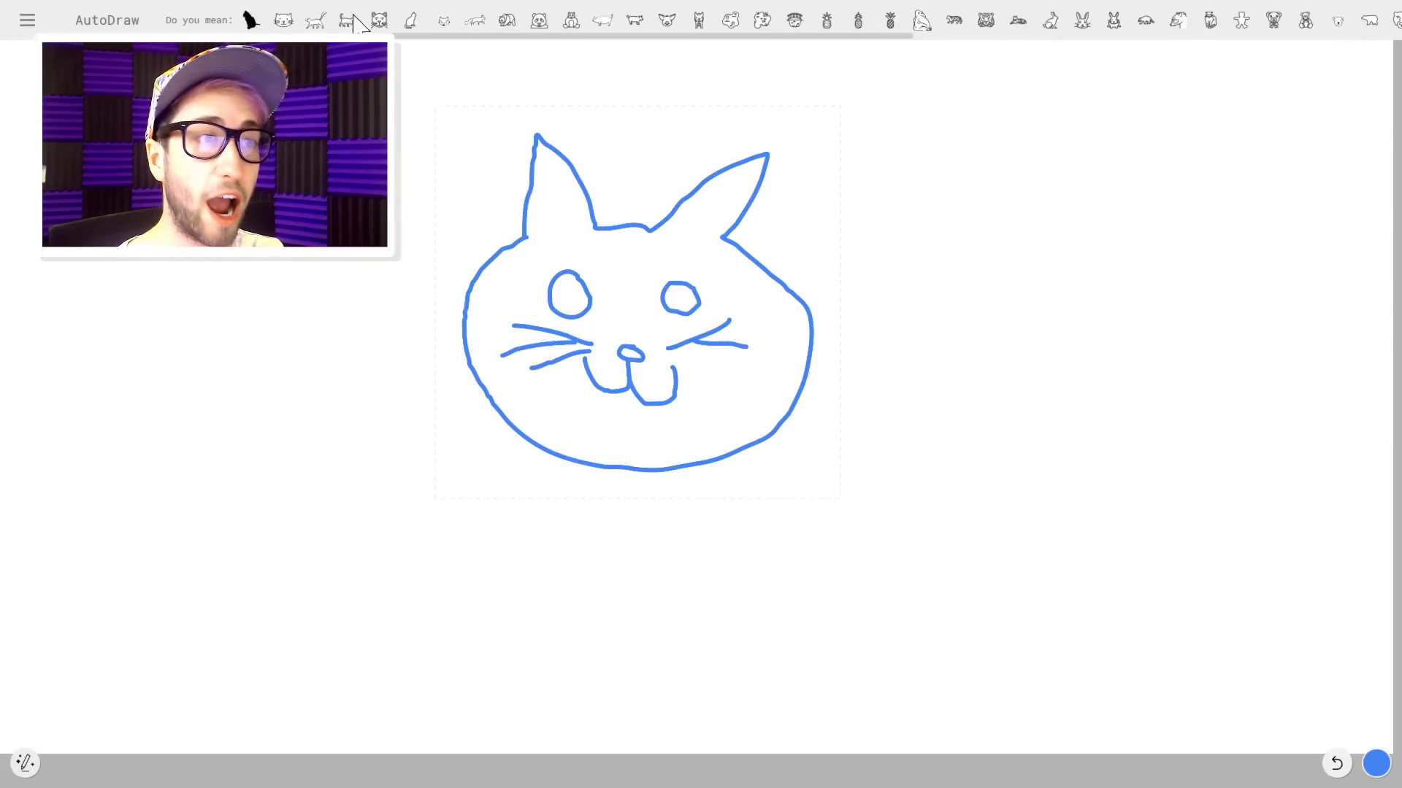
click(282, 20)
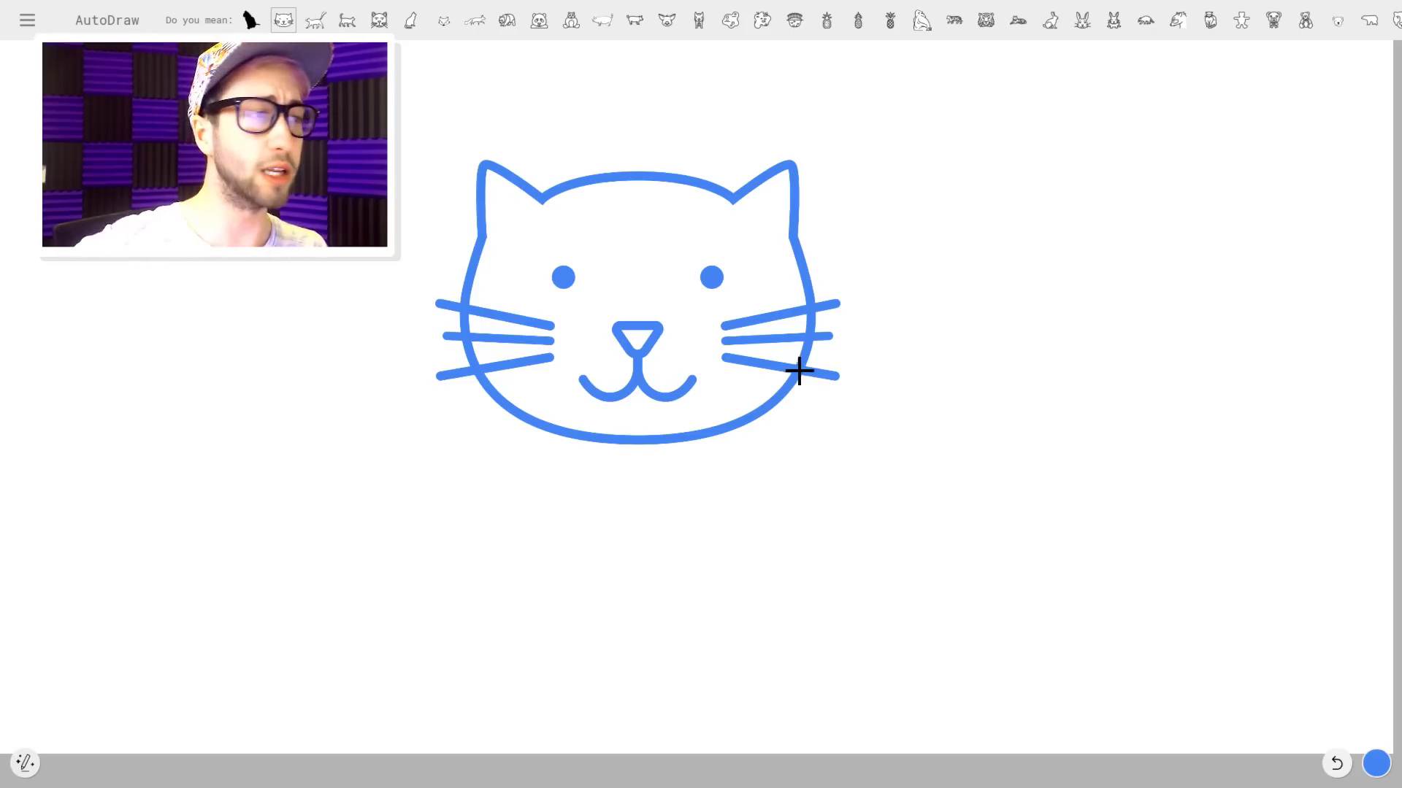
click(28, 20)
Start over, then turn rough sketches into a clean sun at top right and a cloud beside it.
click(32, 42)
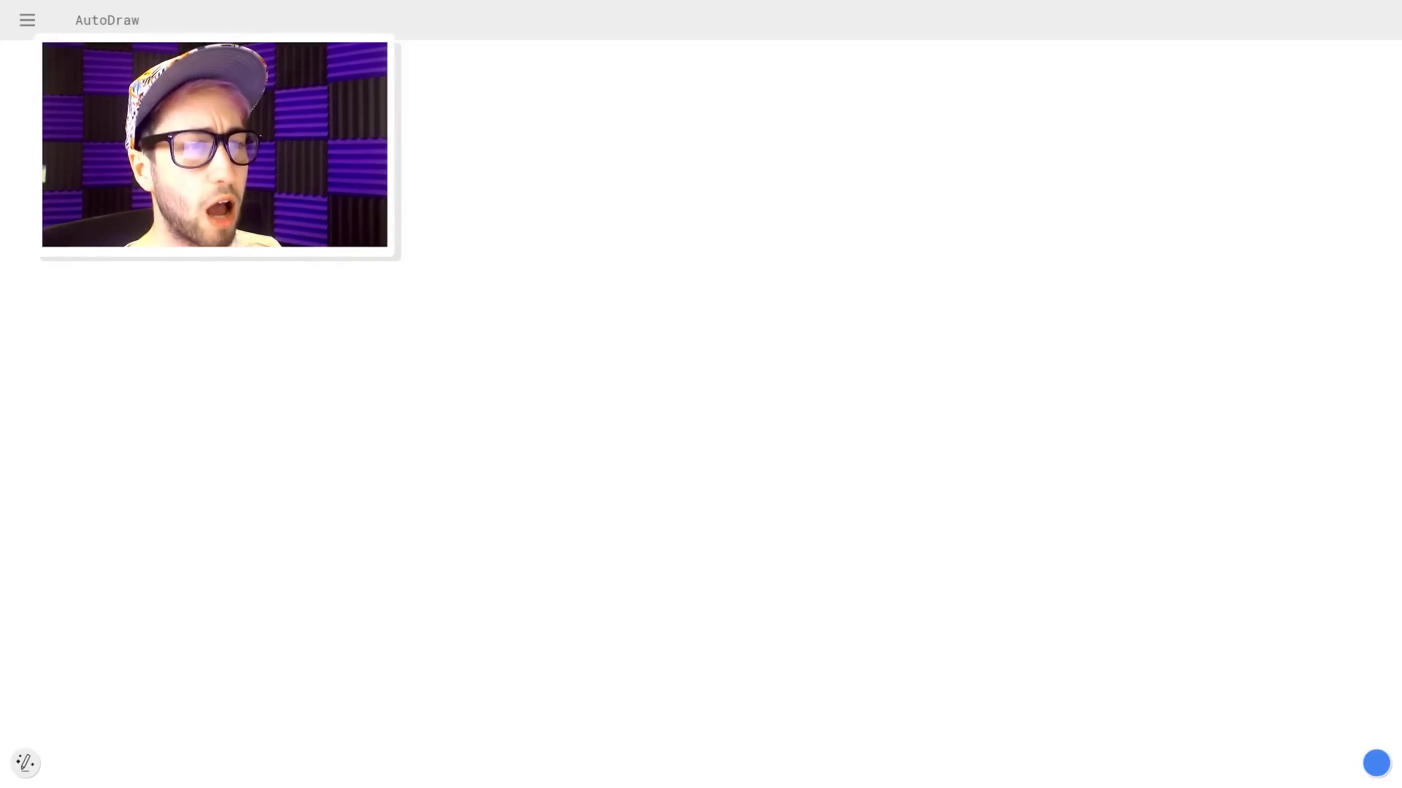
drag(396, 170, 395, 78)
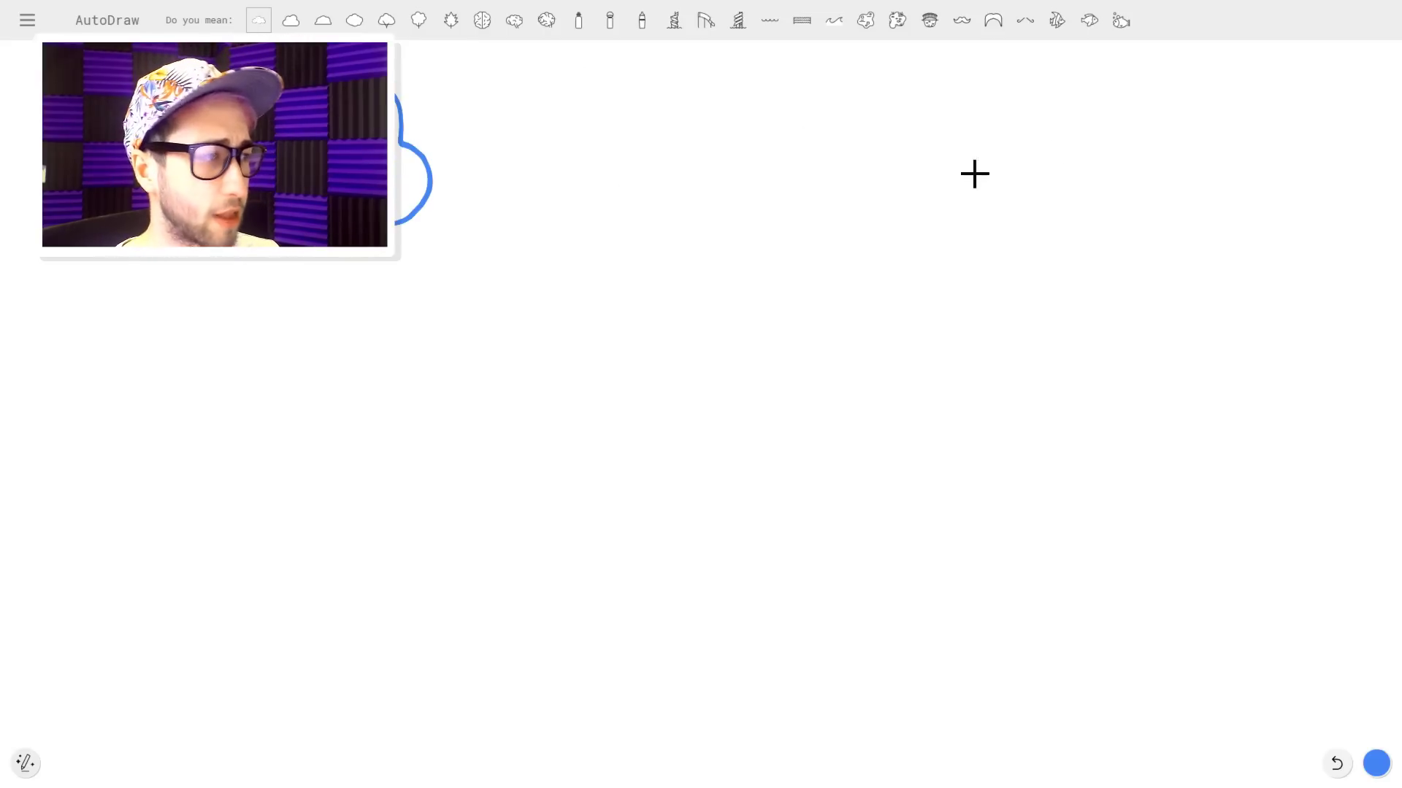
mouse_move(1072, 127)
mouse_down()
mouse_move(1012, 127)
mouse_move(1058, 180)
mouse_move(1090, 137)
mouse_move(961, 95)
mouse_up()
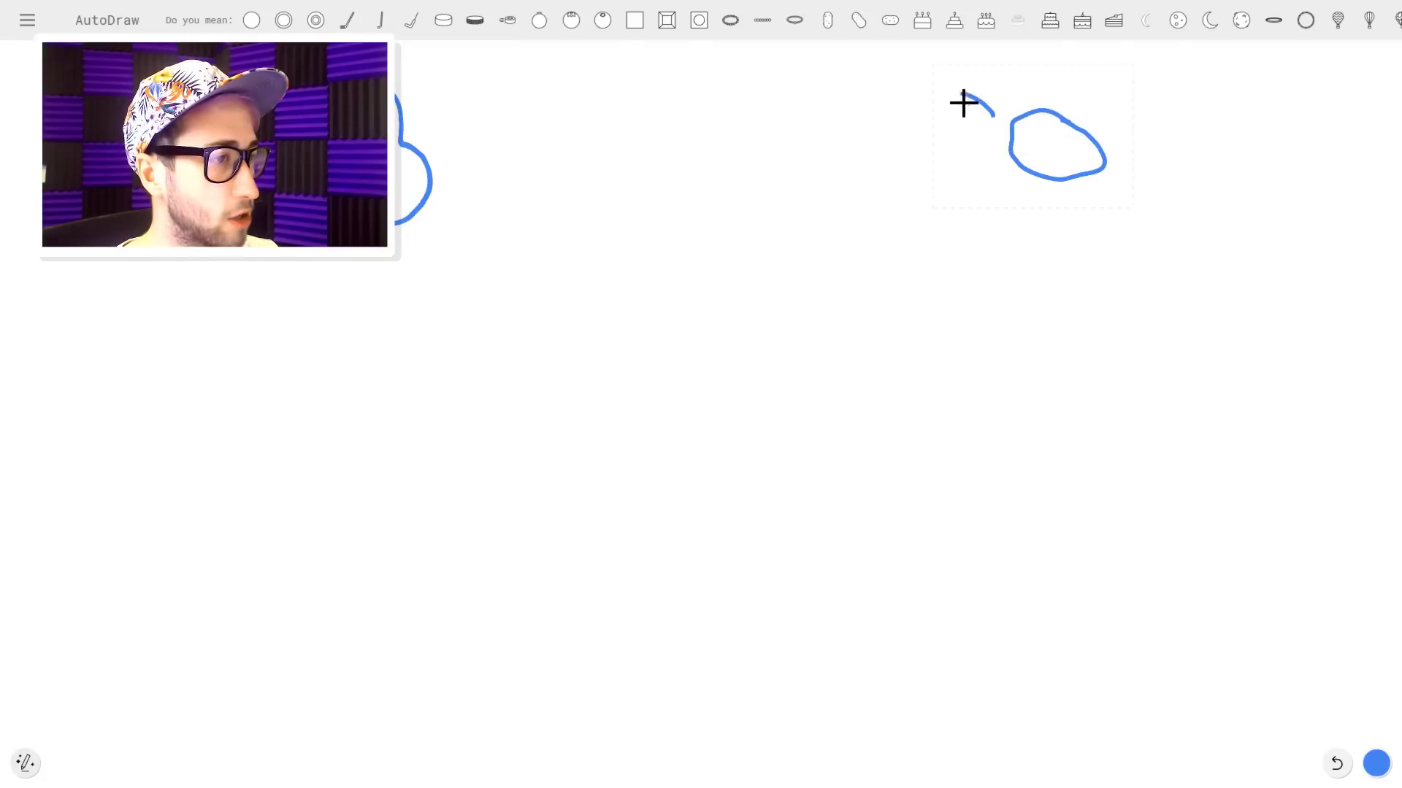
mouse_move(924, 147)
mouse_down()
mouse_move(978, 133)
mouse_move(956, 187)
mouse_up()
drag(1033, 220, 1031, 234)
drag(1091, 226, 1103, 235)
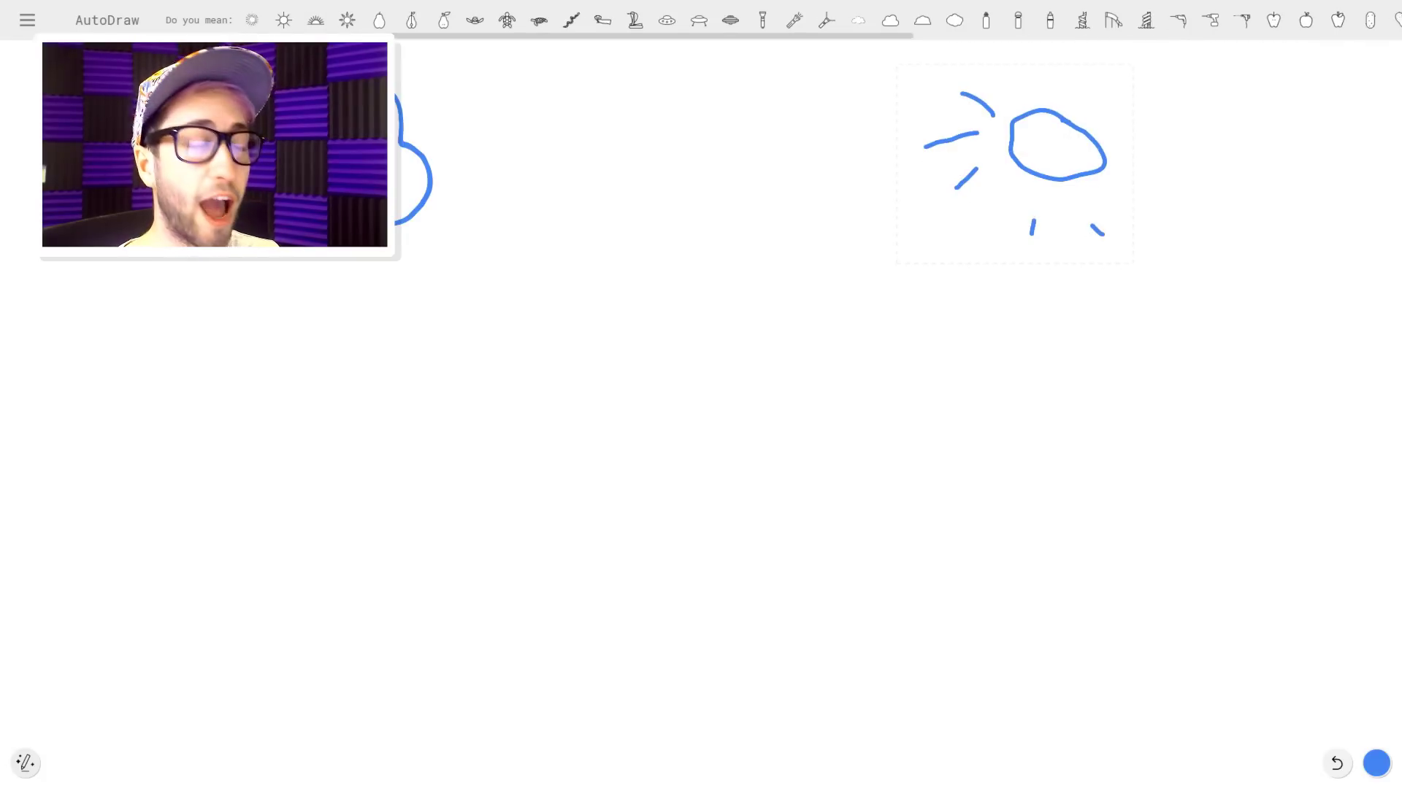
click(253, 20)
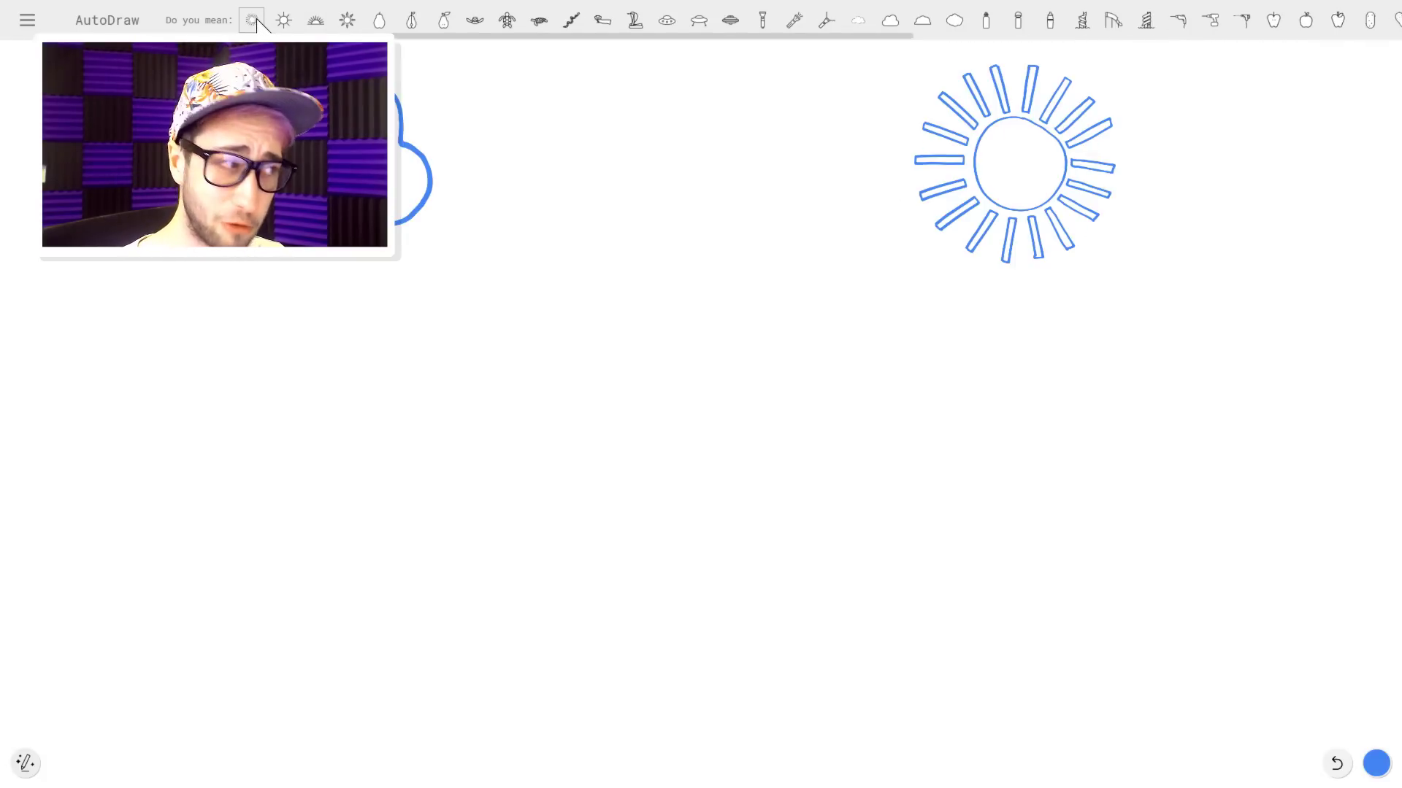
mouse_move(812, 182)
mouse_down()
mouse_move(626, 185)
mouse_move(579, 272)
mouse_move(857, 235)
mouse_move(796, 184)
mouse_up()
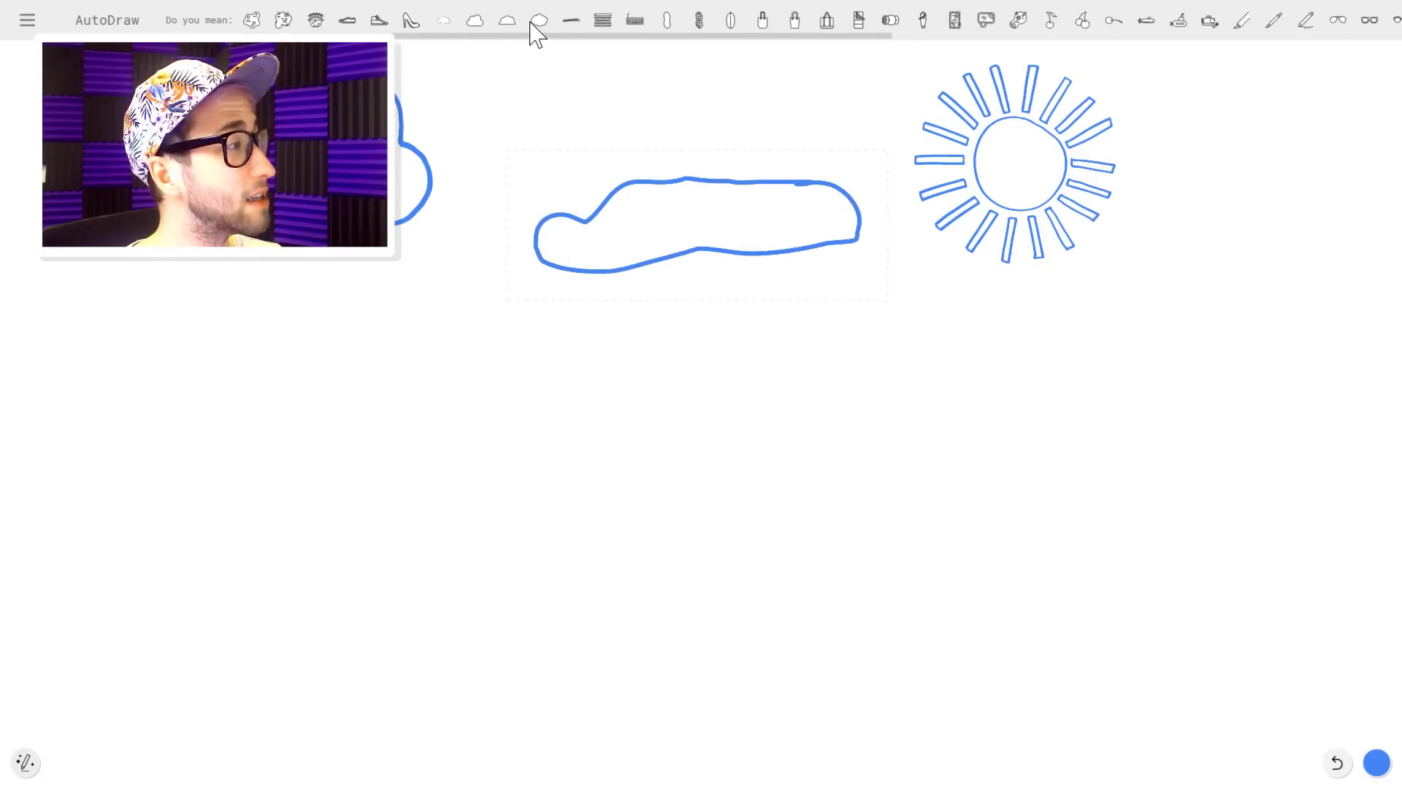
click(474, 21)
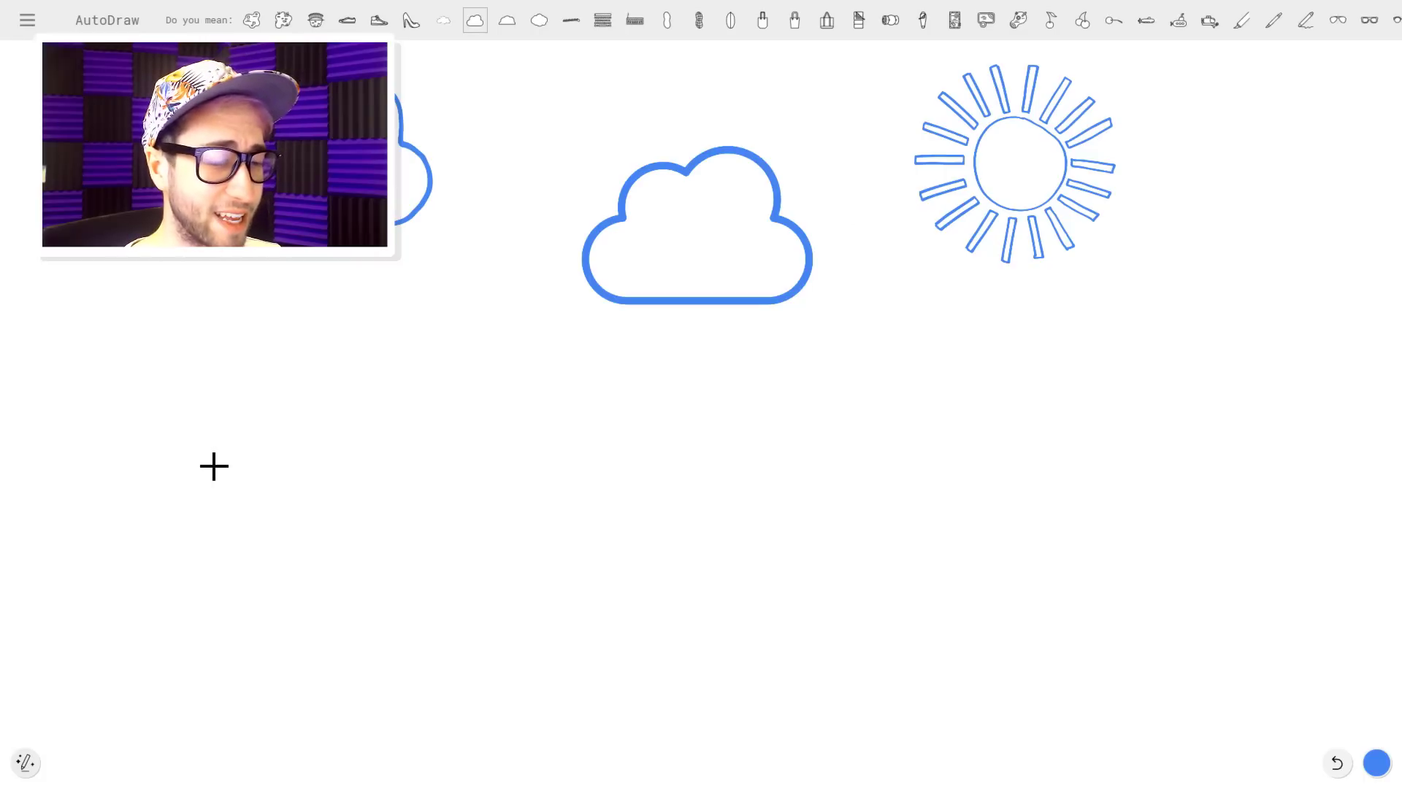
Sketch a tree with crown and trunk on the lower left and swap in the clean tree.
mouse_move(271, 372)
mouse_down()
mouse_move(228, 341)
mouse_move(157, 351)
mouse_move(87, 437)
mouse_move(170, 478)
mouse_move(316, 469)
mouse_move(353, 404)
mouse_move(271, 363)
mouse_up()
drag(268, 482, 314, 772)
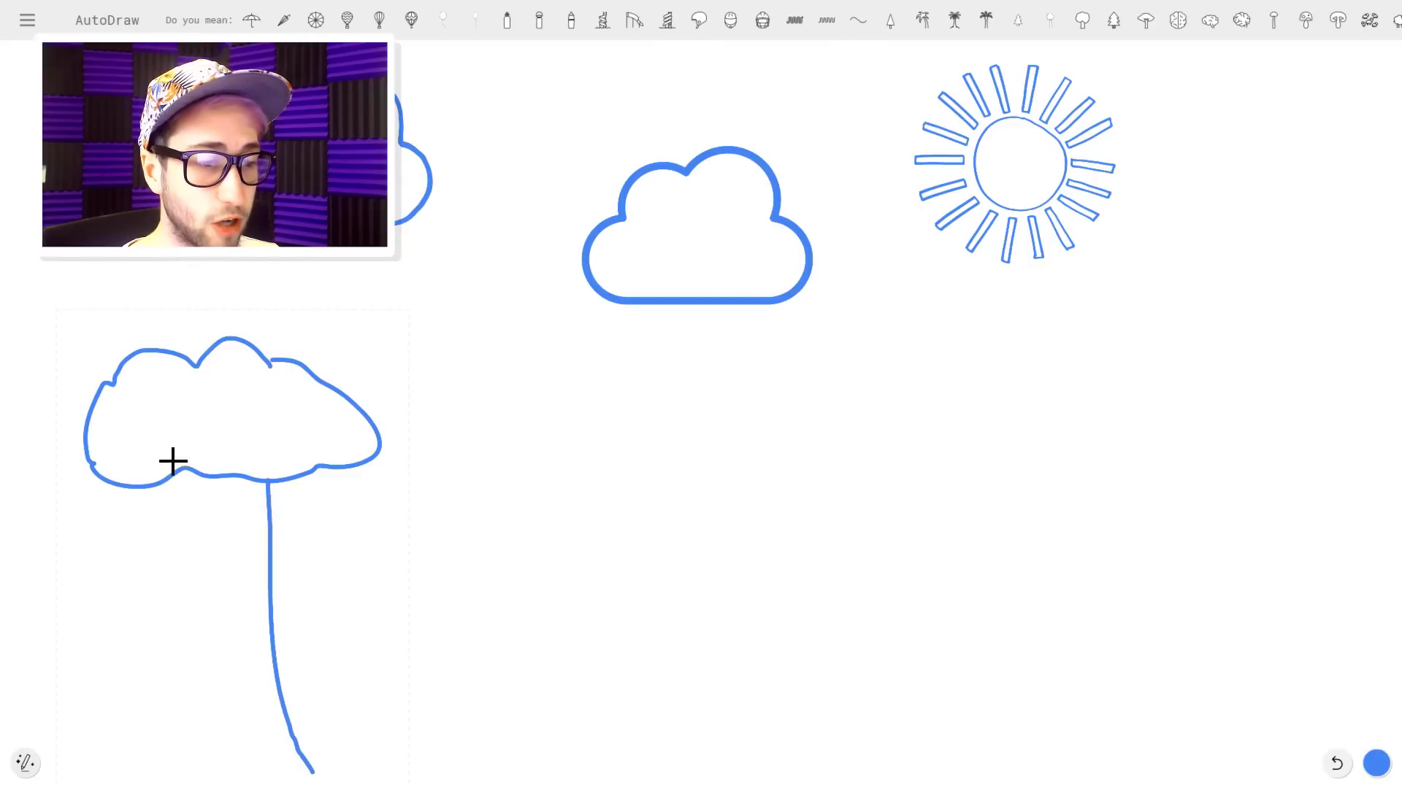
mouse_move(203, 481)
mouse_down()
mouse_move(179, 773)
mouse_move(247, 786)
mouse_up()
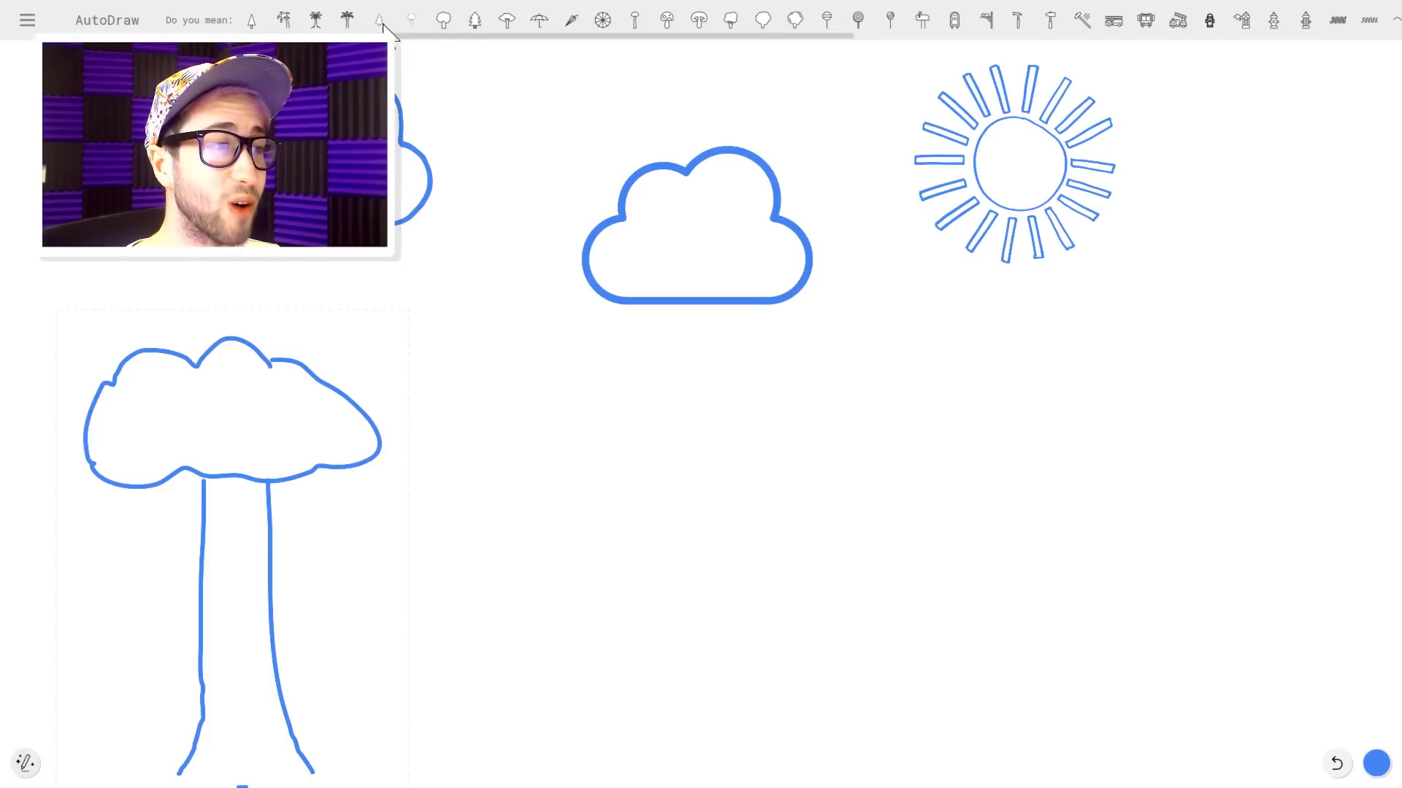
click(505, 25)
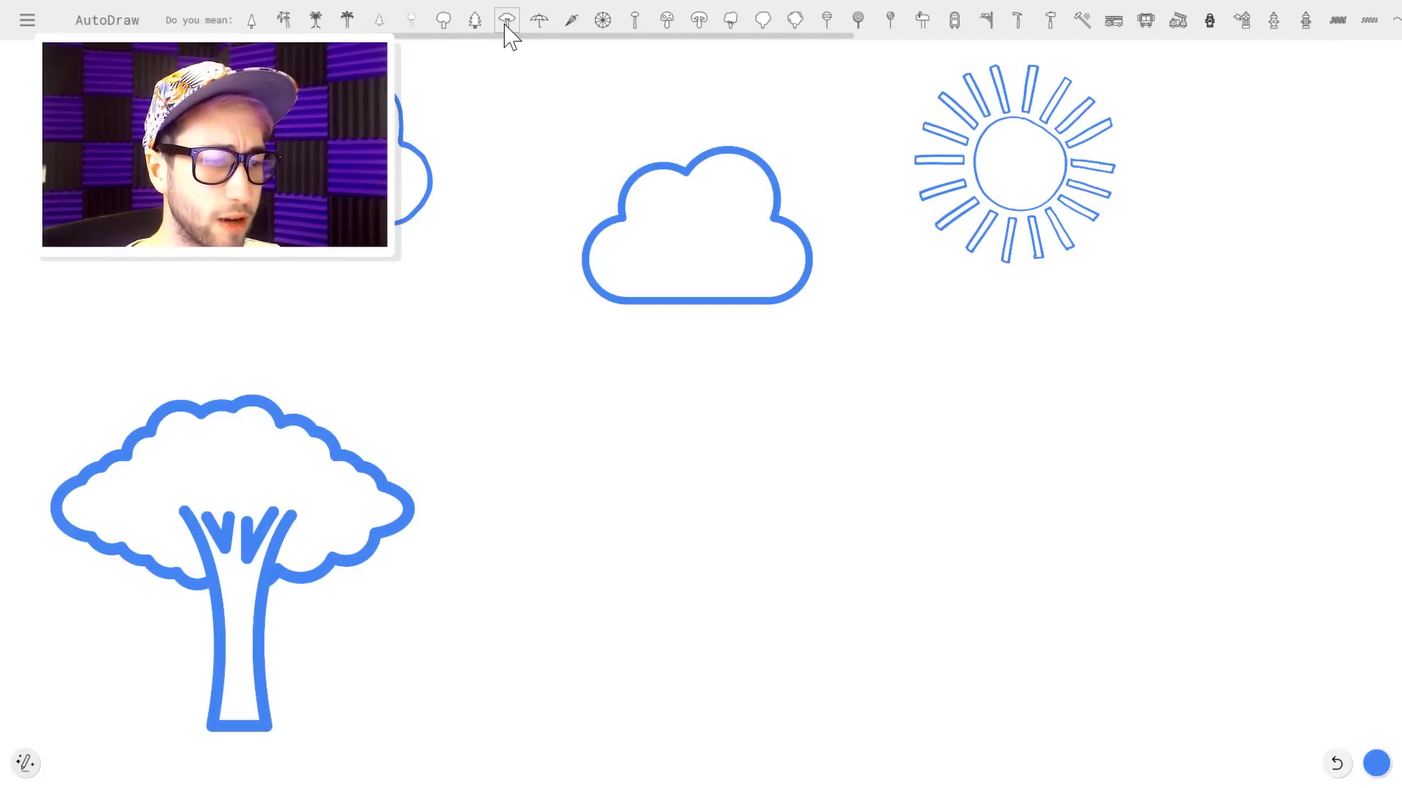
Sketch a bench beside the tree and replace it with the clean bench drawing.
drag(422, 728, 424, 699)
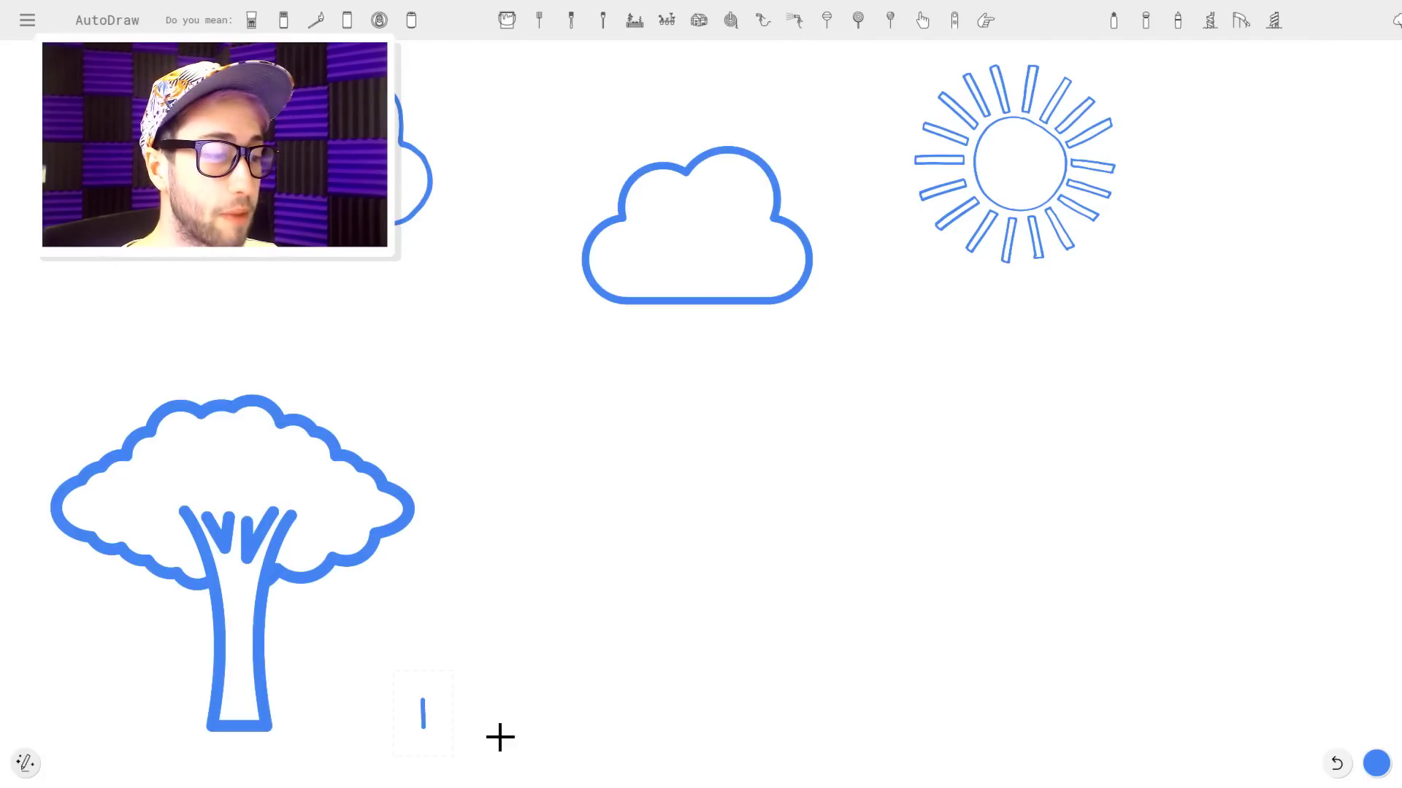
mouse_move(511, 732)
mouse_down()
mouse_move(518, 698)
mouse_move(403, 684)
mouse_move(547, 684)
mouse_move(545, 704)
mouse_move(535, 649)
mouse_move(421, 643)
mouse_move(406, 686)
mouse_up()
click(283, 20)
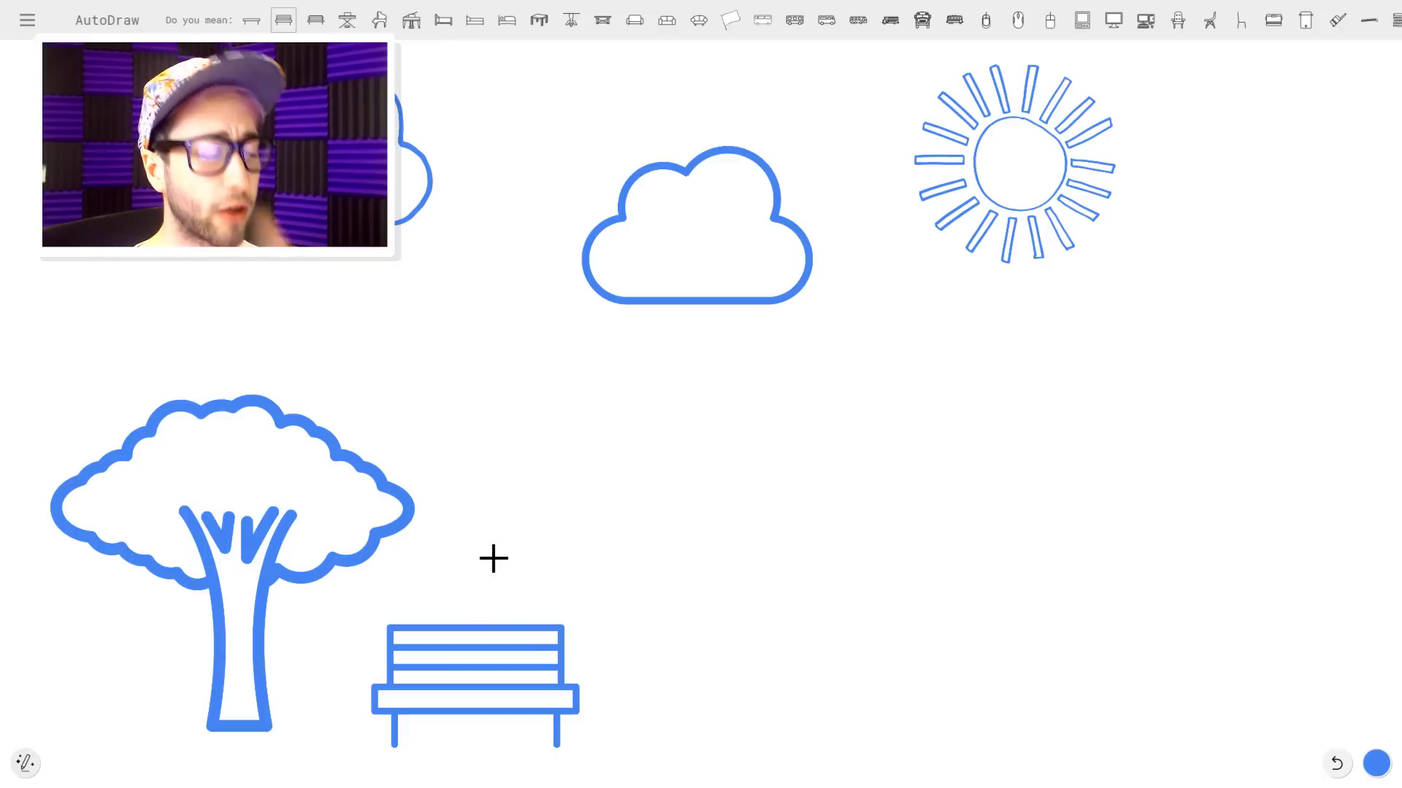
Sketch a bin beside the bench and replace it with the clean trash can.
mouse_move(608, 650)
mouse_down()
mouse_move(602, 746)
mouse_move(670, 756)
mouse_move(669, 674)
mouse_move(658, 646)
mouse_move(603, 649)
mouse_move(629, 735)
mouse_move(642, 662)
mouse_move(641, 750)
mouse_up()
drag(659, 652, 664, 752)
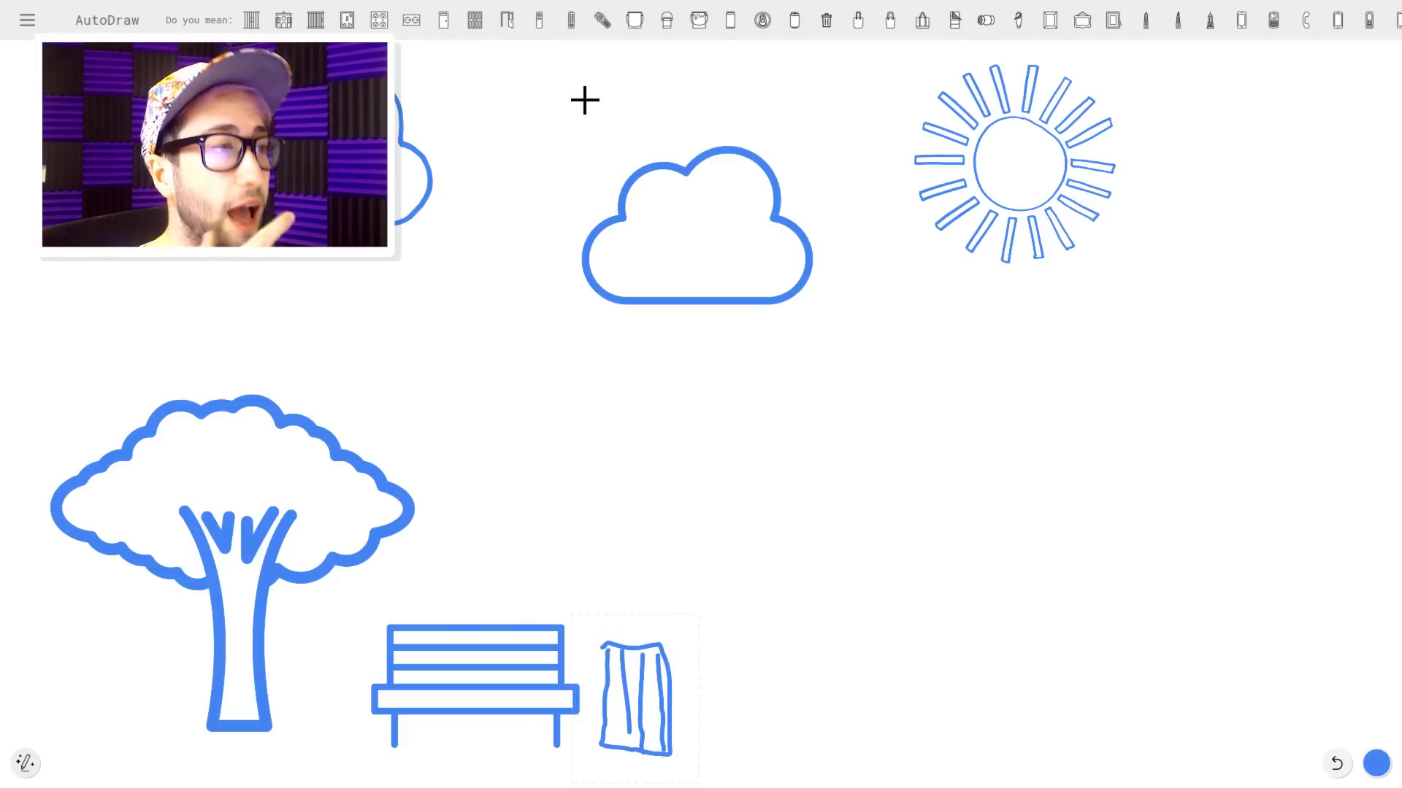
click(826, 22)
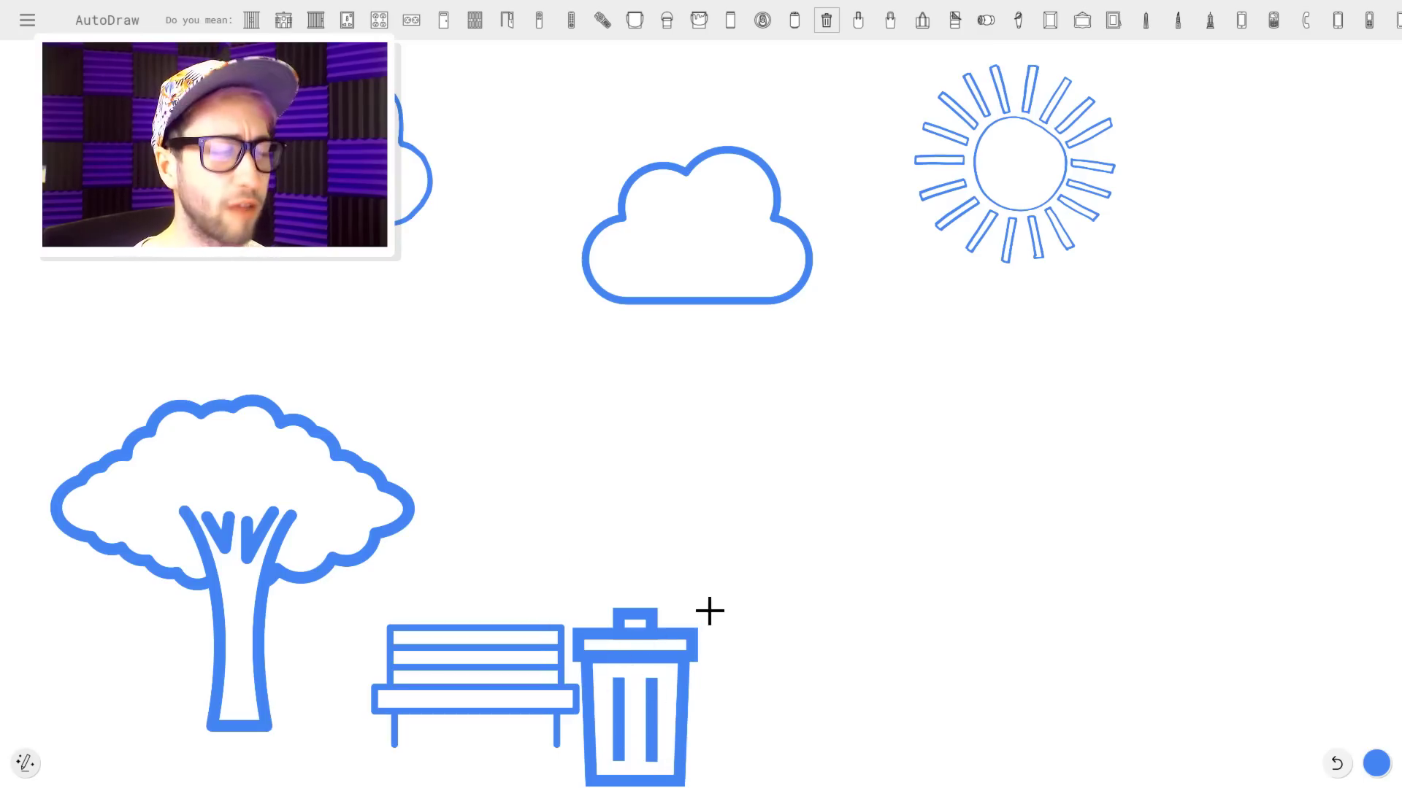
Sketch a second tree with trunk and round canopy to the right of the trash can.
drag(793, 526, 741, 744)
drag(824, 564, 867, 757)
mouse_move(822, 536)
mouse_down()
mouse_move(693, 526)
mouse_move(673, 437)
mouse_move(826, 396)
mouse_move(875, 457)
mouse_move(830, 534)
mouse_up()
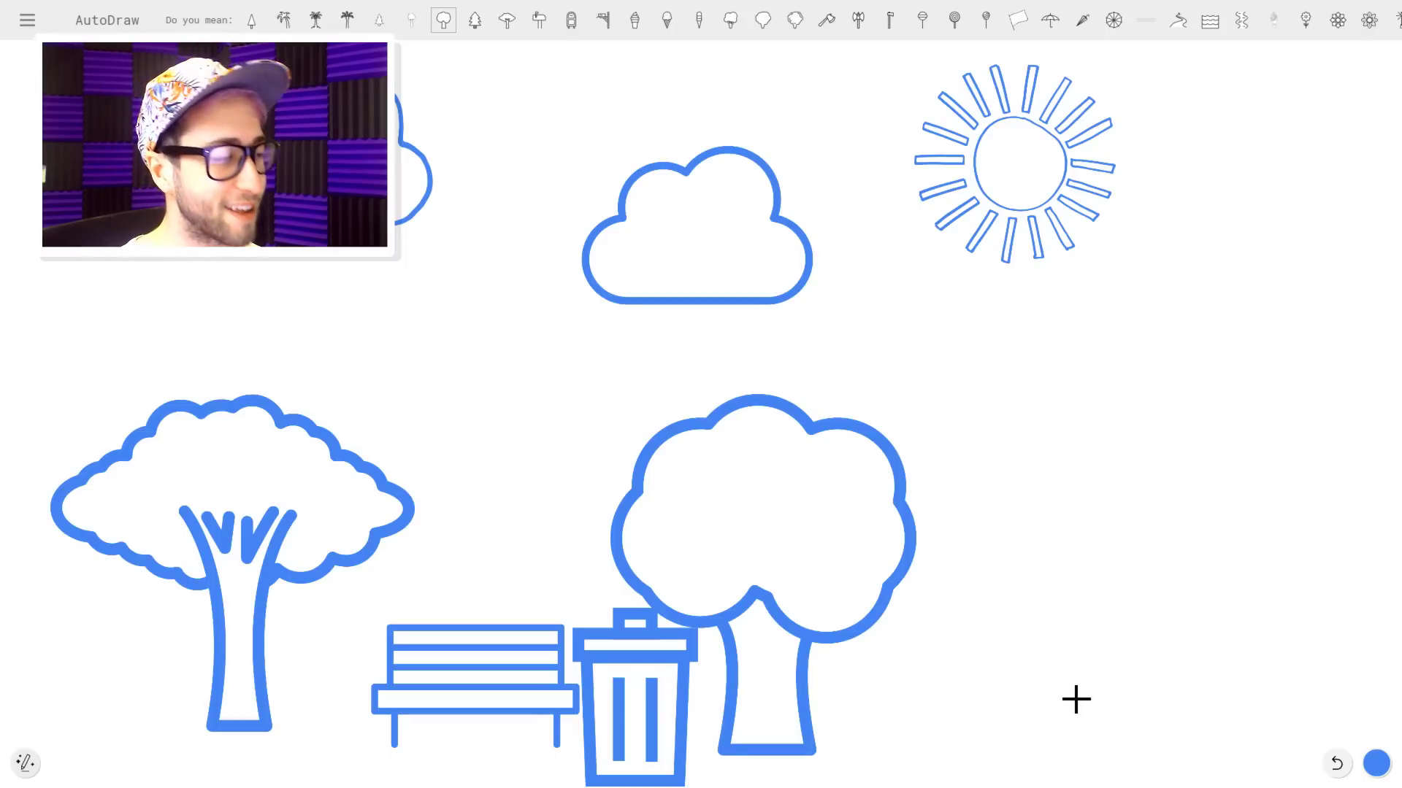
Sketch a bicycle with wheels, spokes, frame and seat at lower right, then swap in the clean bicycle.
mouse_move(1022, 650)
mouse_down()
mouse_move(1042, 710)
mouse_move(1051, 660)
mouse_move(1035, 652)
mouse_up()
mouse_move(1296, 666)
mouse_down()
mouse_move(1255, 644)
mouse_move(1289, 660)
mouse_move(1256, 687)
mouse_up()
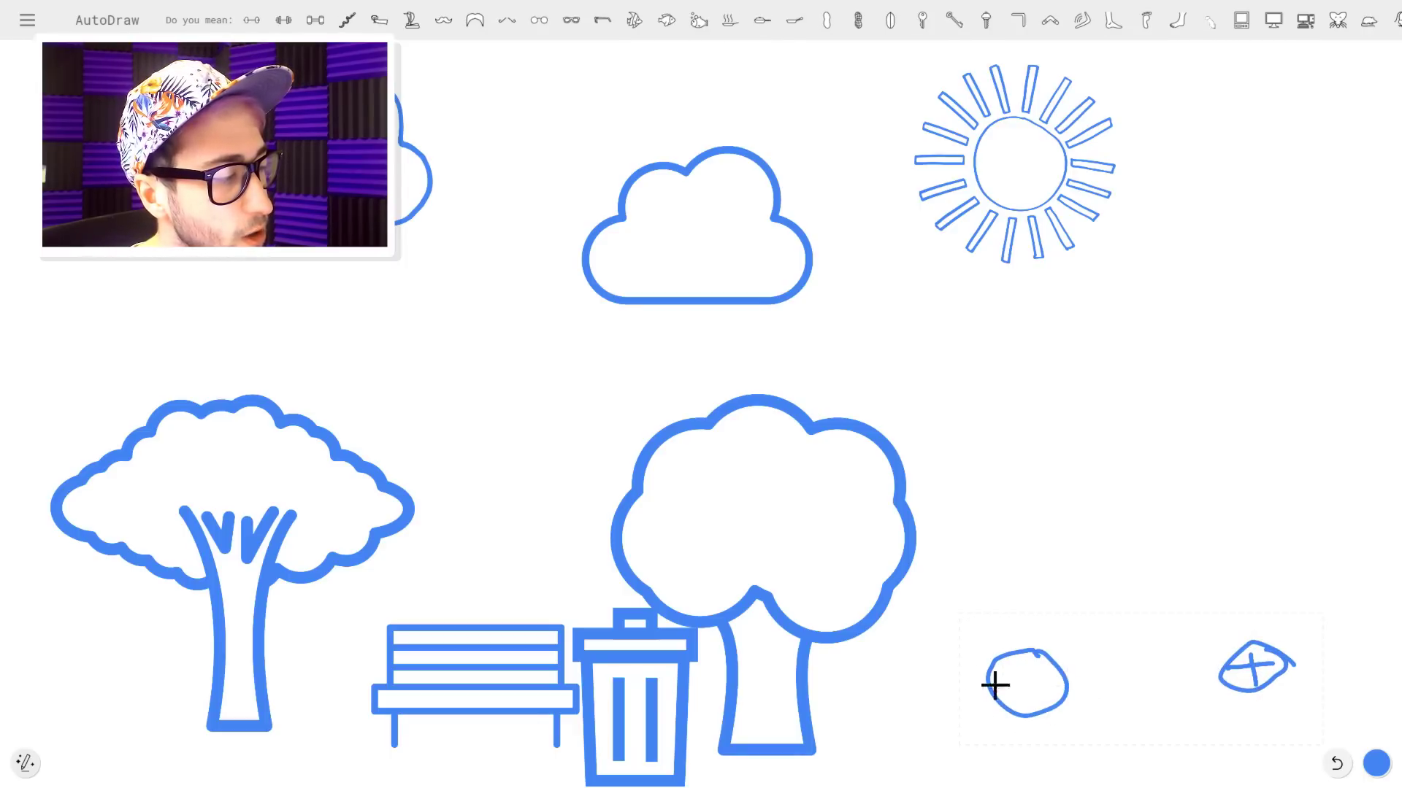
mouse_move(997, 692)
mouse_down()
mouse_move(1073, 680)
mouse_move(1016, 727)
mouse_move(1038, 676)
mouse_move(1130, 676)
mouse_move(1227, 601)
mouse_move(1246, 657)
mouse_move(1226, 591)
mouse_move(1276, 572)
mouse_move(1260, 557)
mouse_up()
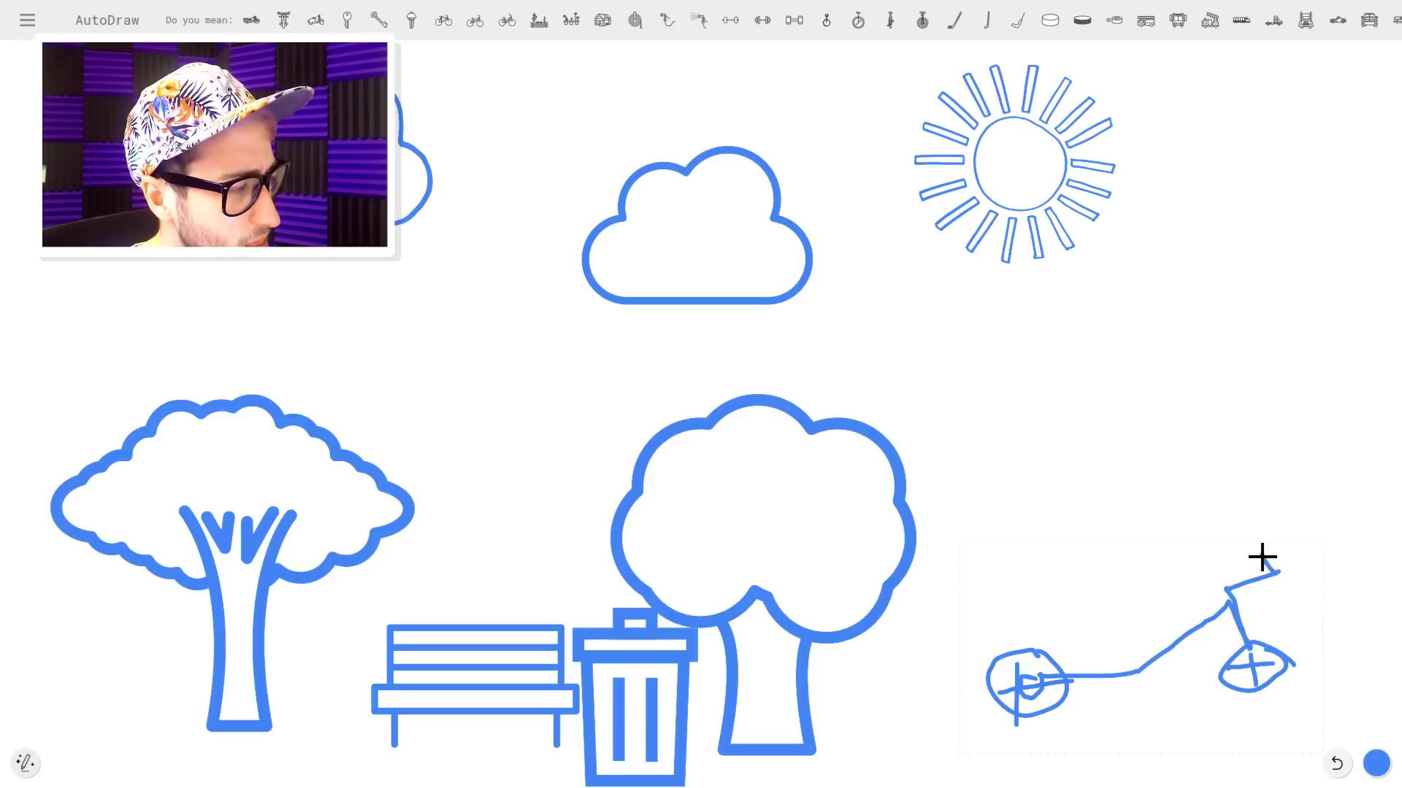
mouse_move(1228, 612)
mouse_down()
mouse_move(1083, 608)
mouse_move(1018, 690)
mouse_up()
drag(1071, 580, 1125, 583)
click(346, 21)
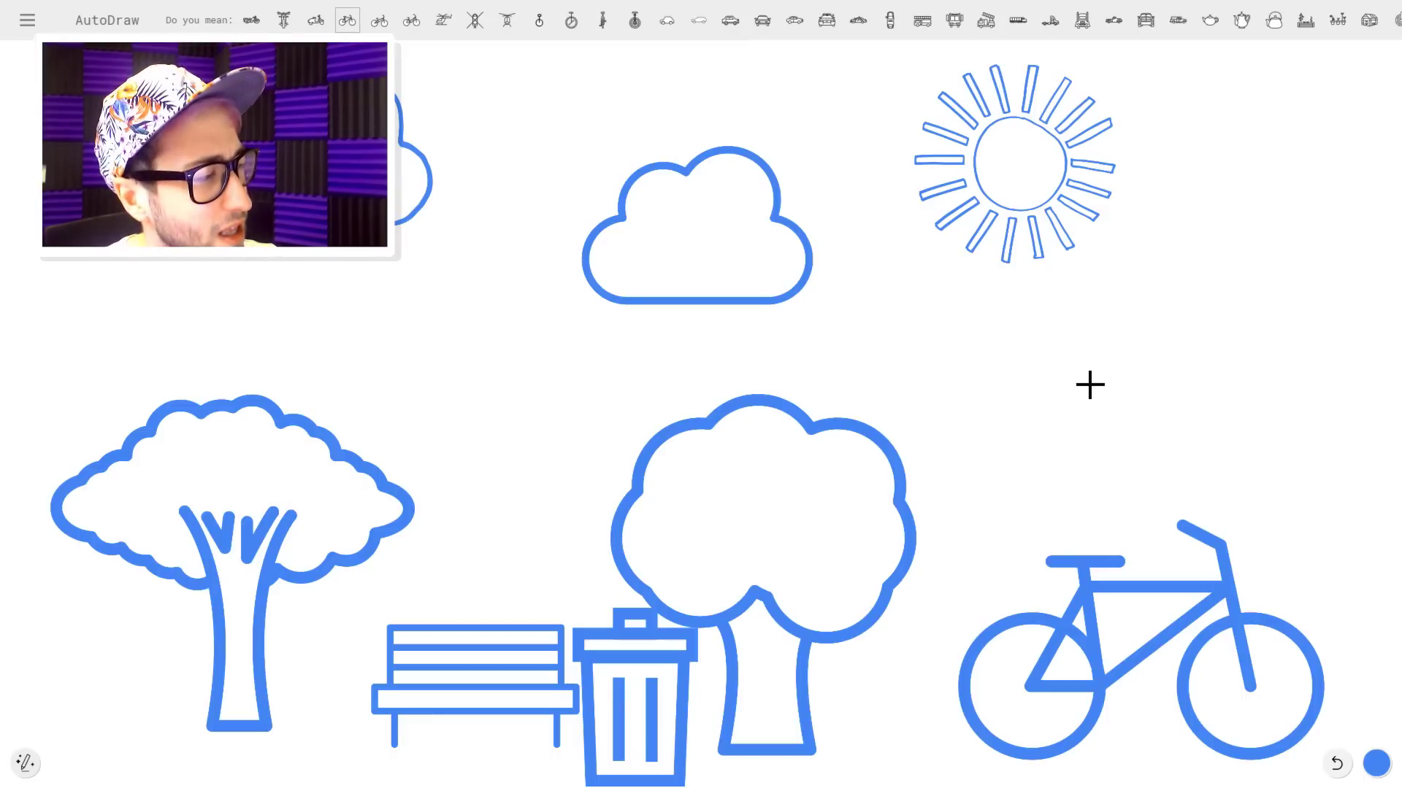
Sketch a stick-figure rider on the bike and turn it into a flamingo.
mouse_move(1083, 385)
mouse_down()
mouse_move(1059, 405)
mouse_move(1108, 426)
mouse_move(1081, 379)
mouse_move(1084, 533)
mouse_move(1096, 557)
mouse_move(1160, 565)
mouse_move(1162, 615)
mouse_up()
drag(1087, 479, 1163, 480)
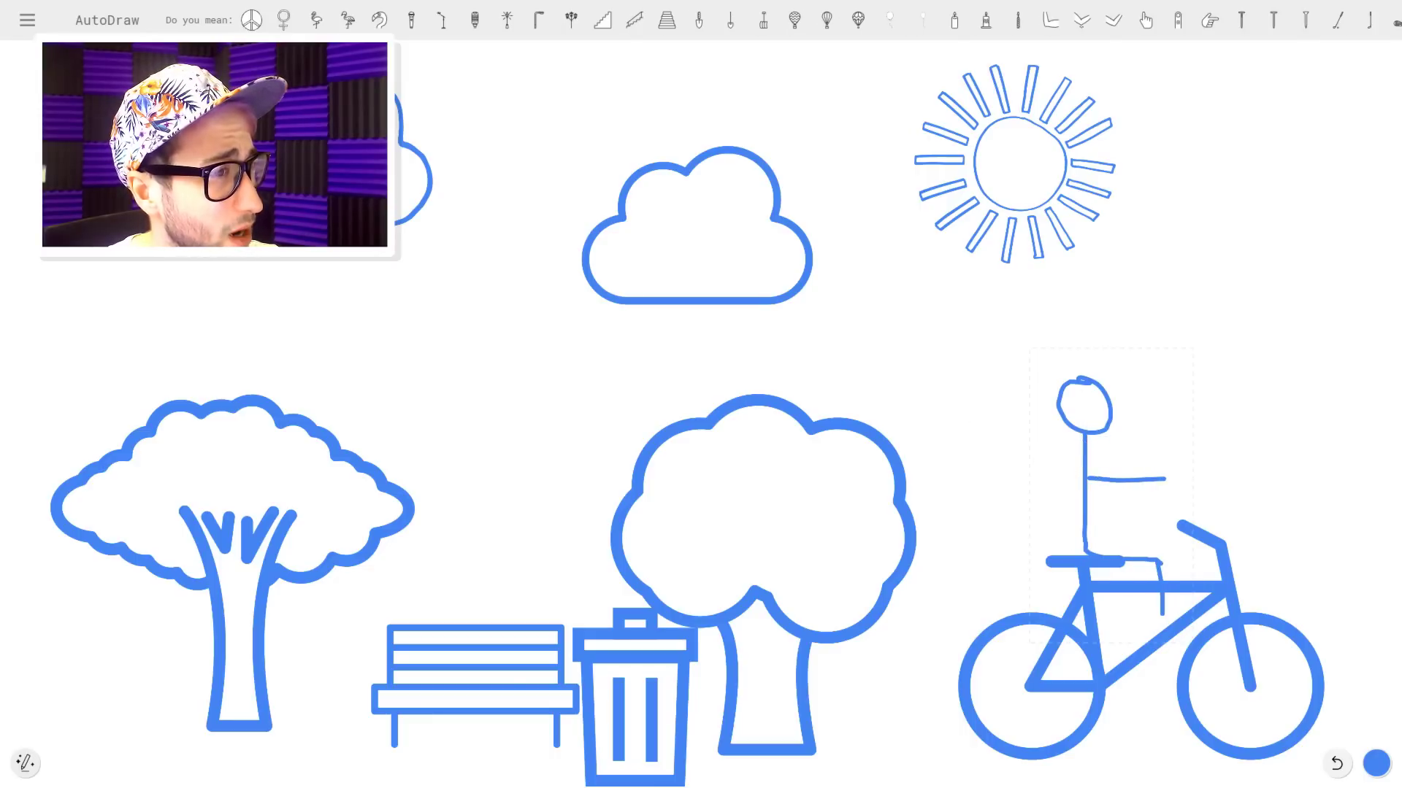
click(317, 20)
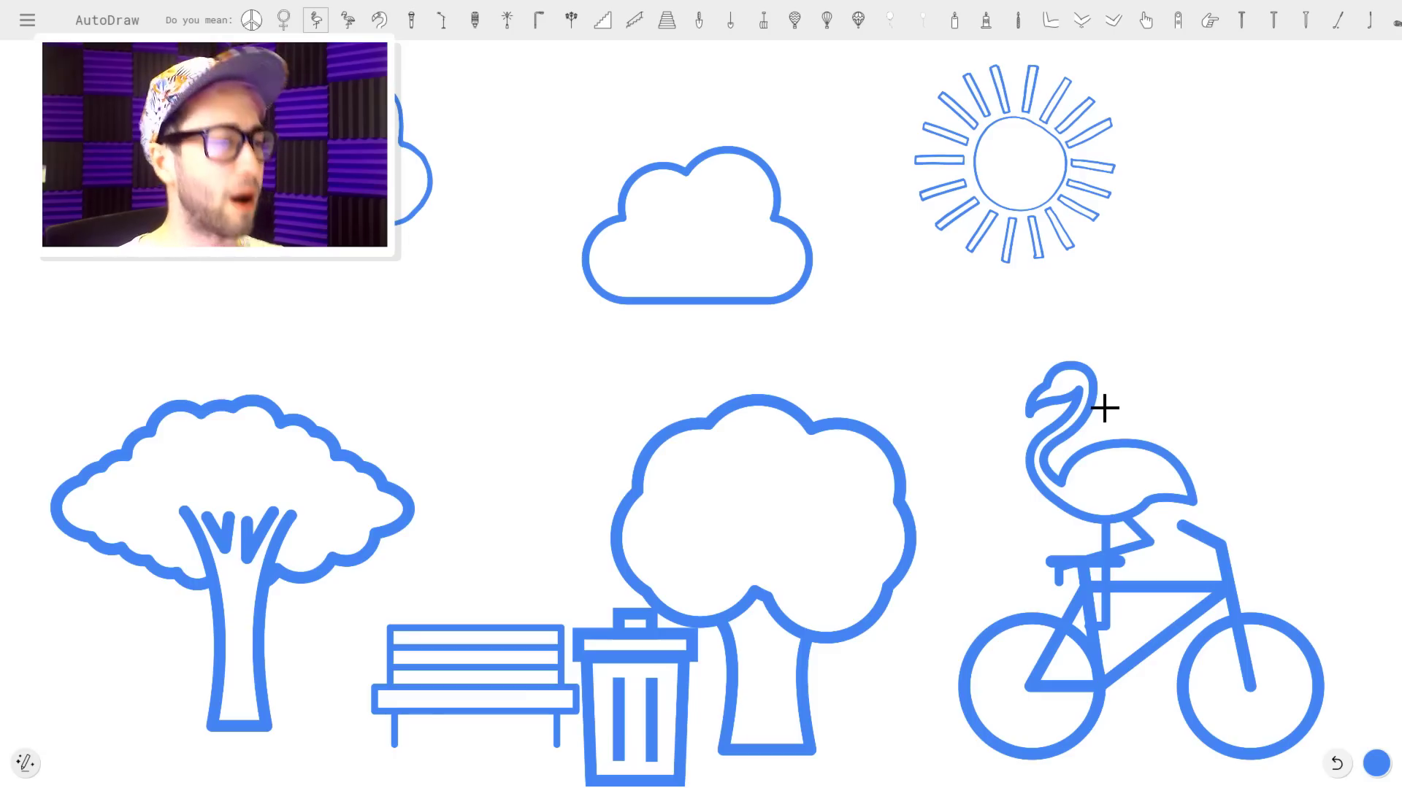
Switch to the Select tool and make the left tree green.
click(25, 763)
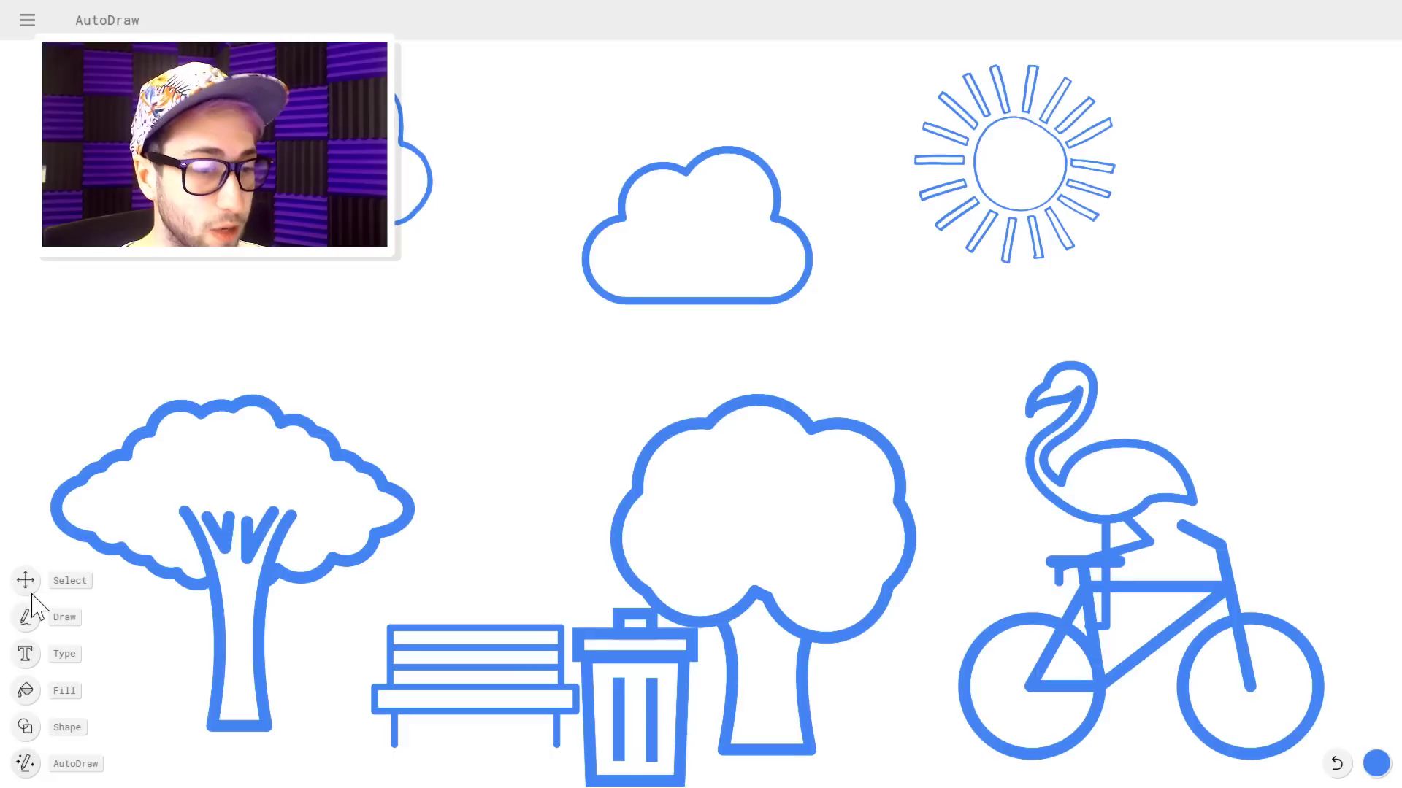
click(26, 581)
click(257, 551)
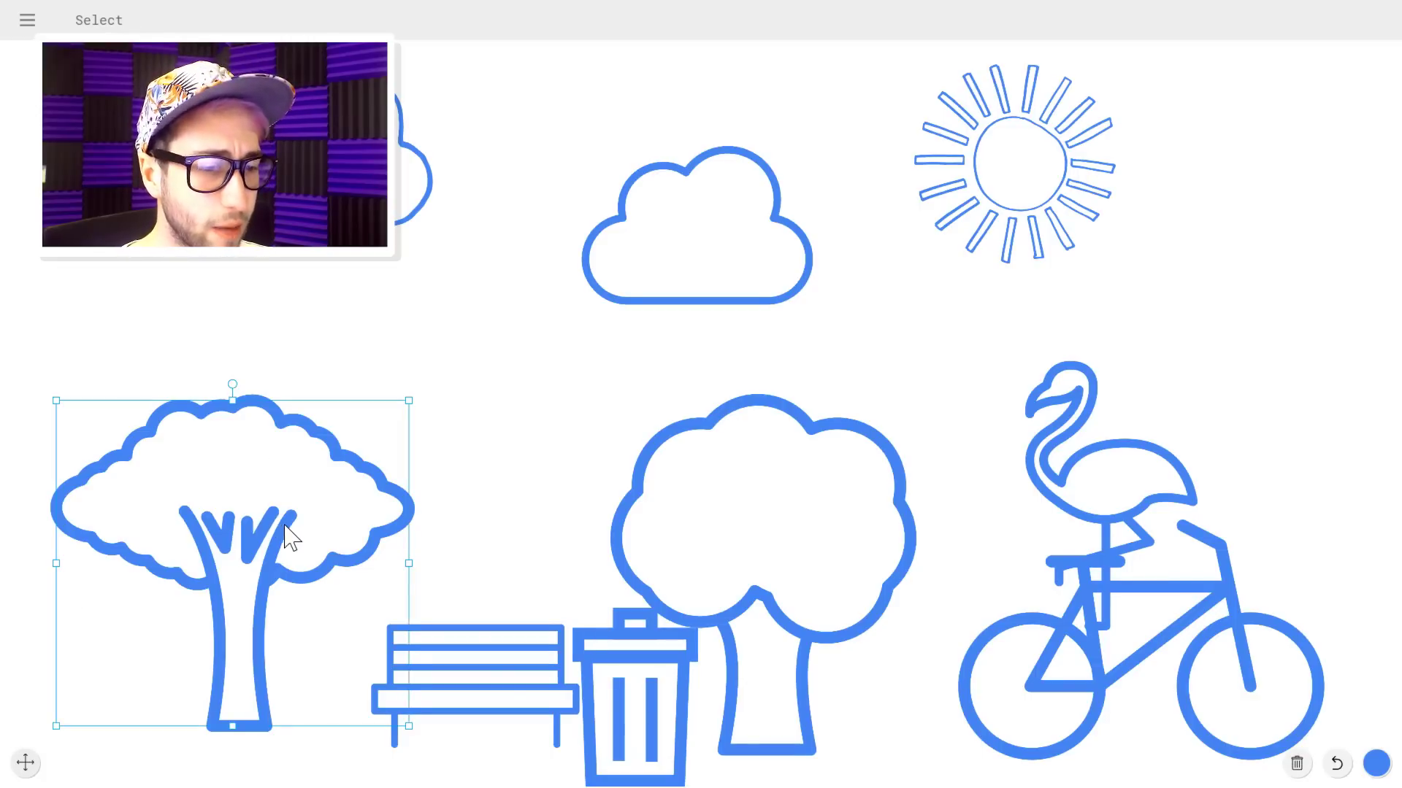
click(1377, 763)
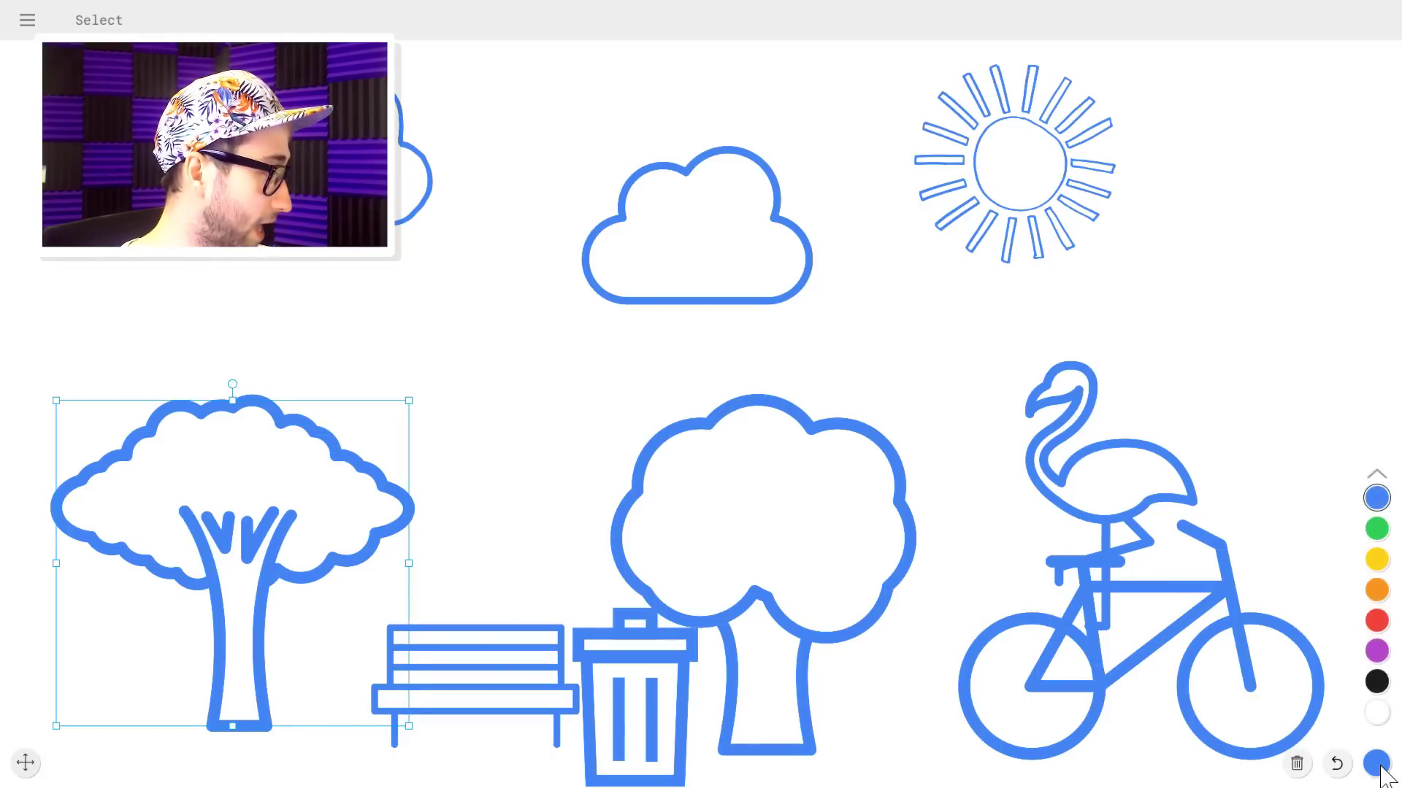
click(1377, 528)
Select the second tree, then make the flamingo purple.
click(708, 664)
click(804, 616)
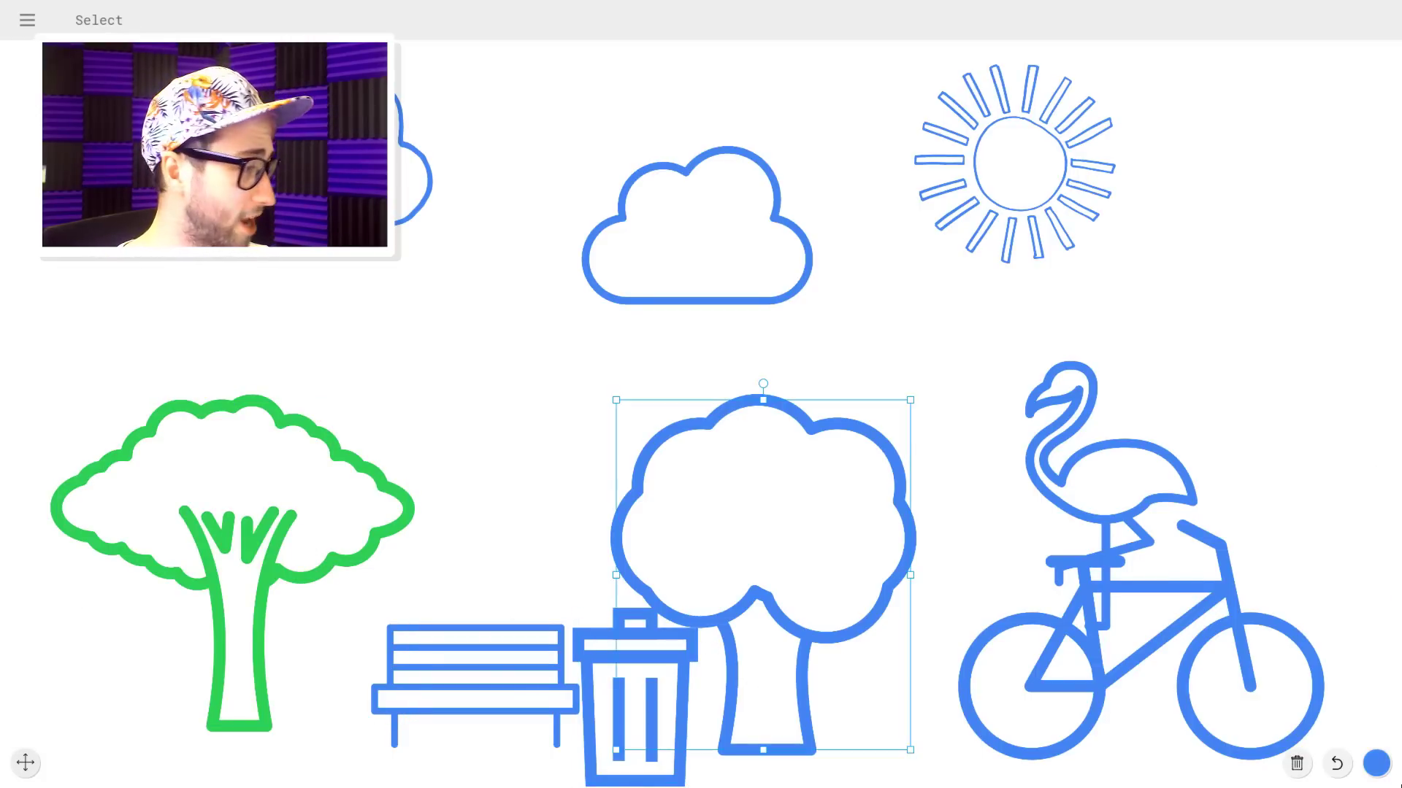
click(1381, 767)
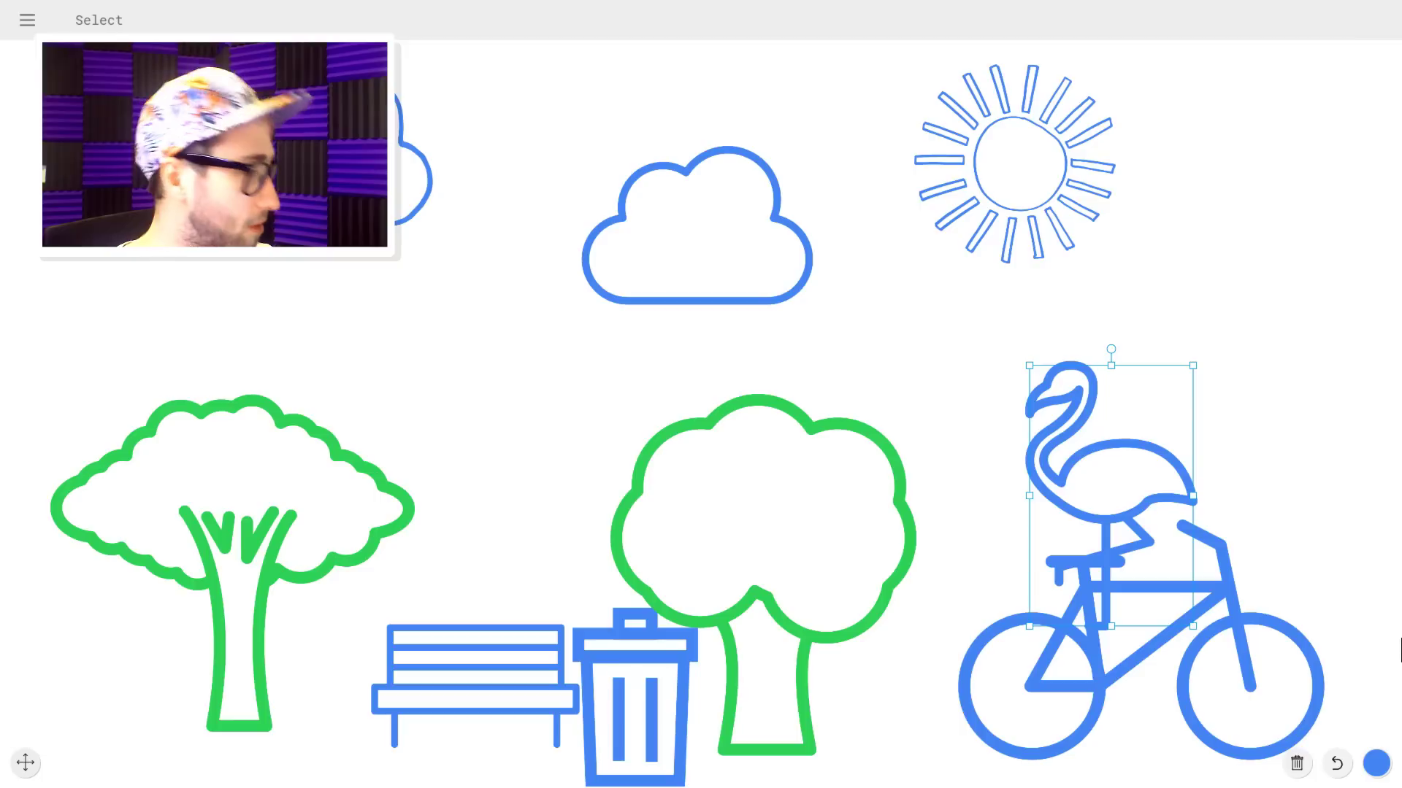
click(1377, 764)
click(1377, 651)
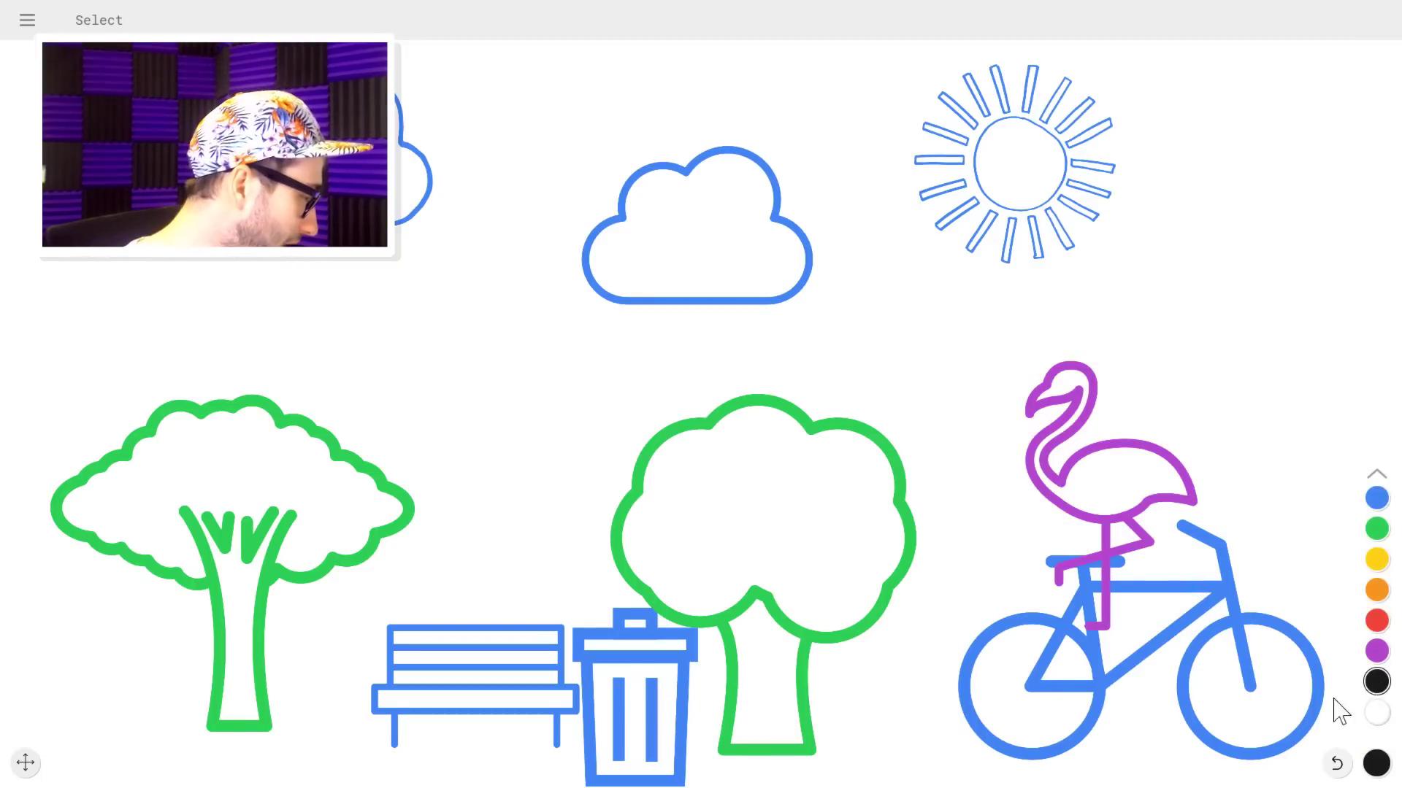
Make the bicycle black and the trash can grey.
click(1318, 657)
click(1377, 764)
click(1375, 682)
click(652, 744)
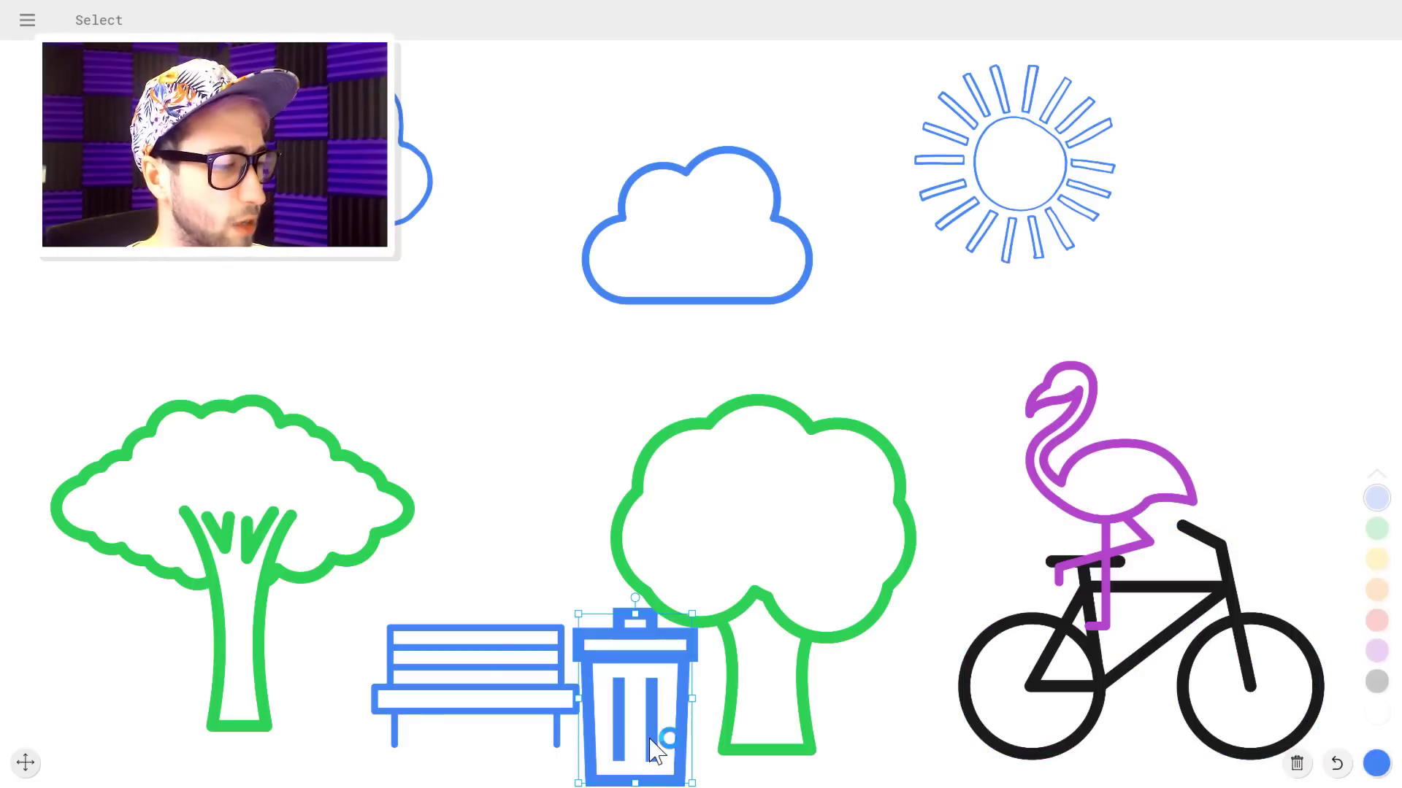
click(1377, 764)
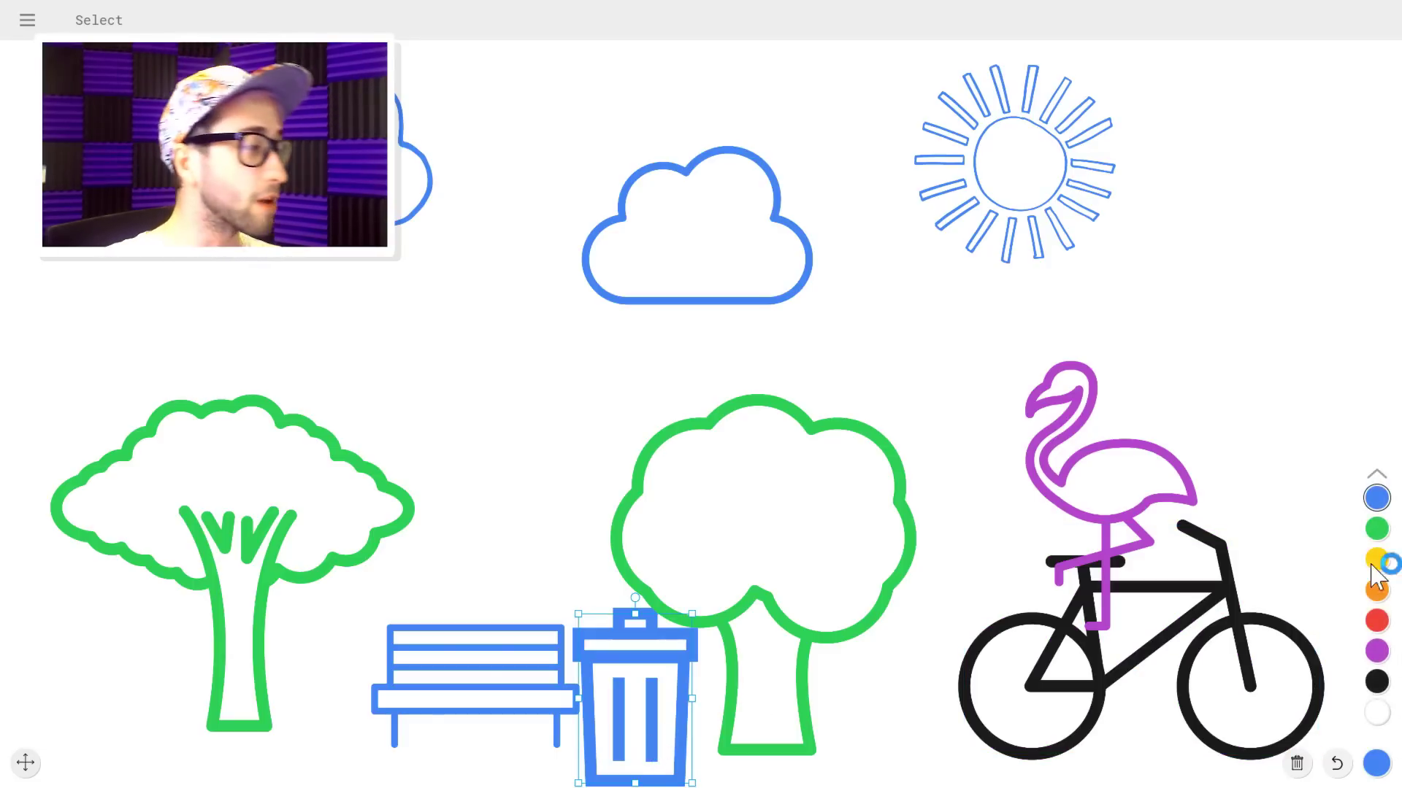
click(1377, 474)
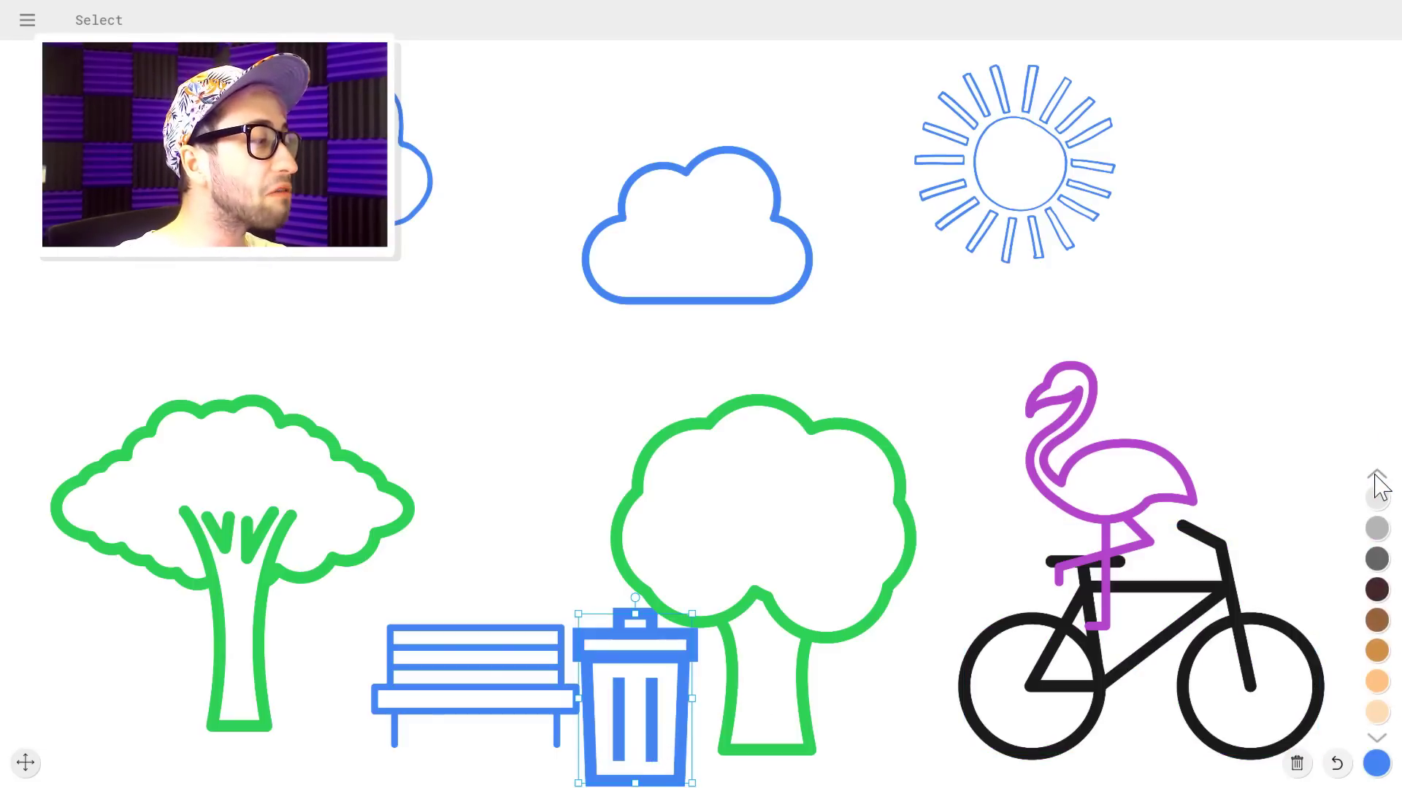
click(1379, 531)
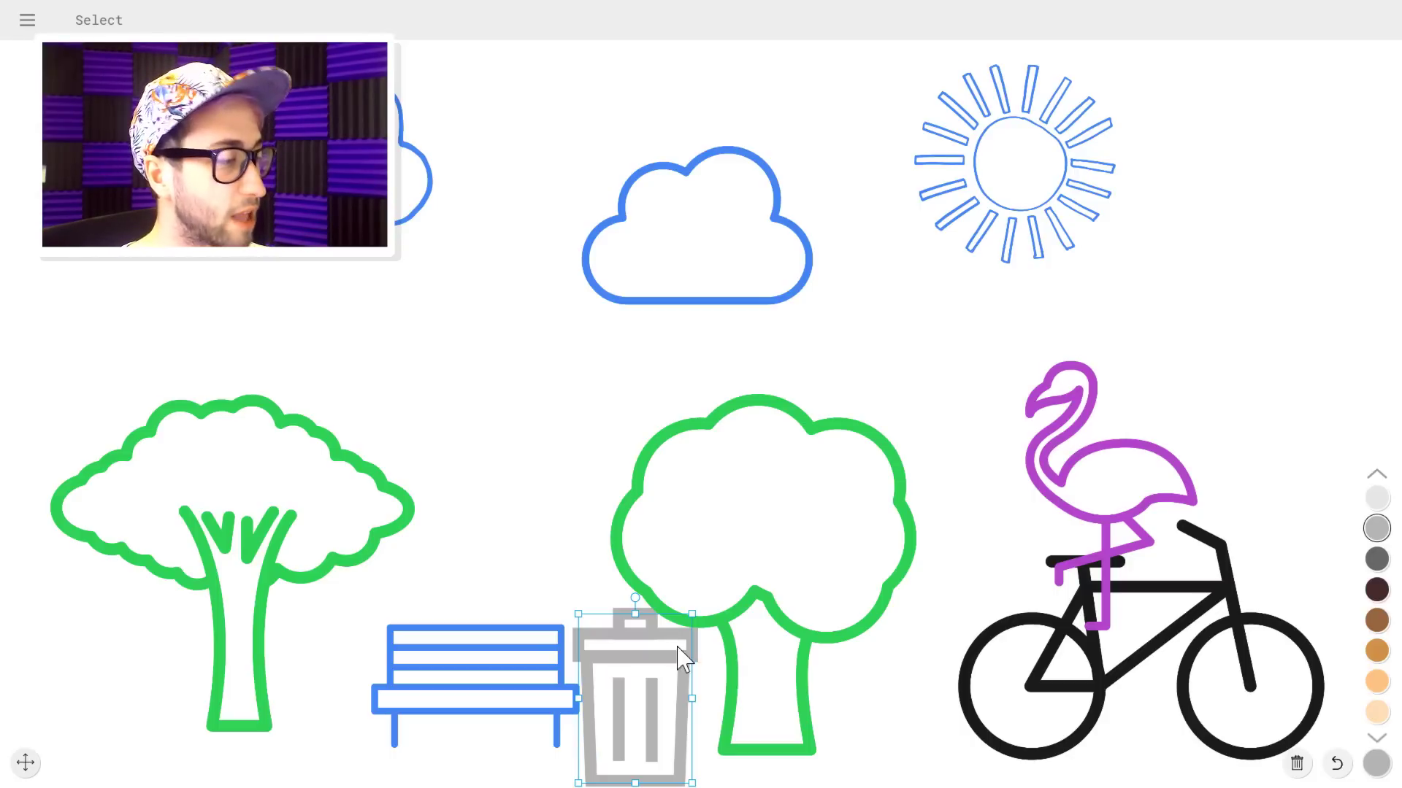
Make the bench brown.
click(482, 667)
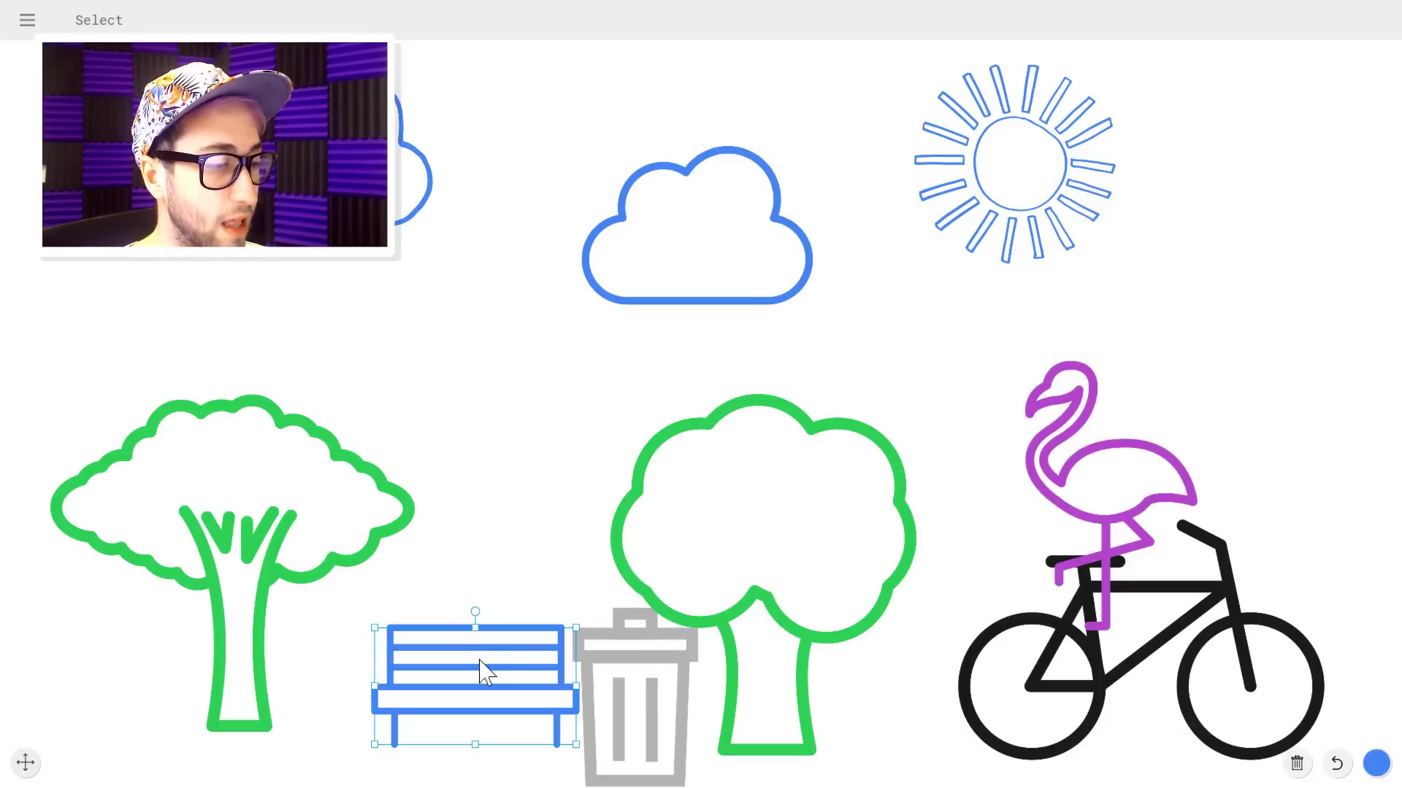
click(1375, 763)
click(1377, 620)
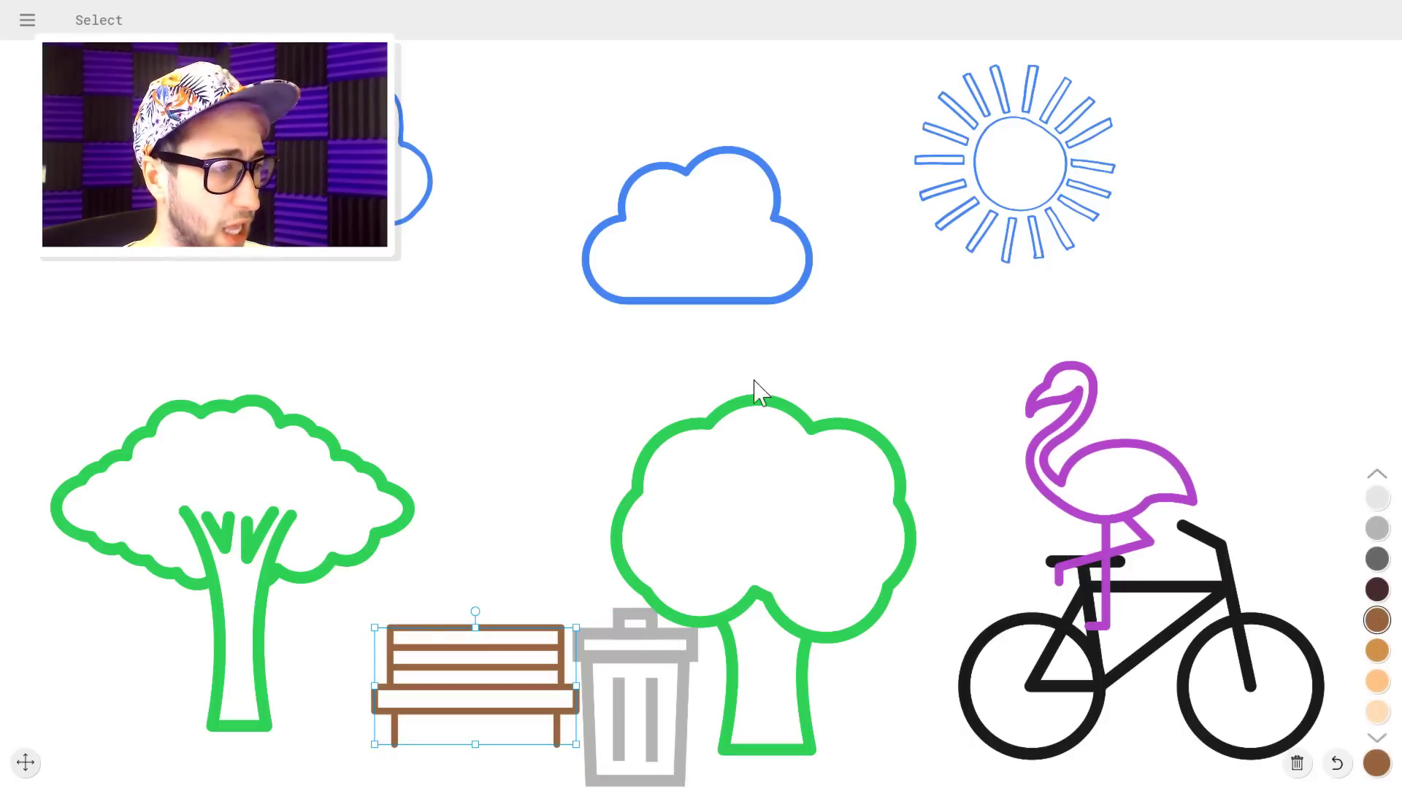
Colour both clouds light grey.
click(722, 294)
click(1379, 765)
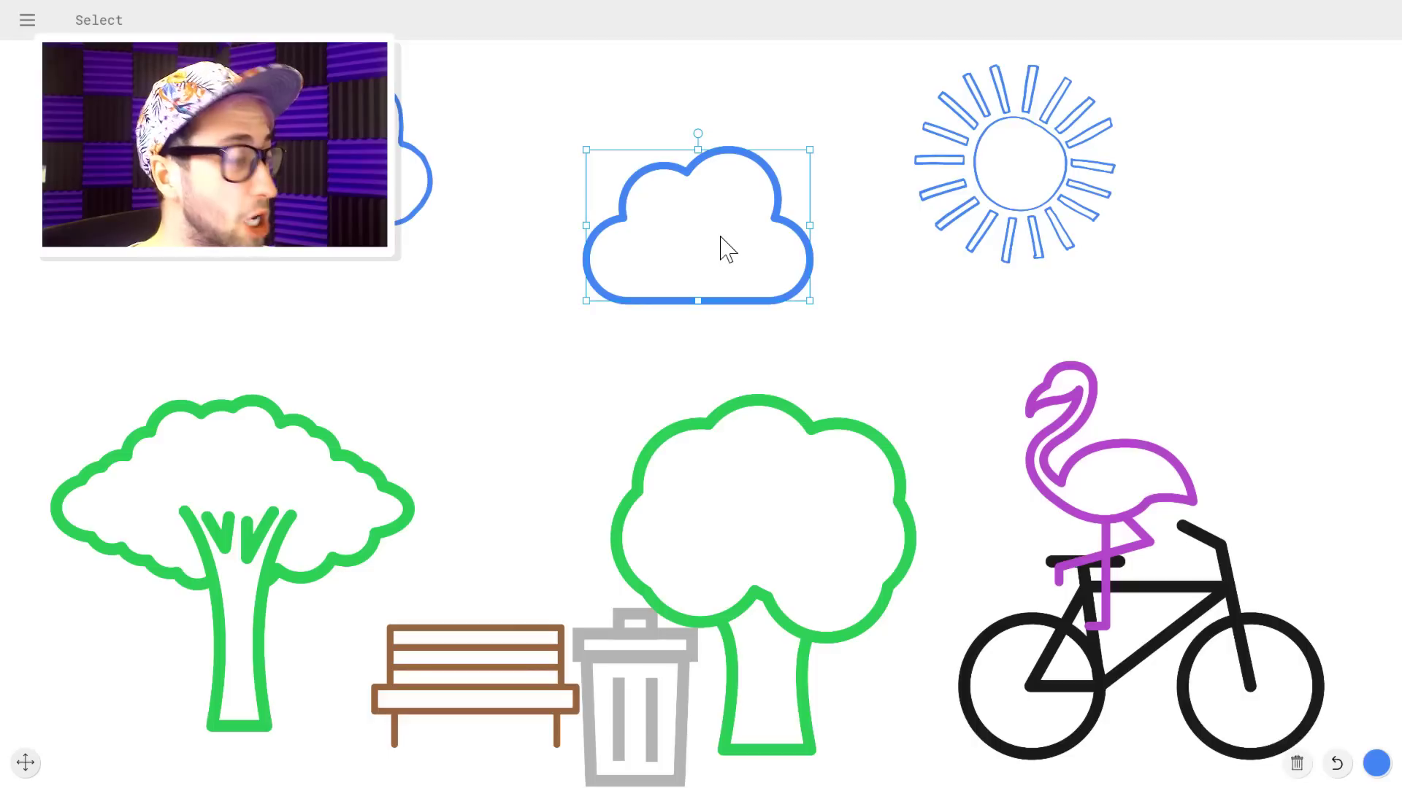
click(1377, 765)
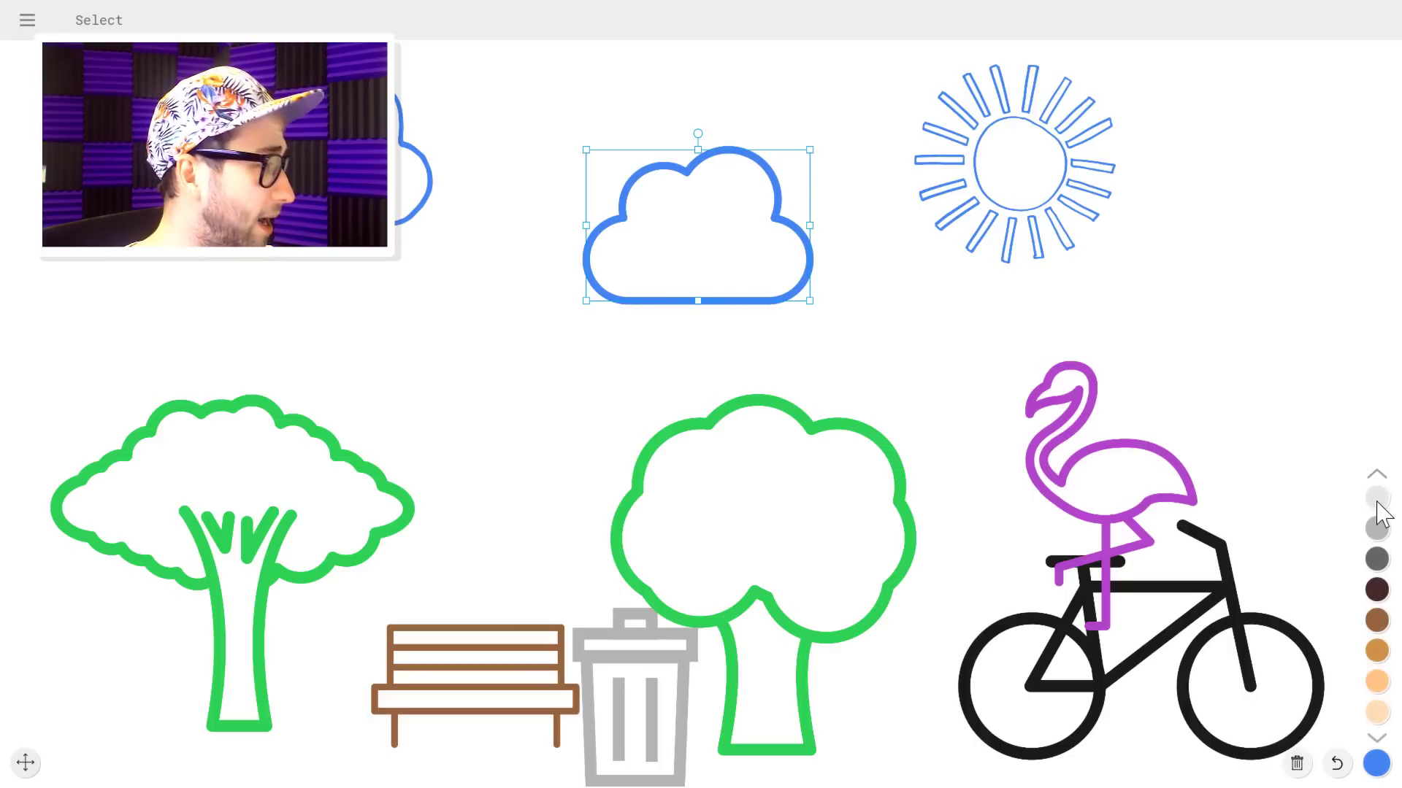
click(1377, 530)
click(1378, 500)
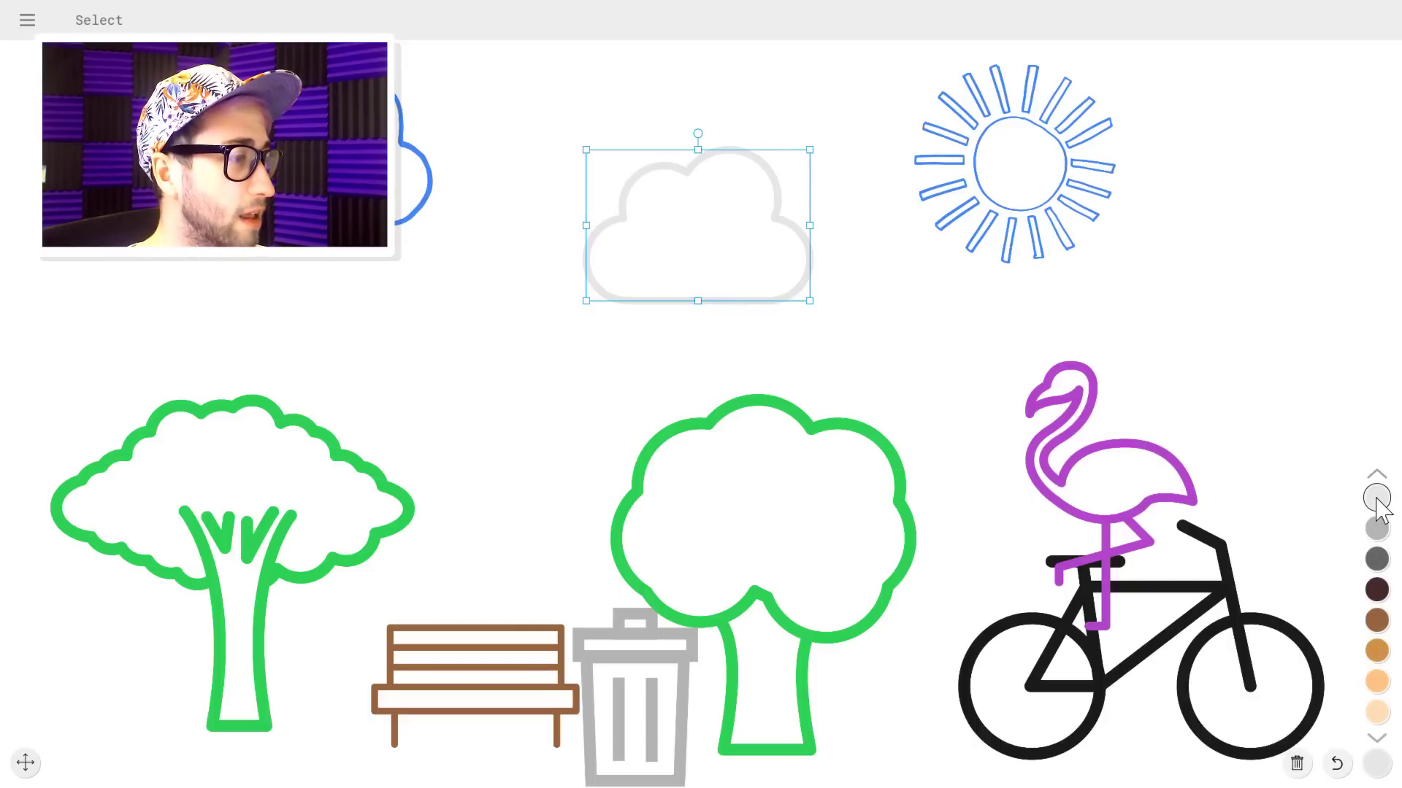
key(Tab)
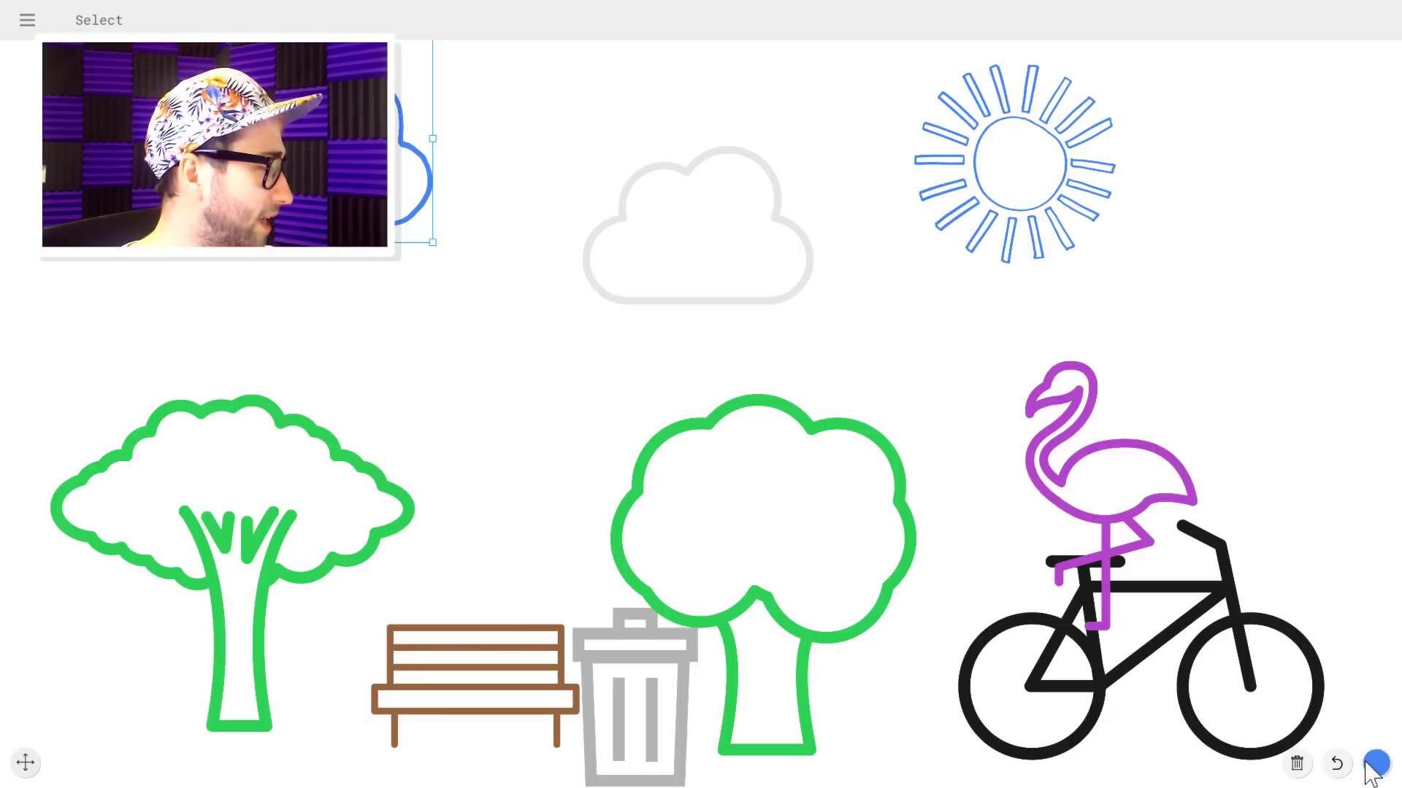
click(1377, 528)
click(1377, 498)
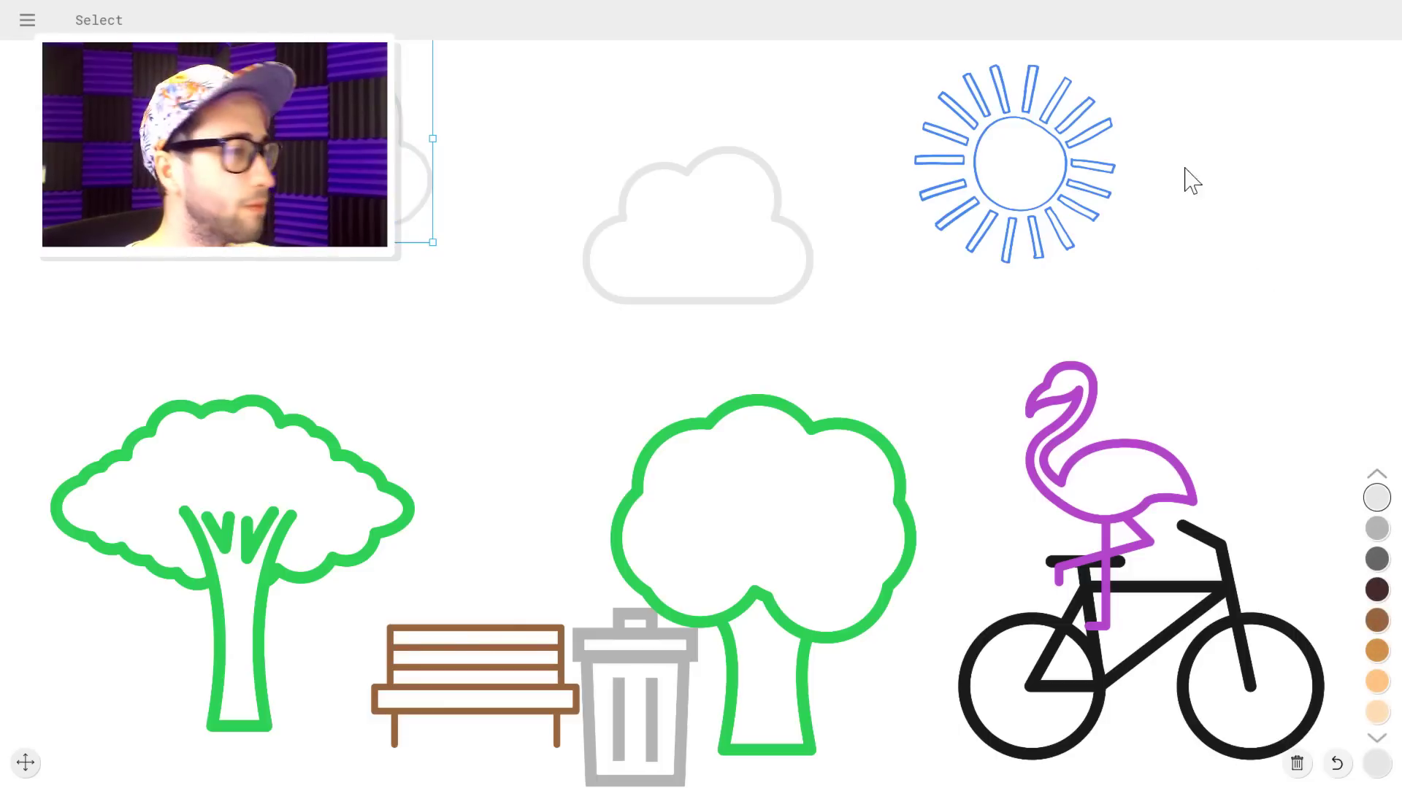
Make the sun bright yellow.
click(1093, 162)
click(1386, 761)
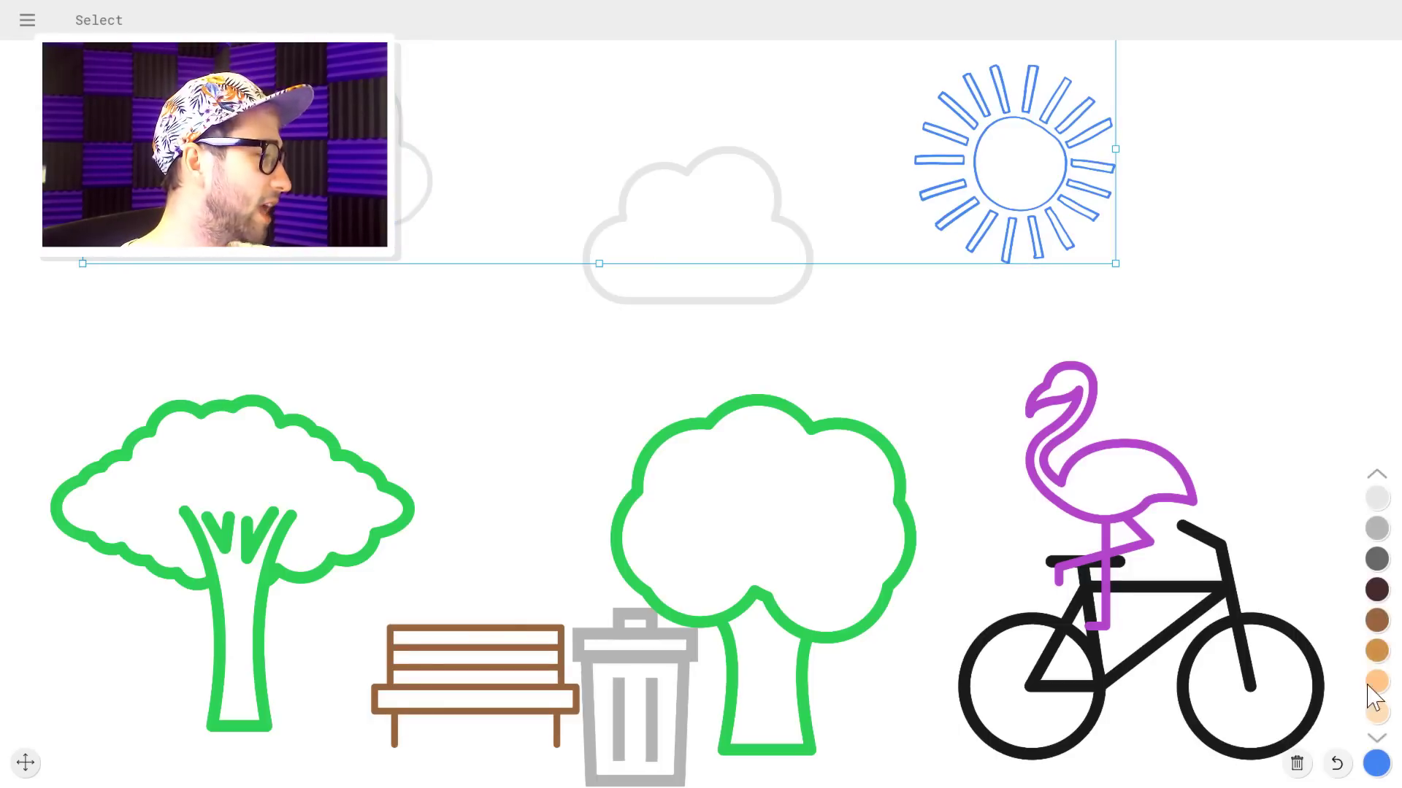
click(1380, 682)
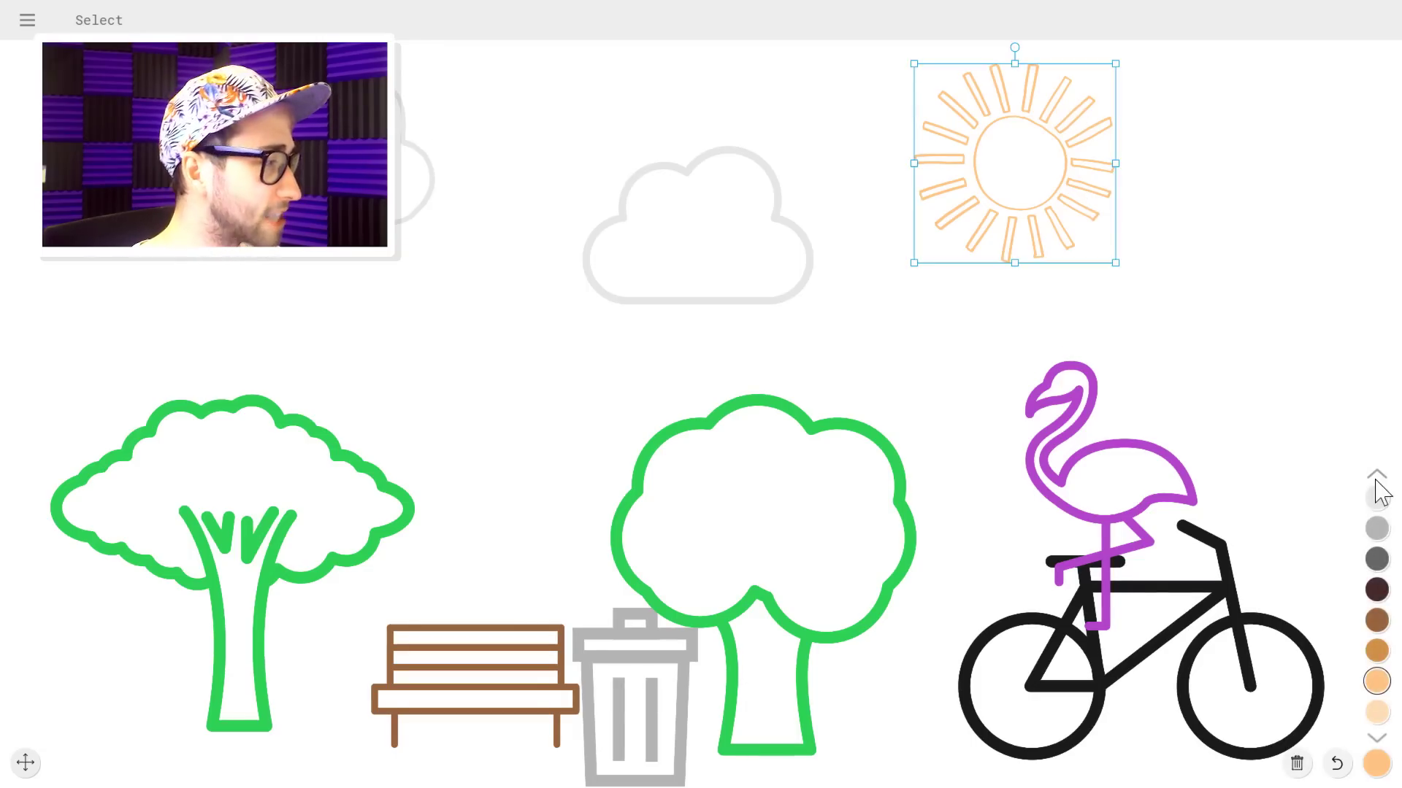
click(1376, 478)
click(1377, 590)
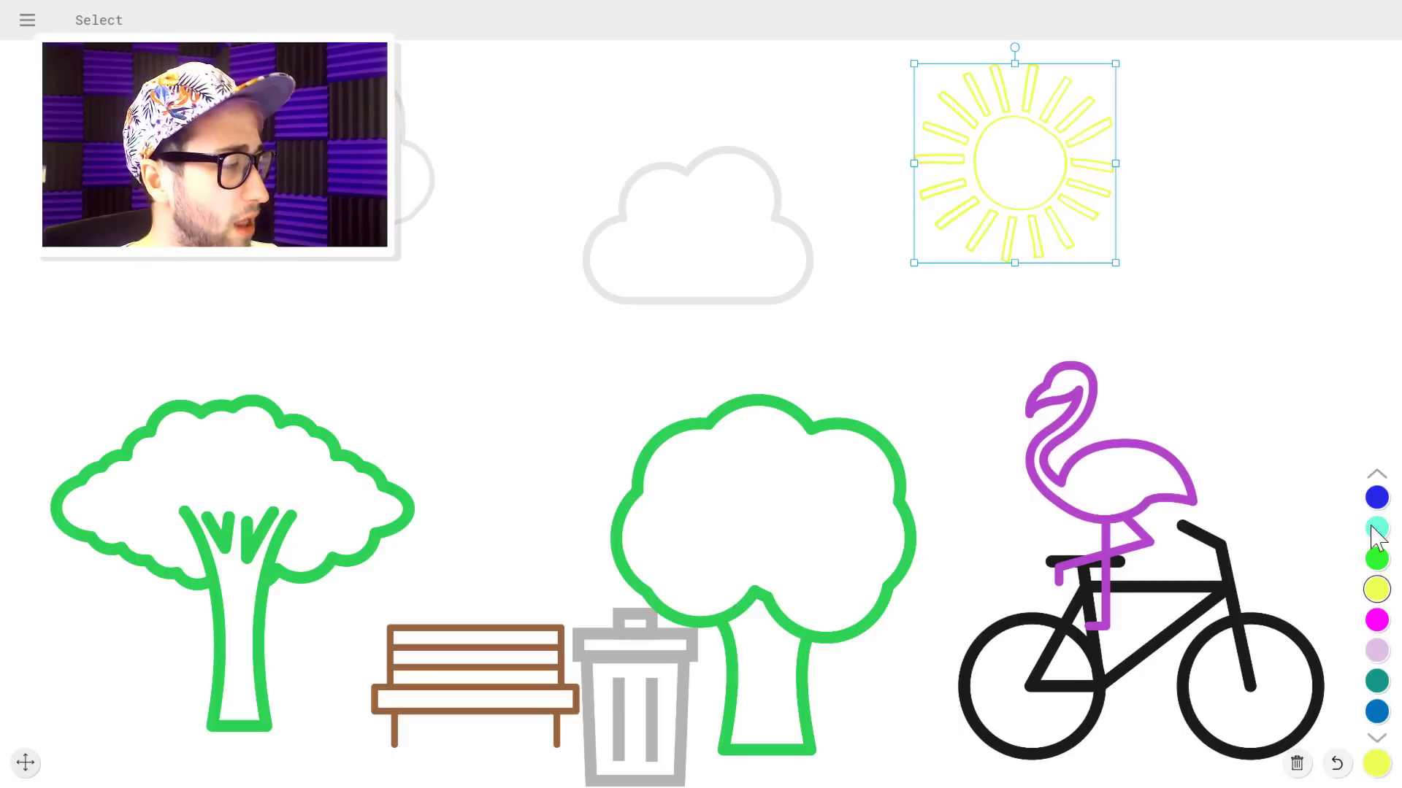
click(1378, 476)
click(1378, 476)
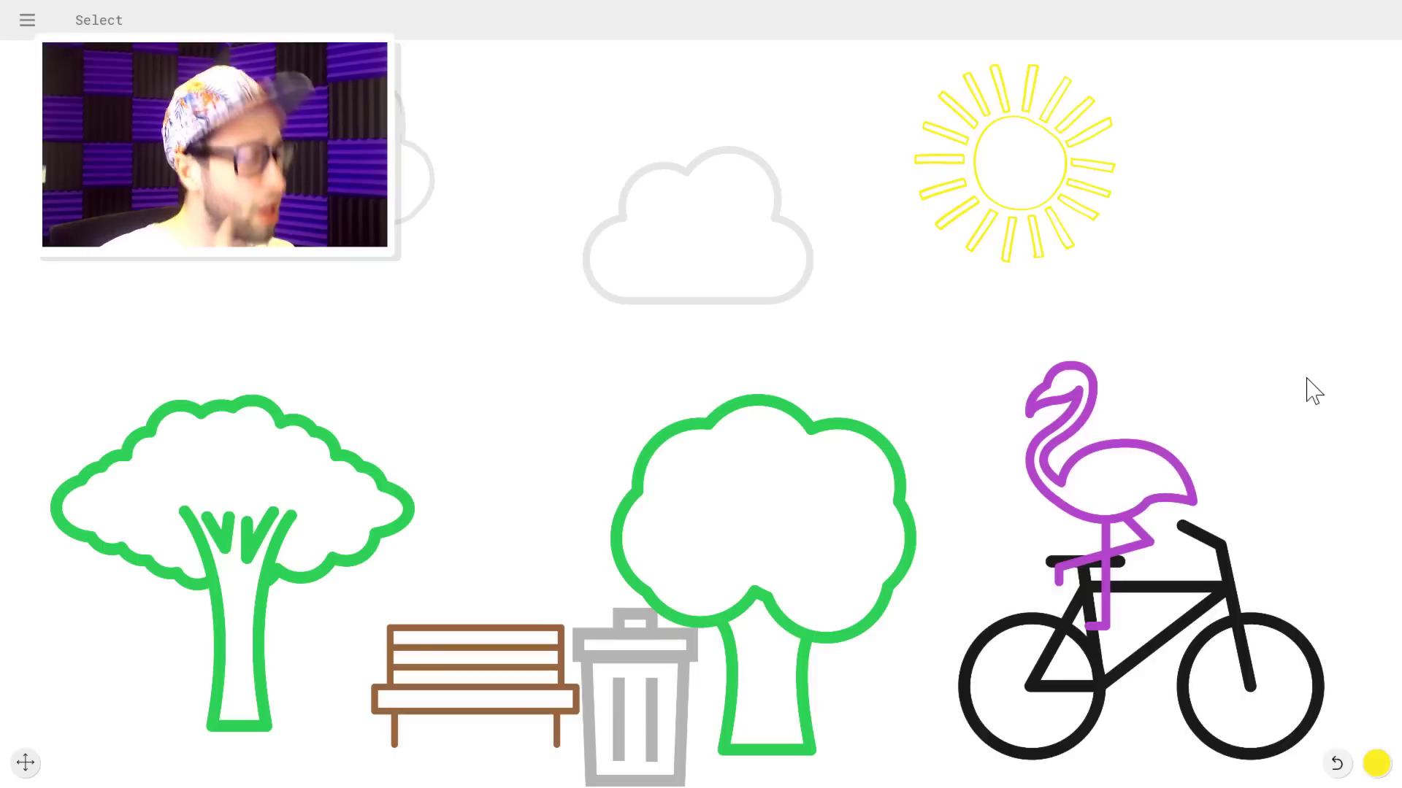
Start over and replace a freehand stroke with a thick straight blue line across the canvas.
click(27, 20)
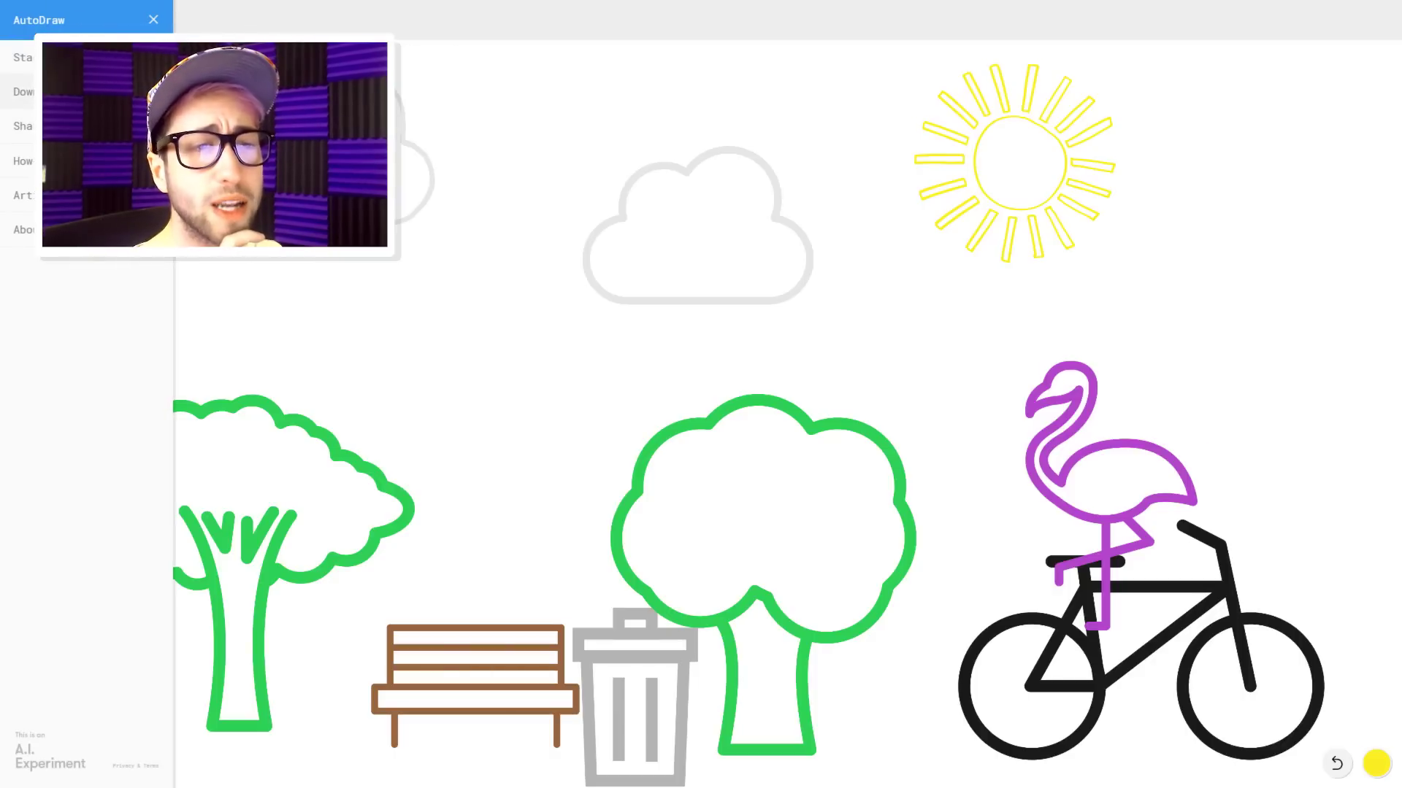
click(23, 57)
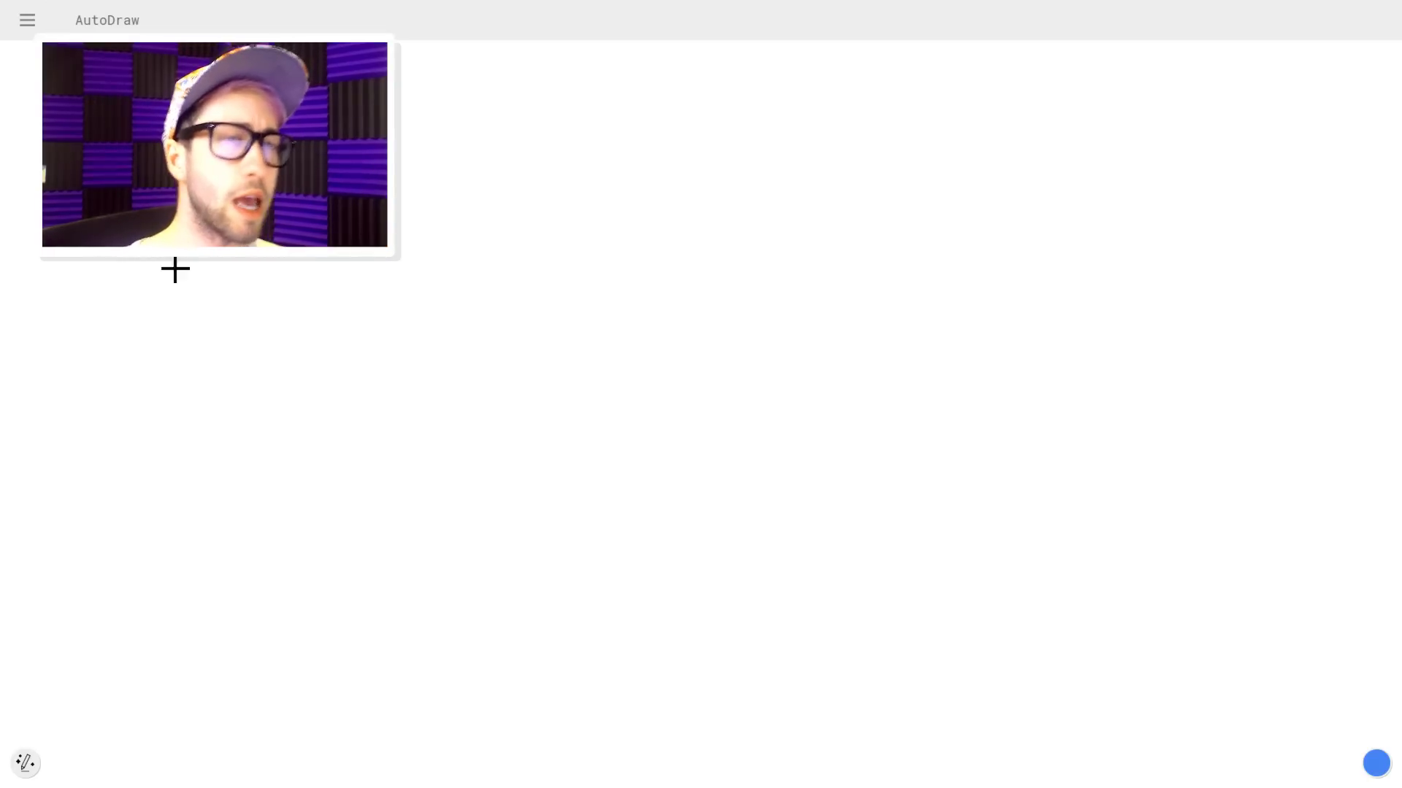
mouse_move(42, 612)
mouse_down()
mouse_move(999, 562)
mouse_move(1377, 581)
mouse_up()
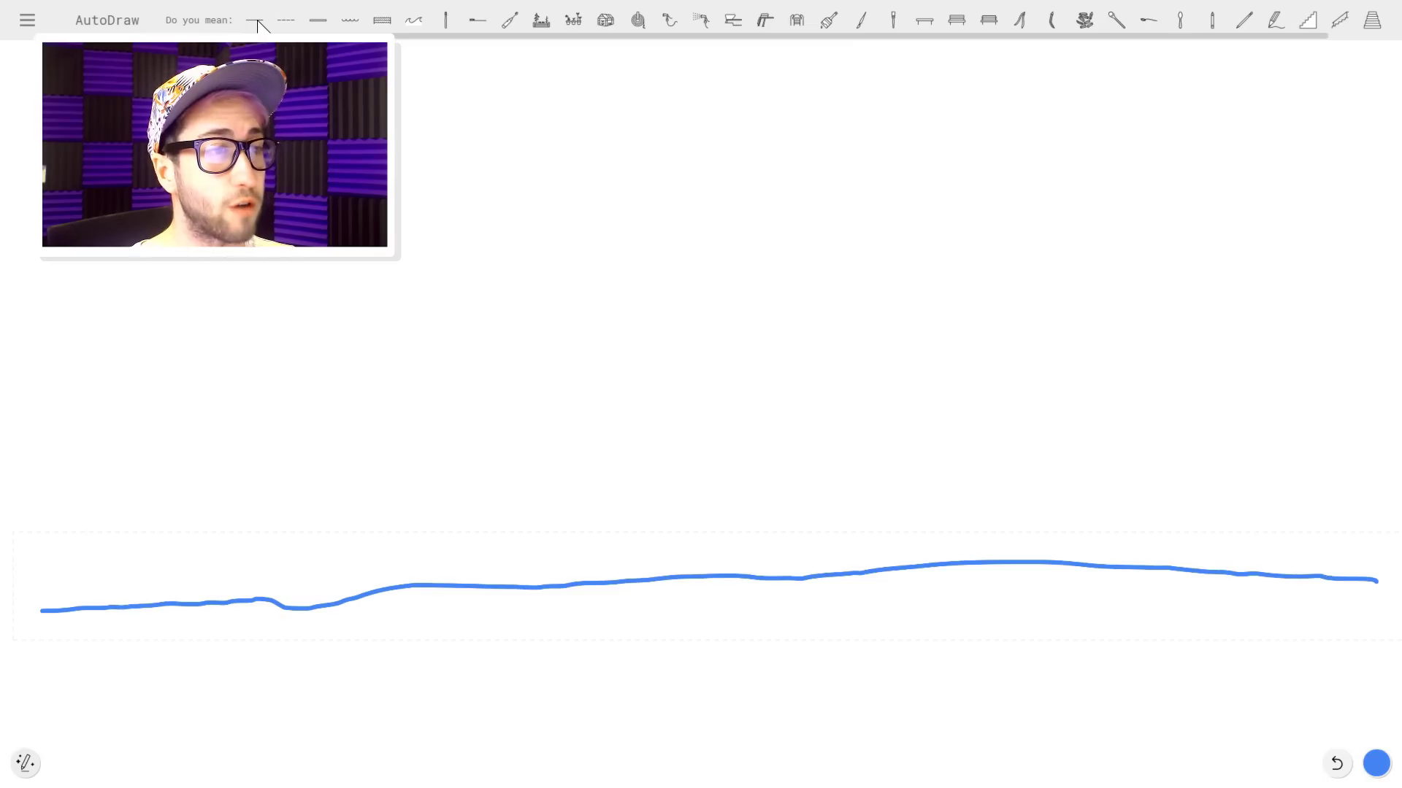
click(255, 20)
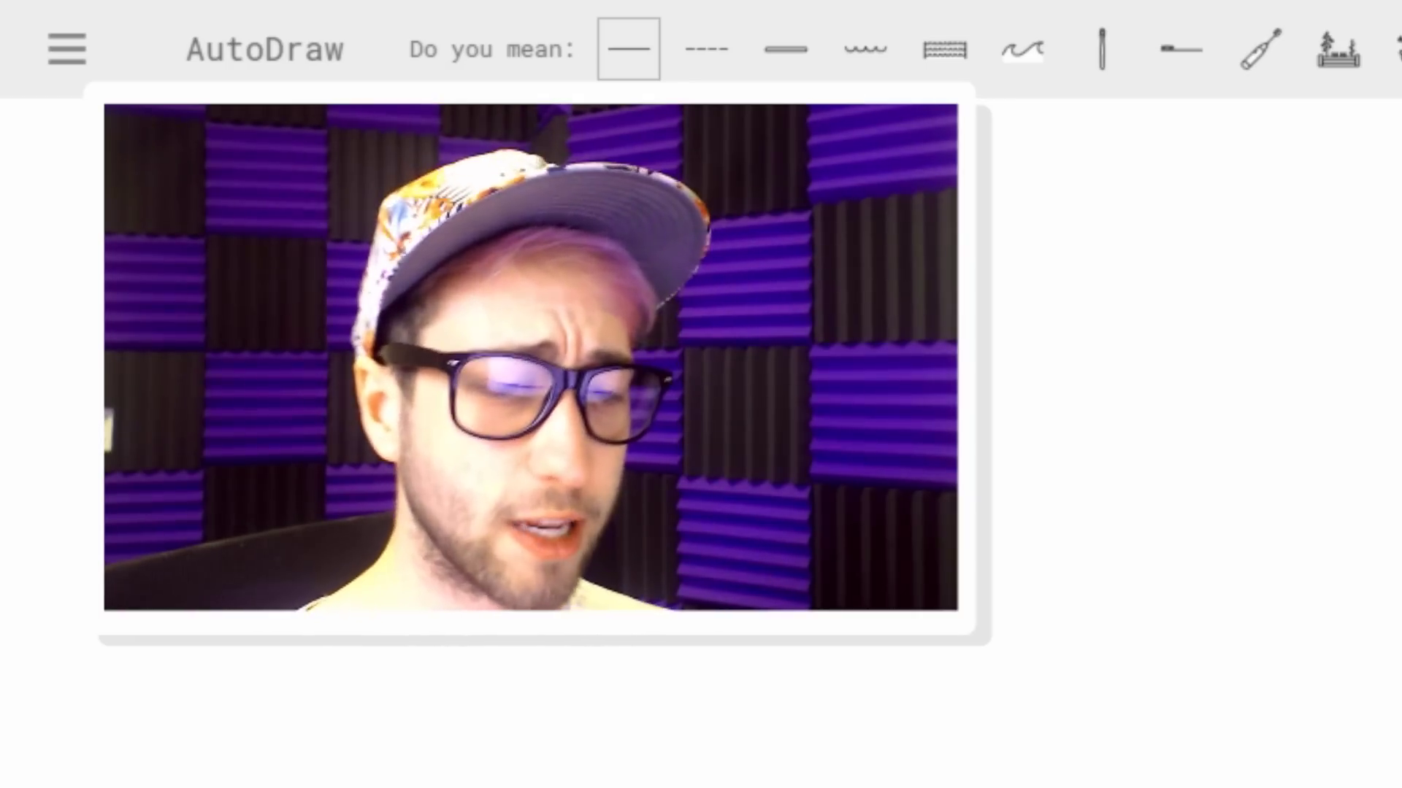
Select the blue line and recolour it peach.
mouse_move(41, 593)
click(24, 580)
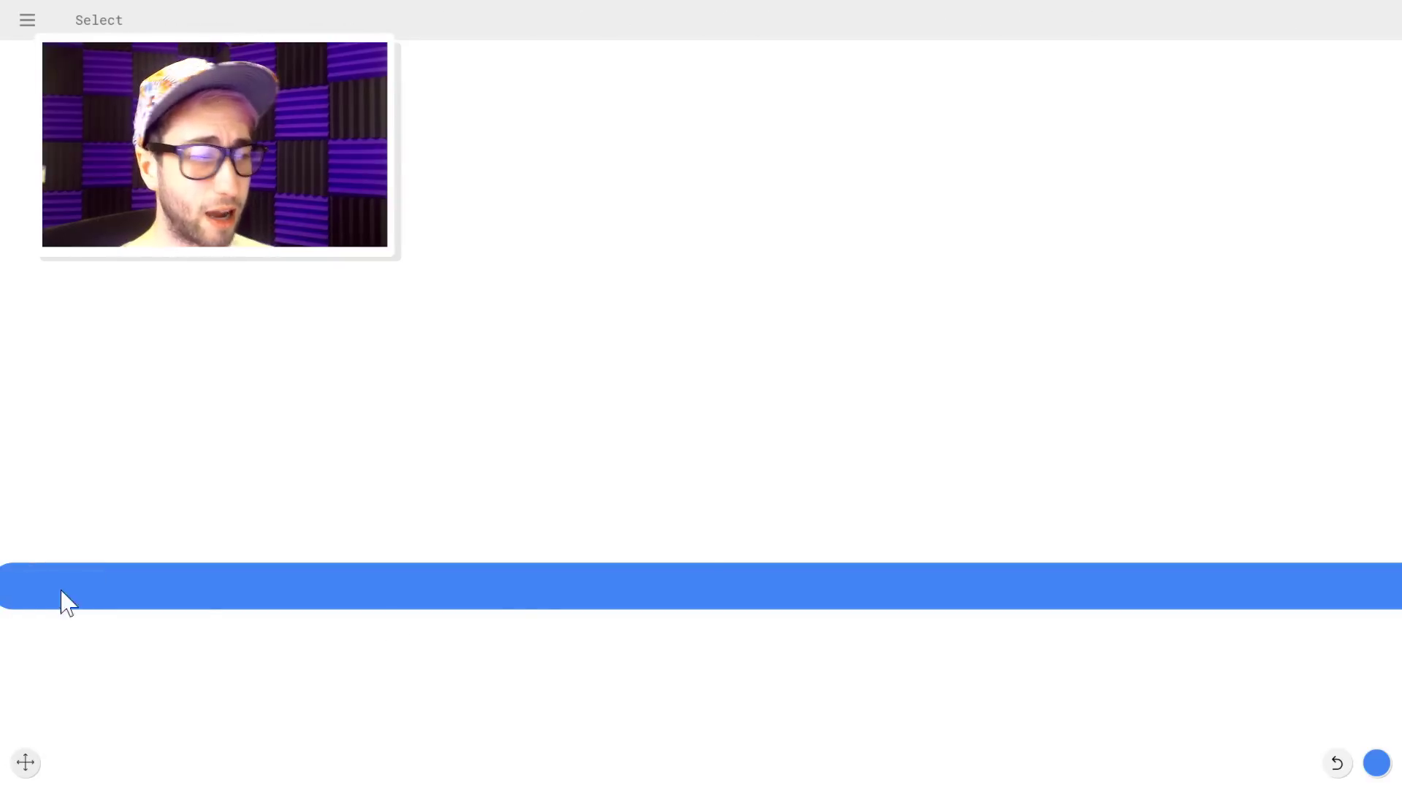
click(524, 607)
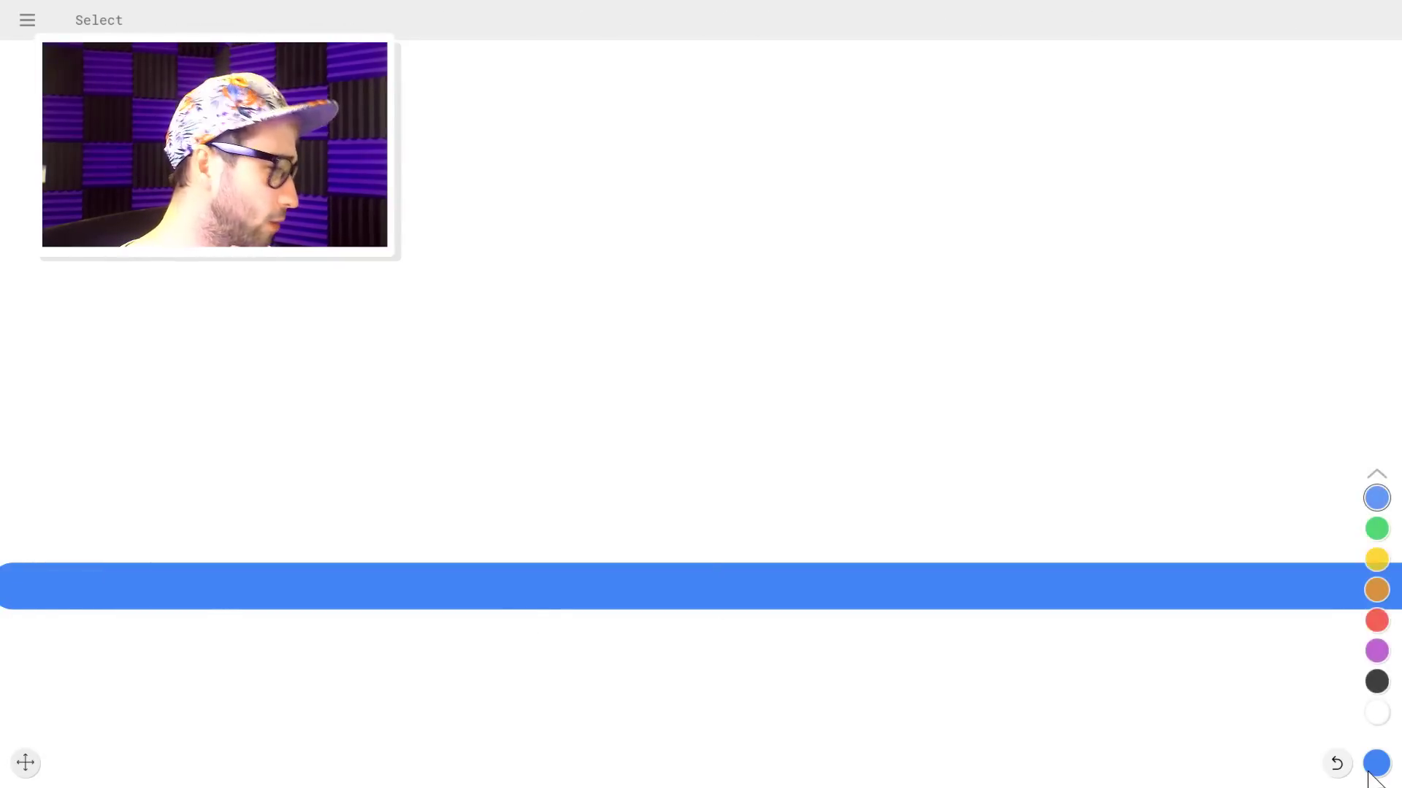
mouse_move(1376, 763)
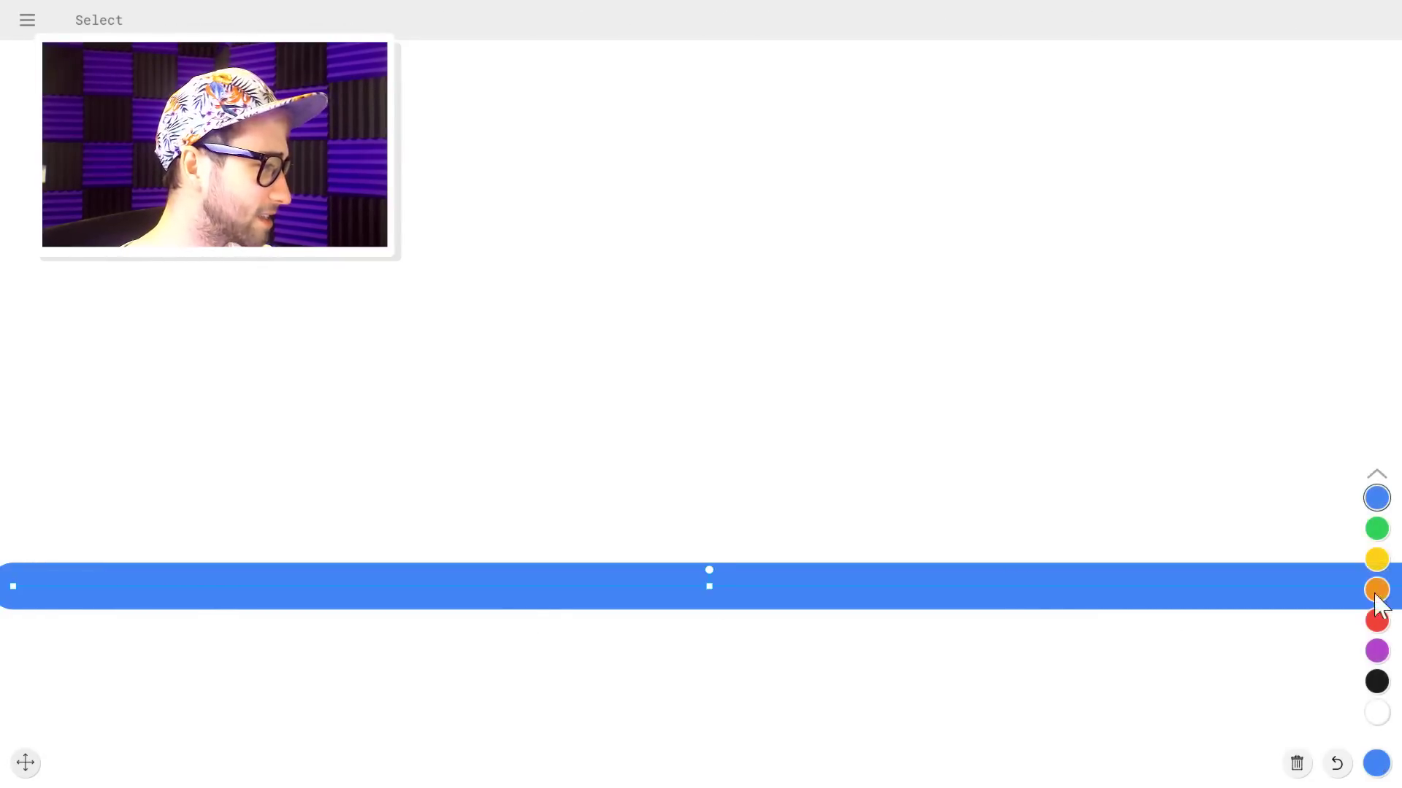
click(1375, 477)
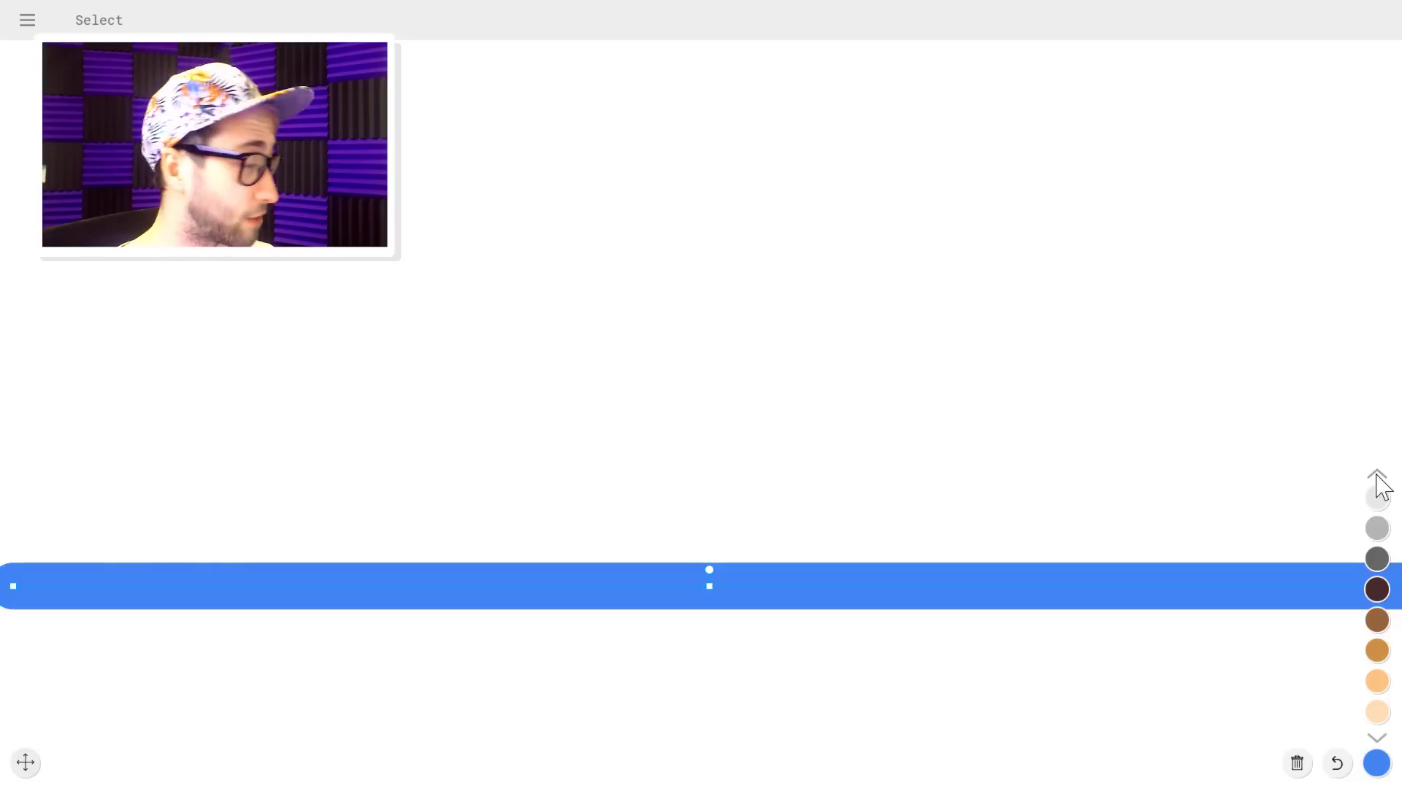
click(1376, 712)
Undo the accidental tilt and stretch the peach line into a wide band at the bottom.
drag(709, 570, 664, 520)
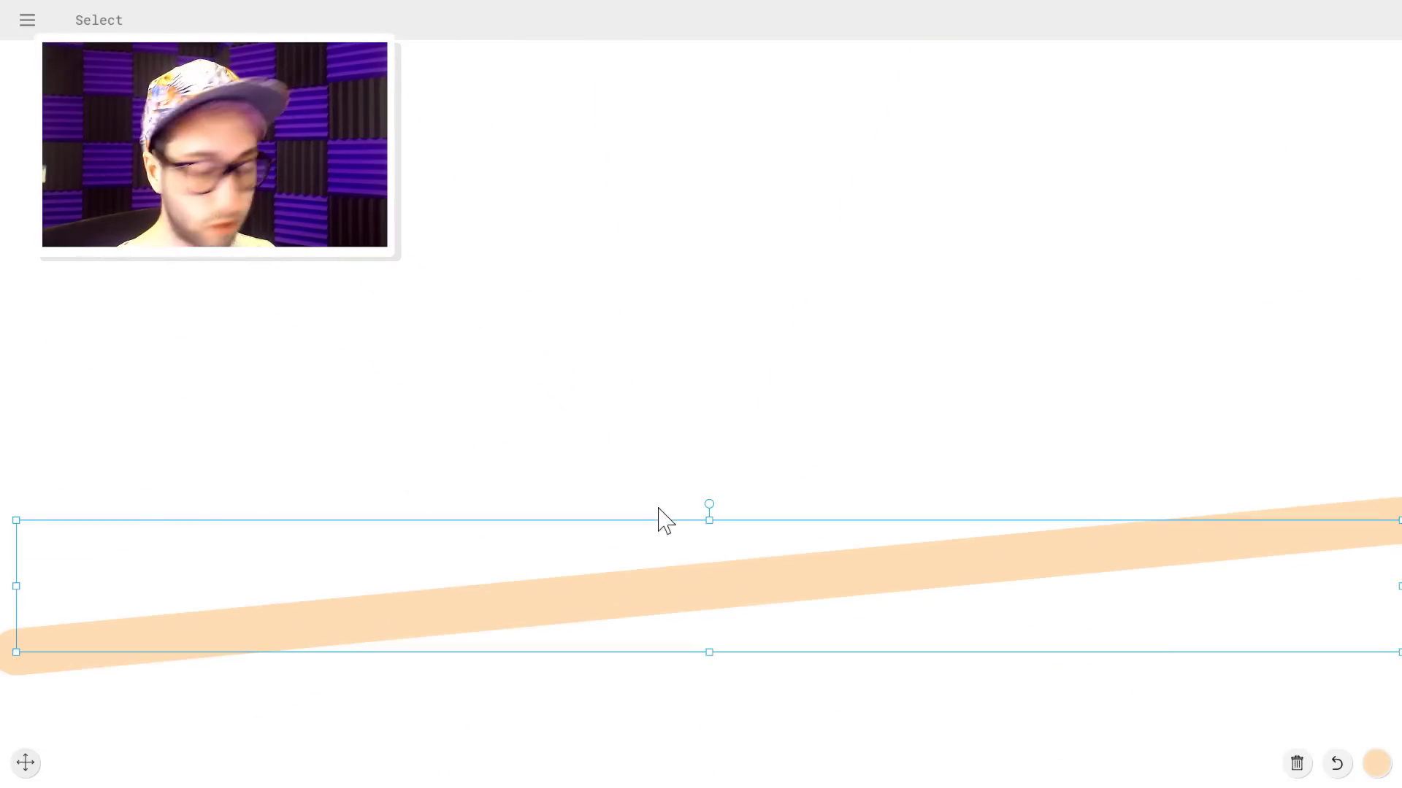
key(ctrl+z)
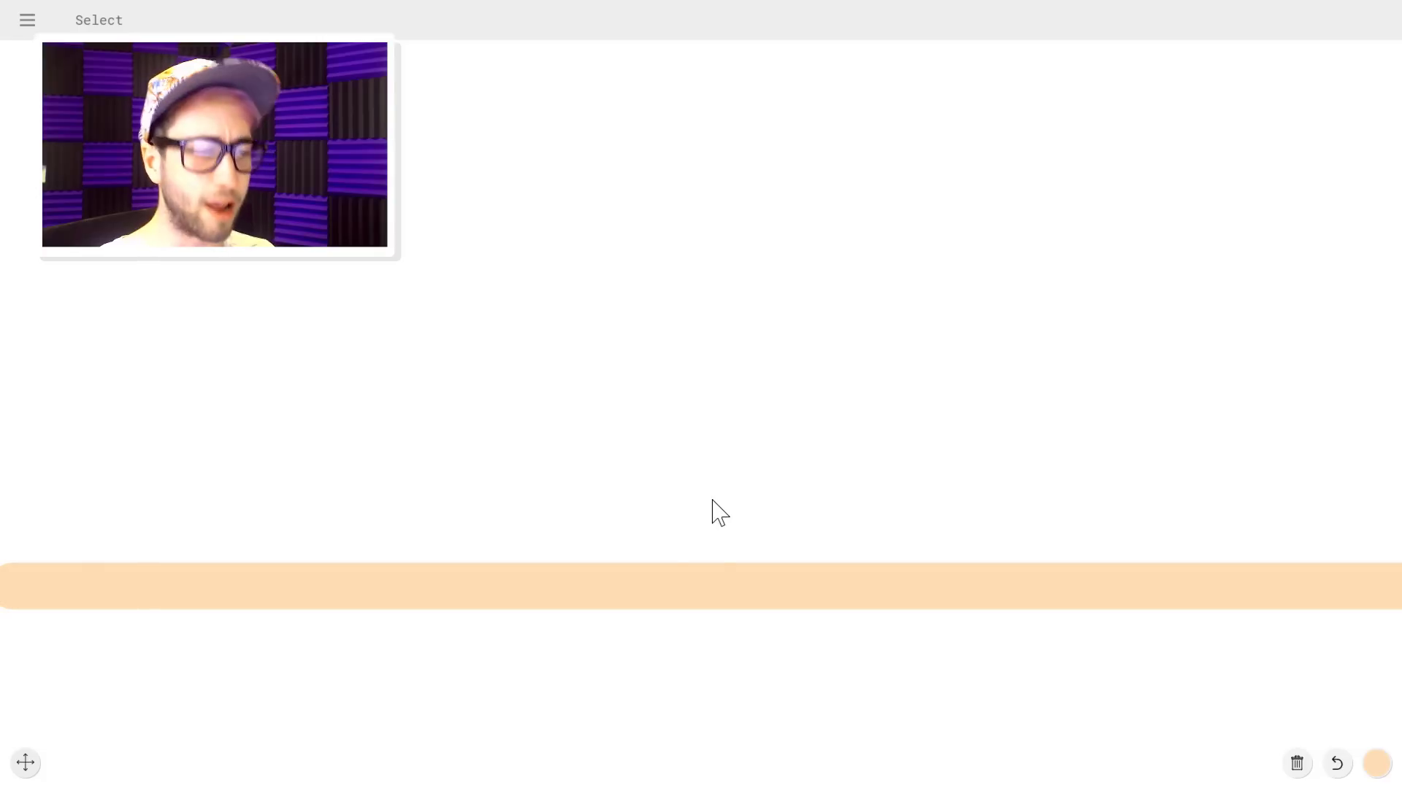
click(694, 592)
drag(708, 592, 592, 775)
click(591, 384)
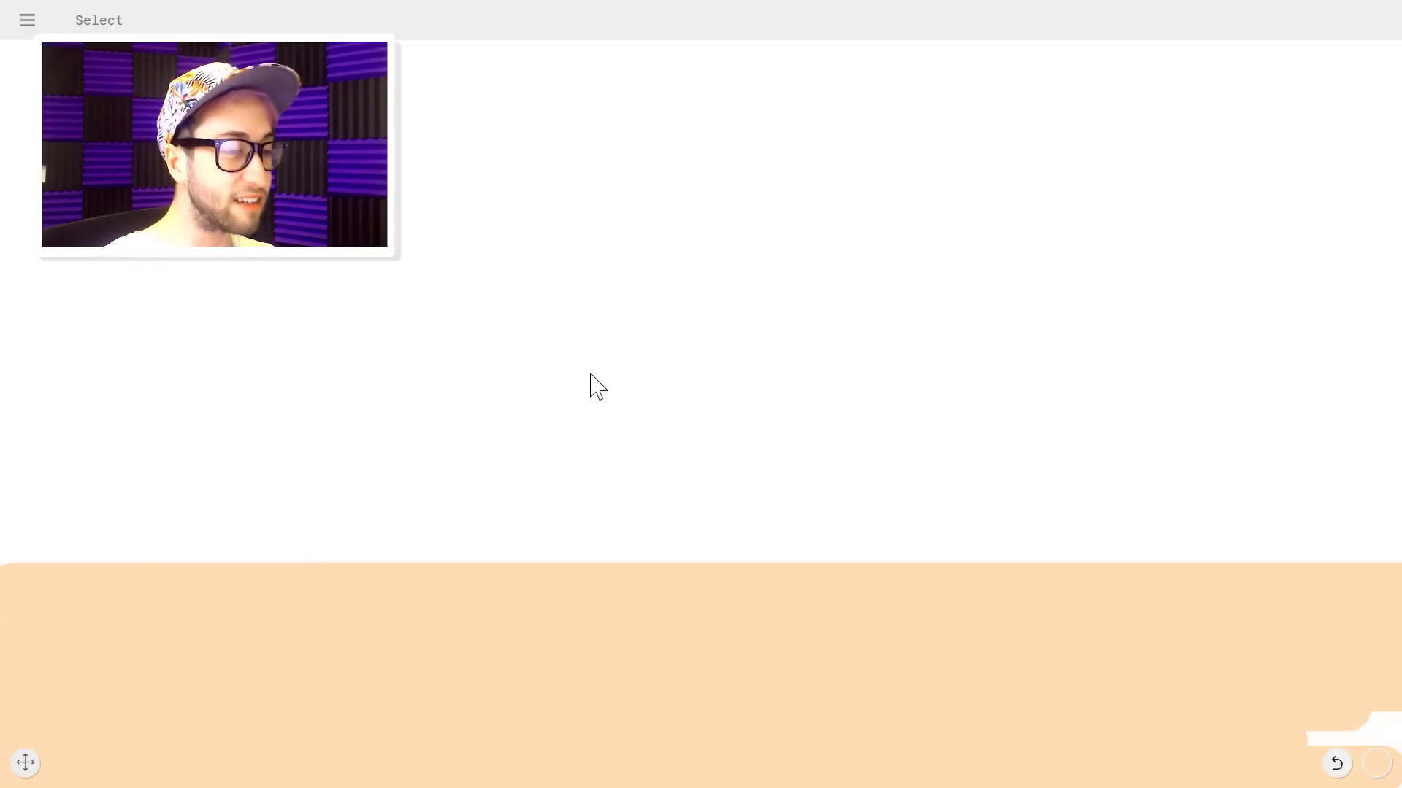
Fill the area above the peach band with teal, then return to the AutoDraw tool.
mouse_move(26, 763)
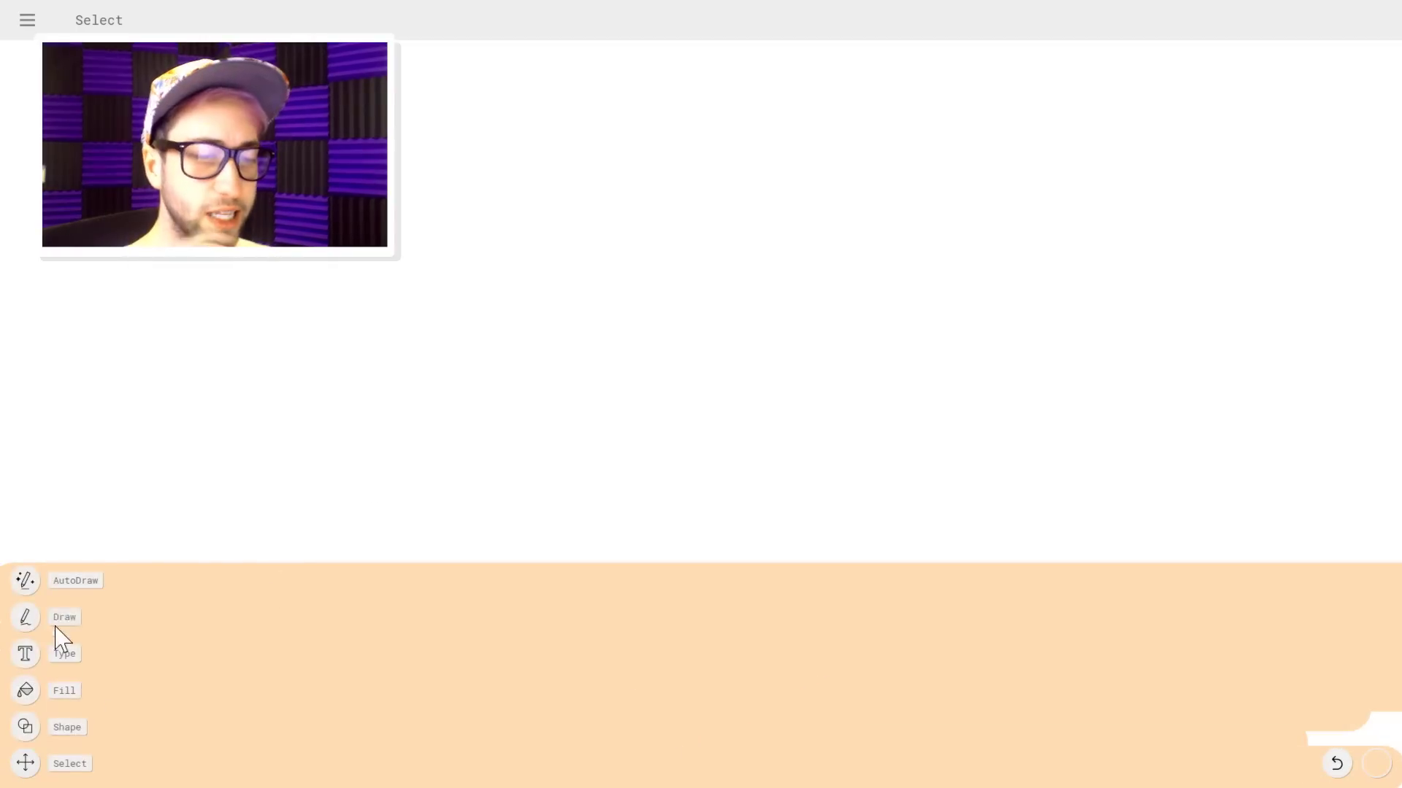
click(25, 691)
click(1377, 763)
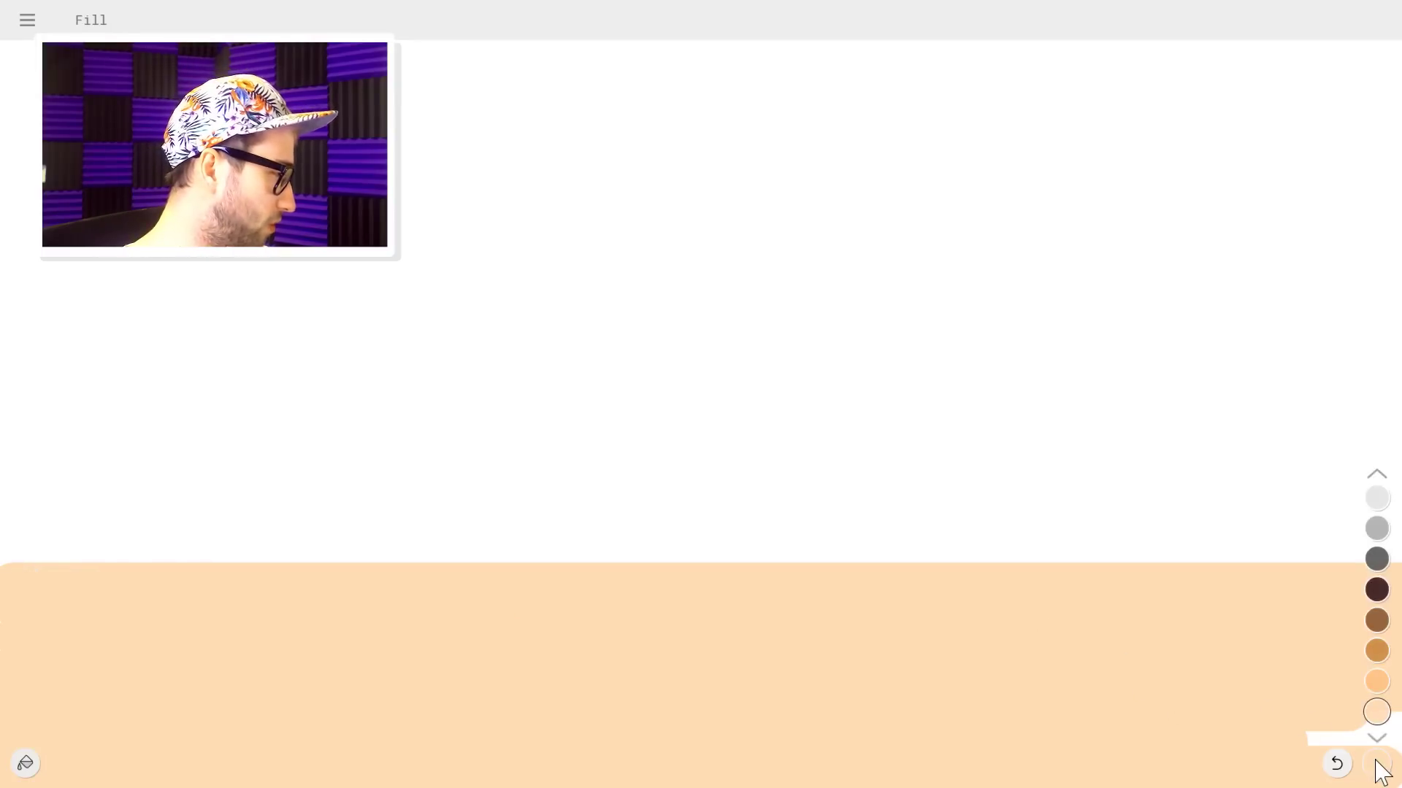
click(1377, 526)
click(1245, 532)
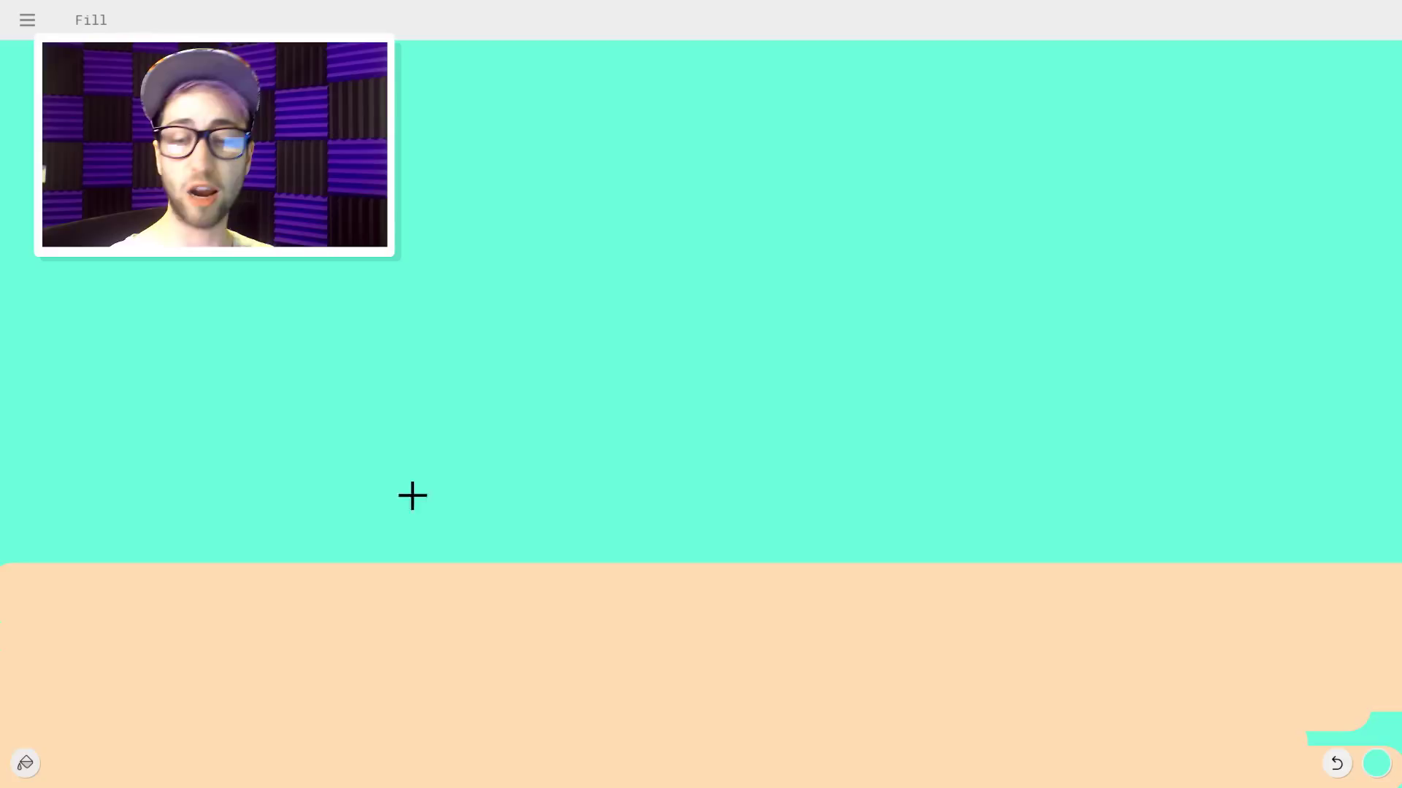
click(26, 762)
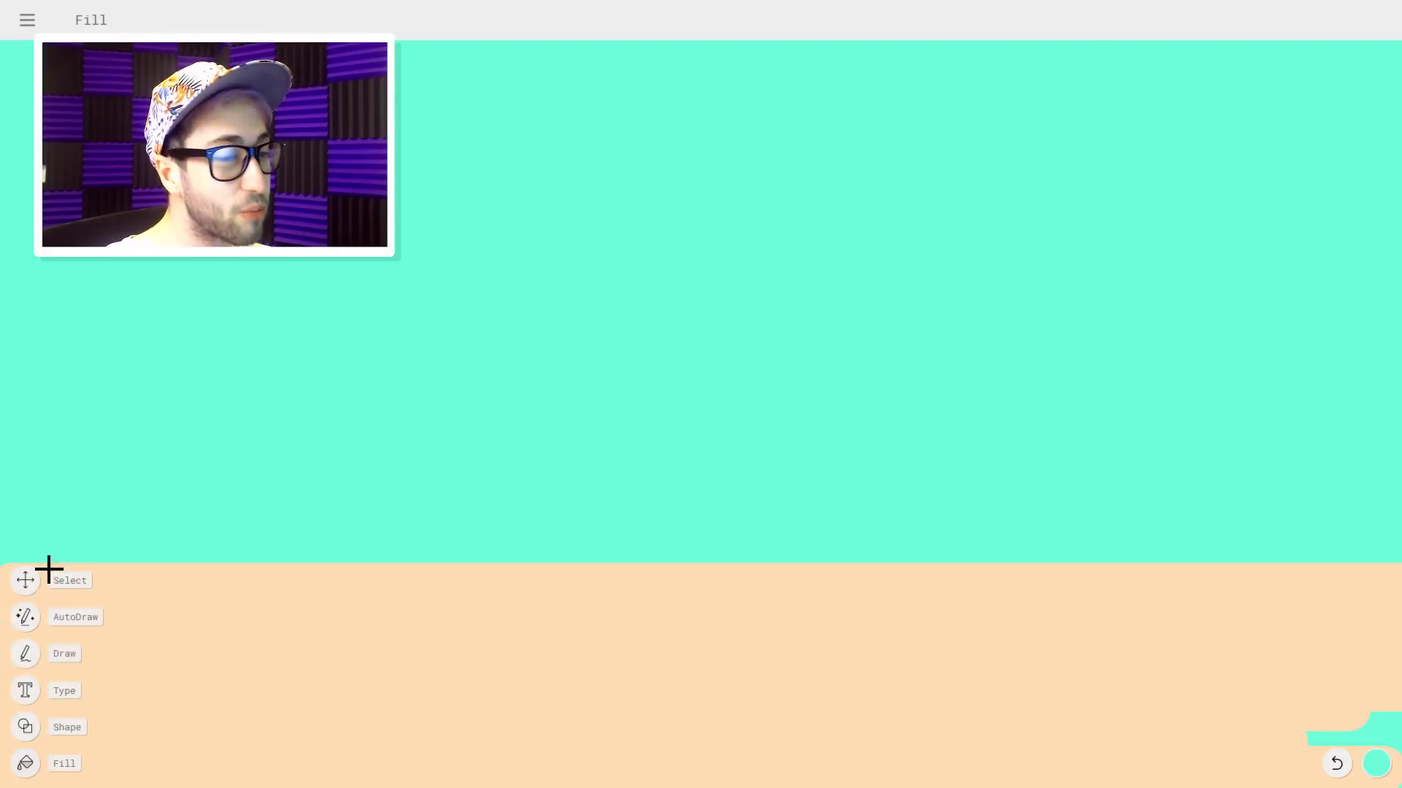
click(25, 618)
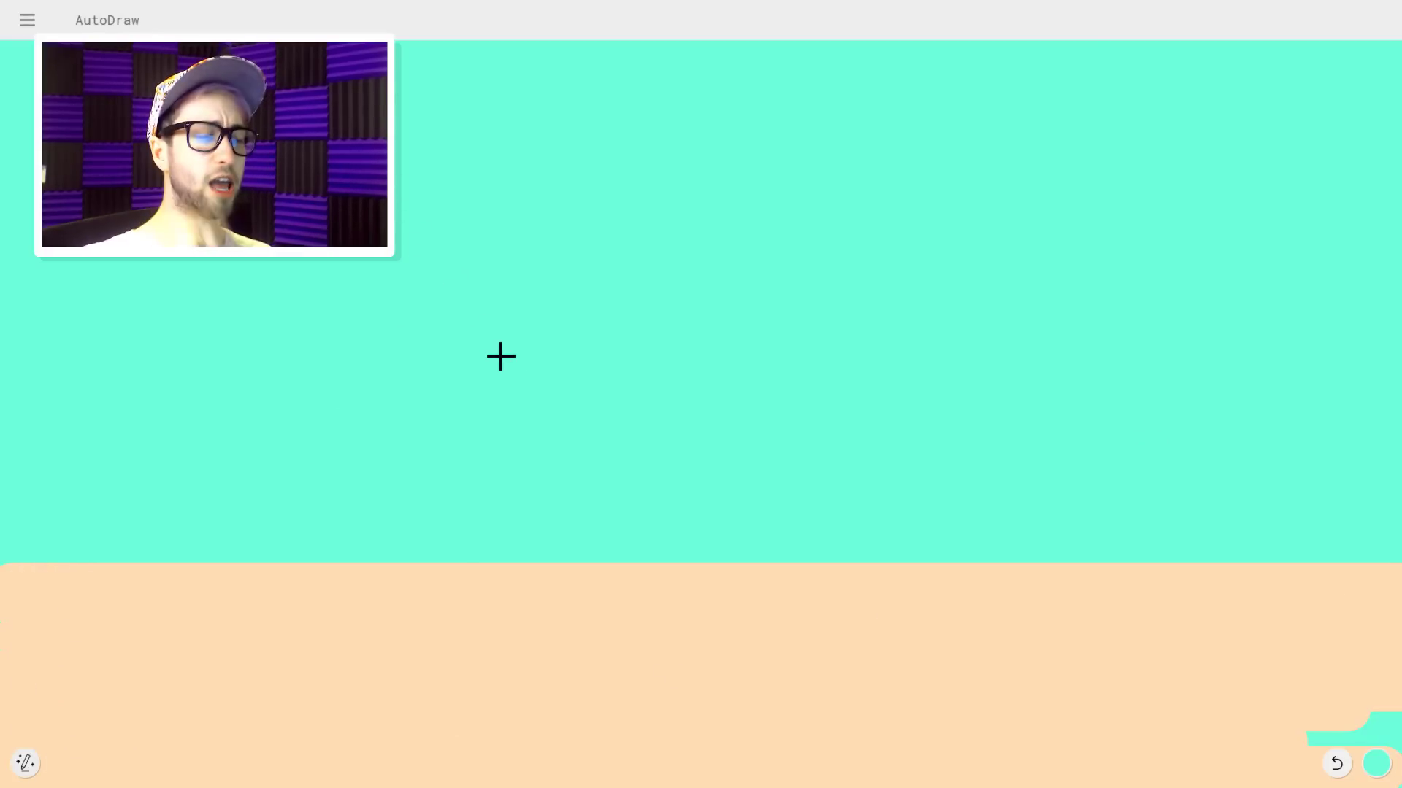
Set the drawing colour to dark brown.
click(1376, 763)
click(1375, 739)
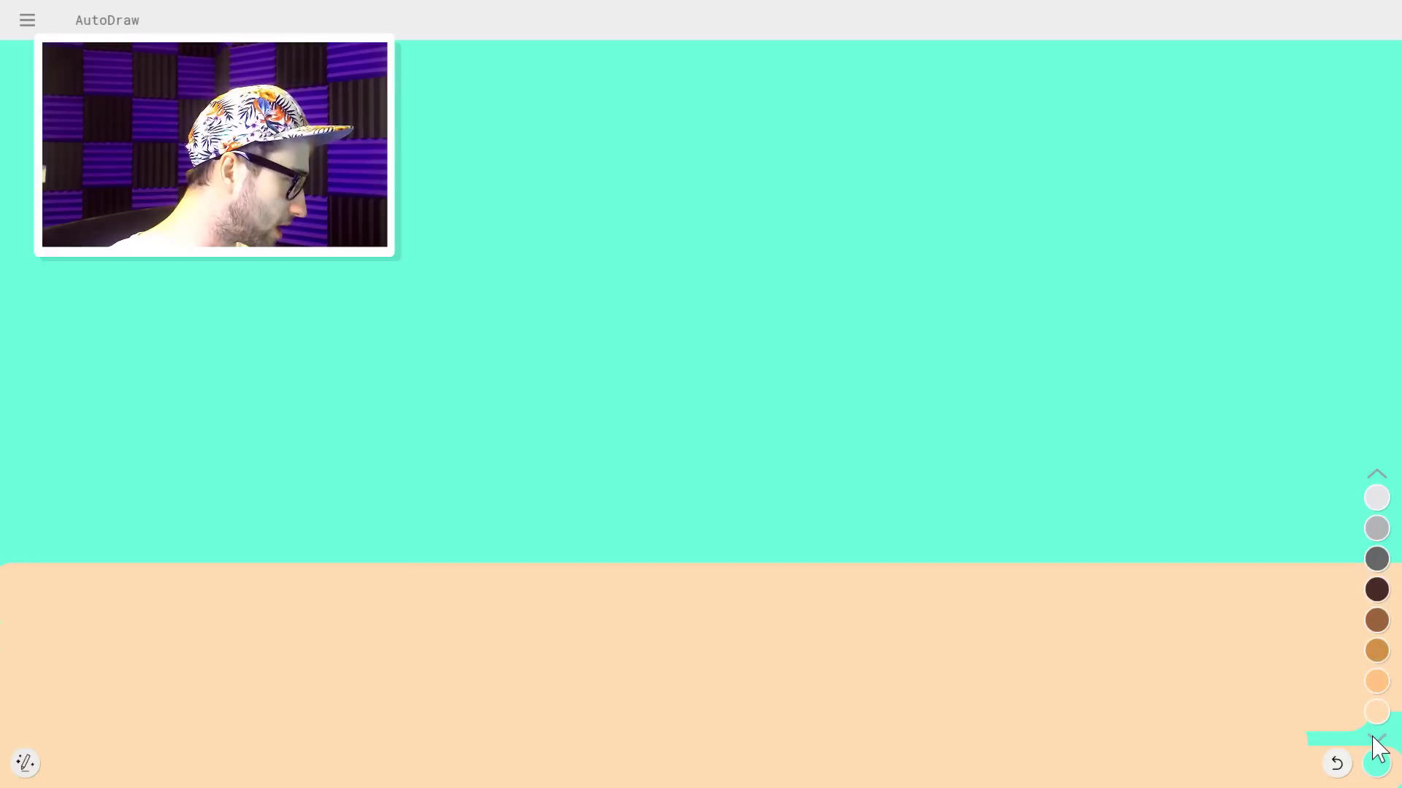
click(1377, 590)
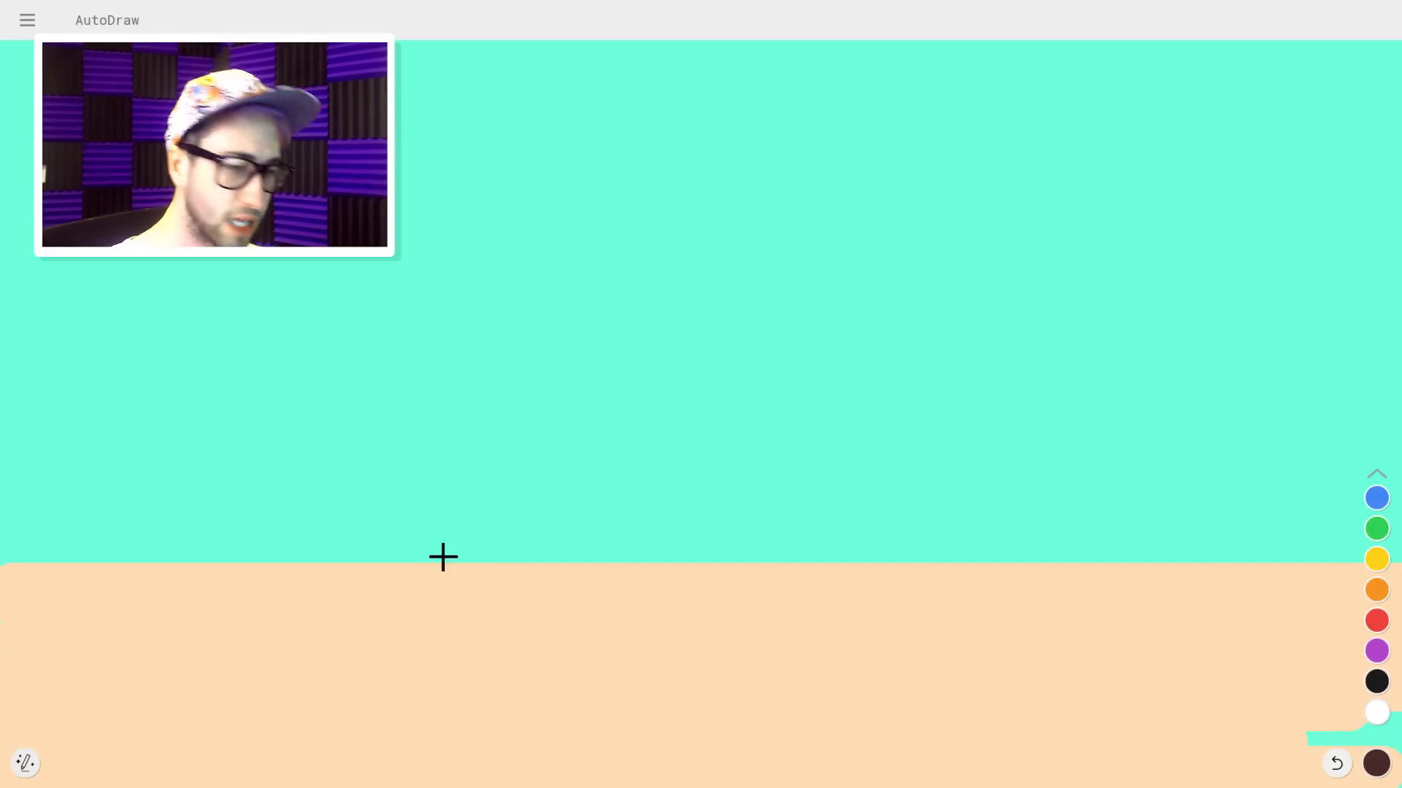
Sketch a house, try the adobe, multi-storey and ranch-house suggestions, then undo back to empty.
drag(160, 438, 157, 571)
drag(316, 573, 309, 457)
mouse_move(128, 448)
mouse_down()
mouse_move(162, 413)
mouse_move(319, 429)
mouse_move(211, 448)
mouse_move(131, 438)
mouse_up()
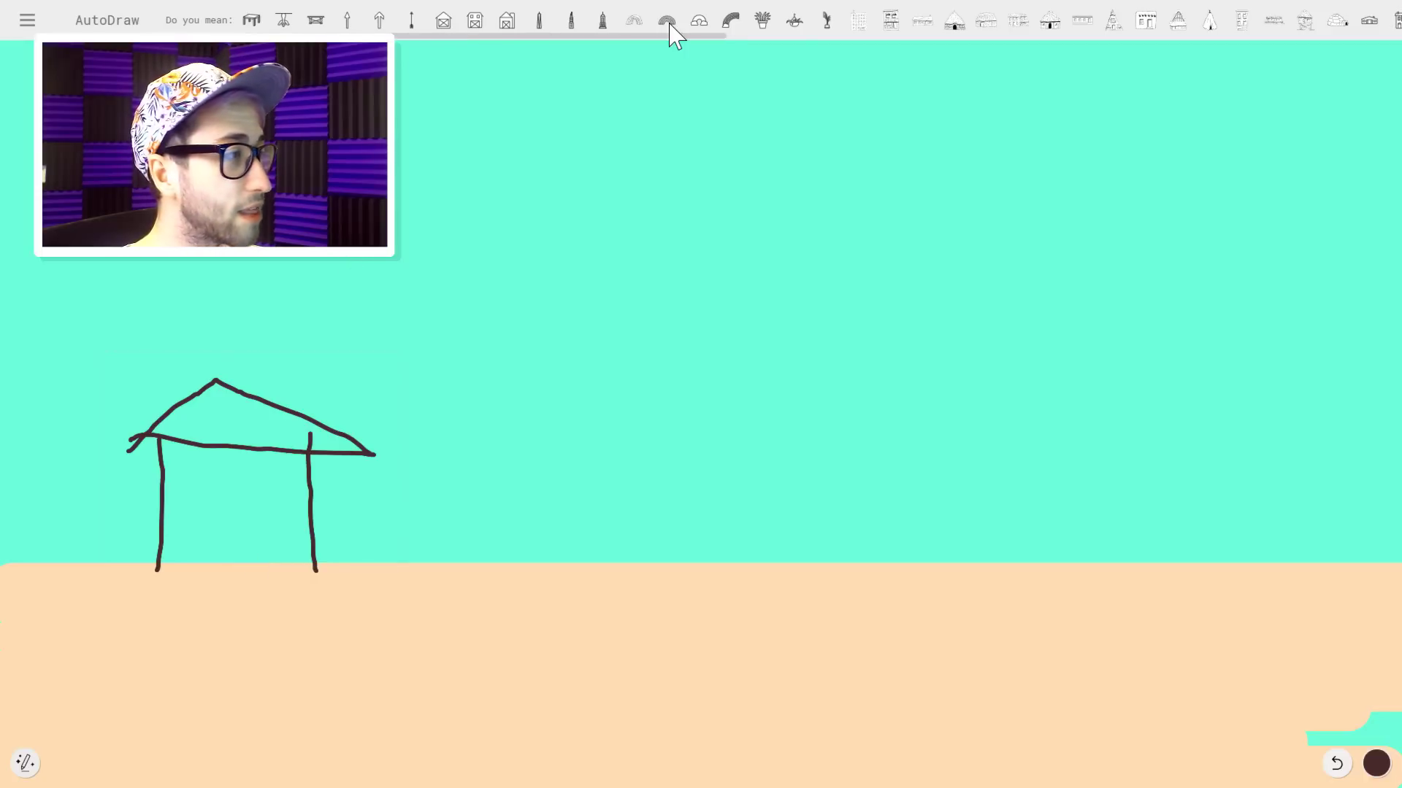
click(1145, 26)
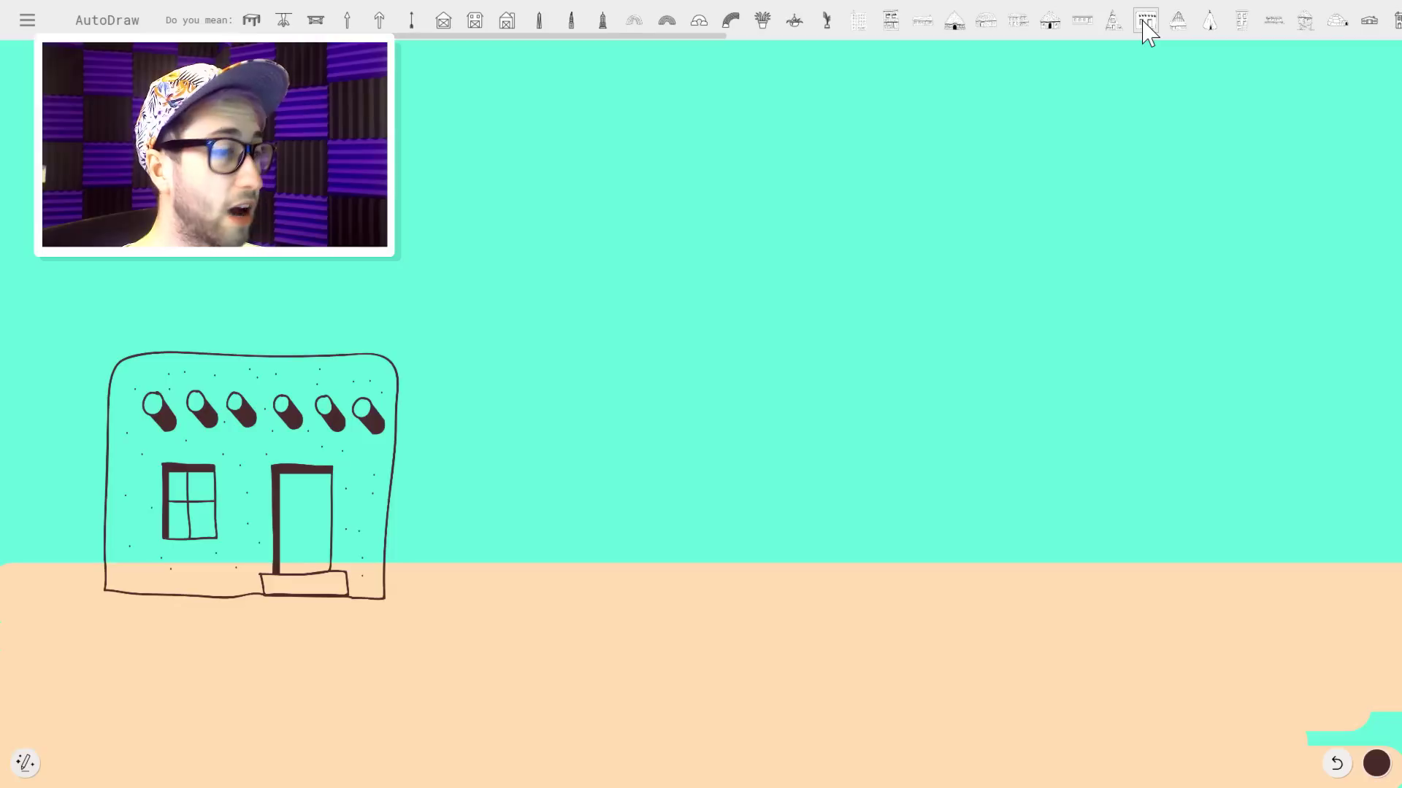
click(891, 30)
click(922, 28)
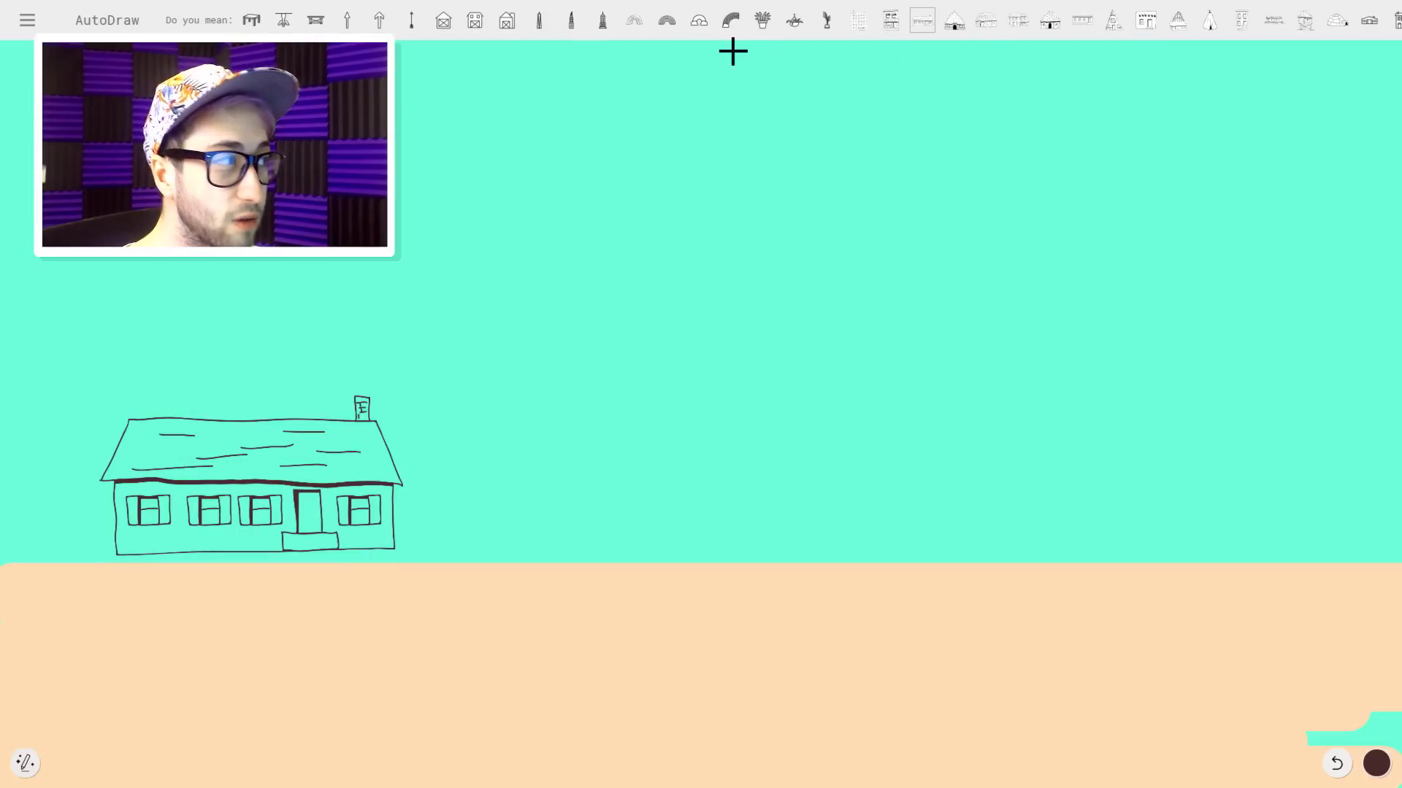
key(ctrl+z)
key(ctrl+z)
key(ctrl+z)
key(ctrl+z)
key(ctrl+z)
key(ctrl+z)
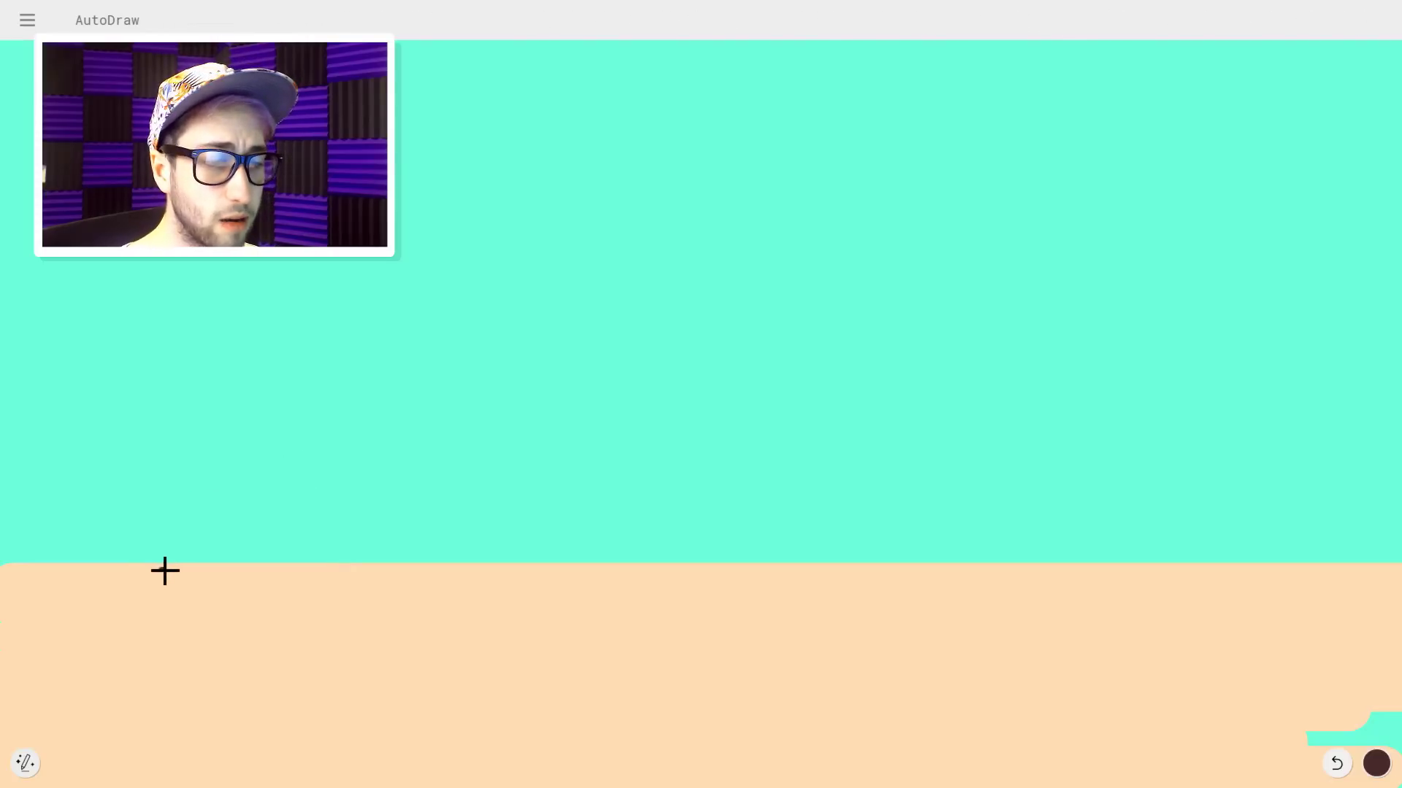
Sketch a house with a pointed roof and split door, then swap in the clean barn-house drawing.
mouse_move(165, 571)
mouse_down()
mouse_move(306, 572)
mouse_move(321, 433)
mouse_move(173, 431)
mouse_move(164, 545)
mouse_up()
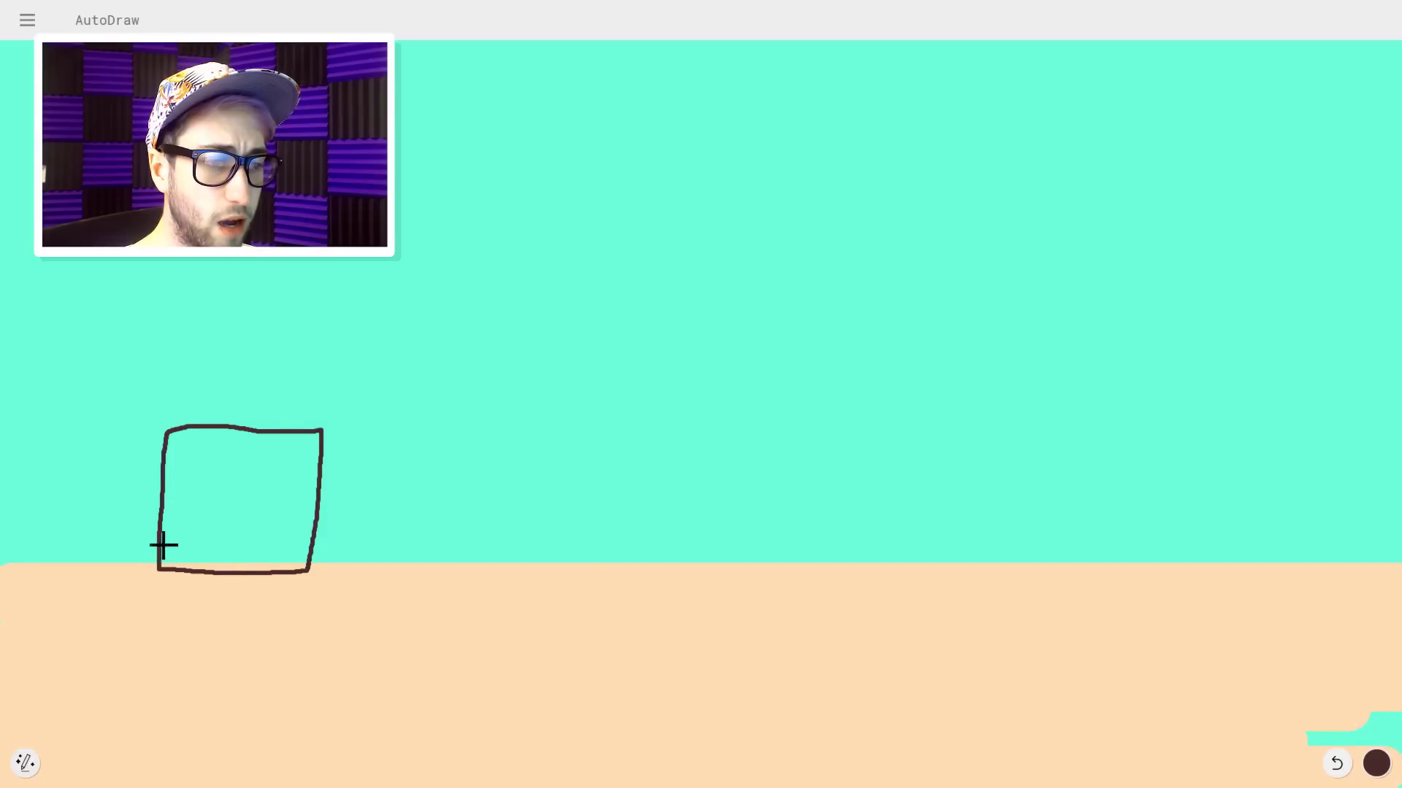
mouse_move(164, 433)
mouse_down()
mouse_move(226, 382)
mouse_move(325, 426)
mouse_up()
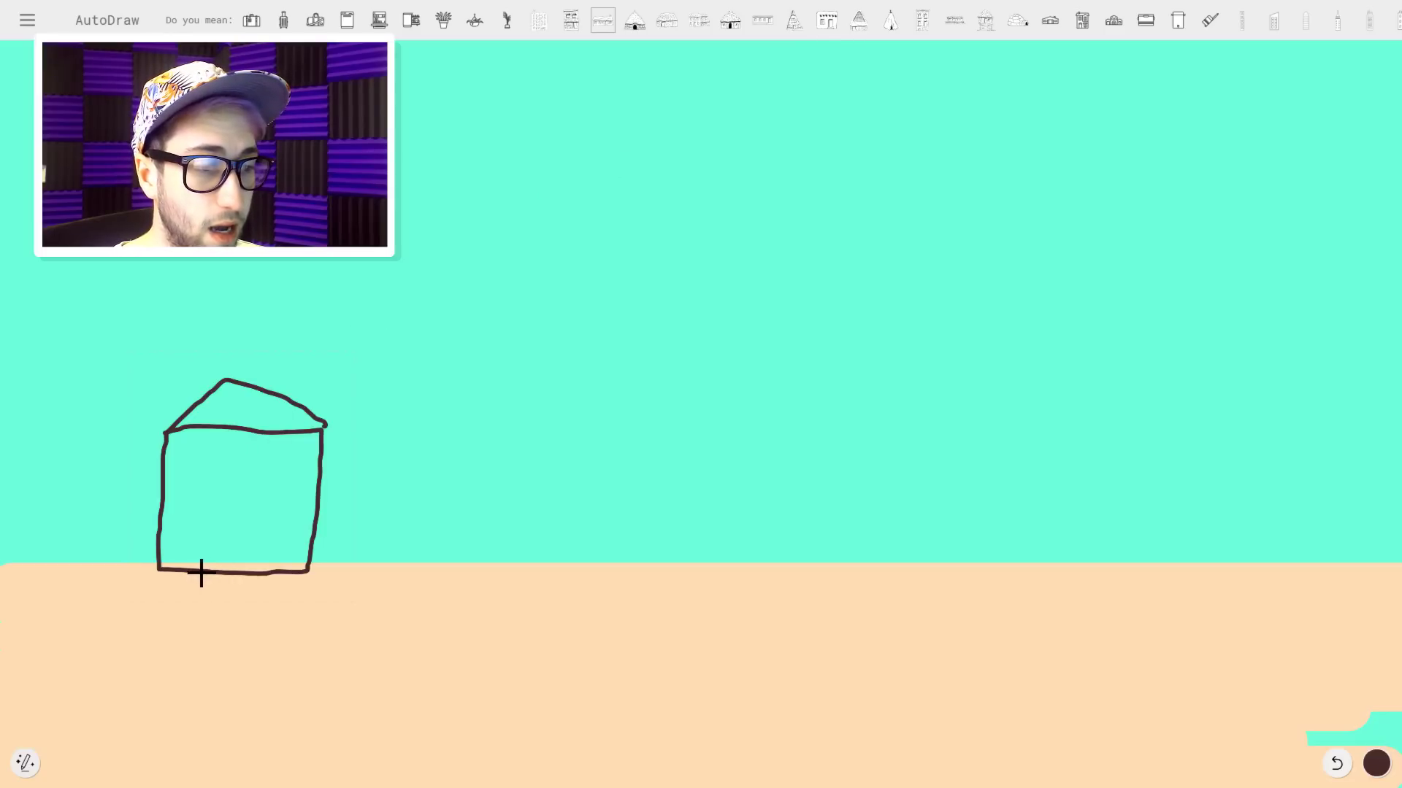
mouse_move(201, 573)
mouse_down()
mouse_move(203, 469)
mouse_move(281, 475)
mouse_move(285, 572)
mouse_up()
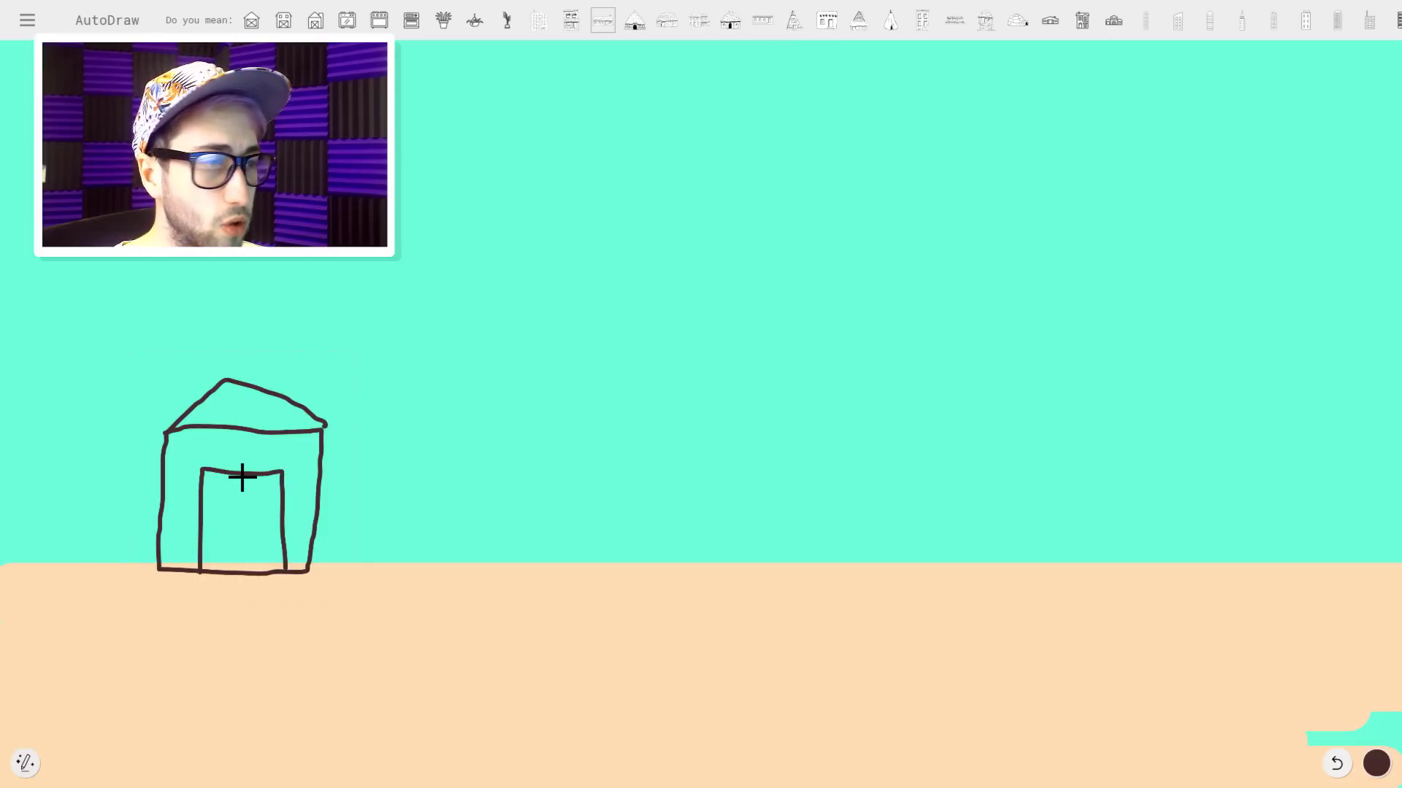
drag(244, 476, 237, 572)
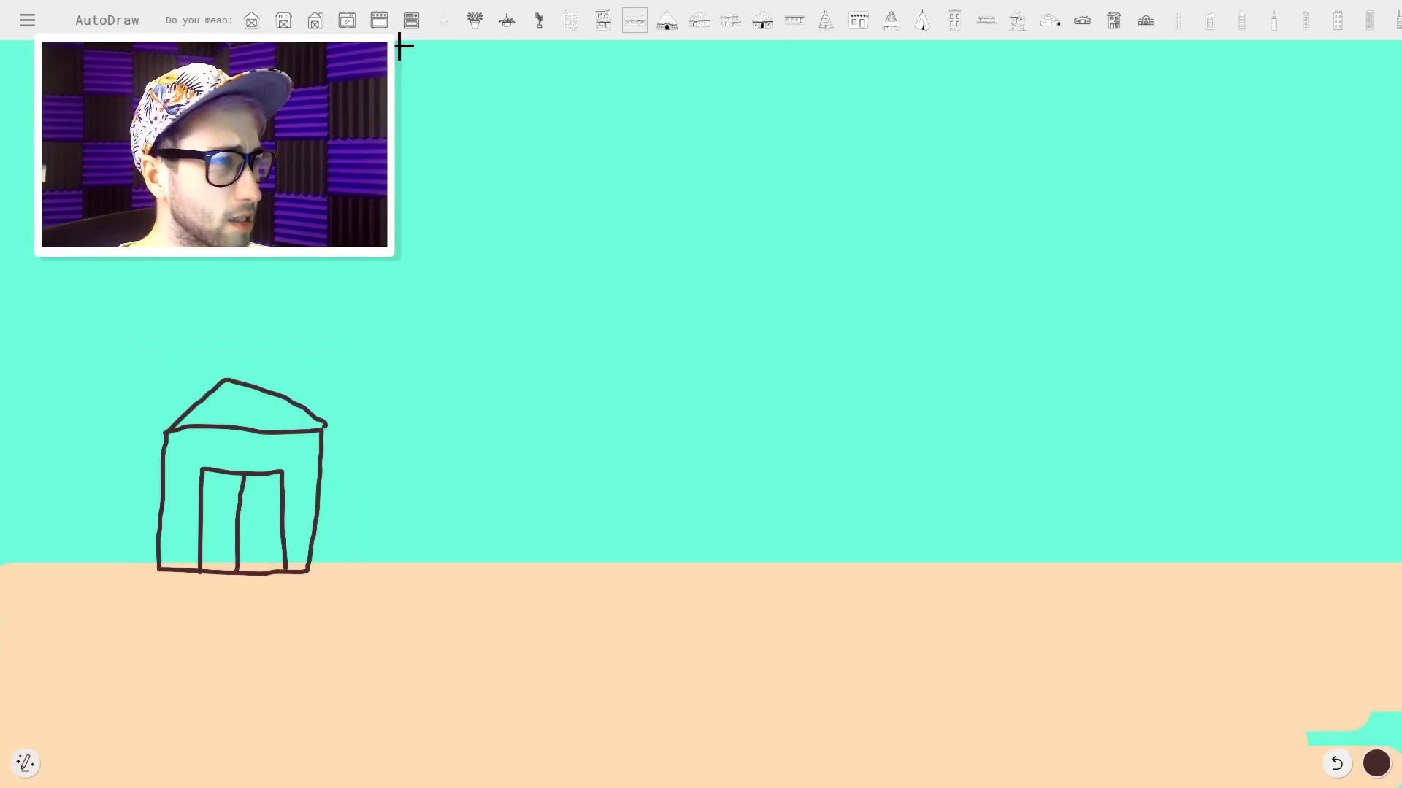
mouse_move(399, 38)
mouse_down()
mouse_move(1120, 71)
mouse_move(409, 44)
mouse_up()
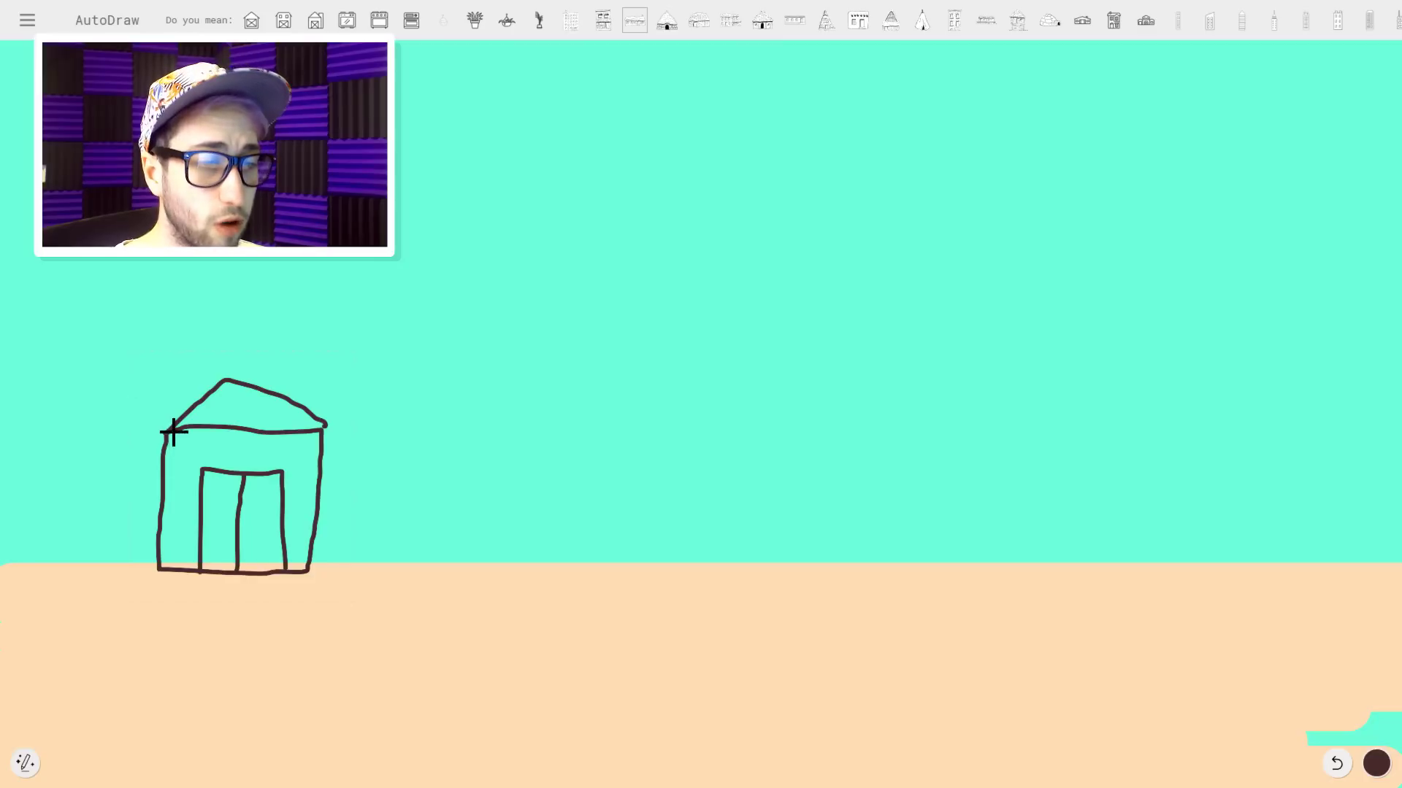
drag(173, 432, 171, 573)
drag(192, 439, 191, 559)
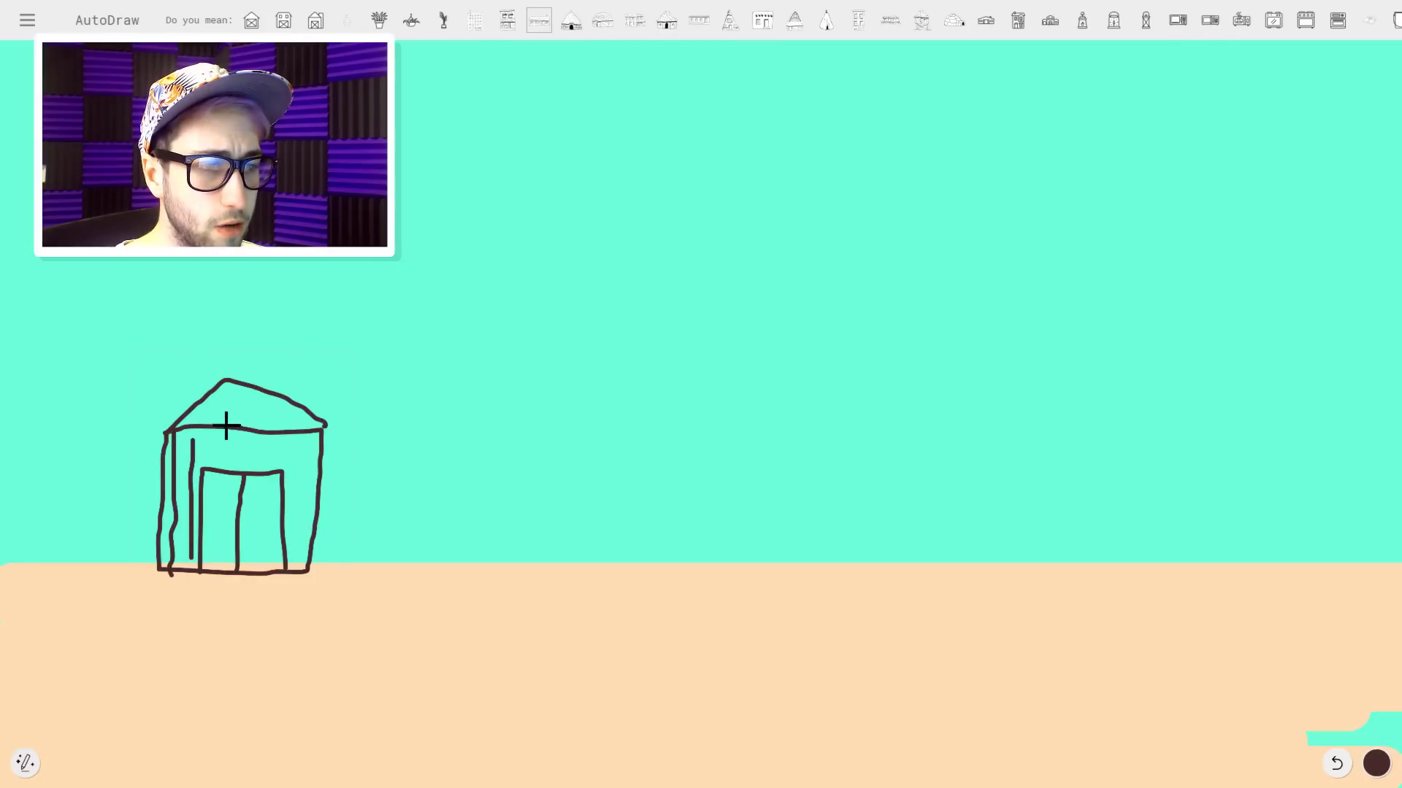
mouse_move(214, 435)
mouse_down()
mouse_move(216, 476)
mouse_move(241, 457)
mouse_up()
drag(269, 447, 301, 539)
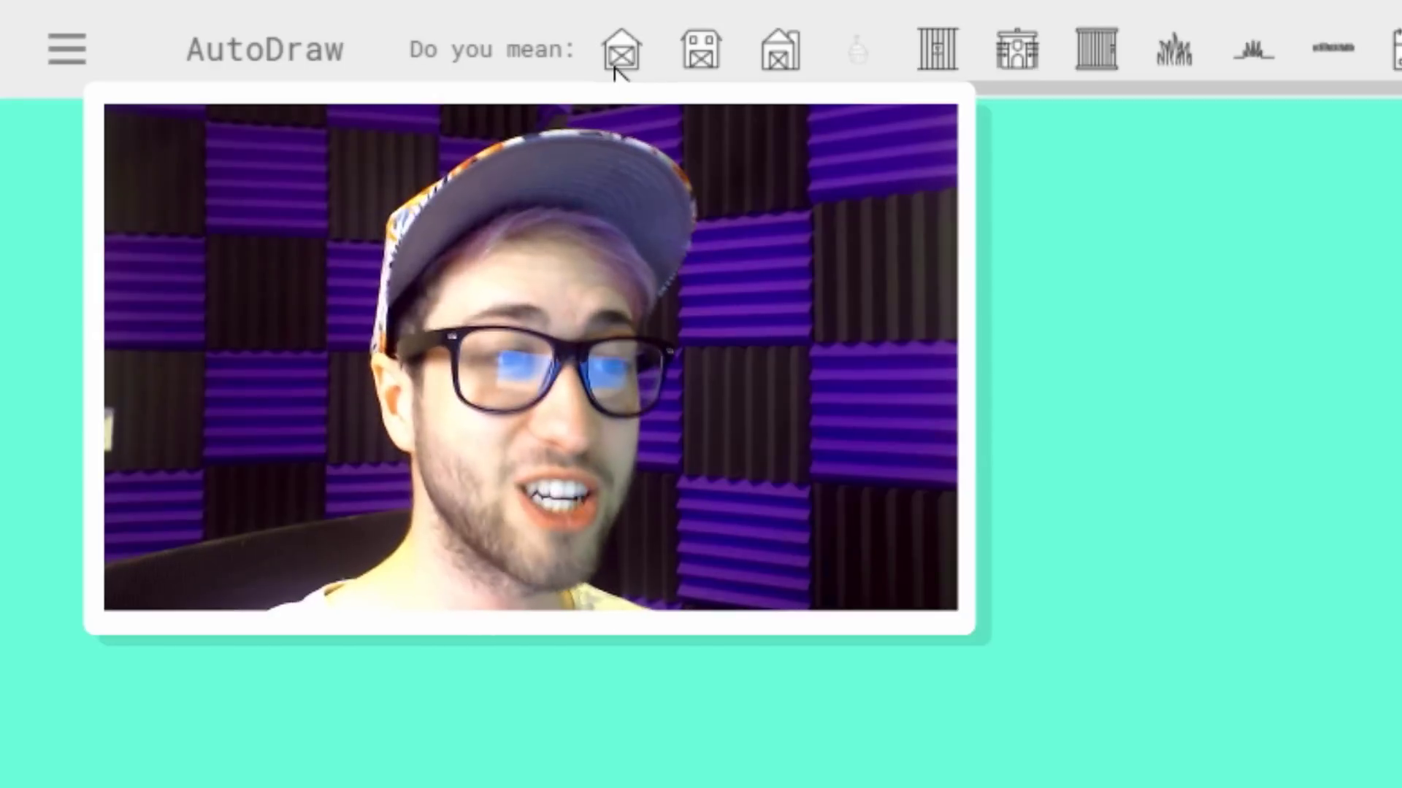
click(252, 20)
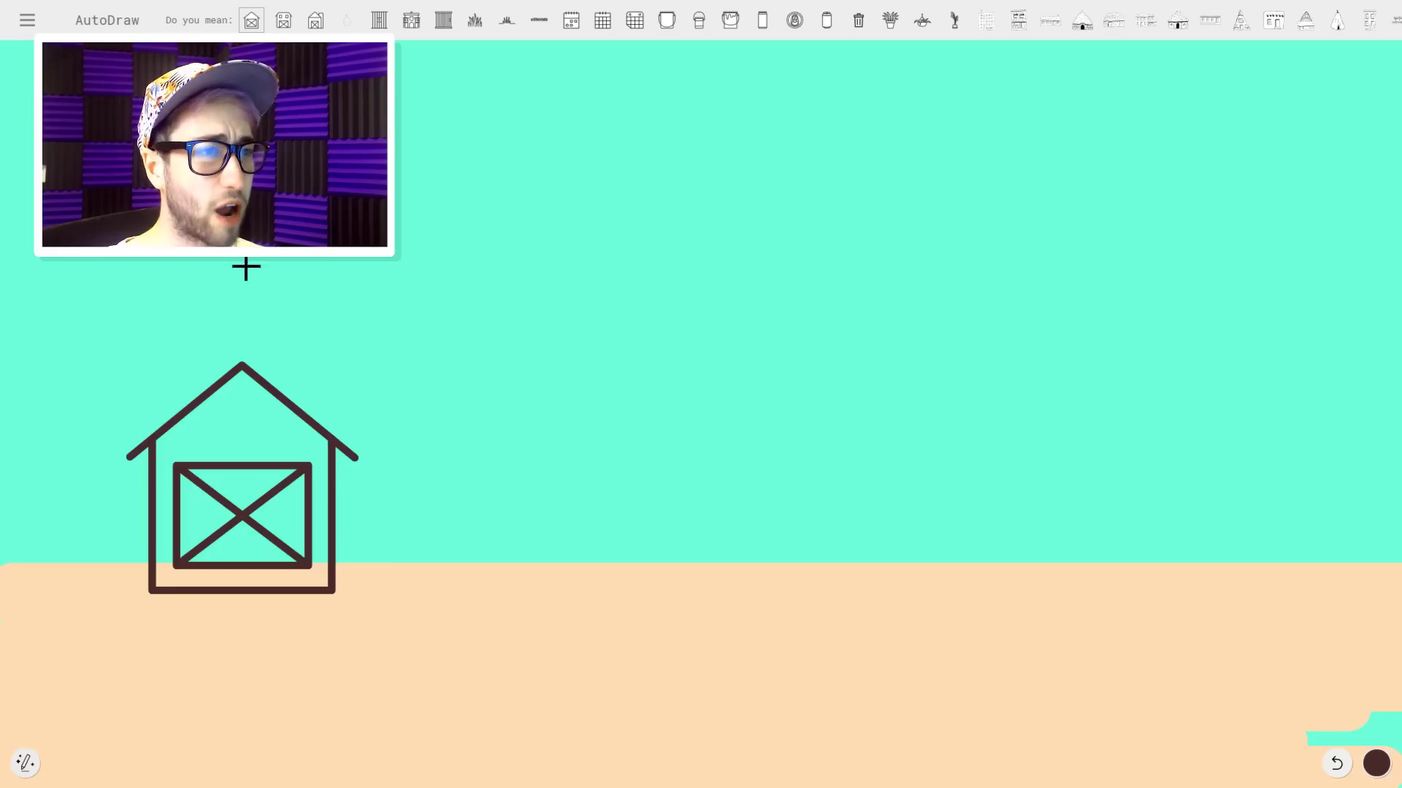
Sketch a larger second house with a crossed window to its right and replace it with a clean barn.
mouse_move(431, 447)
mouse_down()
mouse_move(425, 596)
mouse_move(595, 590)
mouse_move(590, 436)
mouse_up()
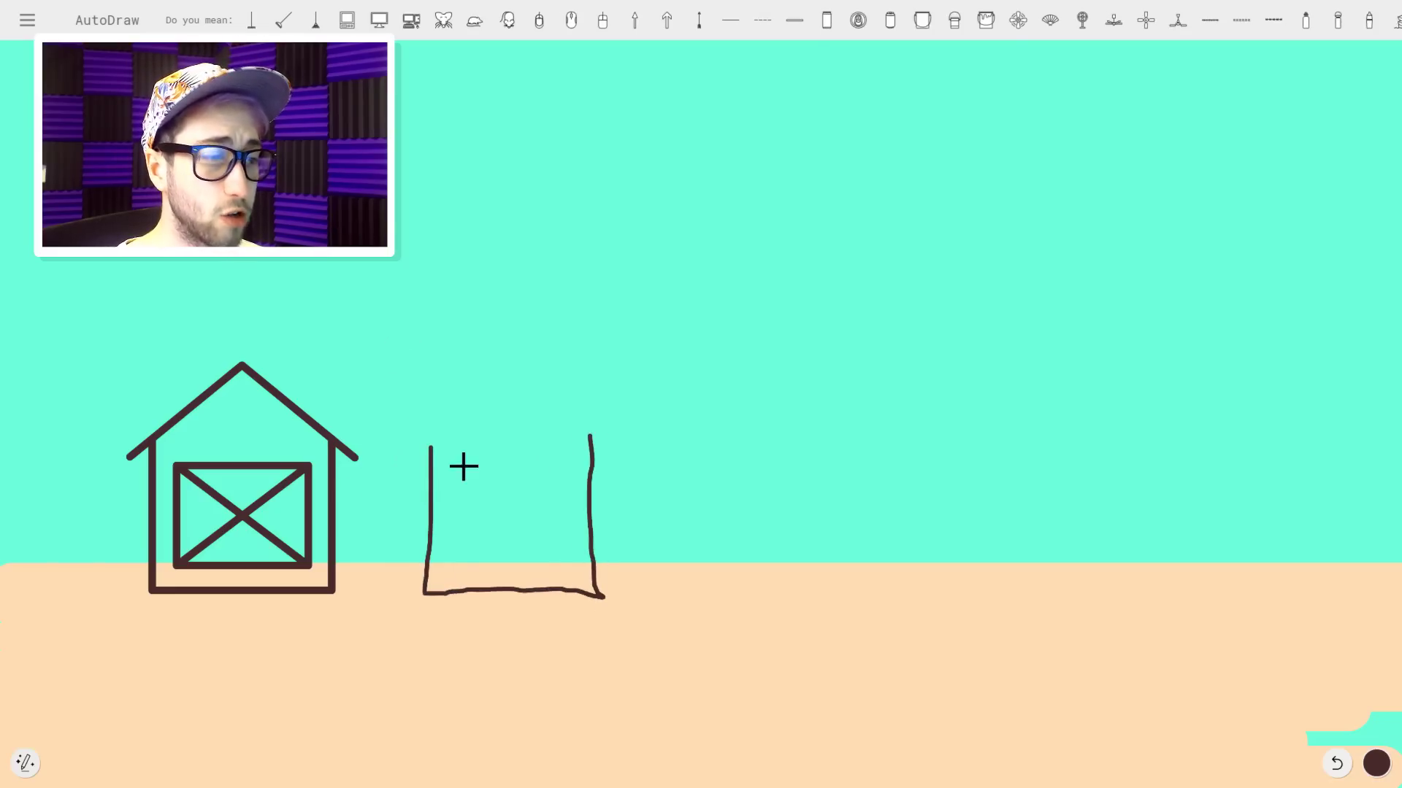
mouse_move(401, 466)
mouse_down()
mouse_move(502, 343)
mouse_move(621, 454)
mouse_up()
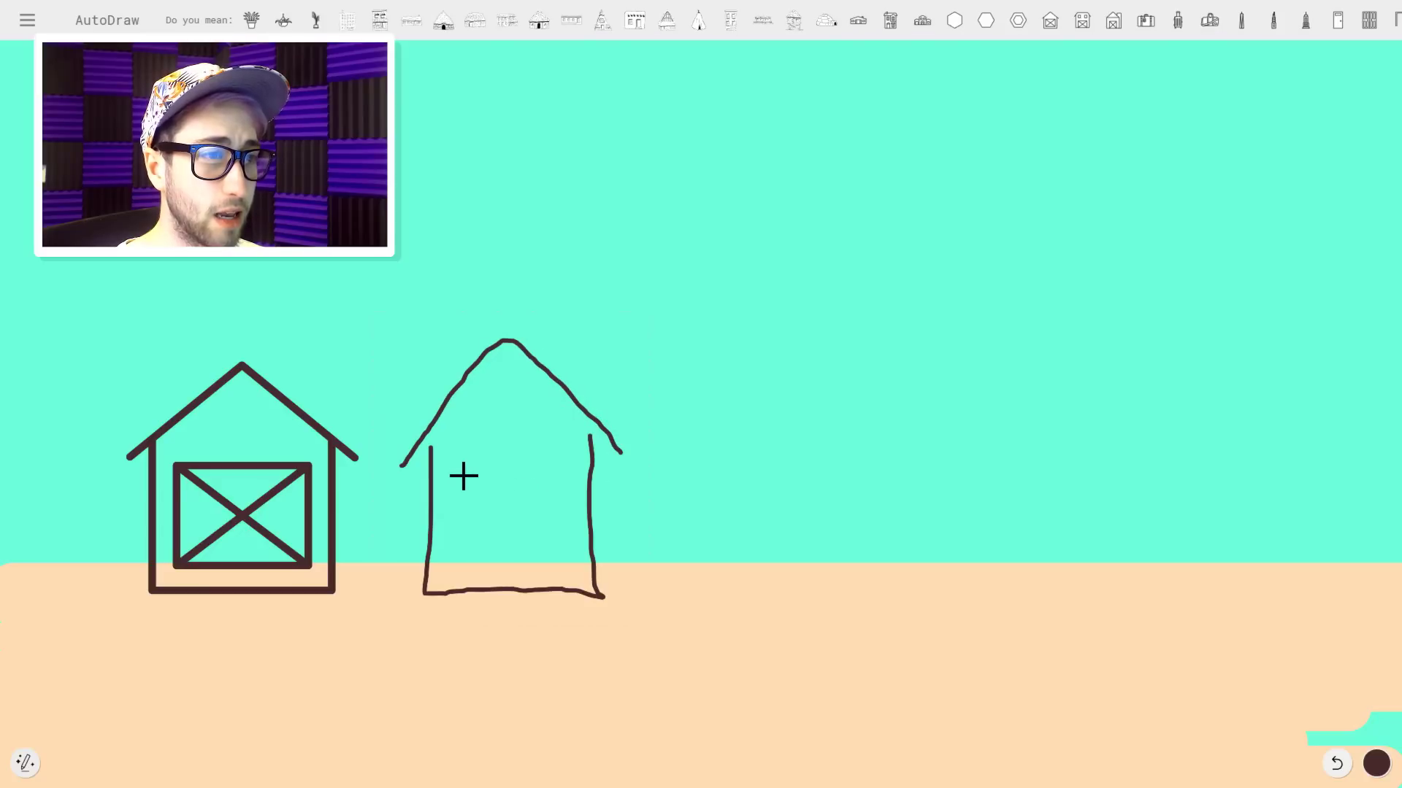
mouse_move(460, 464)
mouse_down()
mouse_move(466, 555)
mouse_move(567, 548)
mouse_move(563, 443)
mouse_move(460, 447)
mouse_up()
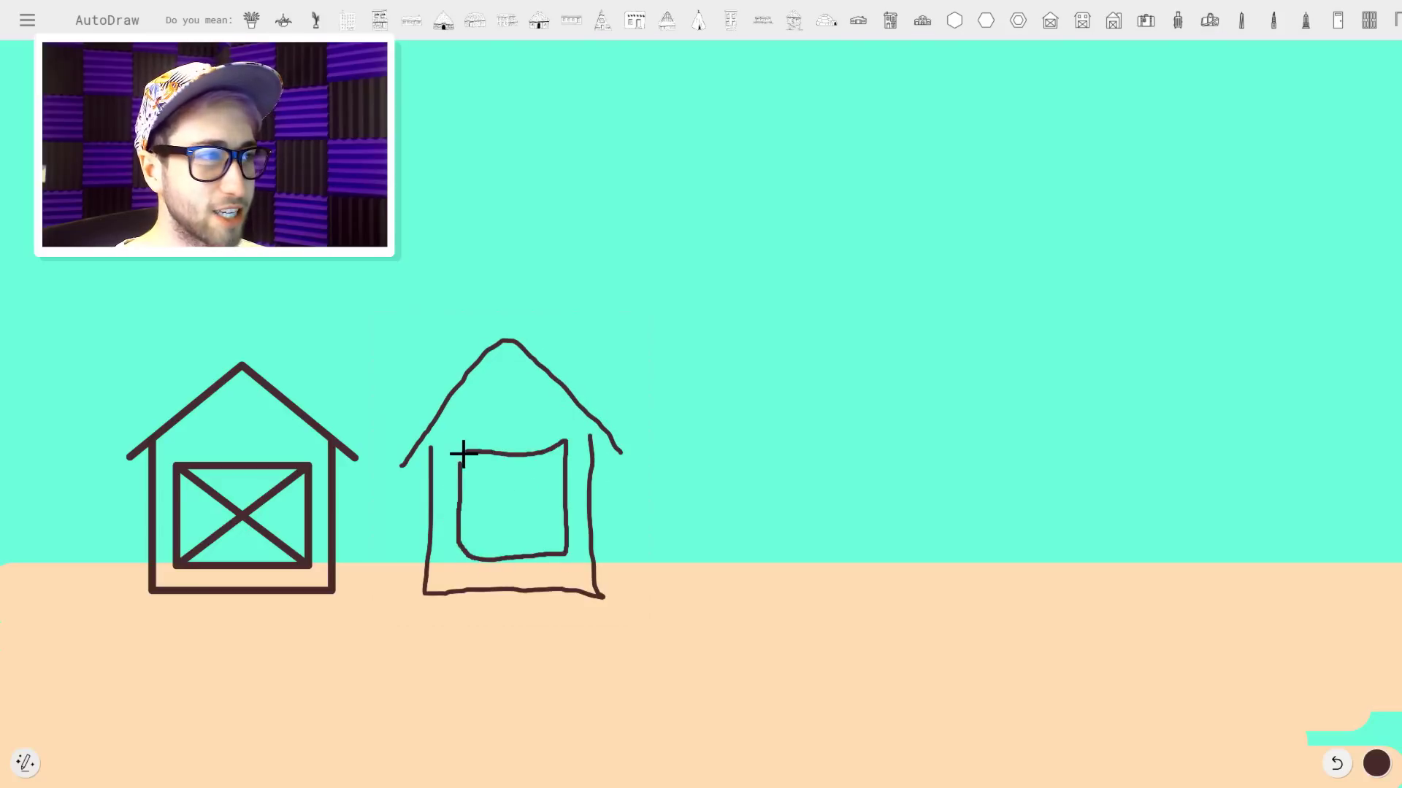
drag(568, 448, 452, 539)
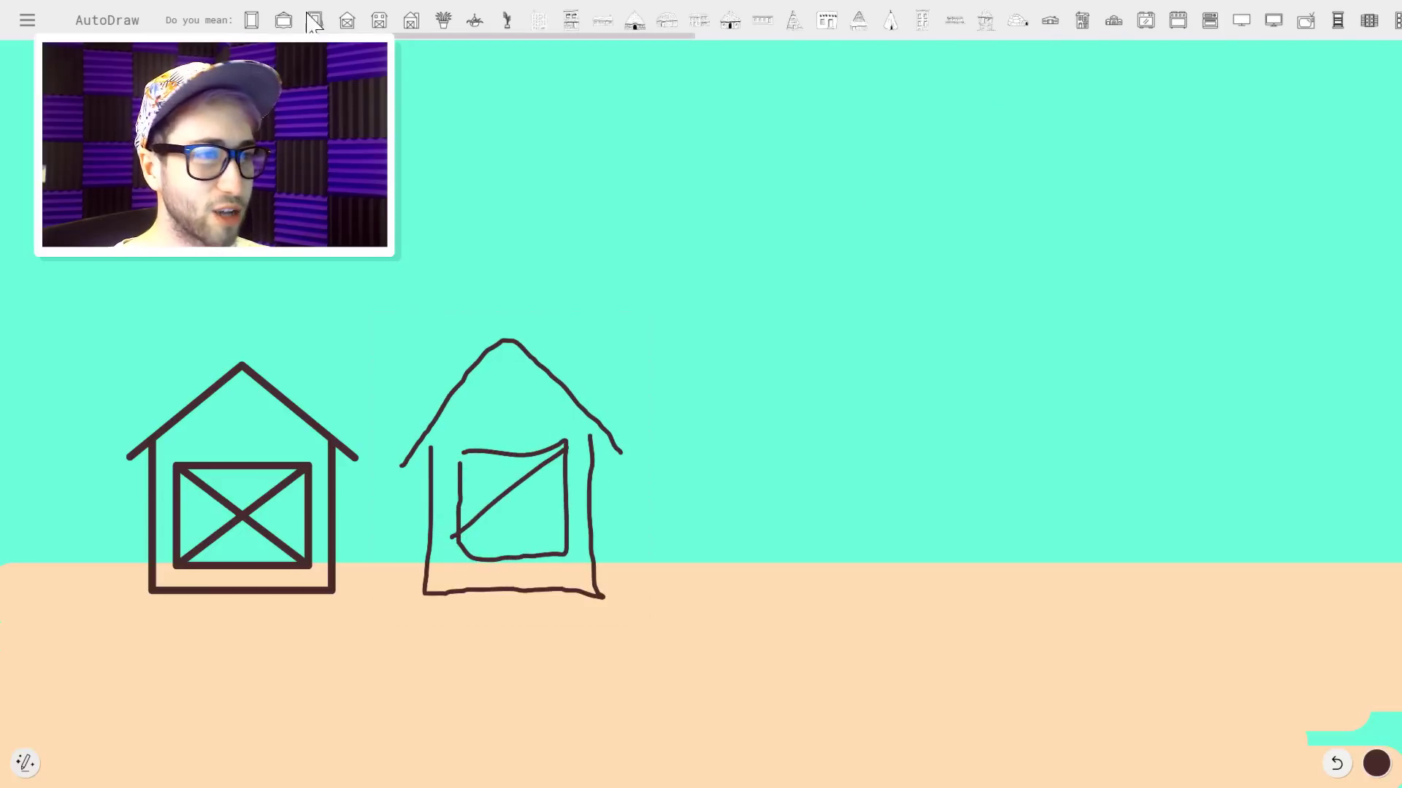
click(347, 21)
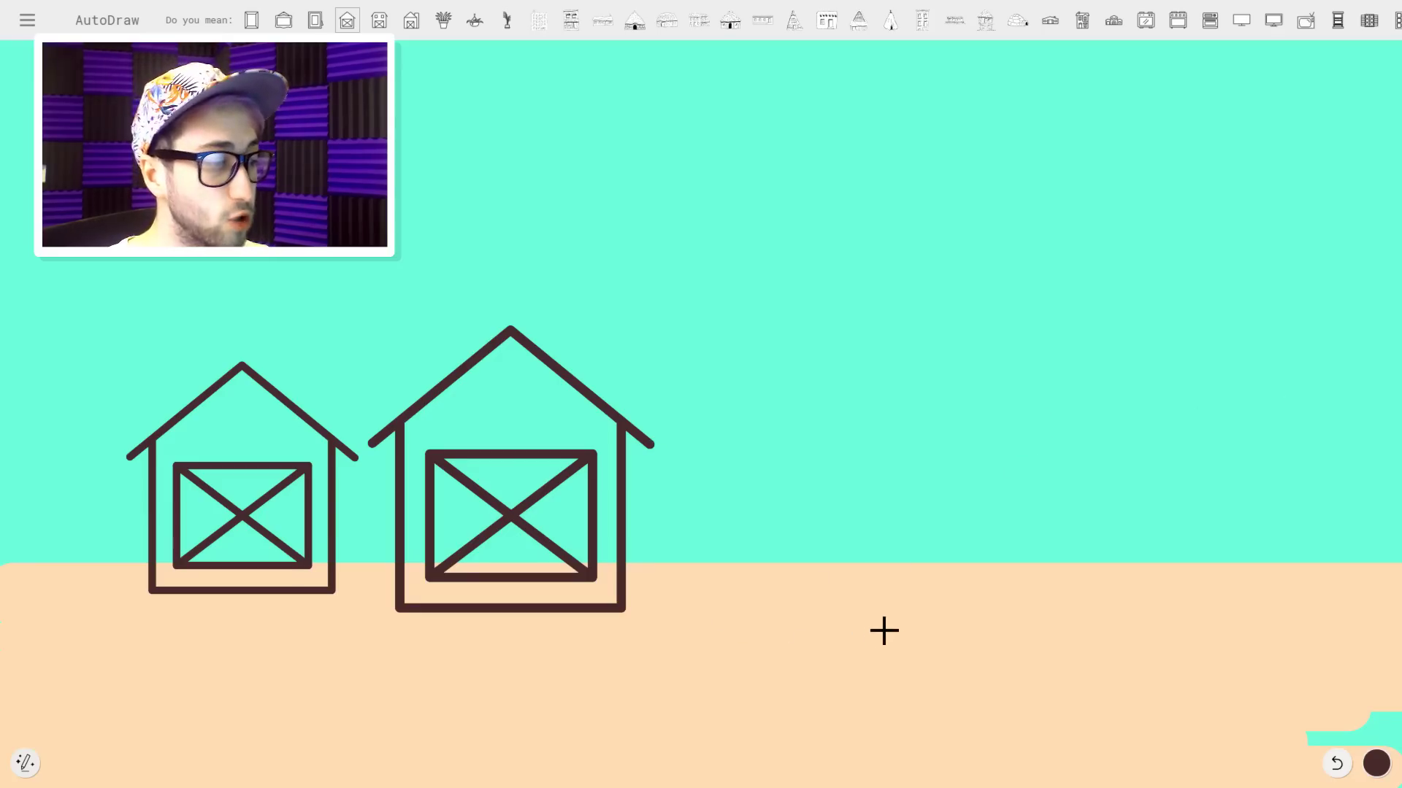
Sketch a beach umbrella on the right of the sand and replace it with the clean umbrella.
drag(1028, 624, 1042, 432)
mouse_move(942, 437)
mouse_down()
mouse_move(1121, 435)
mouse_move(1058, 336)
mouse_move(924, 447)
mouse_up()
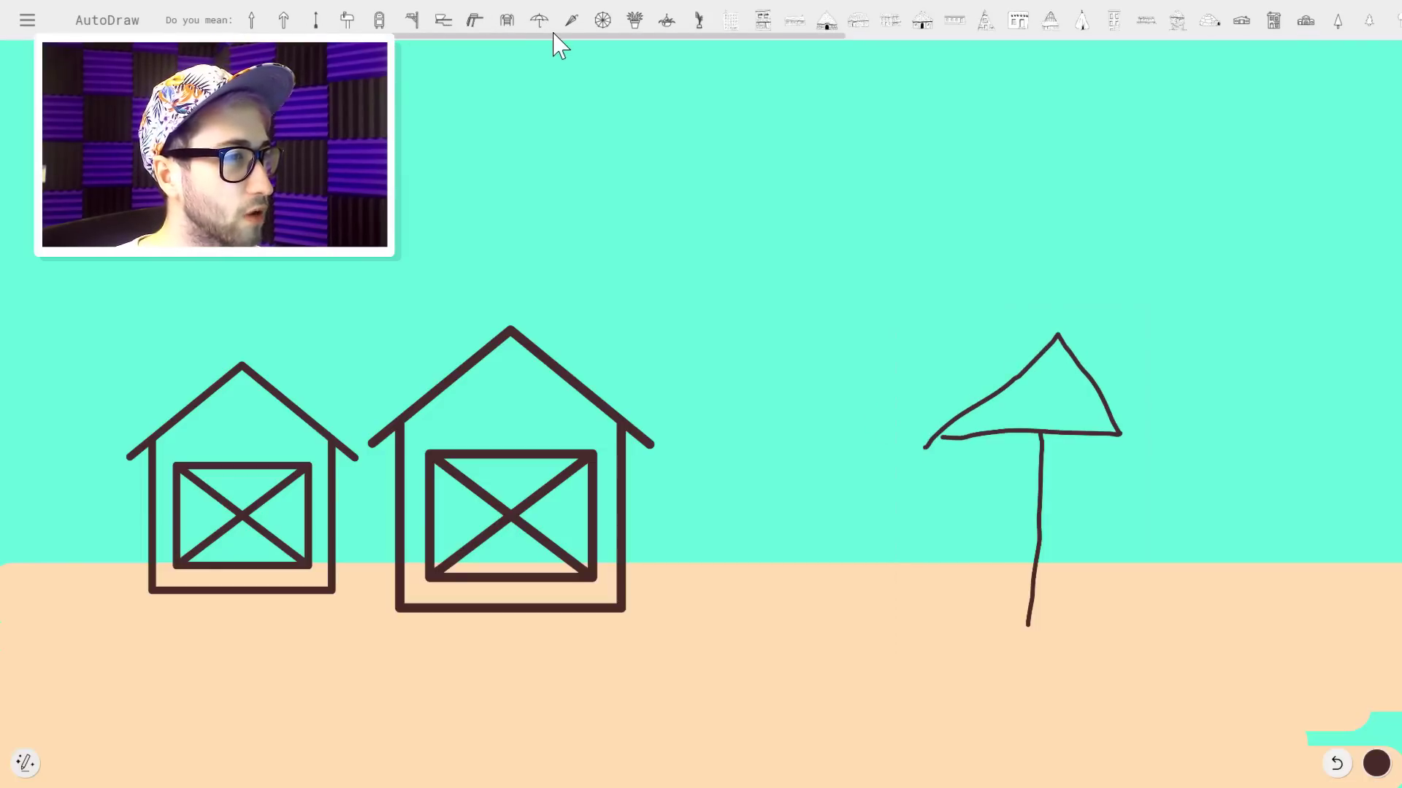
drag(553, 35, 469, 46)
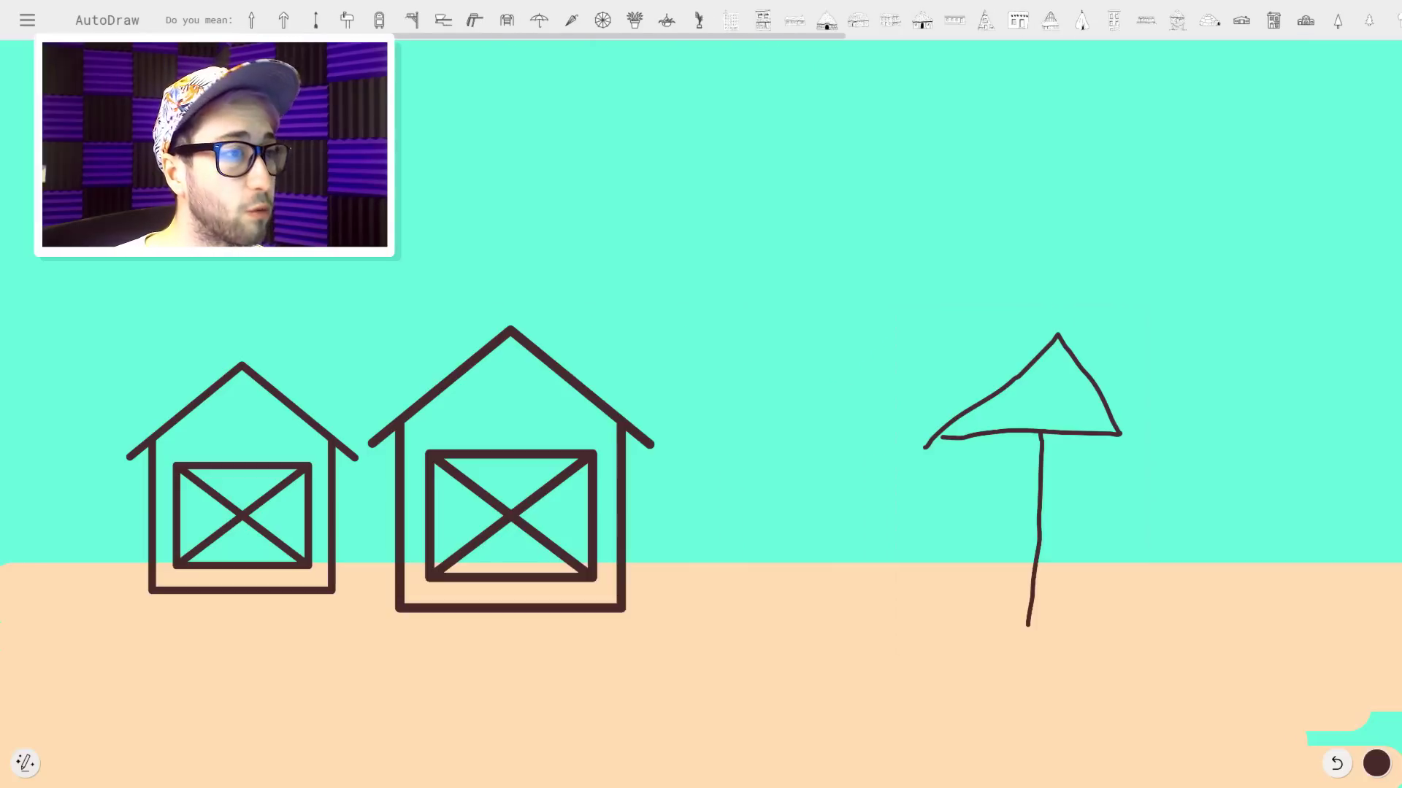
click(539, 21)
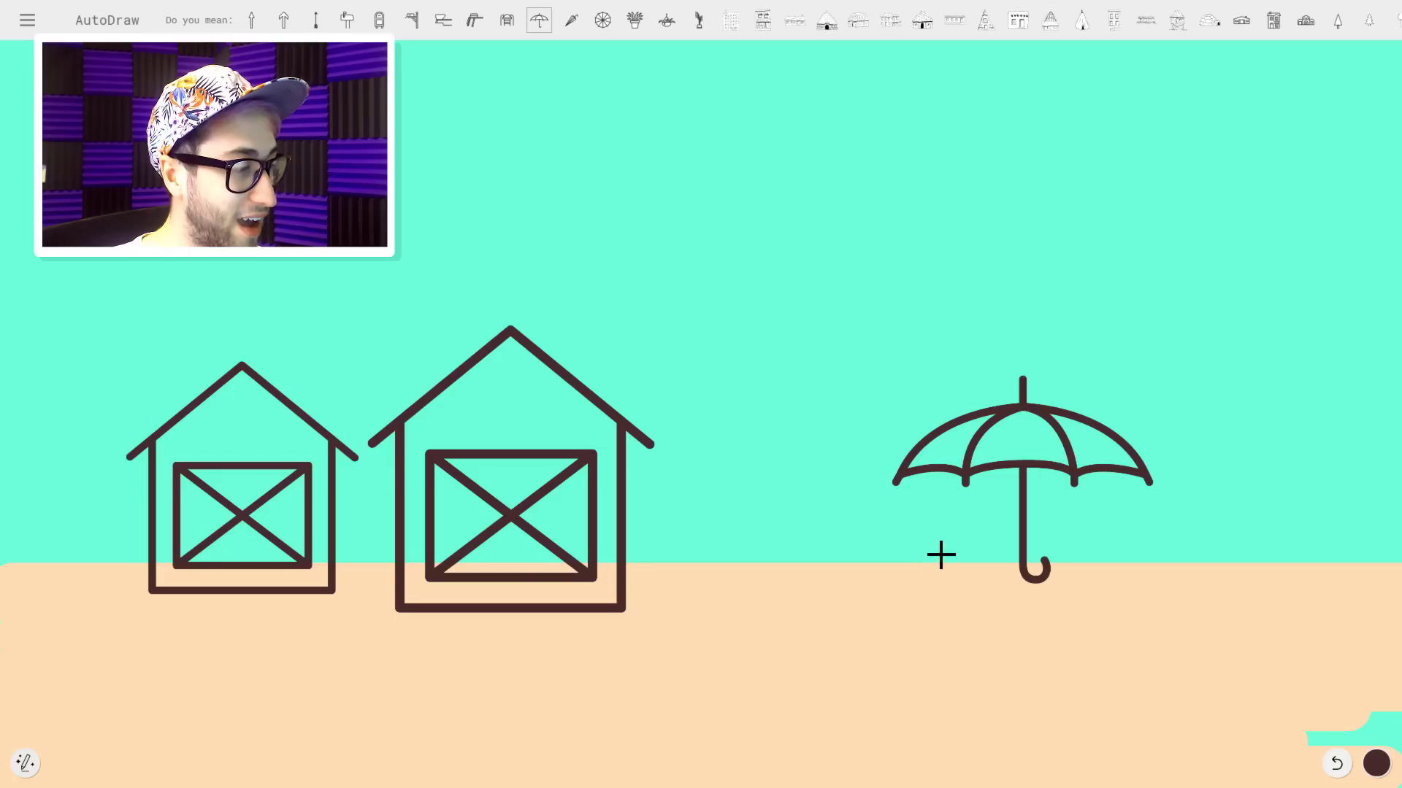
Sketch chairs on either side of the umbrella and replace each with a clean chair drawing.
mouse_move(941, 554)
mouse_down()
mouse_move(911, 611)
mouse_move(804, 632)
mouse_move(831, 687)
mouse_move(963, 659)
mouse_move(1009, 558)
mouse_move(944, 549)
mouse_up()
drag(916, 609, 968, 654)
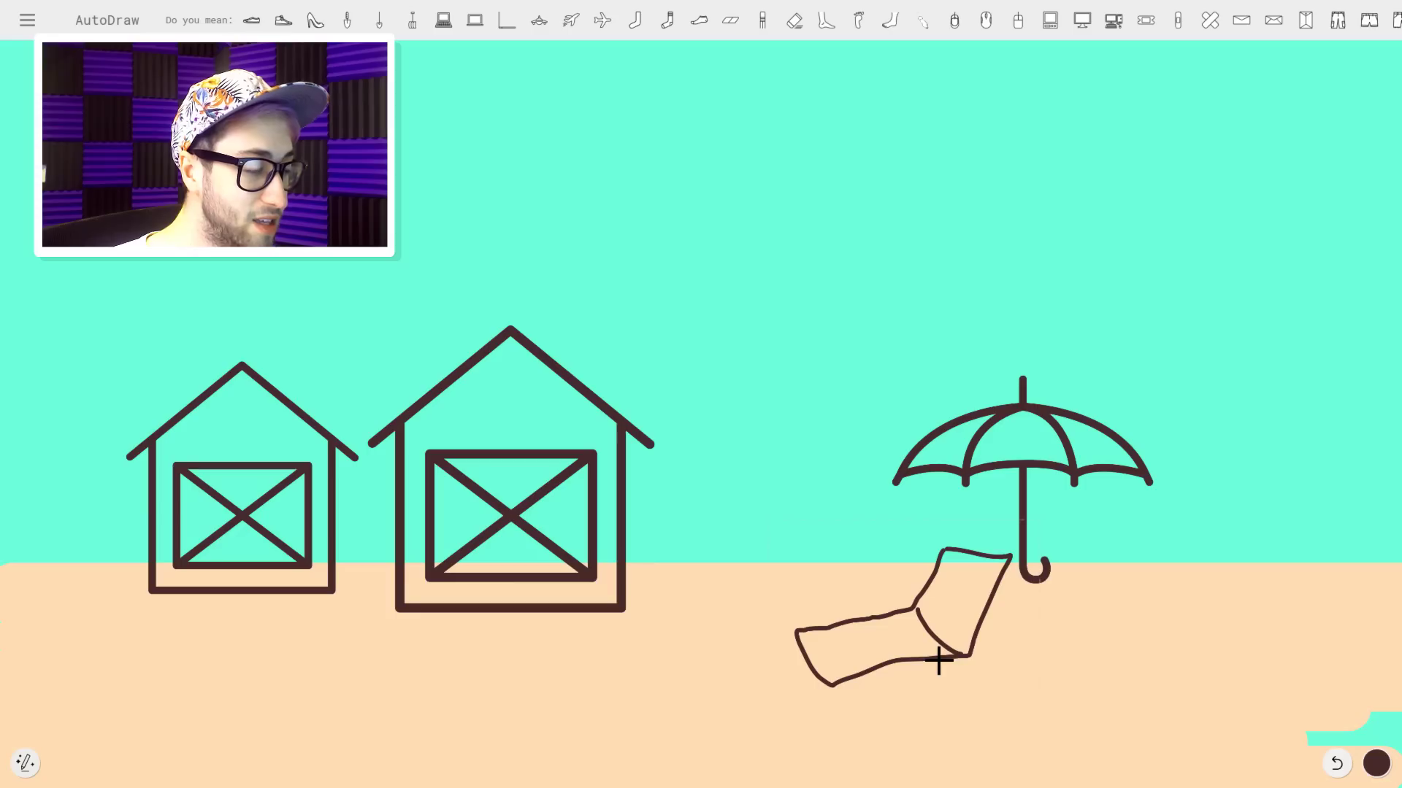
drag(938, 659, 962, 692)
mouse_move(852, 677)
mouse_down()
mouse_move(839, 713)
mouse_move(807, 657)
mouse_up()
drag(953, 693, 909, 673)
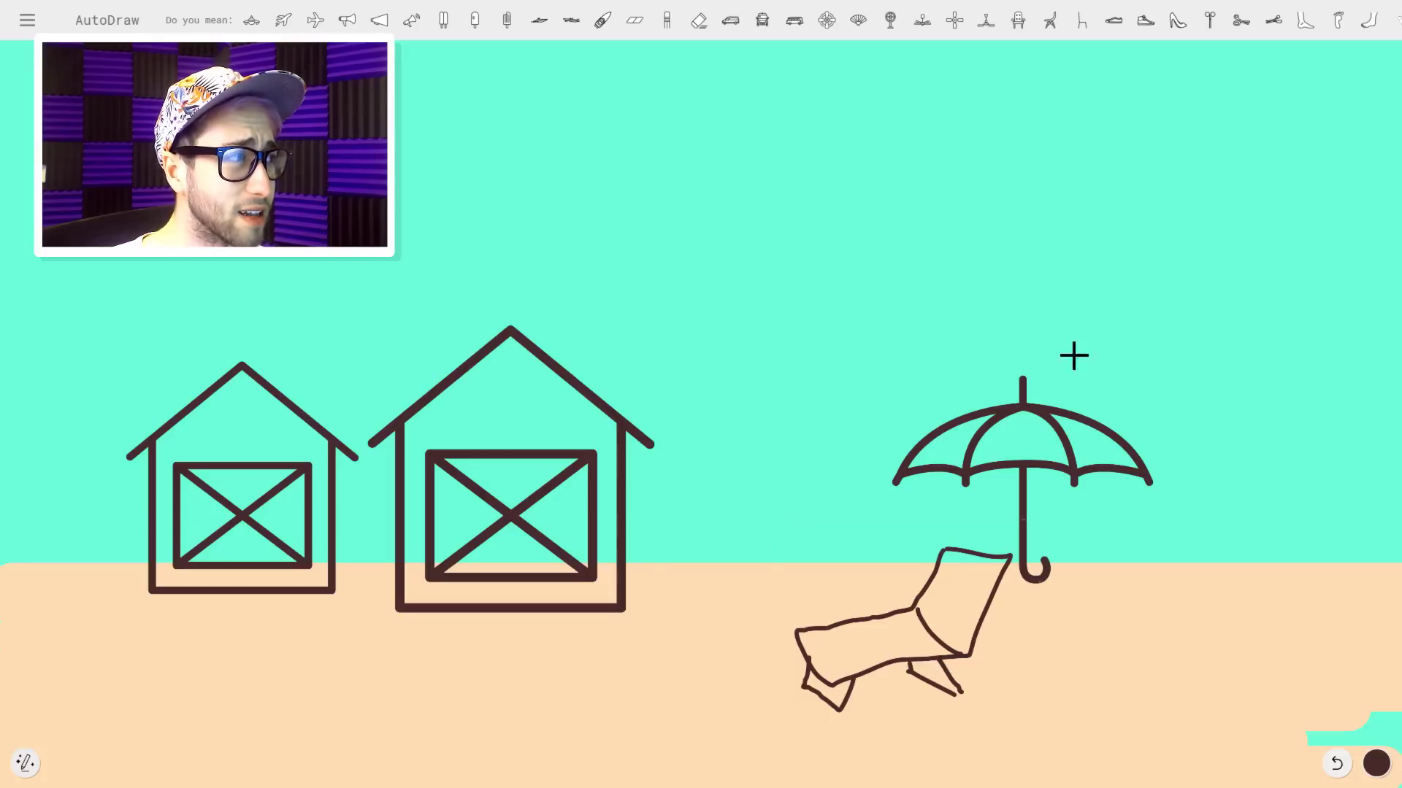
click(1087, 25)
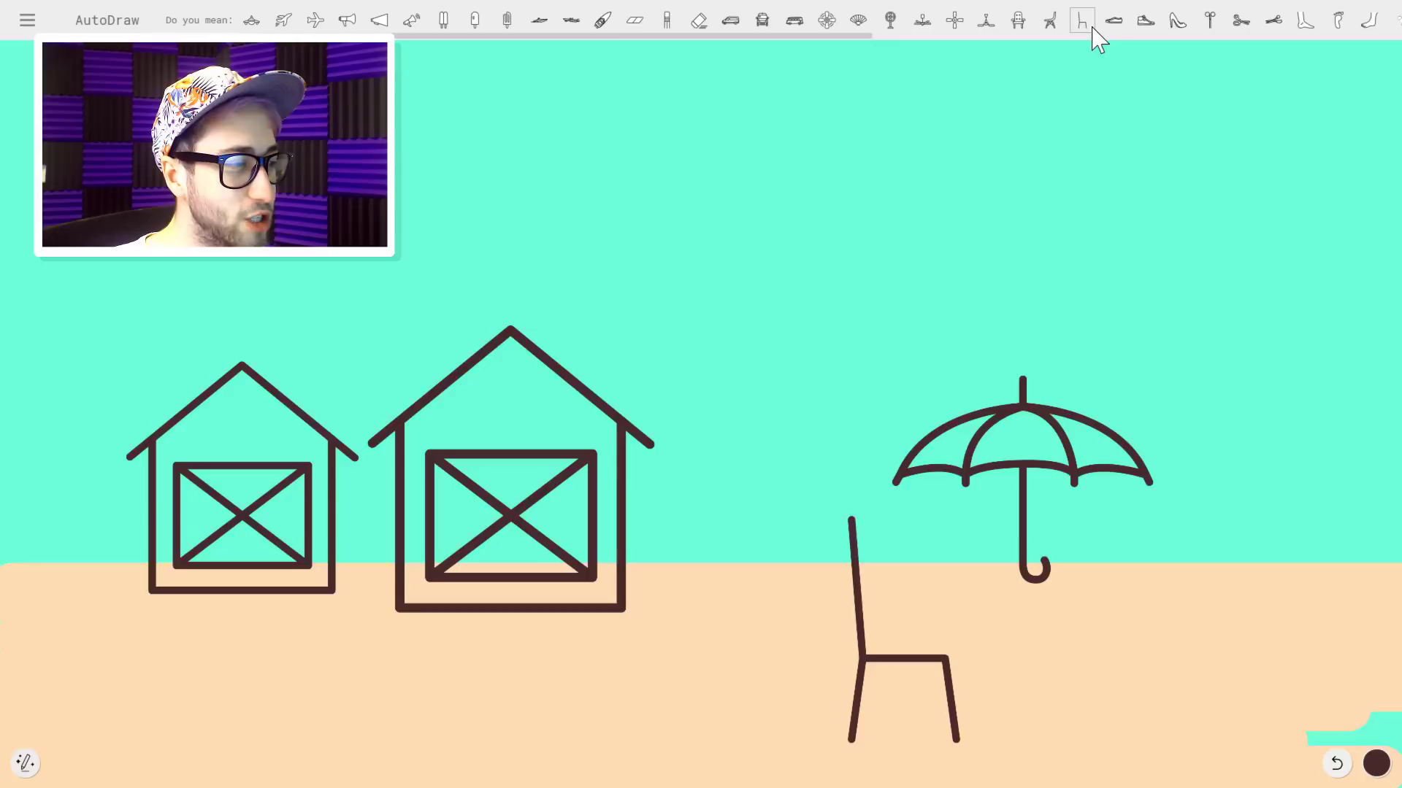
mouse_move(1187, 541)
mouse_down()
mouse_move(1194, 739)
mouse_move(1176, 663)
mouse_move(1086, 659)
mouse_move(1093, 728)
mouse_up()
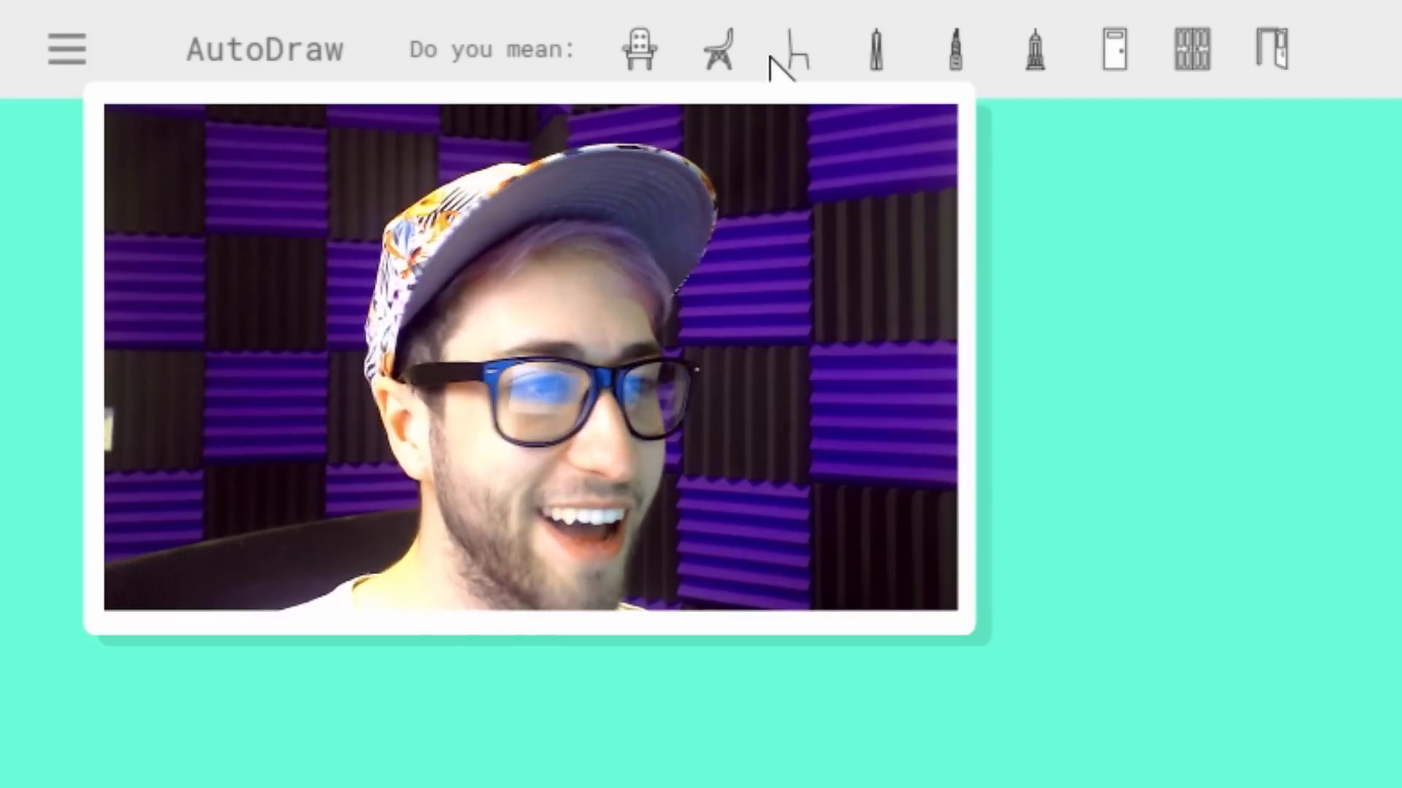
click(320, 22)
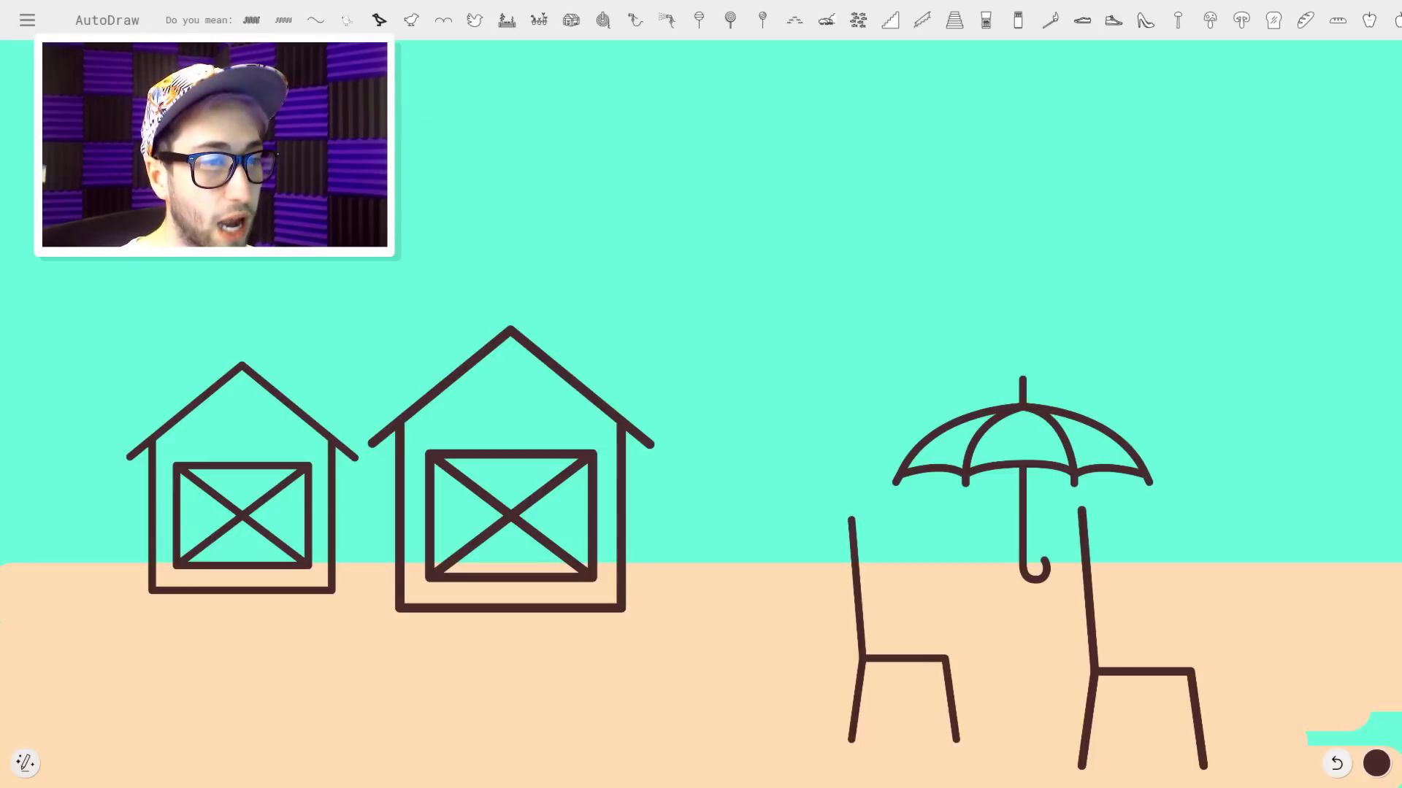
Add a clean UFO to the sky and a crescent moon at the top right.
mouse_move(406, 149)
mouse_down()
mouse_move(400, 38)
mouse_move(387, 146)
mouse_move(398, 228)
mouse_up()
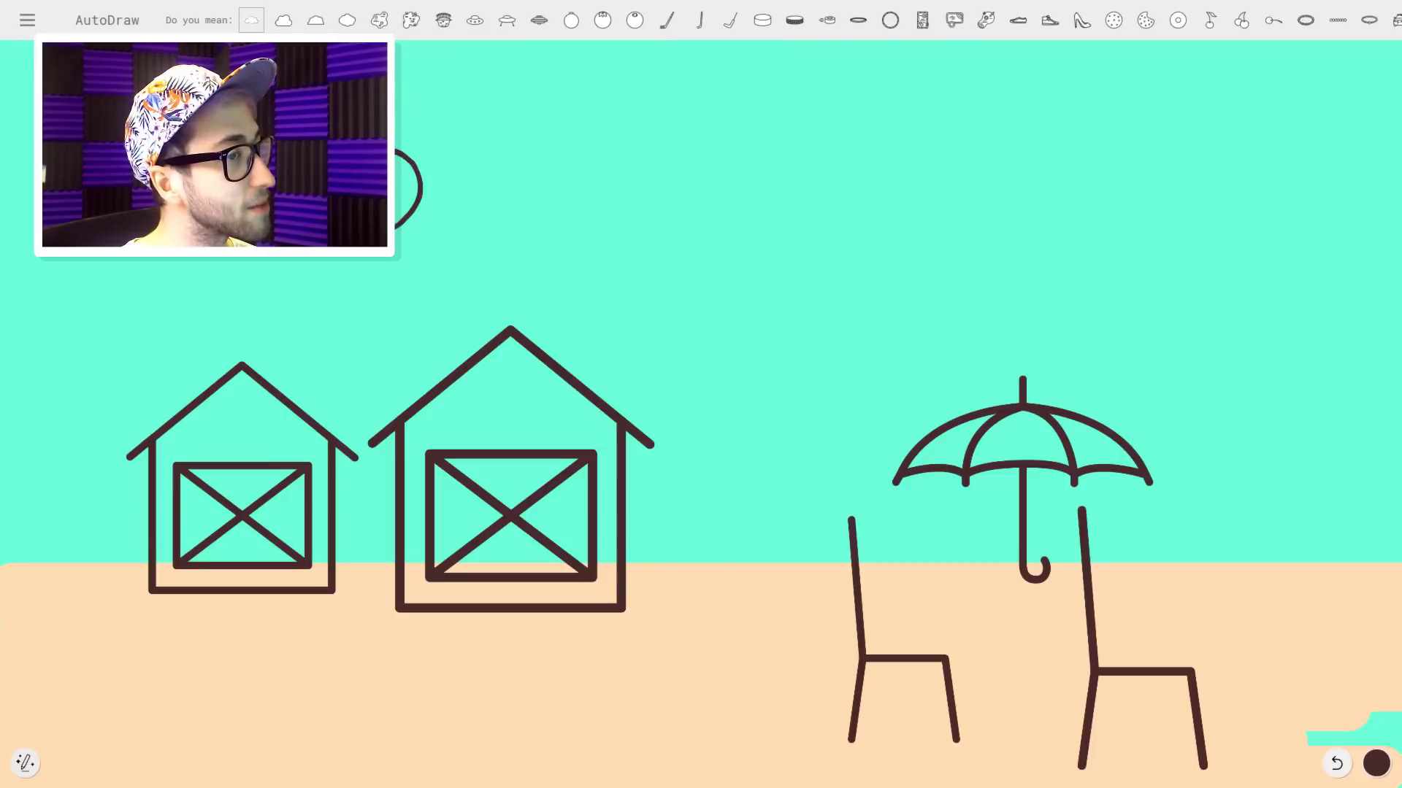
mouse_move(936, 273)
mouse_down()
mouse_move(741, 238)
mouse_move(790, 297)
mouse_move(901, 273)
mouse_move(891, 238)
mouse_up()
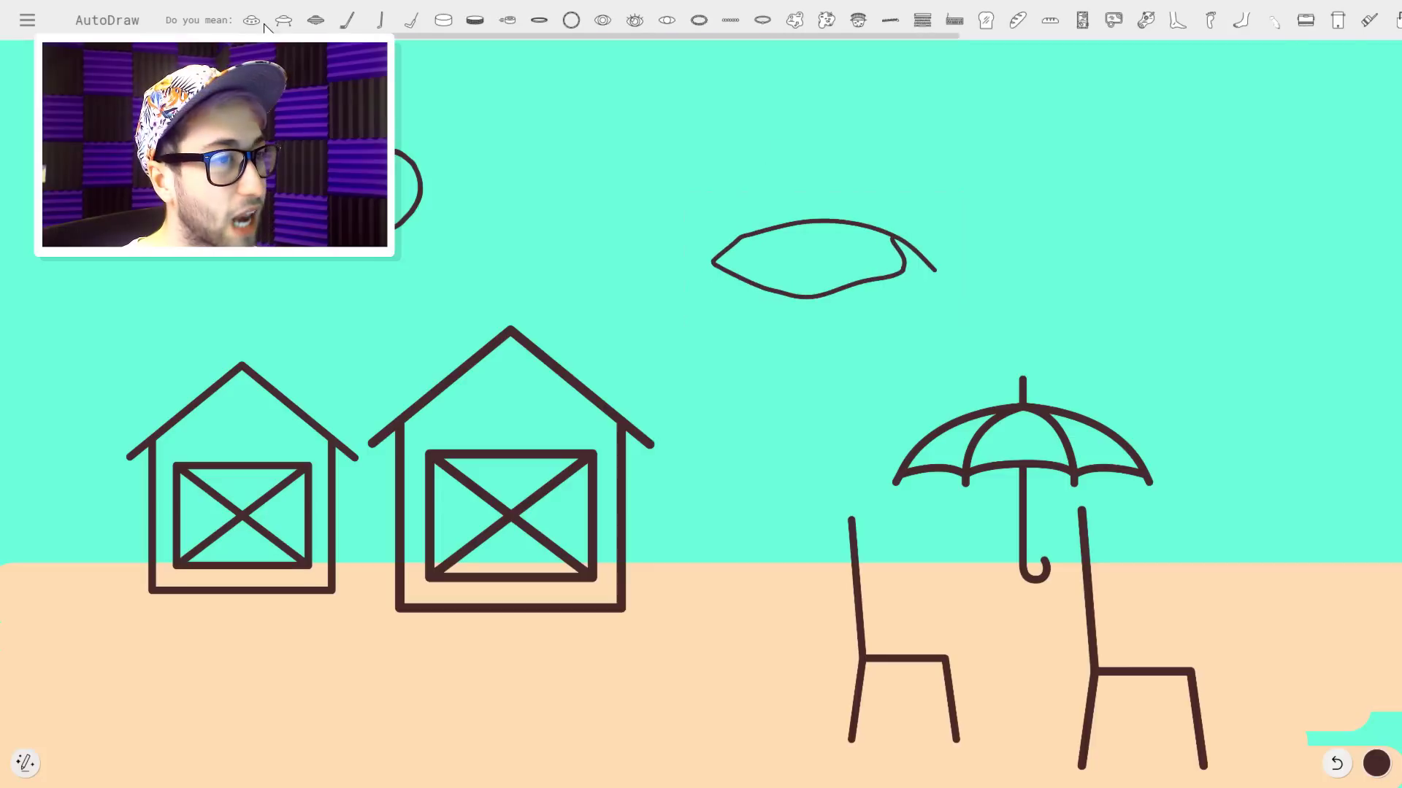
click(252, 21)
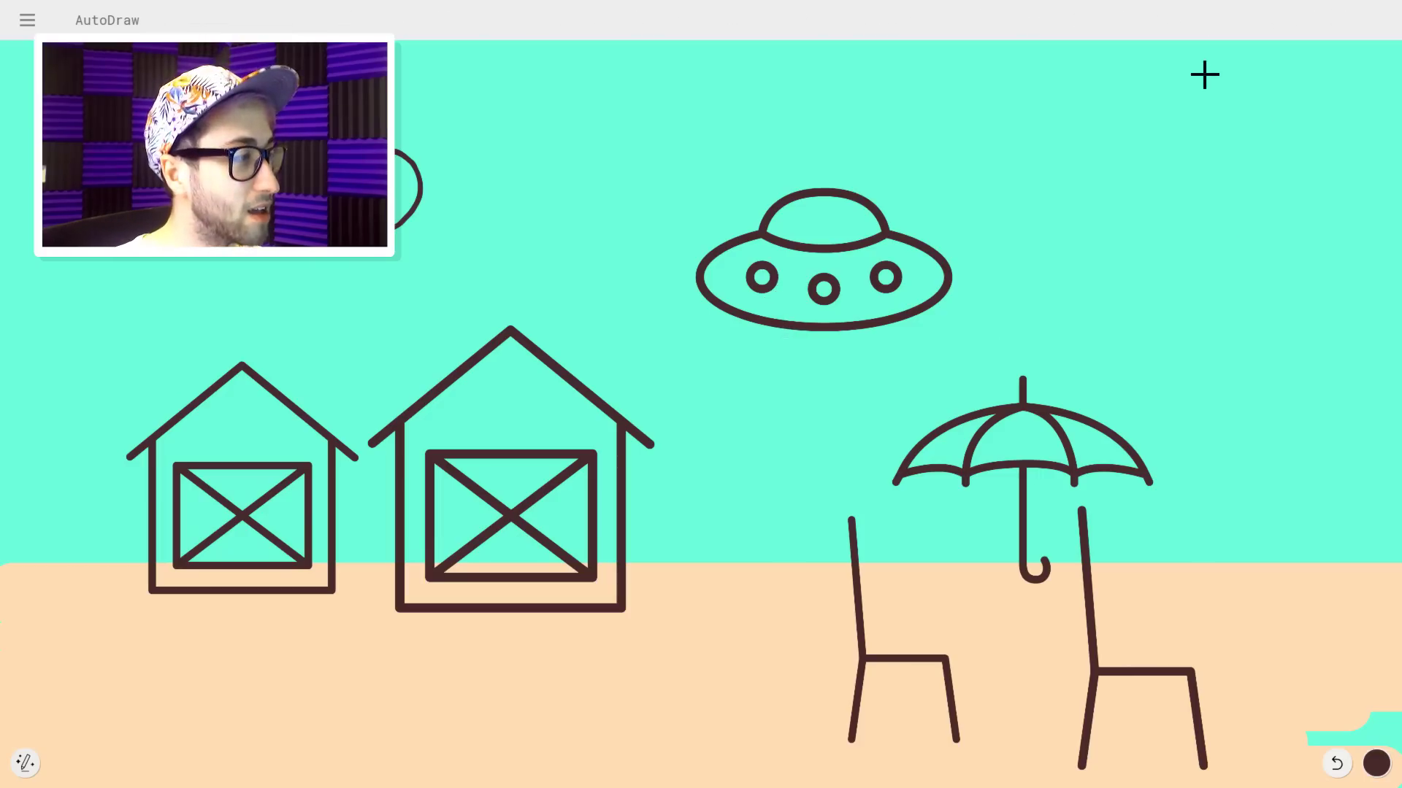
mouse_move(1203, 73)
mouse_down()
mouse_move(1247, 136)
mouse_move(1233, 198)
mouse_move(1152, 217)
mouse_move(1178, 179)
mouse_move(1188, 115)
mouse_move(1167, 67)
mouse_move(1205, 82)
mouse_up()
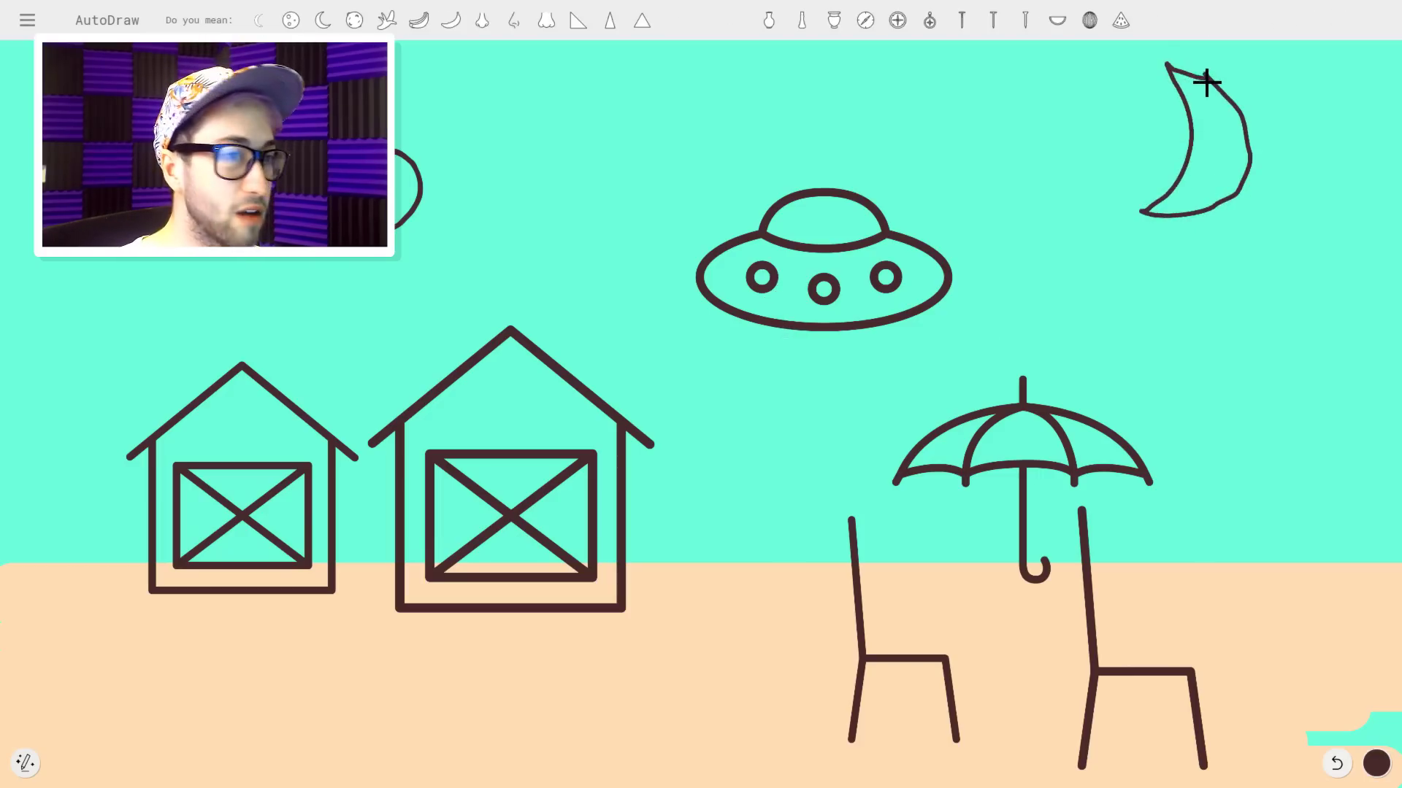
click(312, 21)
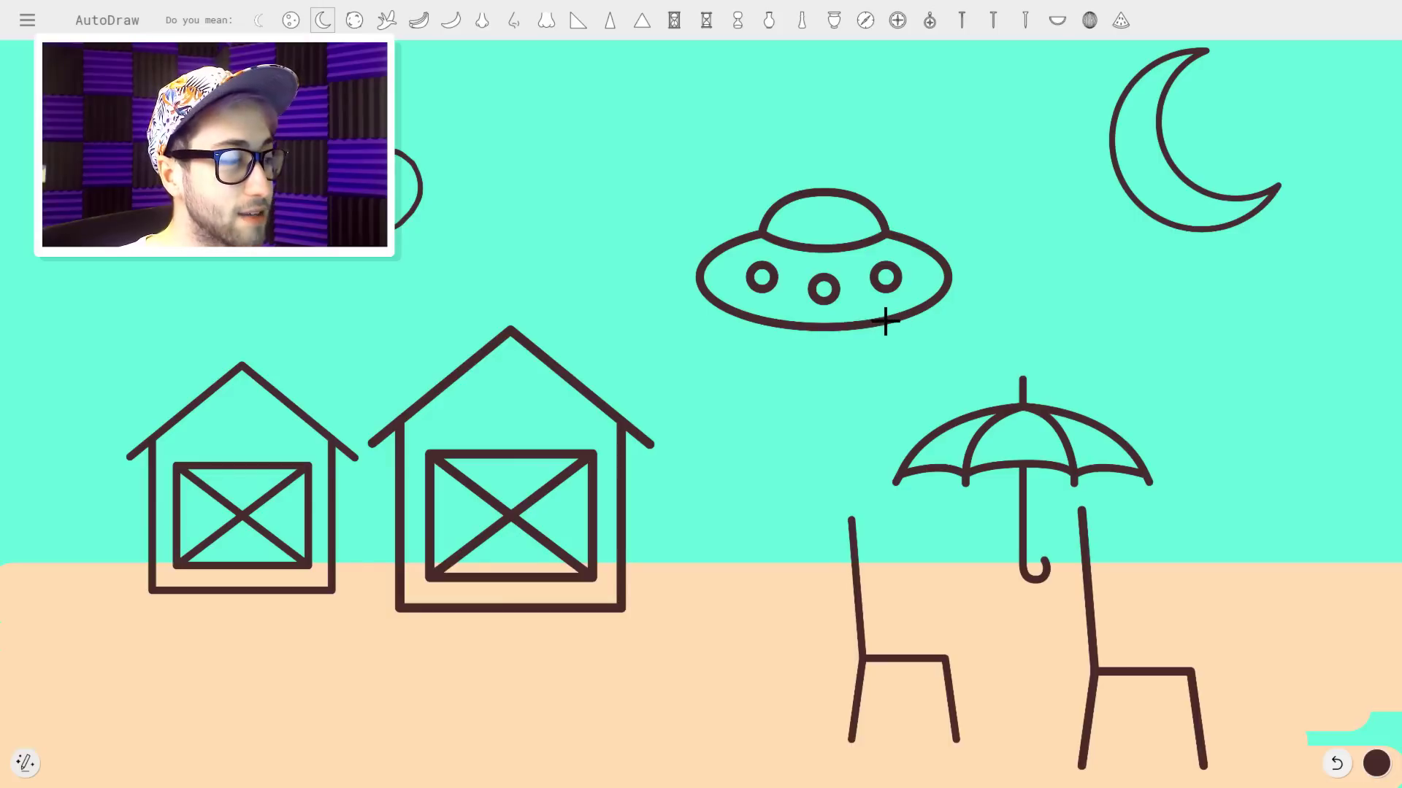
Add a beam shape under the UFO and a clean dog on the sand below the houses.
mouse_move(885, 321)
mouse_down()
mouse_move(959, 622)
mouse_move(727, 628)
mouse_move(784, 321)
mouse_up()
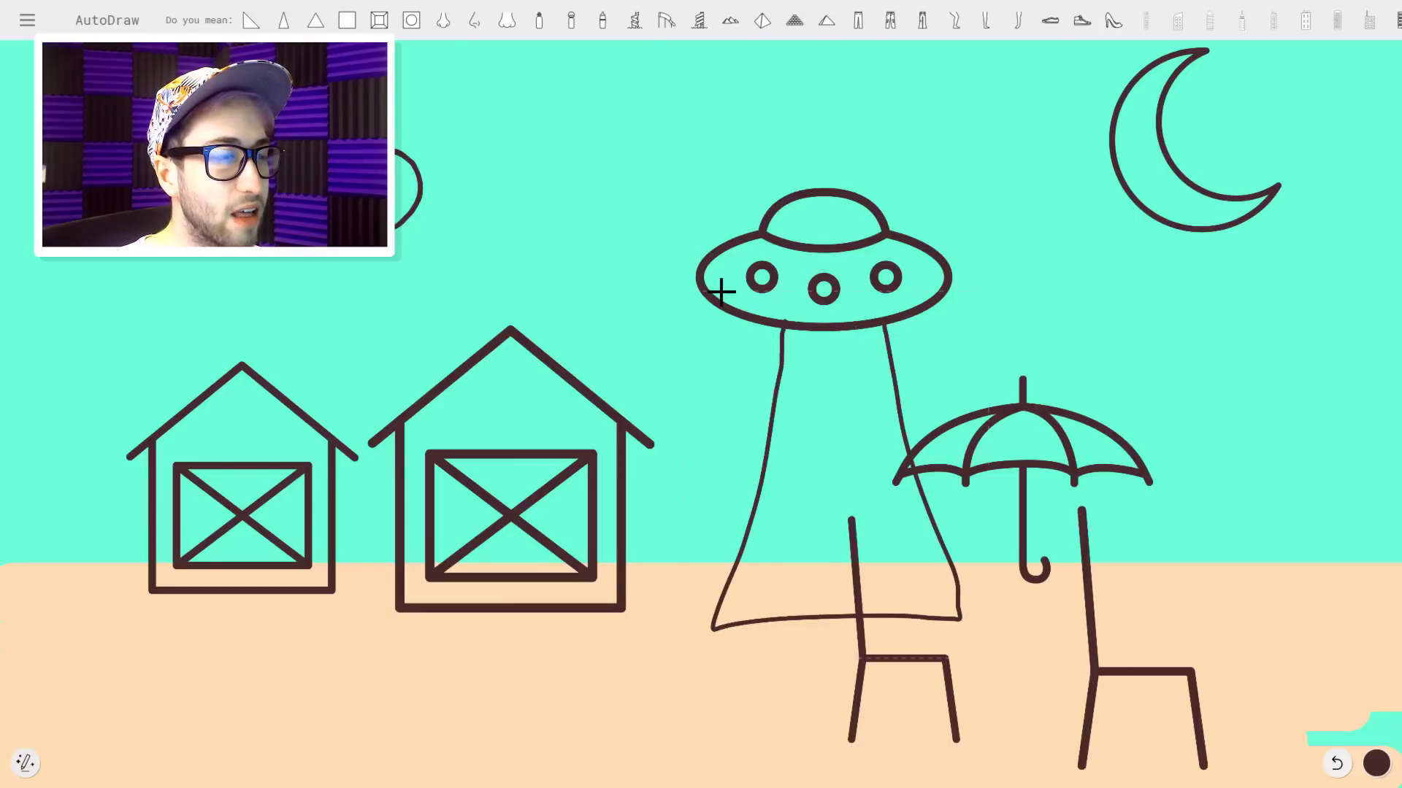
click(507, 22)
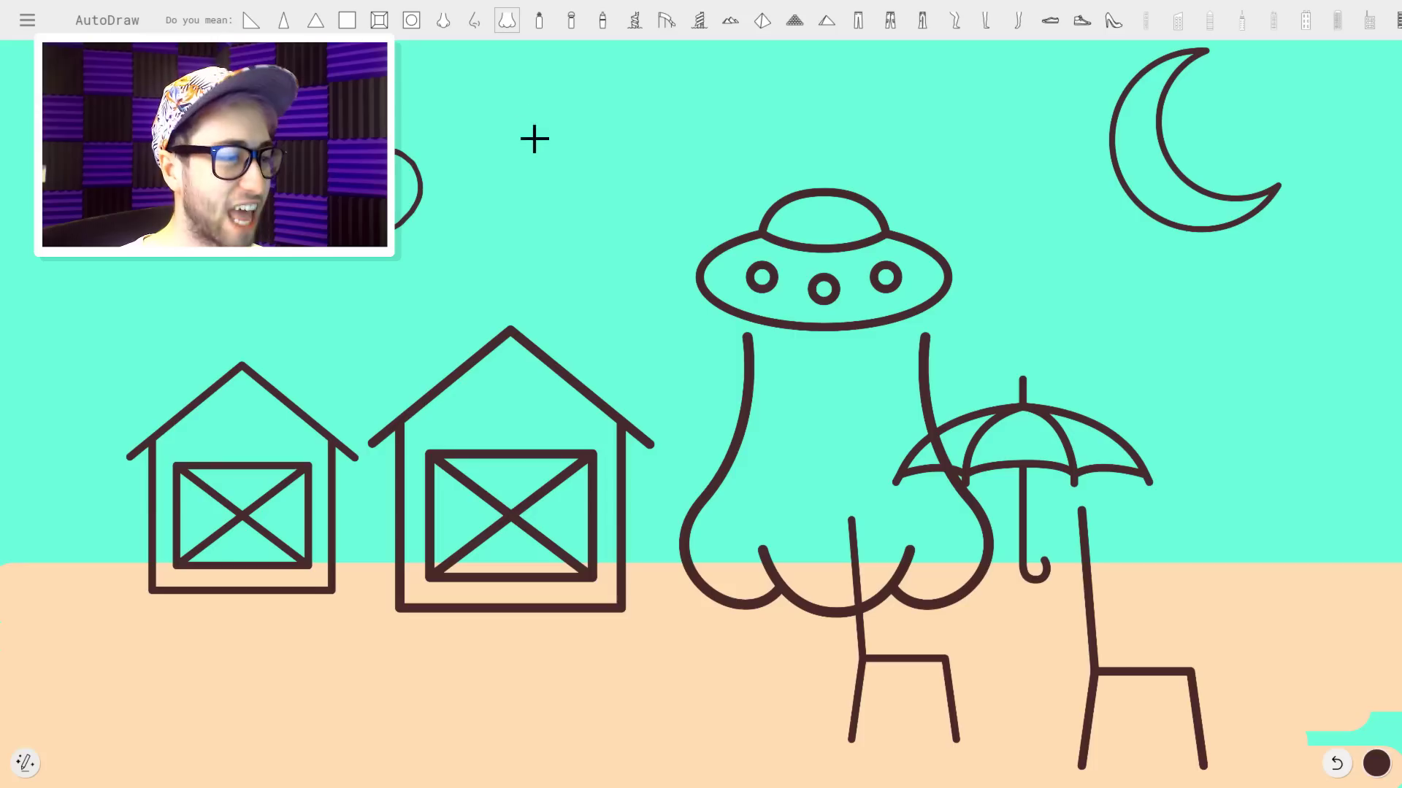
mouse_move(308, 662)
mouse_down()
mouse_move(288, 686)
mouse_move(341, 720)
mouse_move(585, 676)
mouse_move(475, 653)
mouse_move(307, 660)
mouse_up()
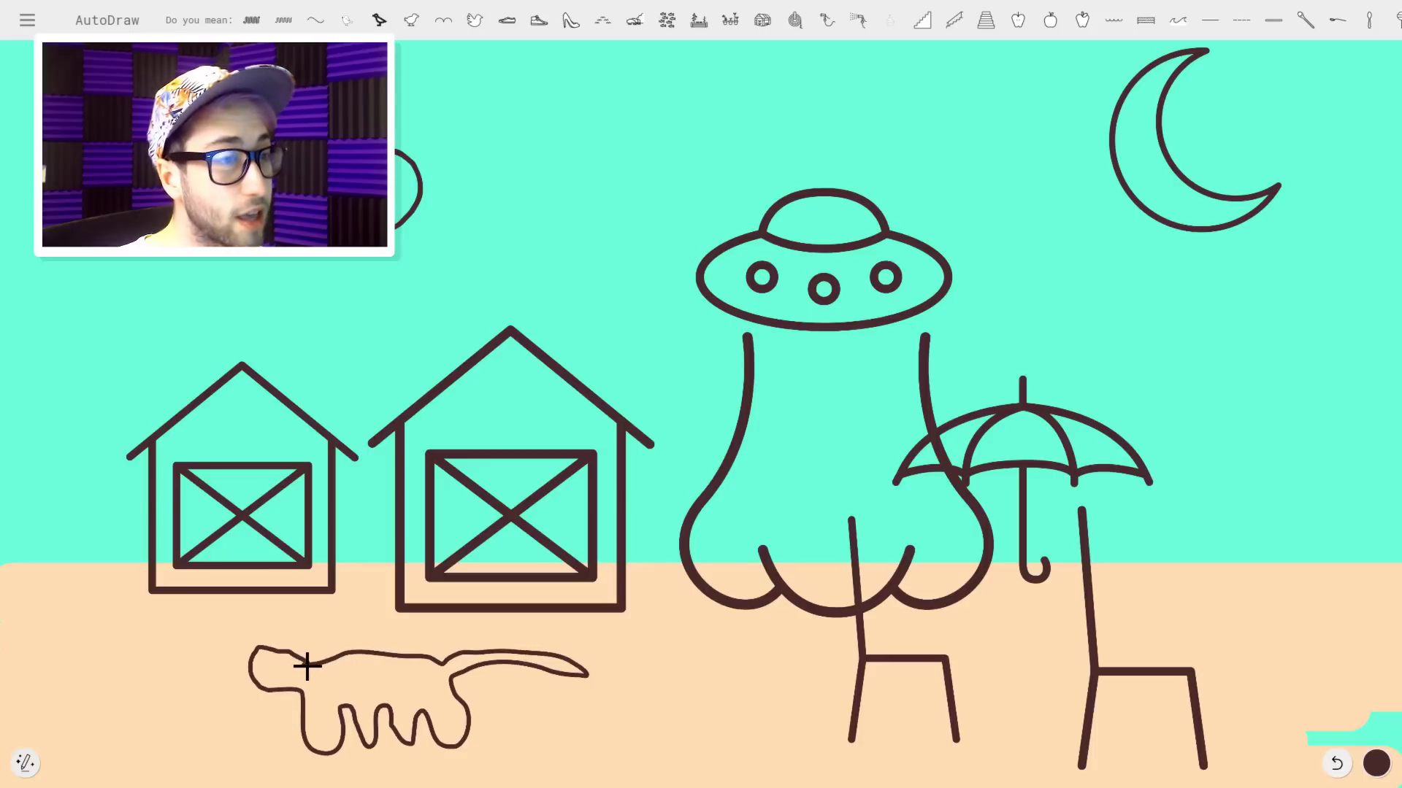
click(475, 21)
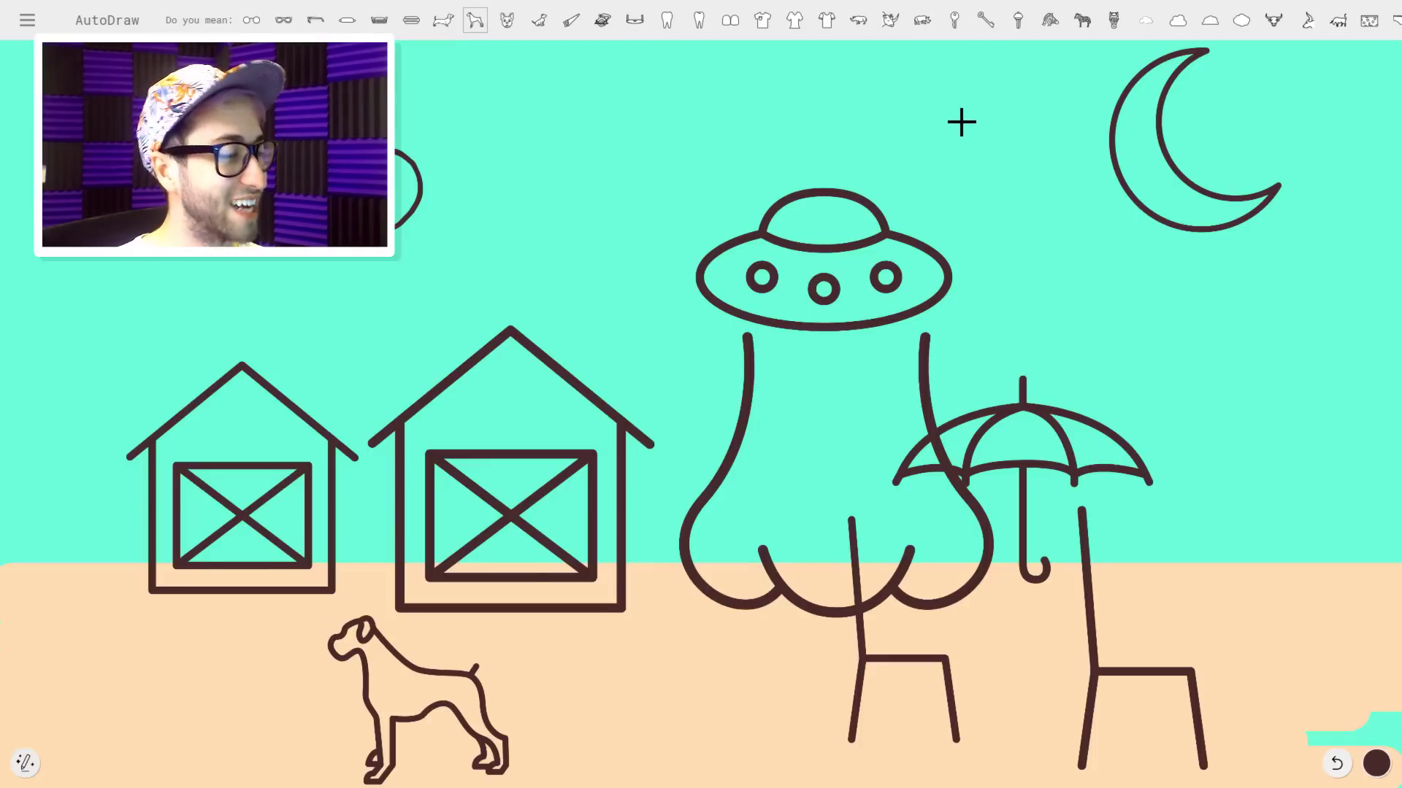
Add a crawling baby and a teddy bear on the sand at the bottom left.
mouse_move(207, 635)
mouse_down()
mouse_move(228, 648)
mouse_move(210, 712)
mouse_move(178, 750)
mouse_move(245, 696)
mouse_up()
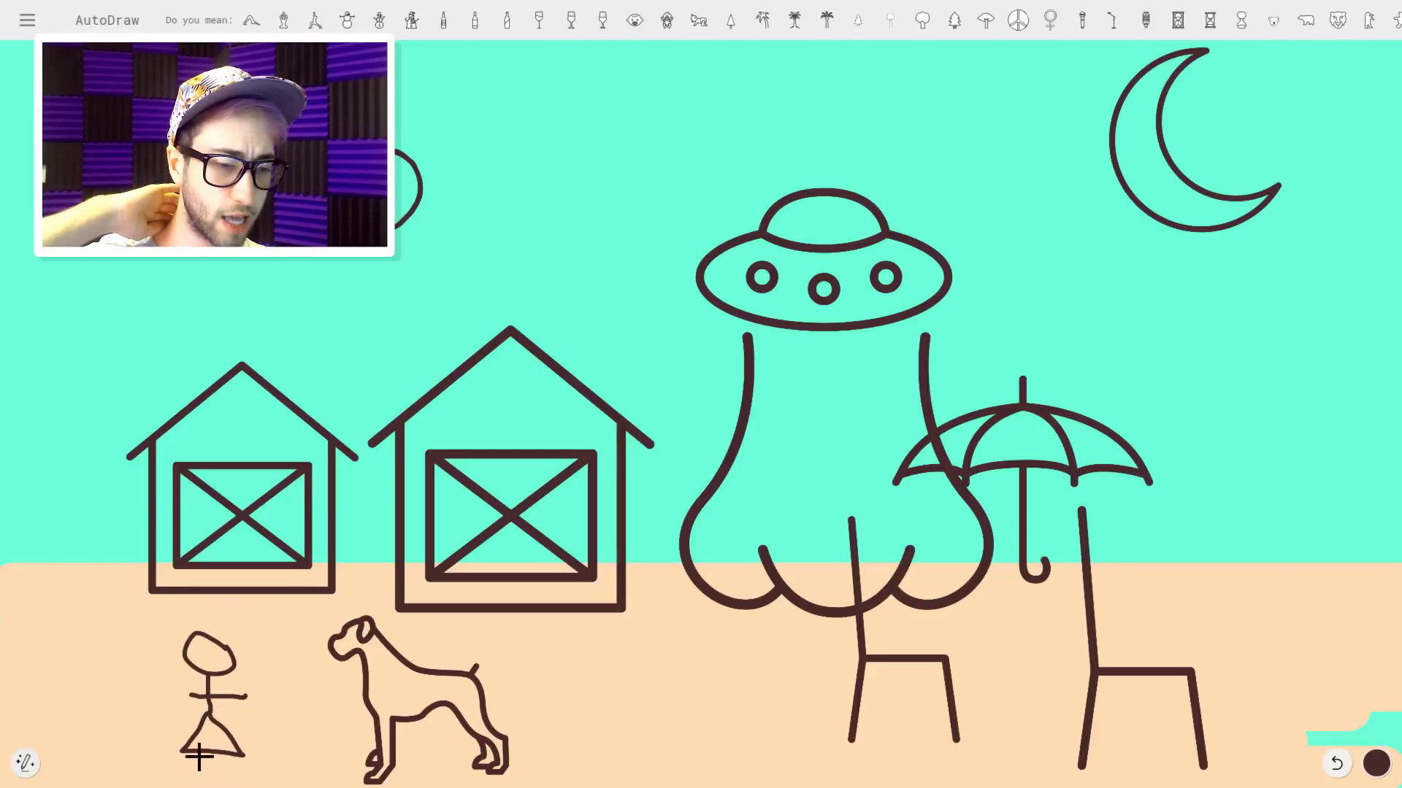
drag(198, 756, 221, 778)
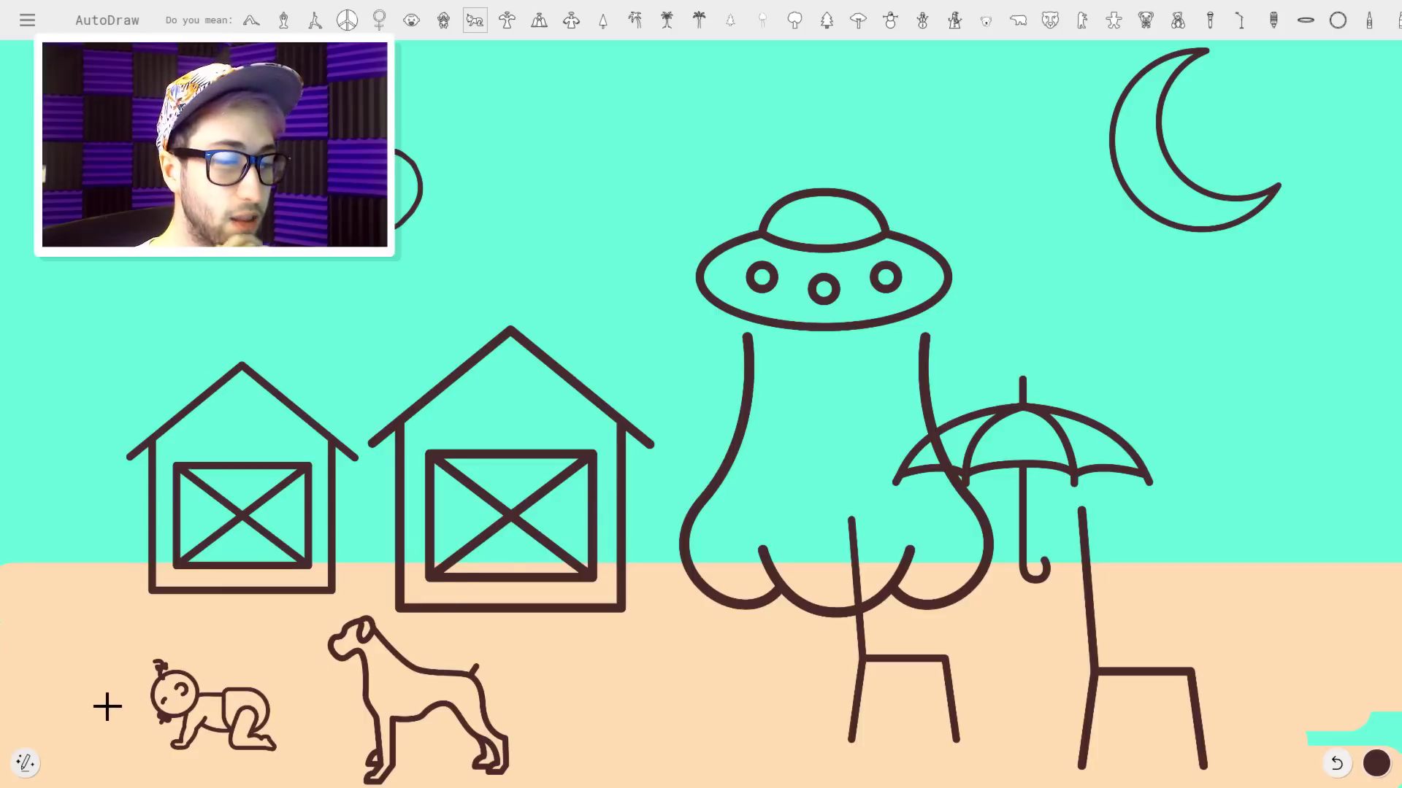
mouse_move(106, 705)
mouse_down()
mouse_move(92, 743)
mouse_move(106, 707)
mouse_move(84, 698)
mouse_move(112, 699)
mouse_move(112, 717)
mouse_move(79, 767)
mouse_move(115, 785)
mouse_up()
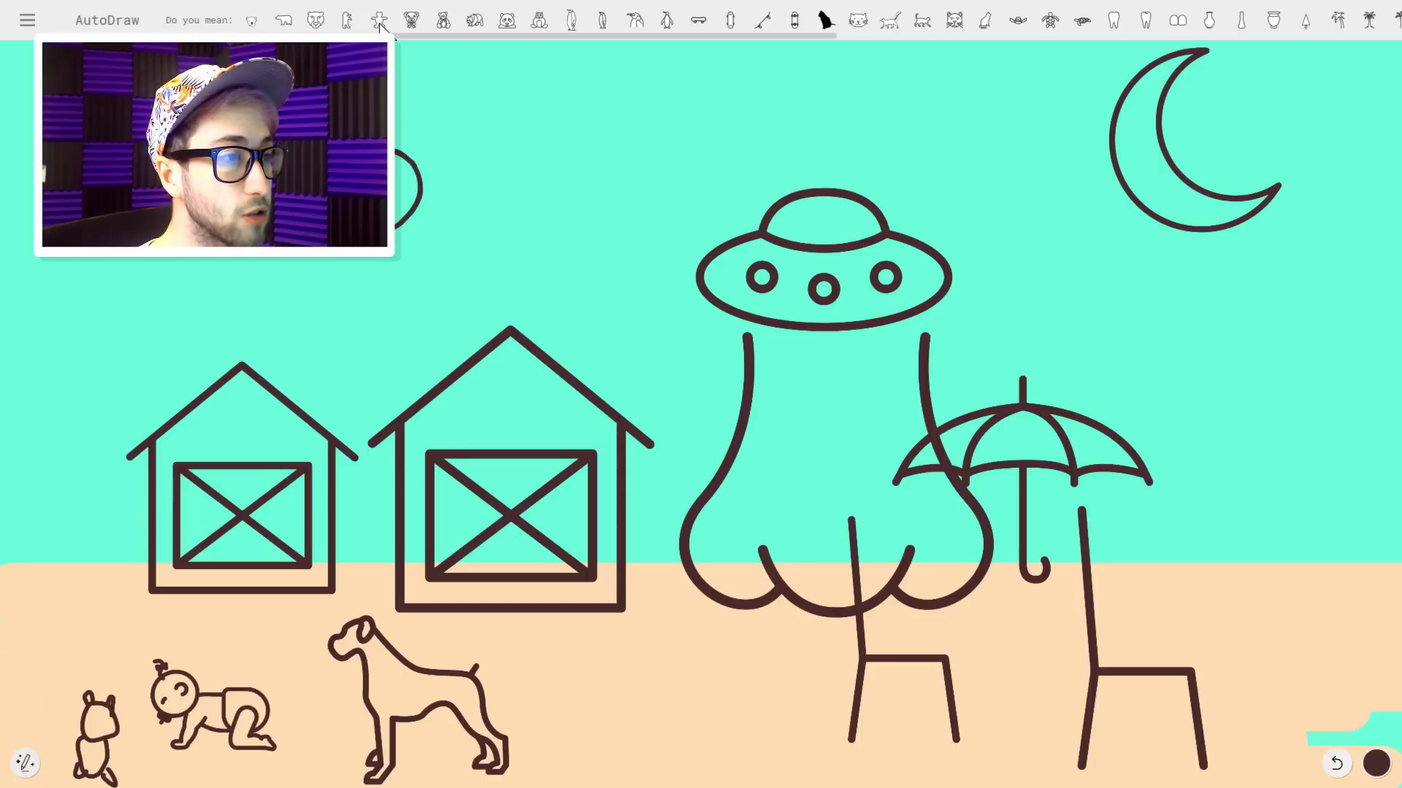
click(539, 27)
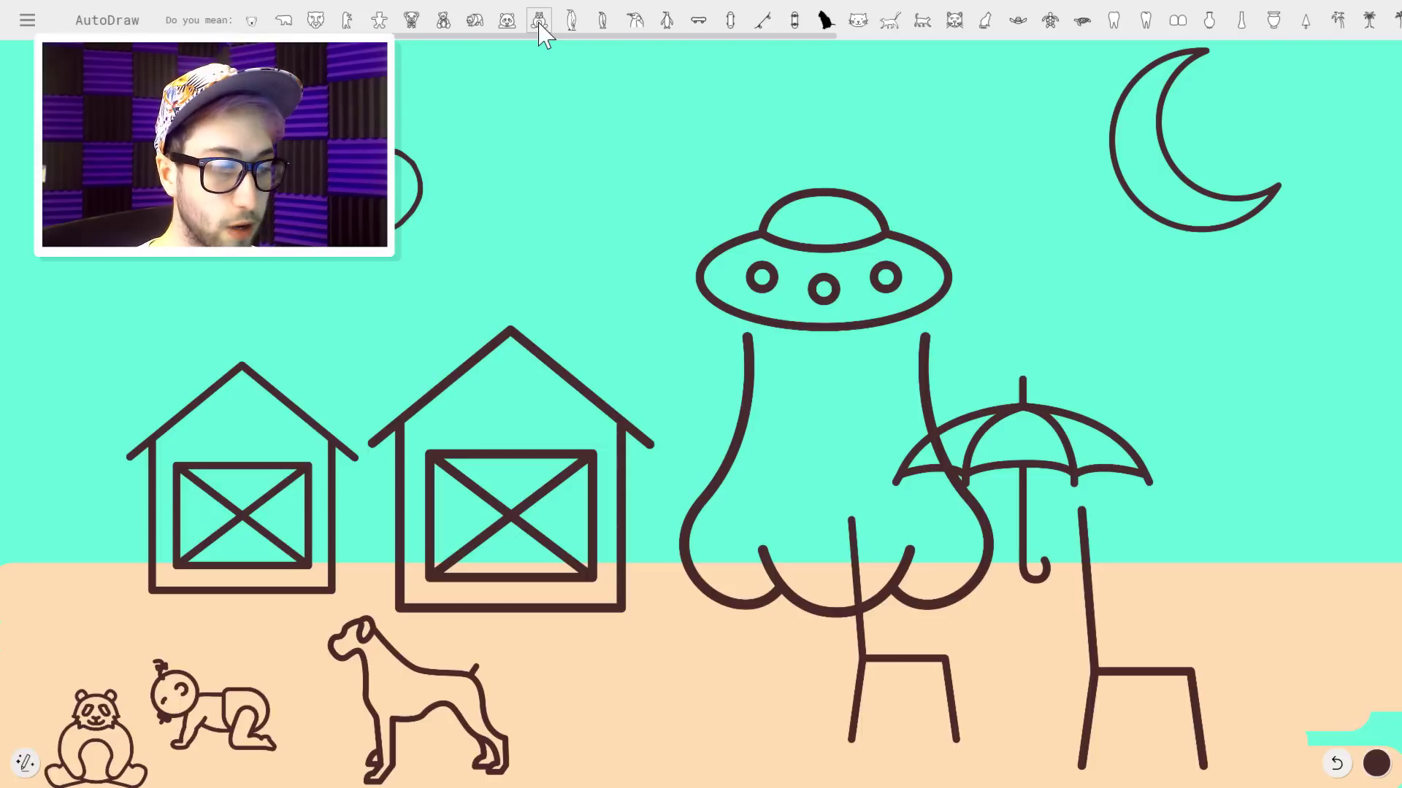
click(444, 23)
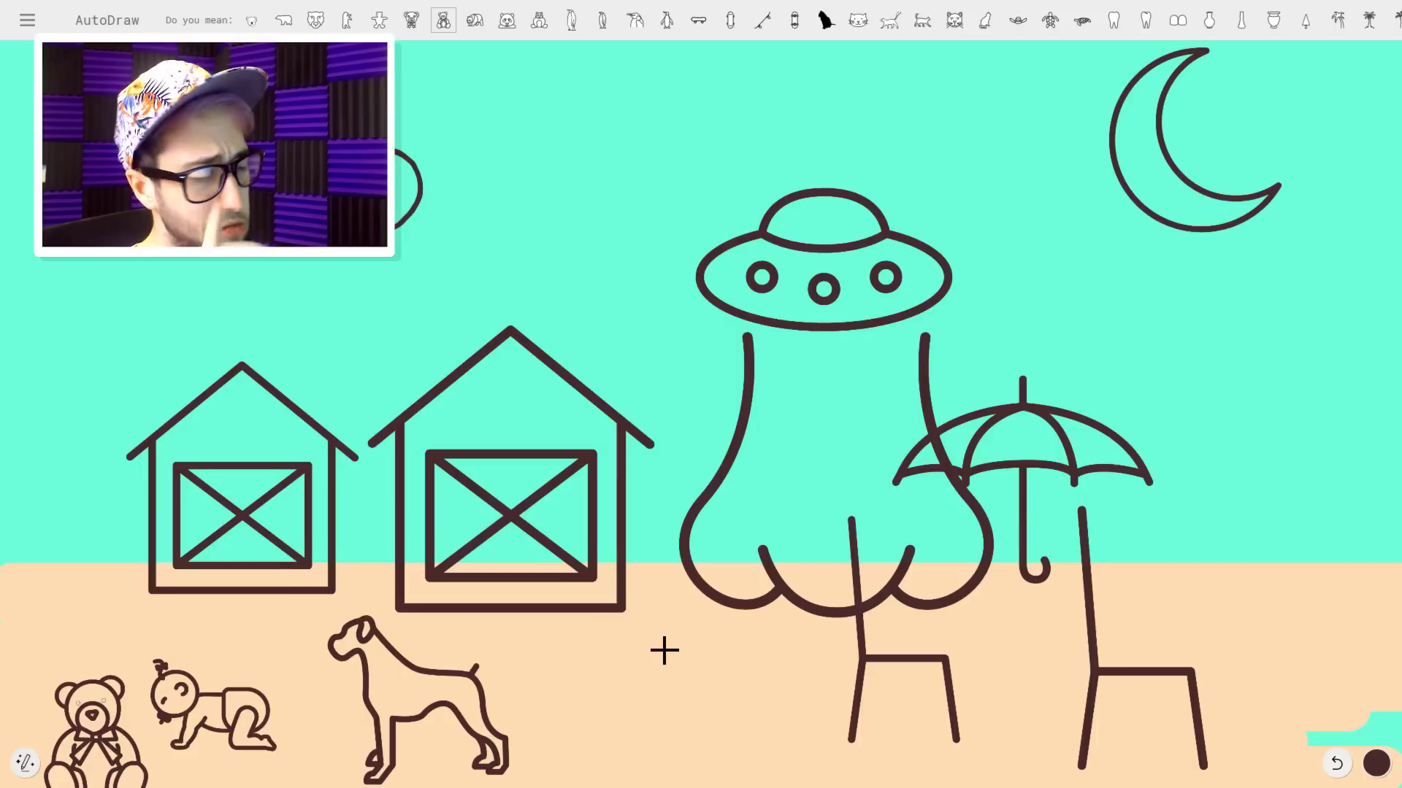
Sketch a tent on the sand at the right and replace it with the clean tent drawing.
mouse_move(1252, 563)
mouse_down()
mouse_move(1228, 623)
mouse_move(1324, 615)
mouse_move(1299, 563)
mouse_move(1253, 562)
mouse_move(1212, 623)
mouse_move(1225, 561)
mouse_move(1291, 542)
mouse_move(1335, 573)
mouse_move(1345, 612)
mouse_move(1204, 621)
mouse_up()
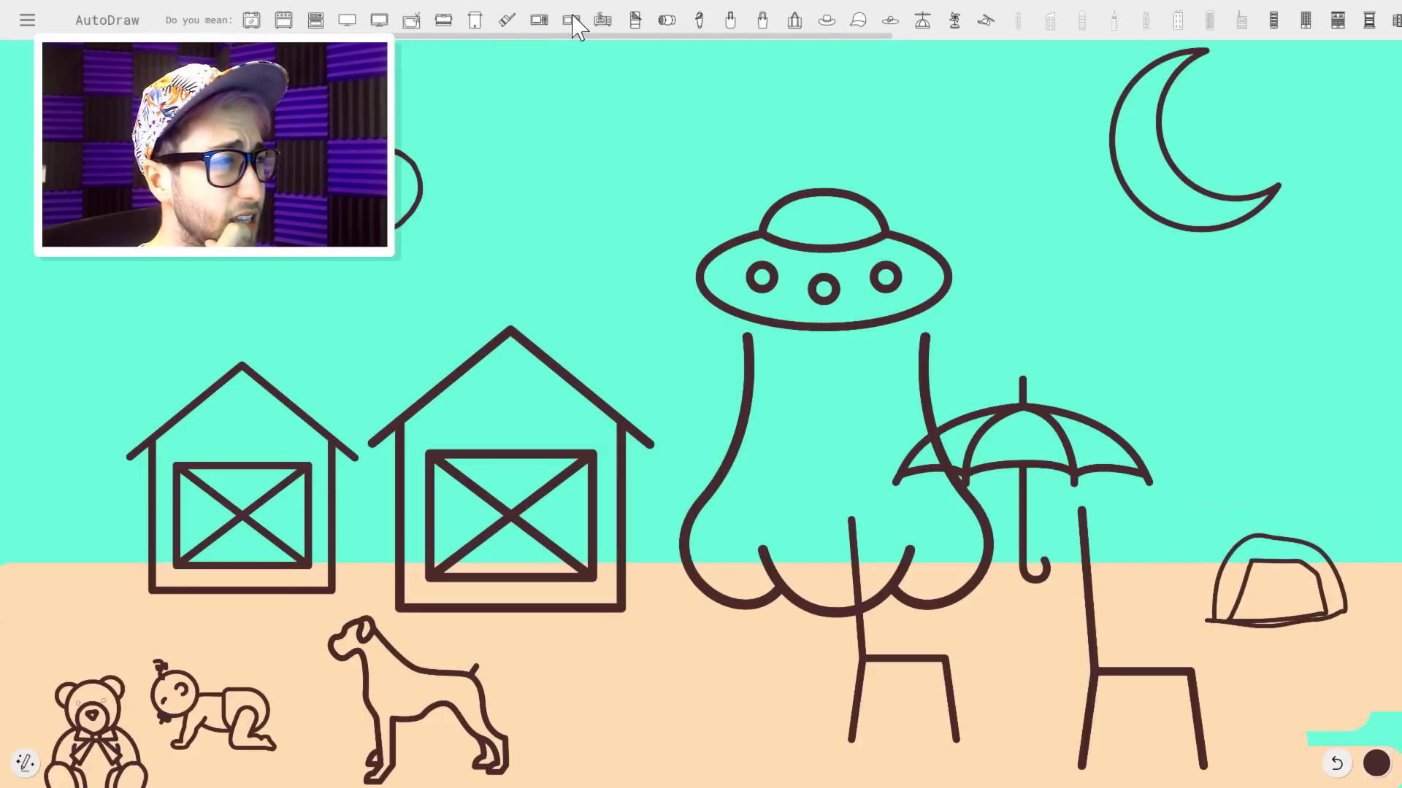
drag(755, 37, 1286, 22)
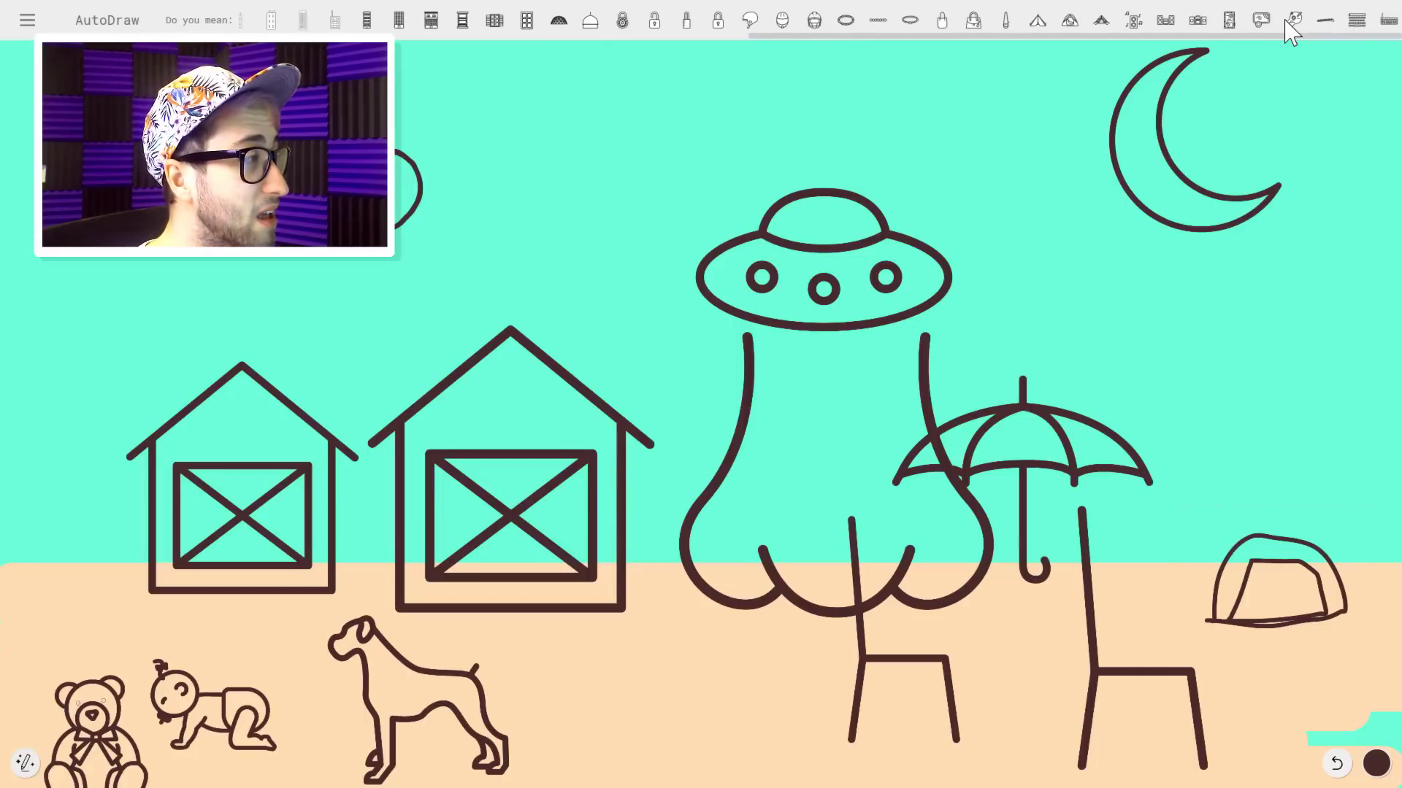
click(1069, 21)
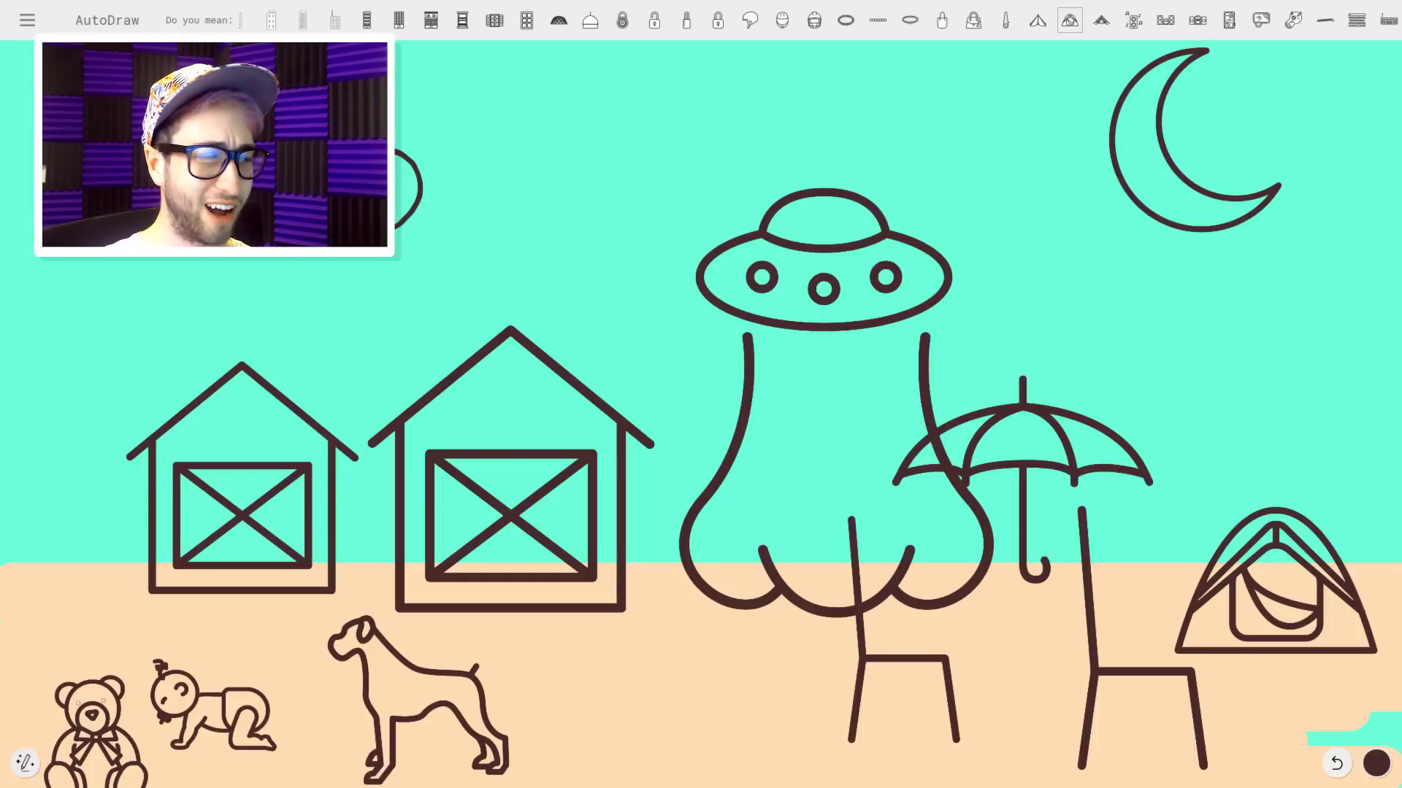
click(27, 764)
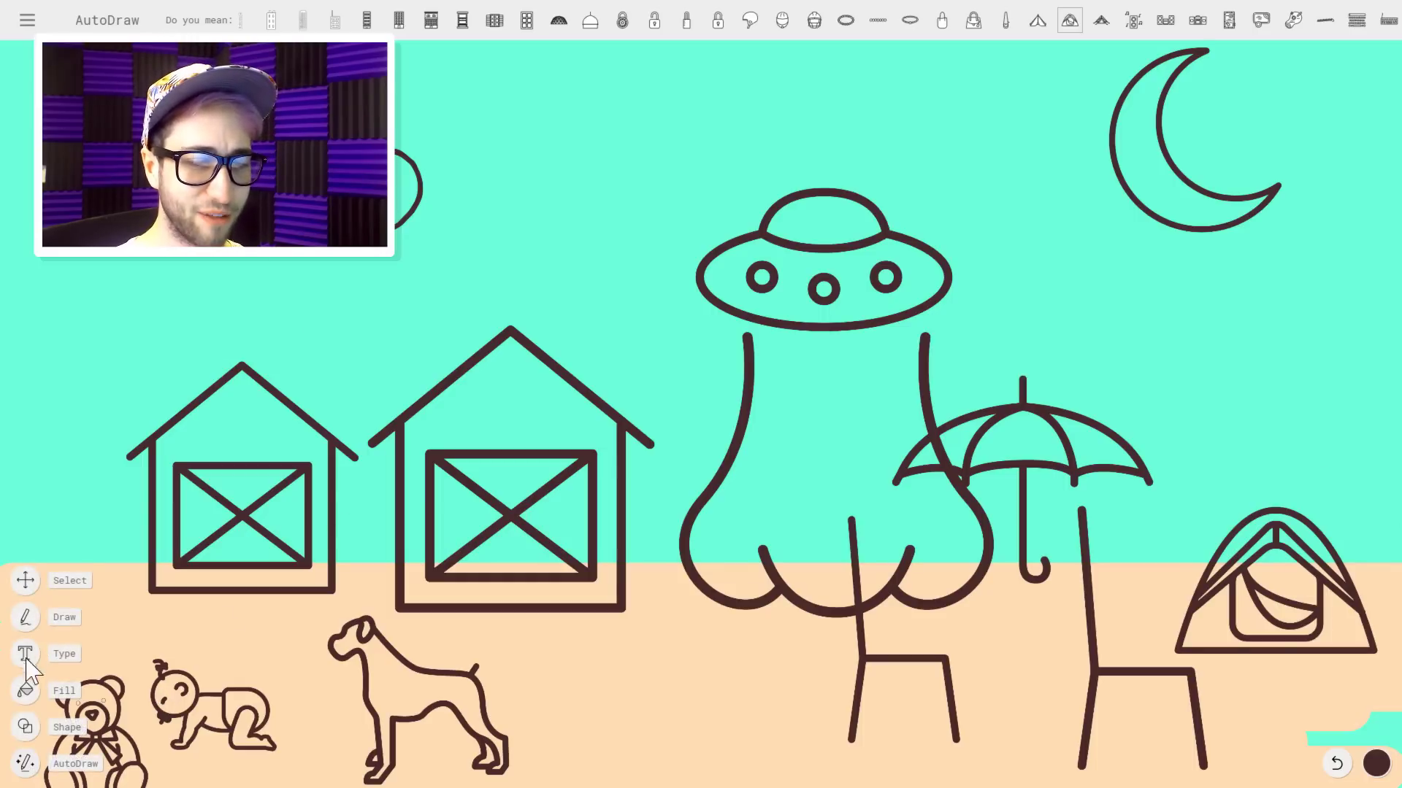
Fill the cloud, moon, both barn doors, baby's diaper and tent interior white.
click(33, 701)
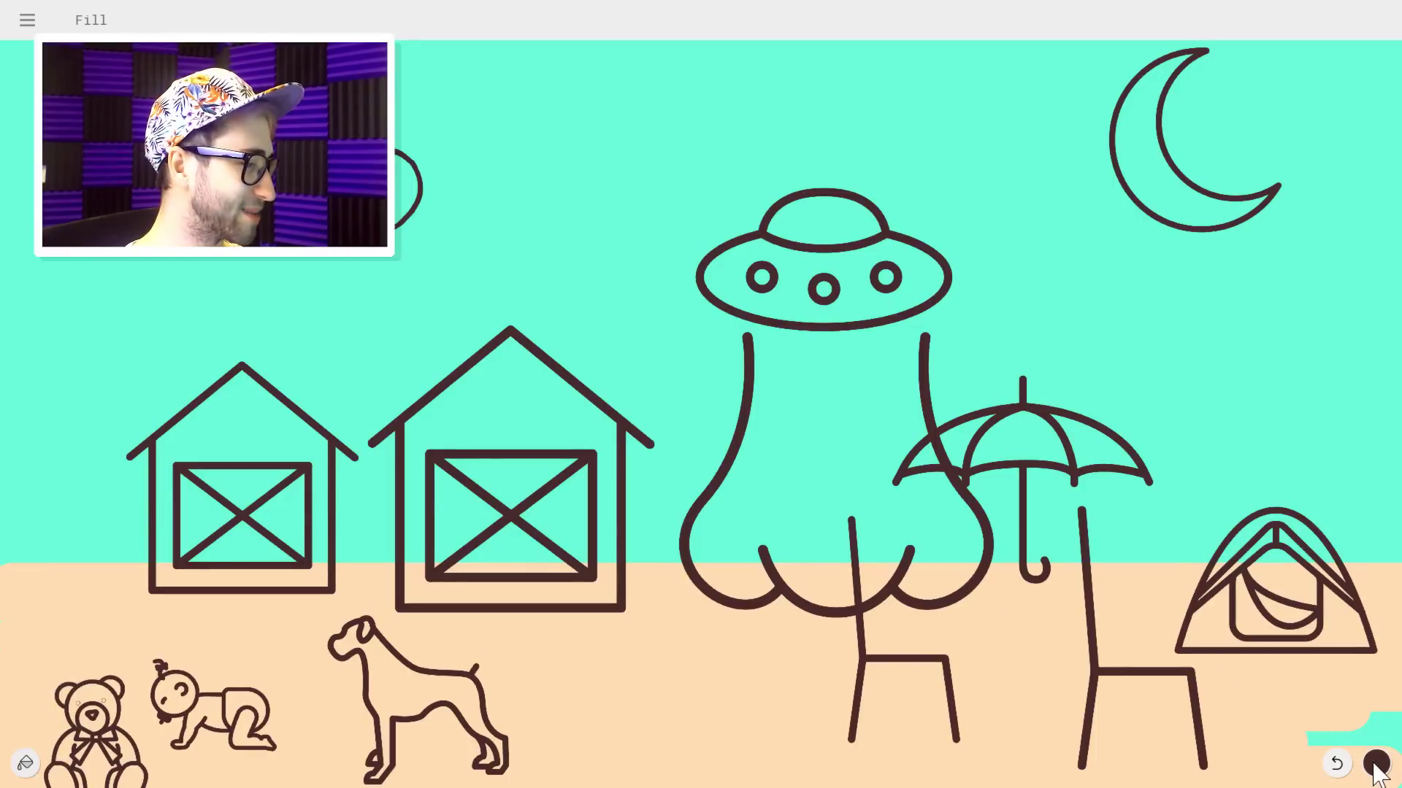
click(1376, 763)
click(1376, 712)
click(406, 189)
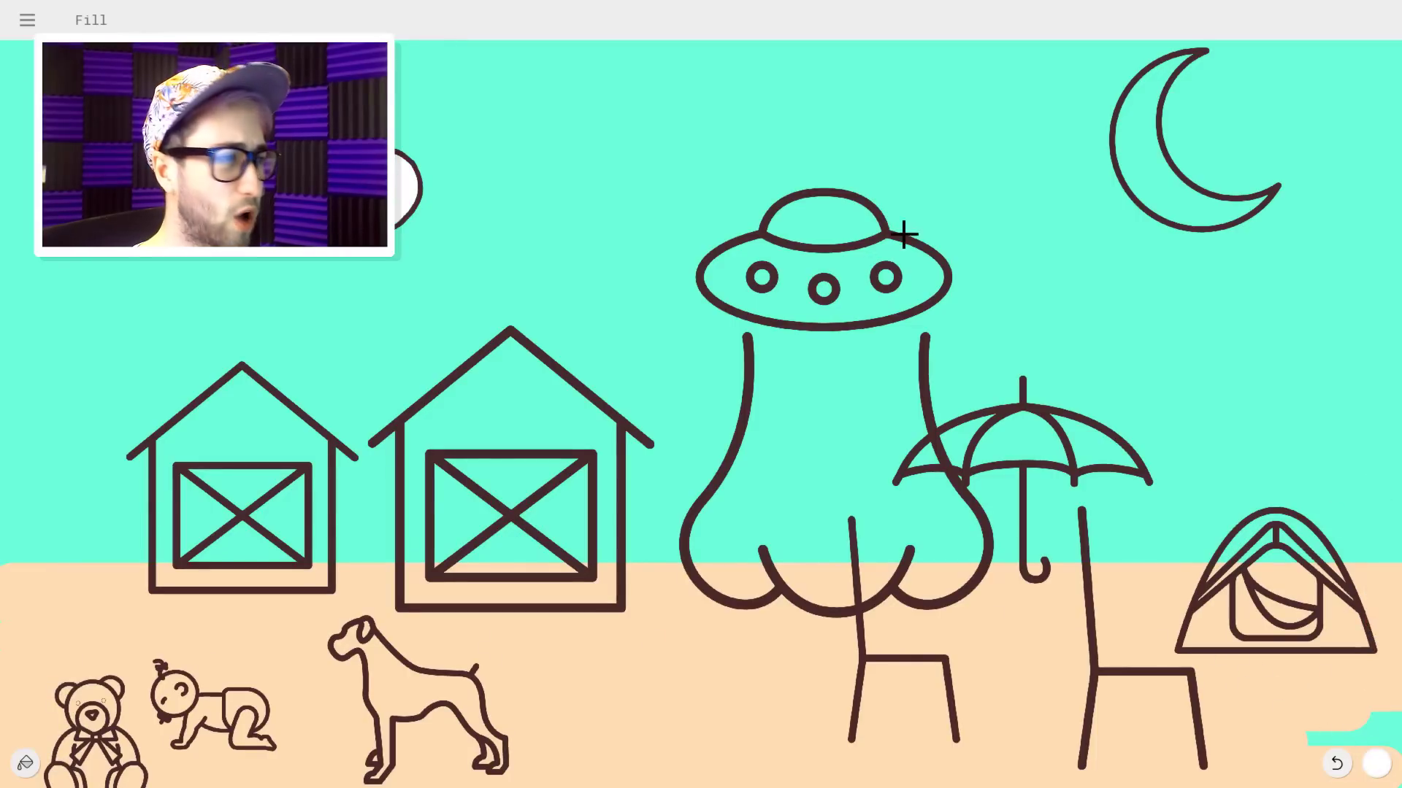
click(1124, 155)
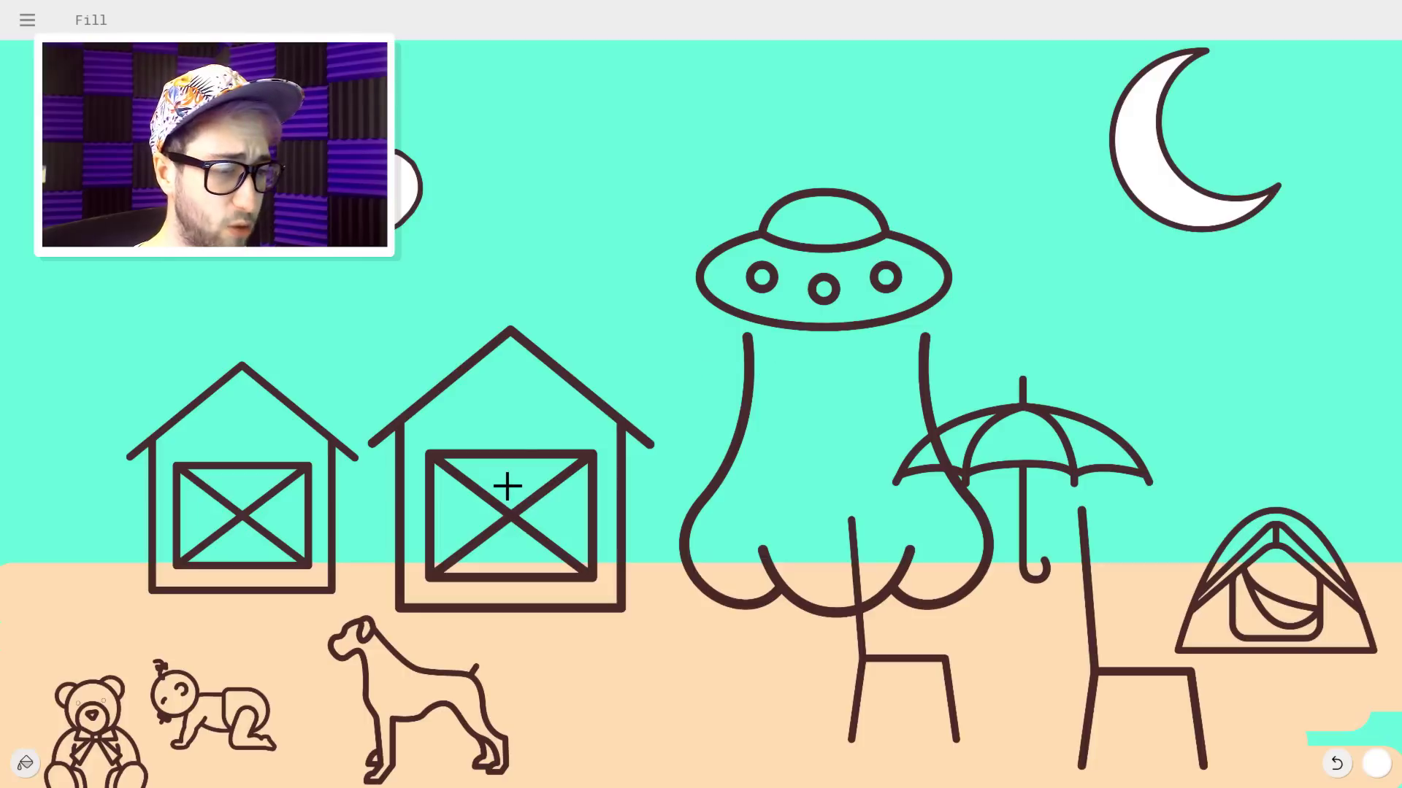
click(482, 484)
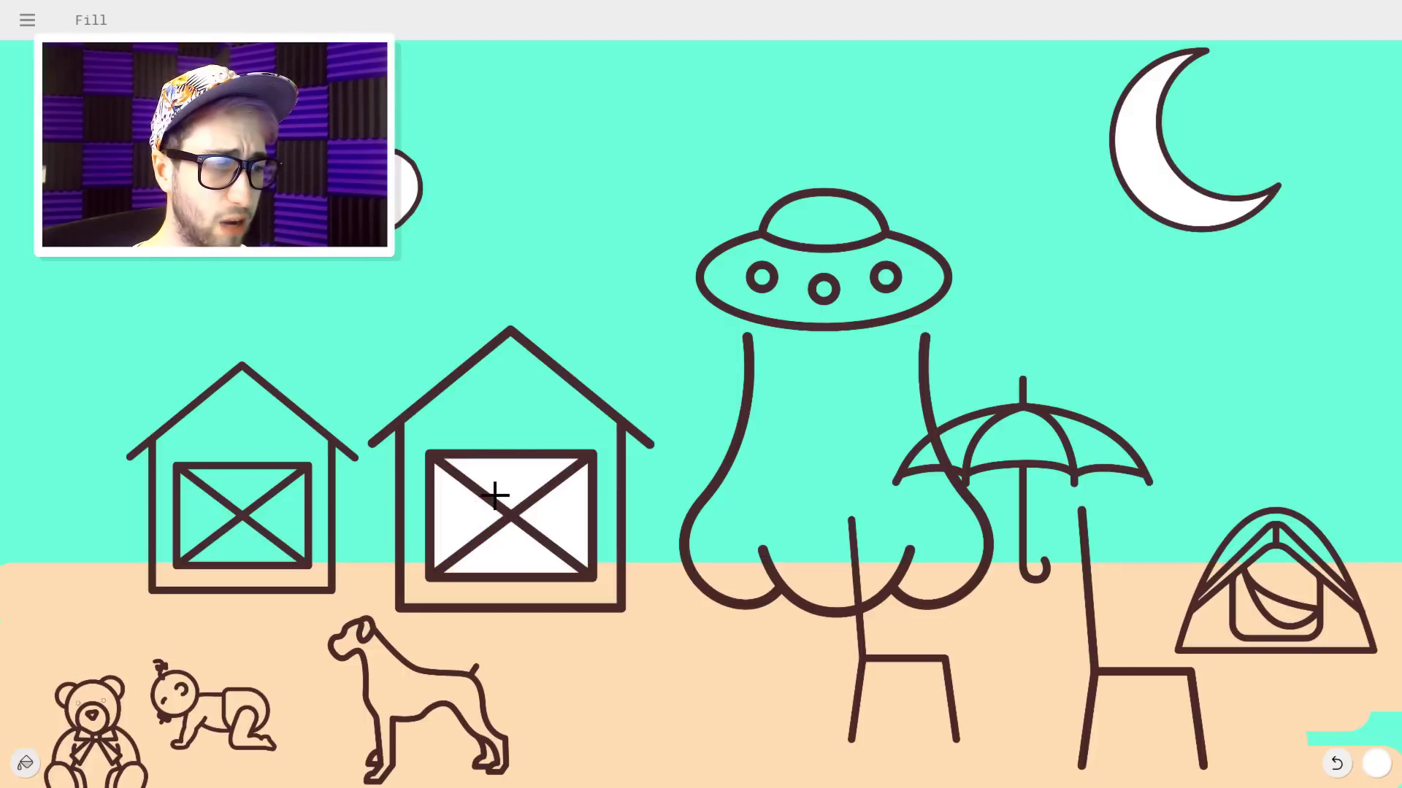
click(292, 519)
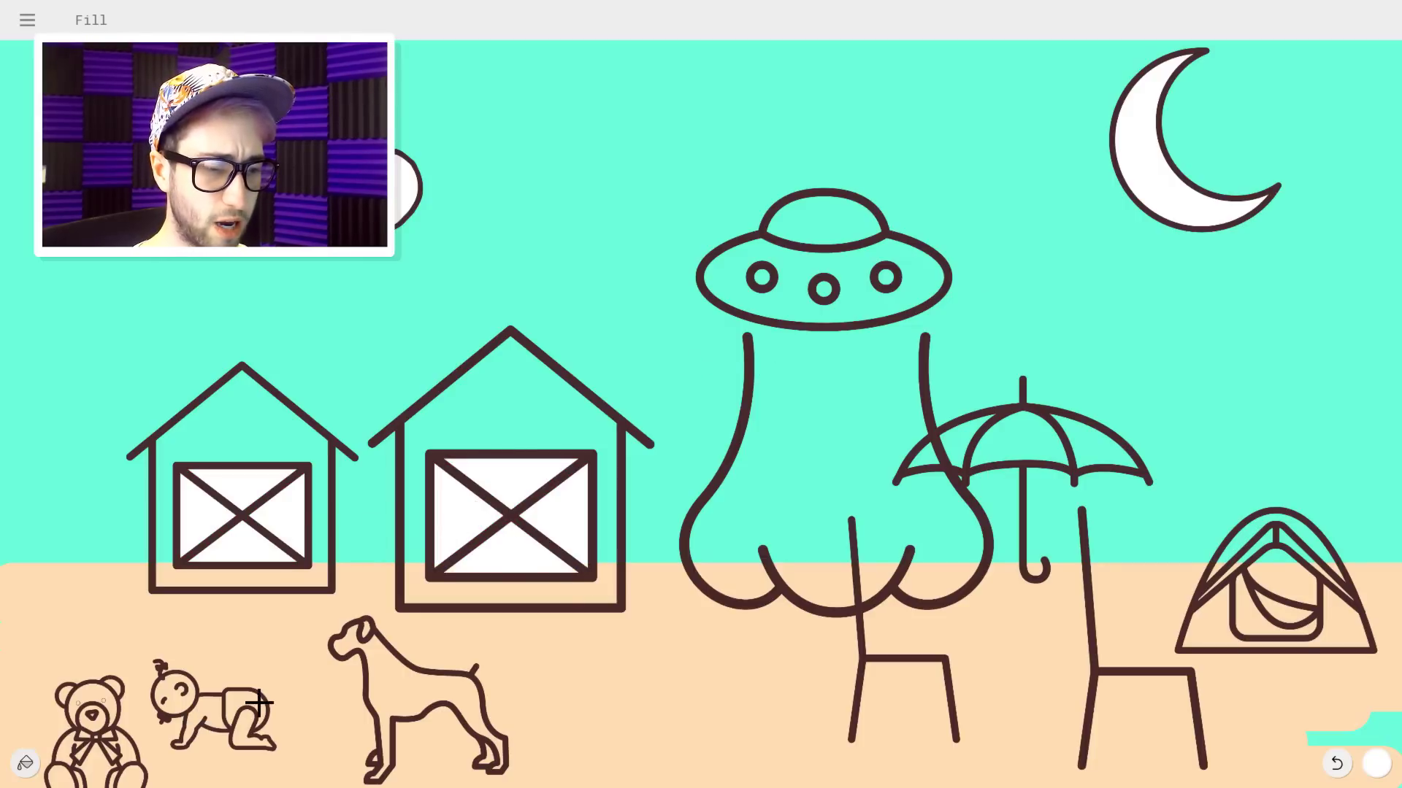
click(259, 702)
click(1302, 535)
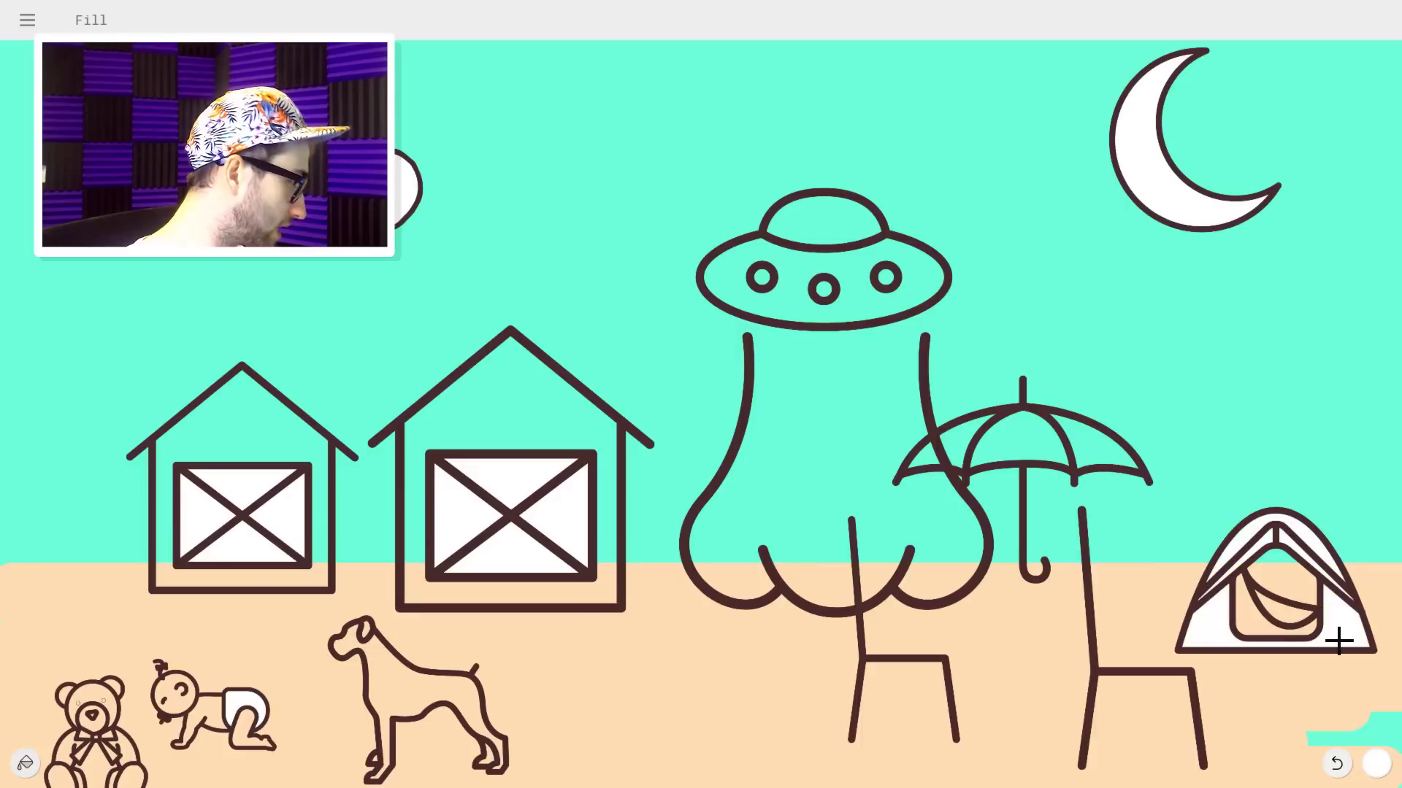
Fill the larger barn's walls blue.
click(1376, 764)
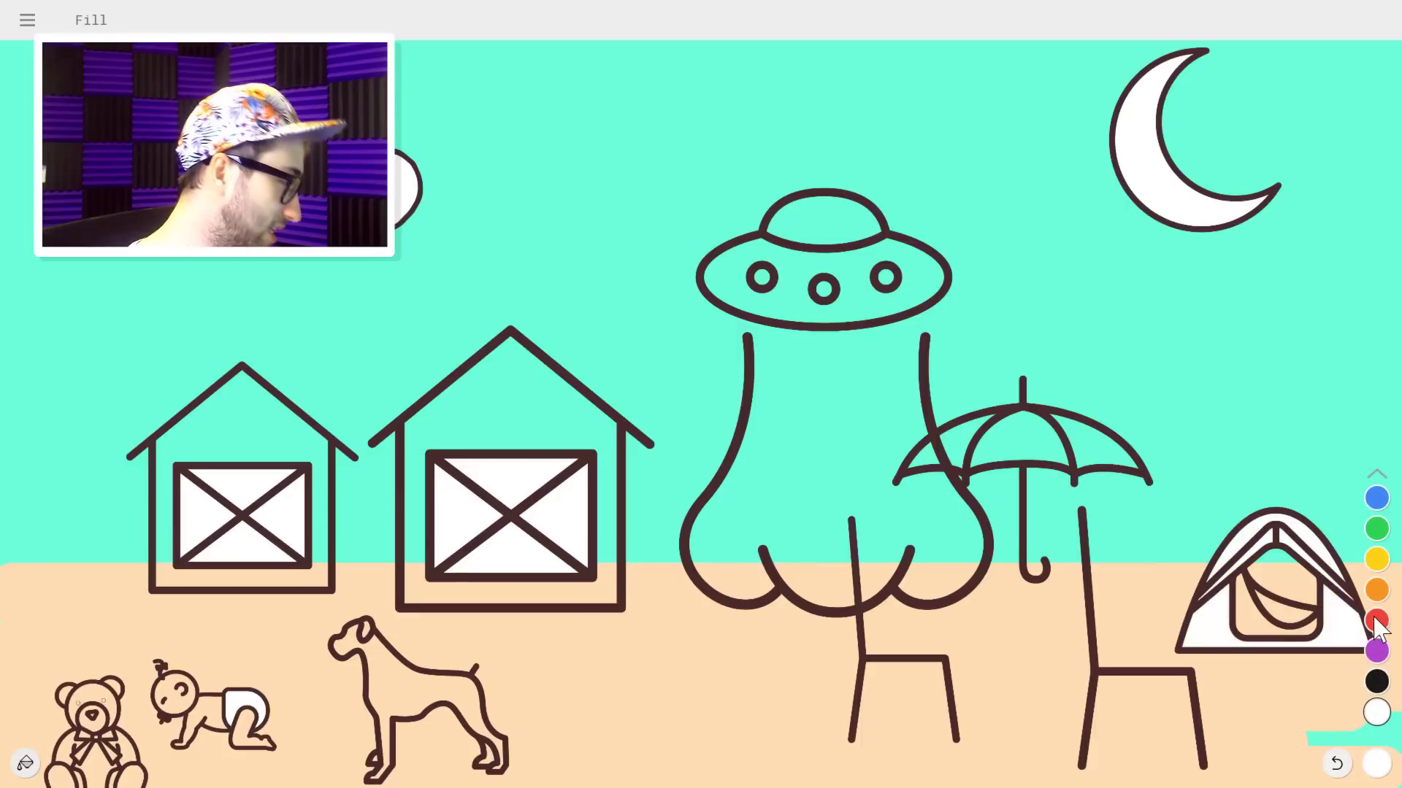
click(1377, 497)
click(548, 588)
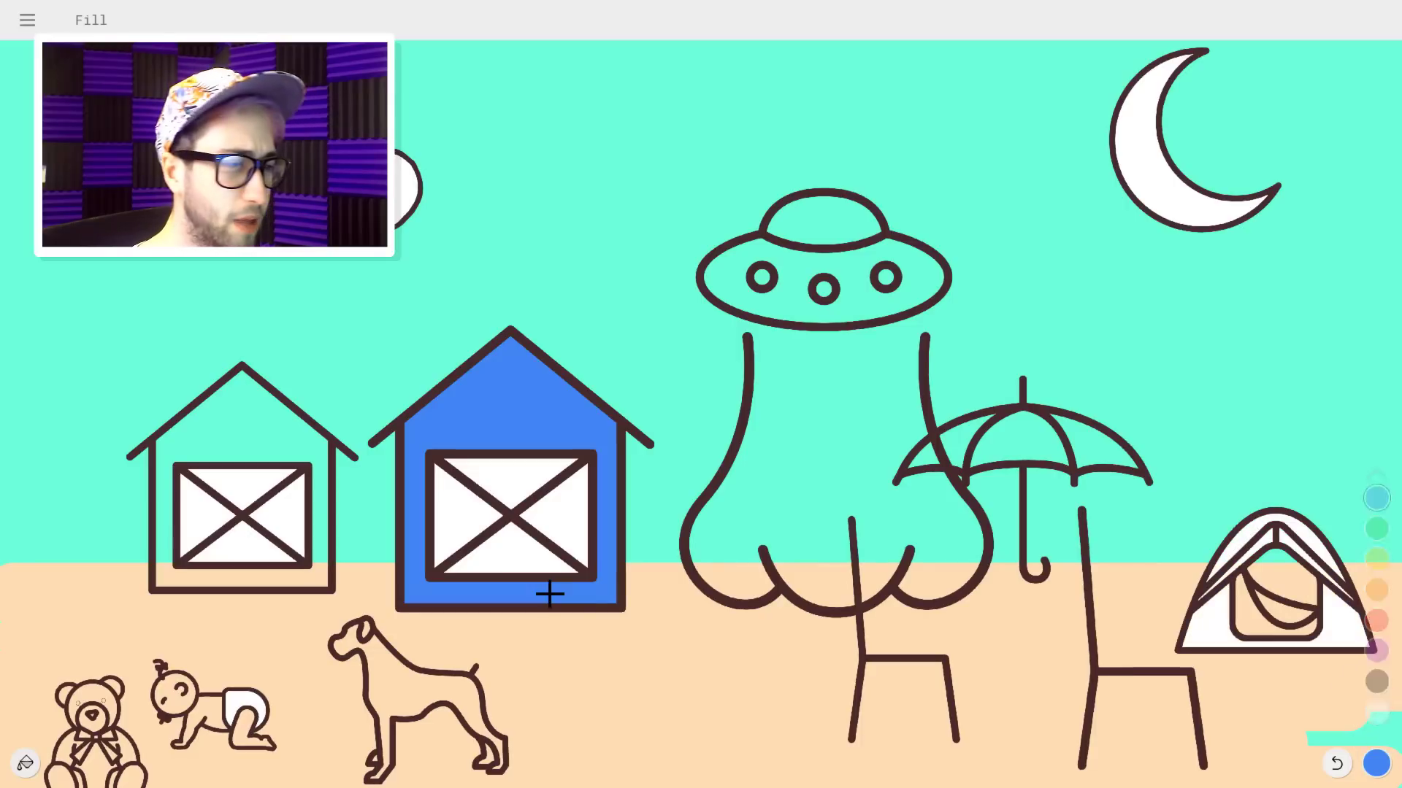
Fill the small barn's walls, the tree and the UFO dome green.
click(1386, 766)
click(1376, 528)
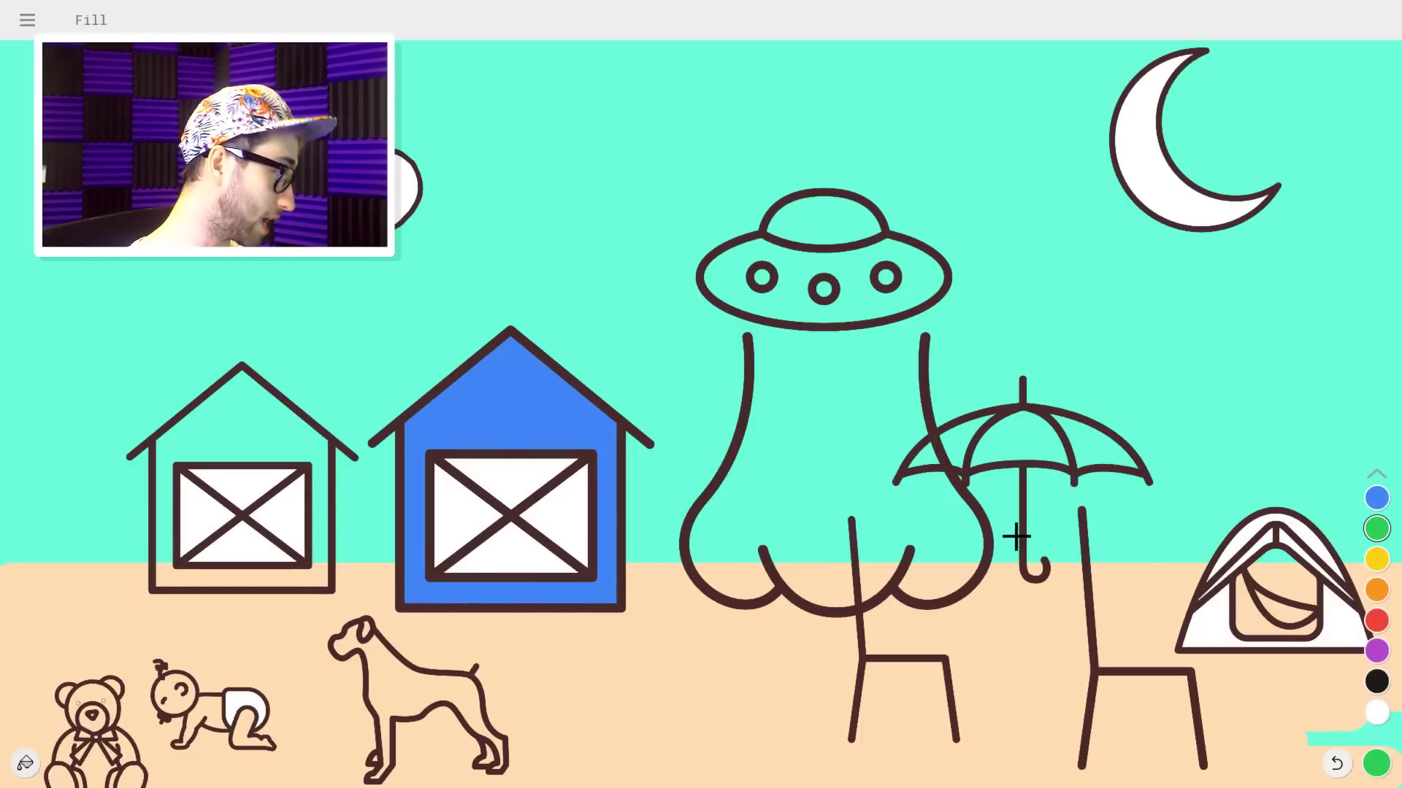
click(194, 478)
click(747, 379)
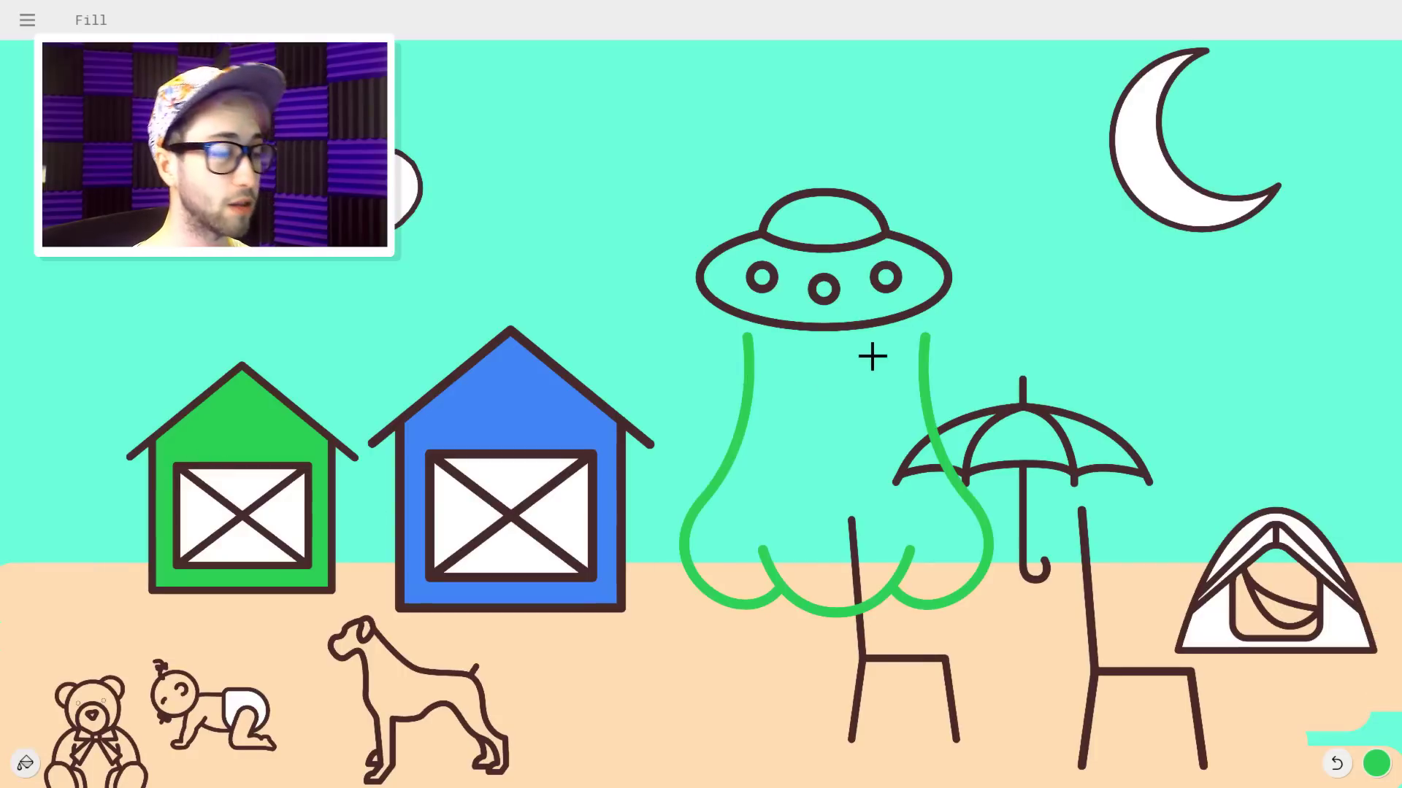
click(827, 423)
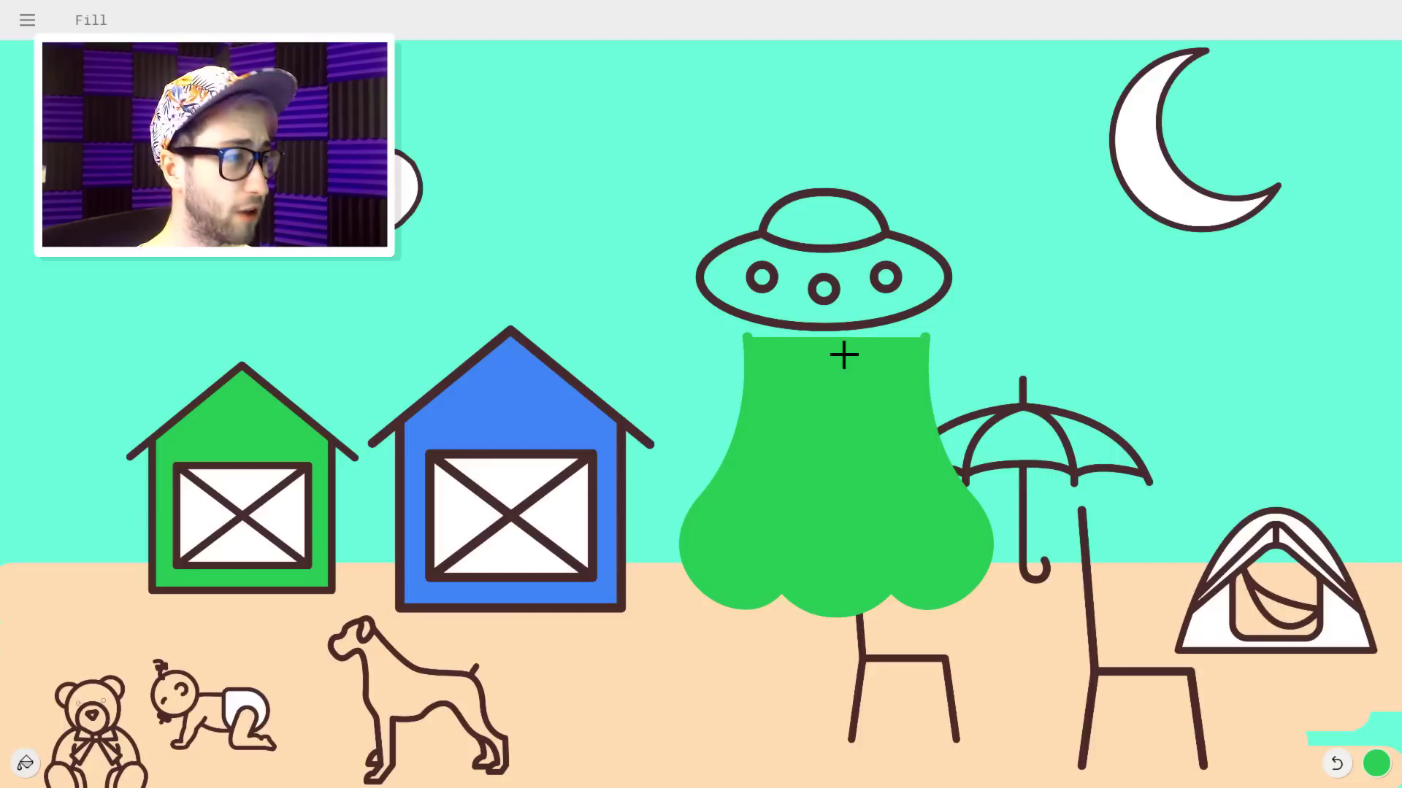
click(824, 227)
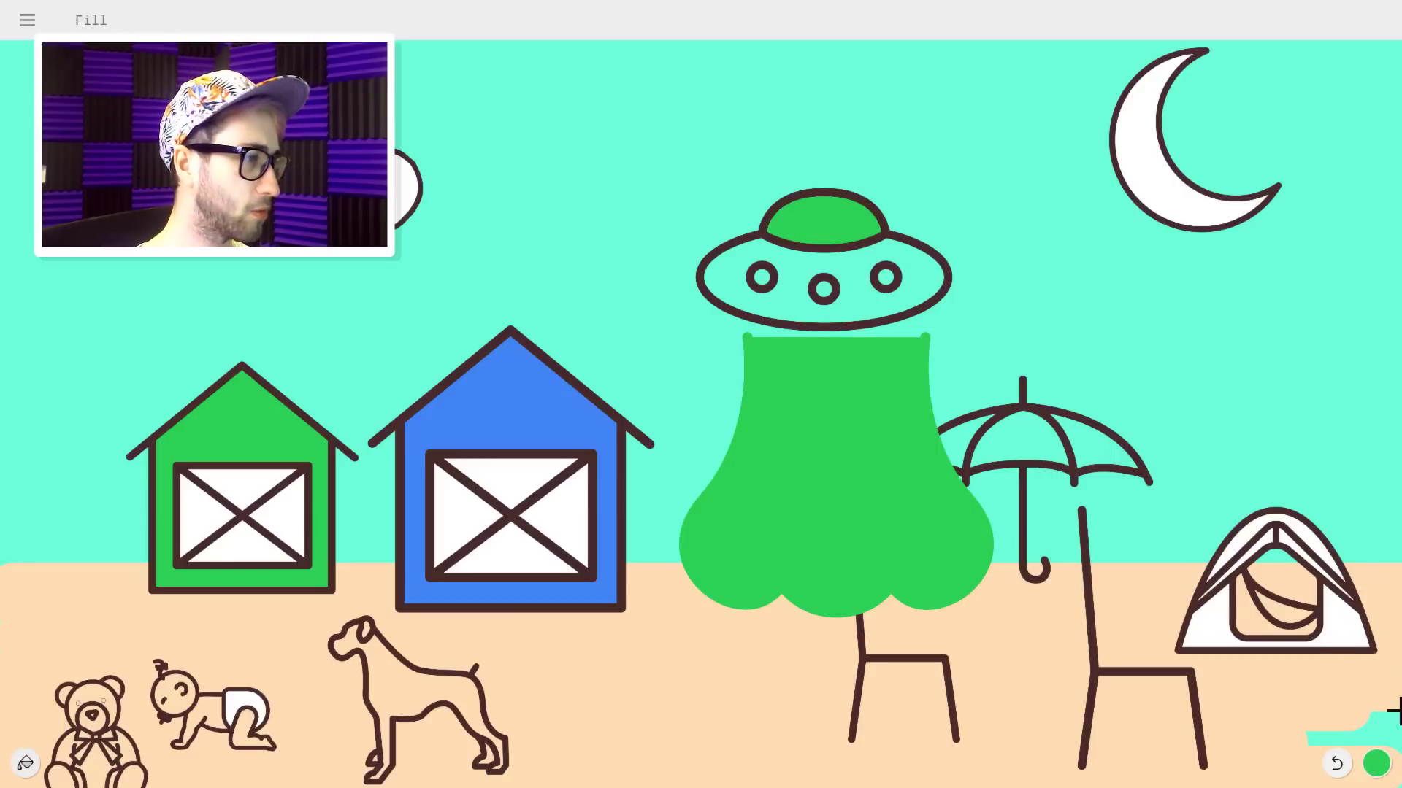
Fill the UFO saucer grey and switch to a lighter grey.
click(1382, 769)
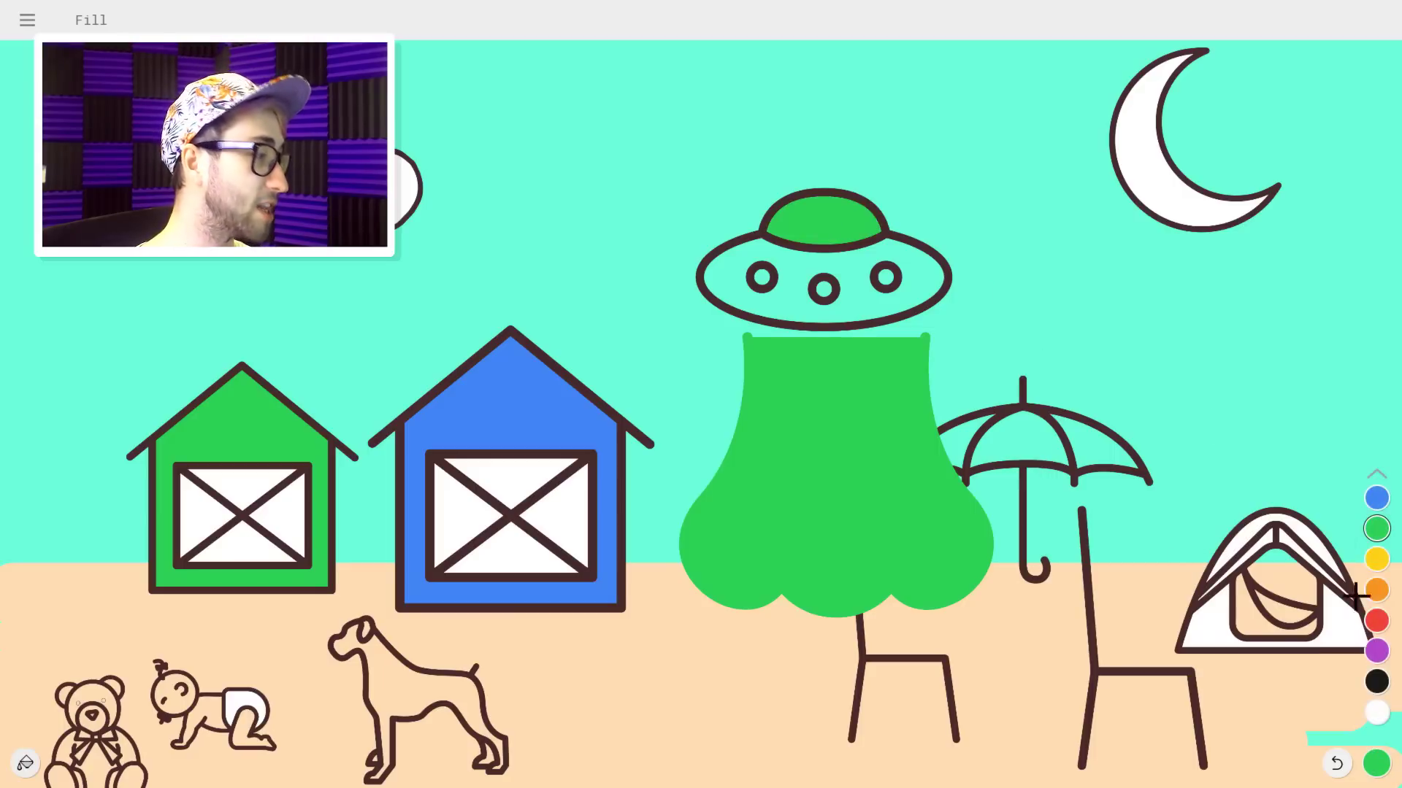
click(1373, 476)
click(1377, 528)
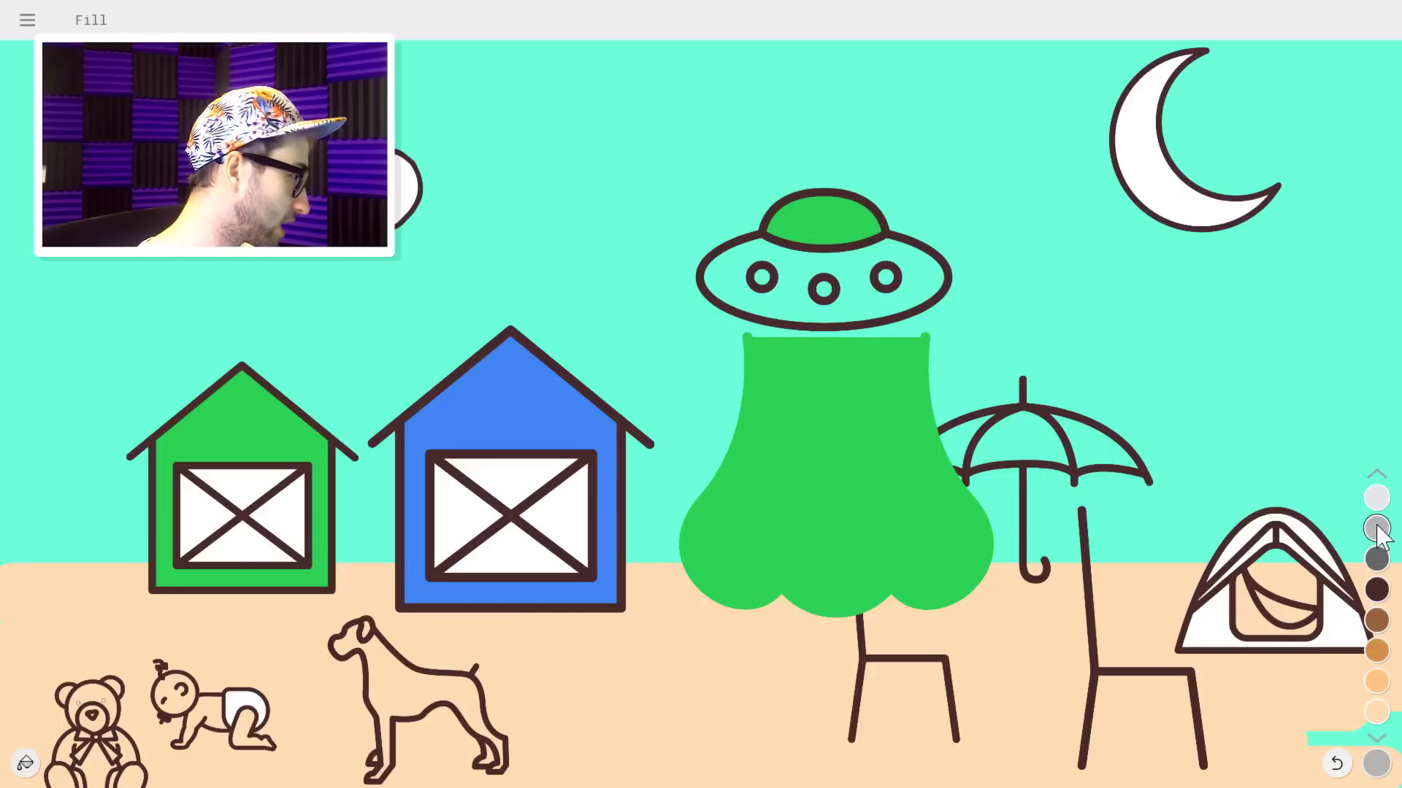
click(851, 310)
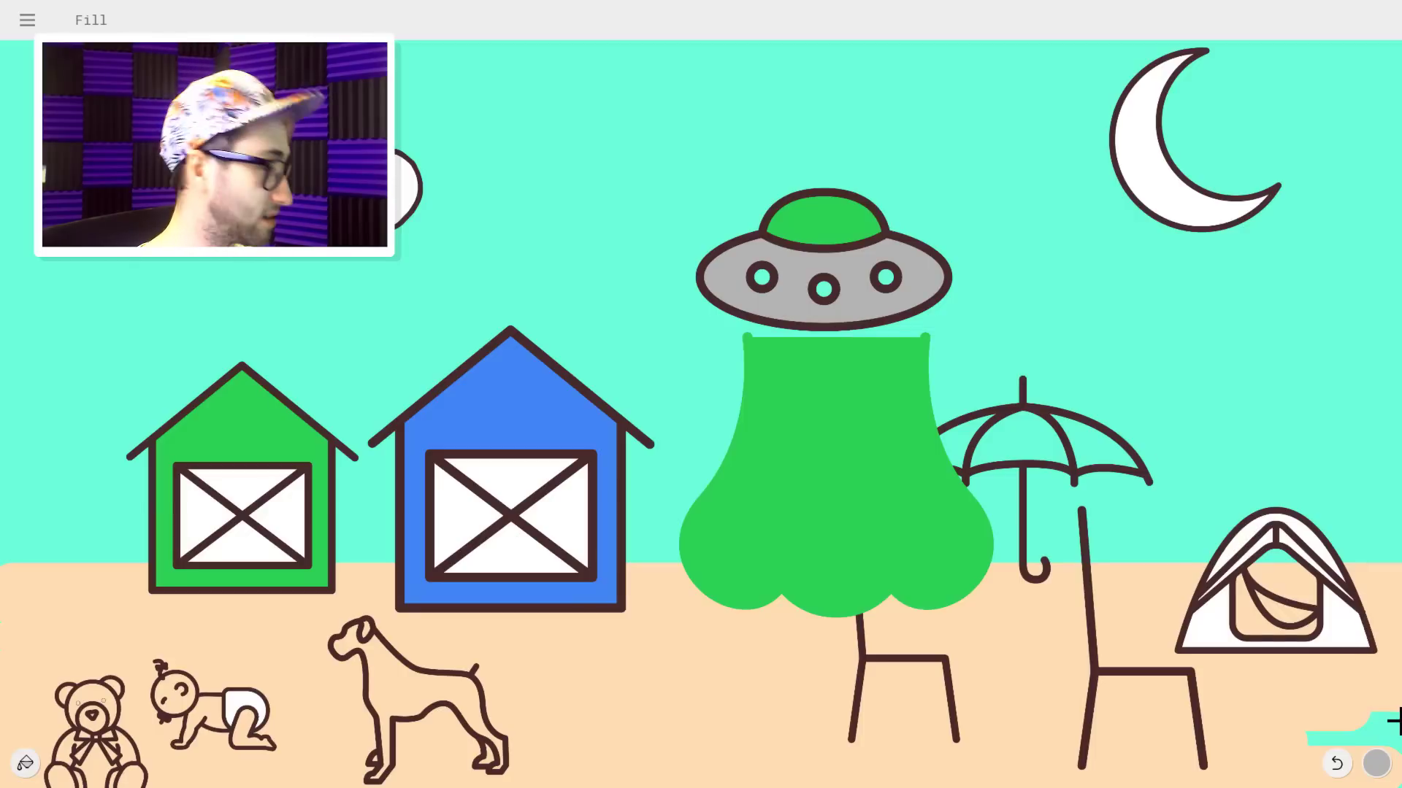
click(1377, 764)
click(1379, 546)
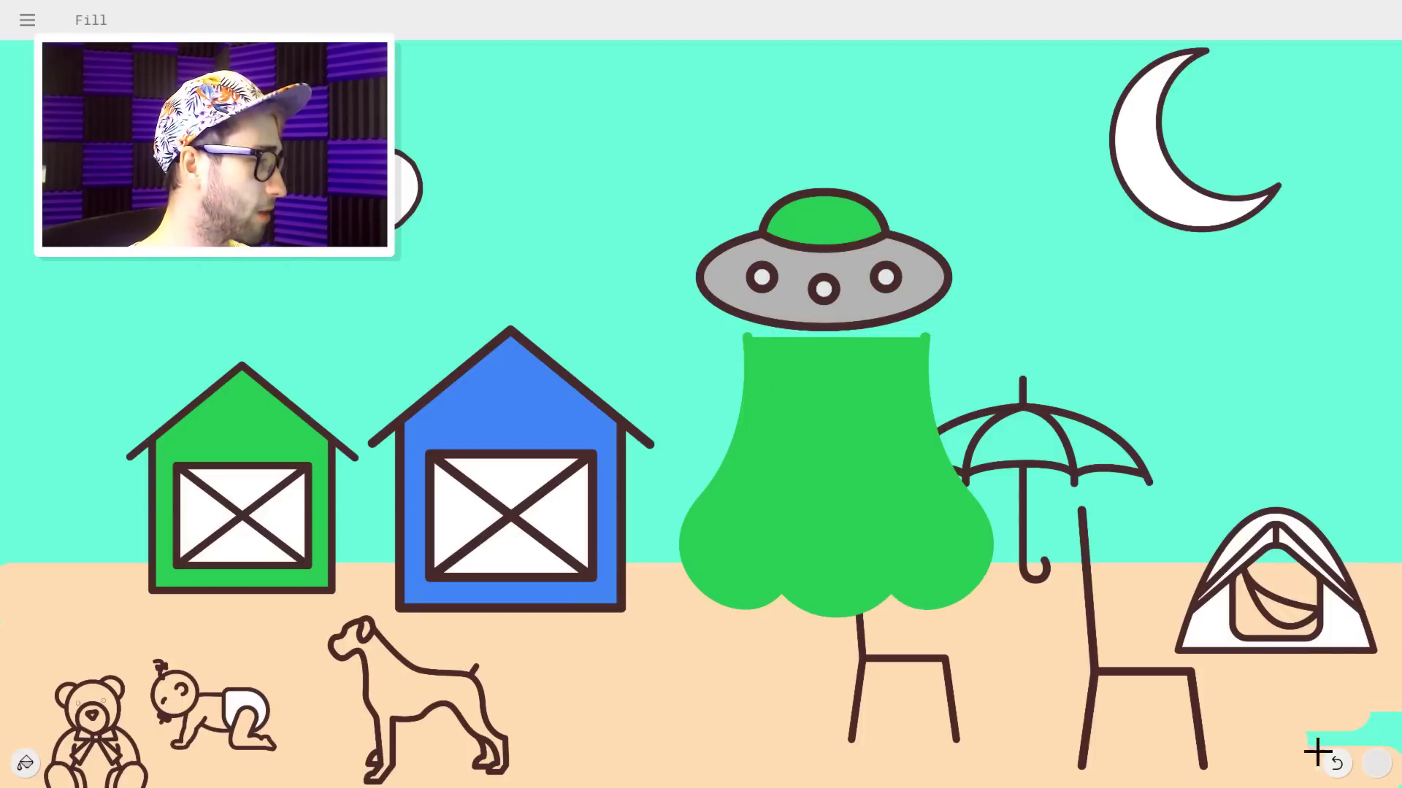
Colour the teddy bear brown, undoing an initial magenta fill.
click(1376, 763)
click(1376, 469)
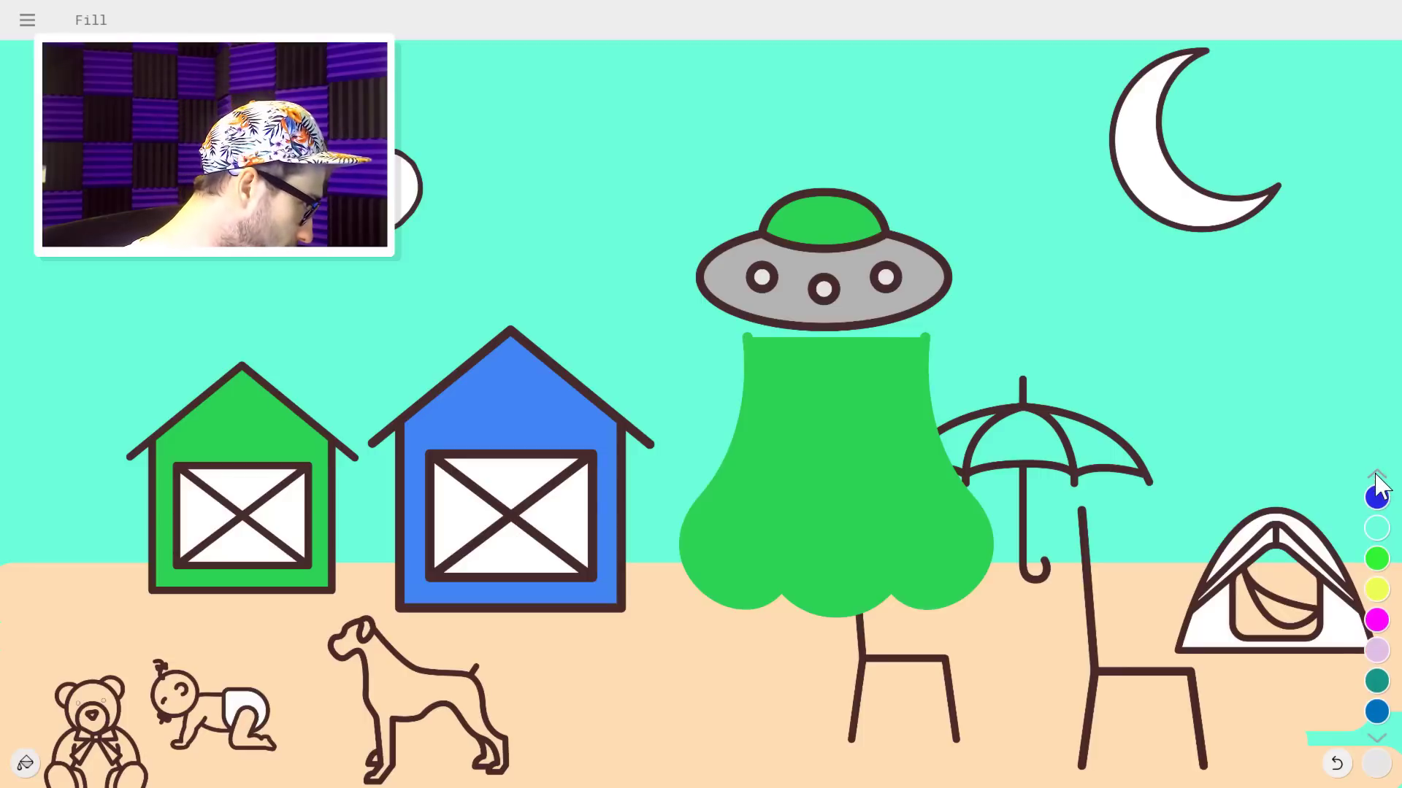
click(1377, 620)
click(1051, 448)
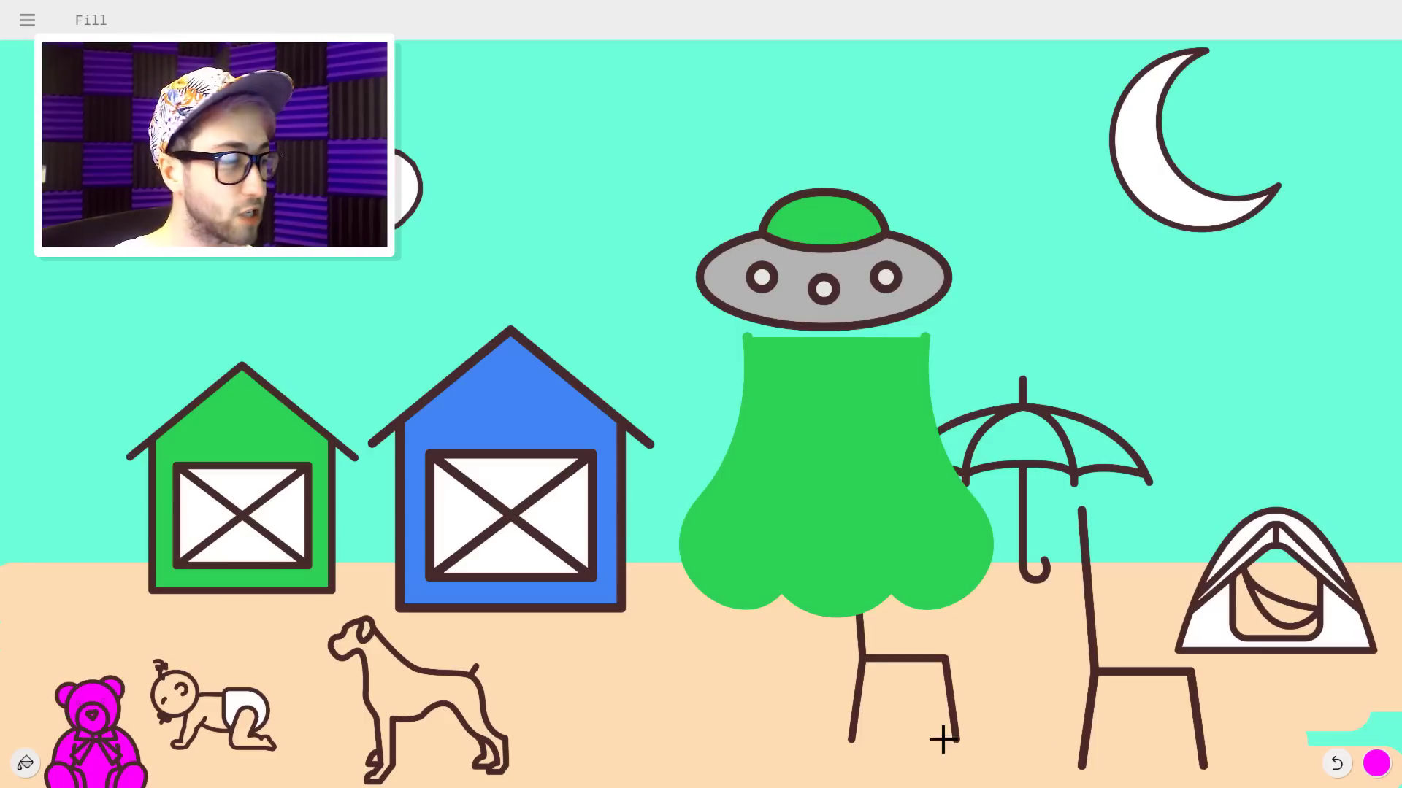
key(ctrl+z)
click(1377, 765)
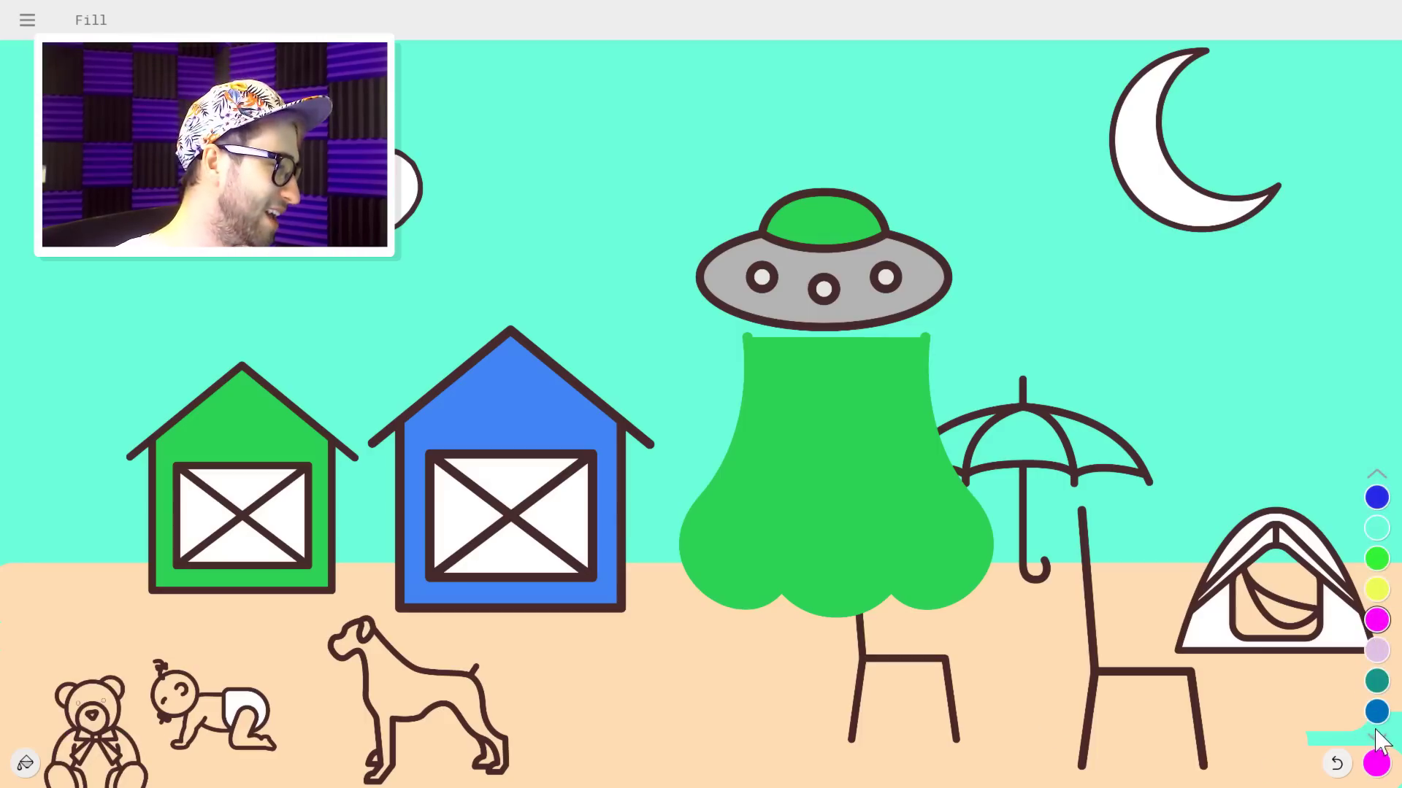
click(1379, 622)
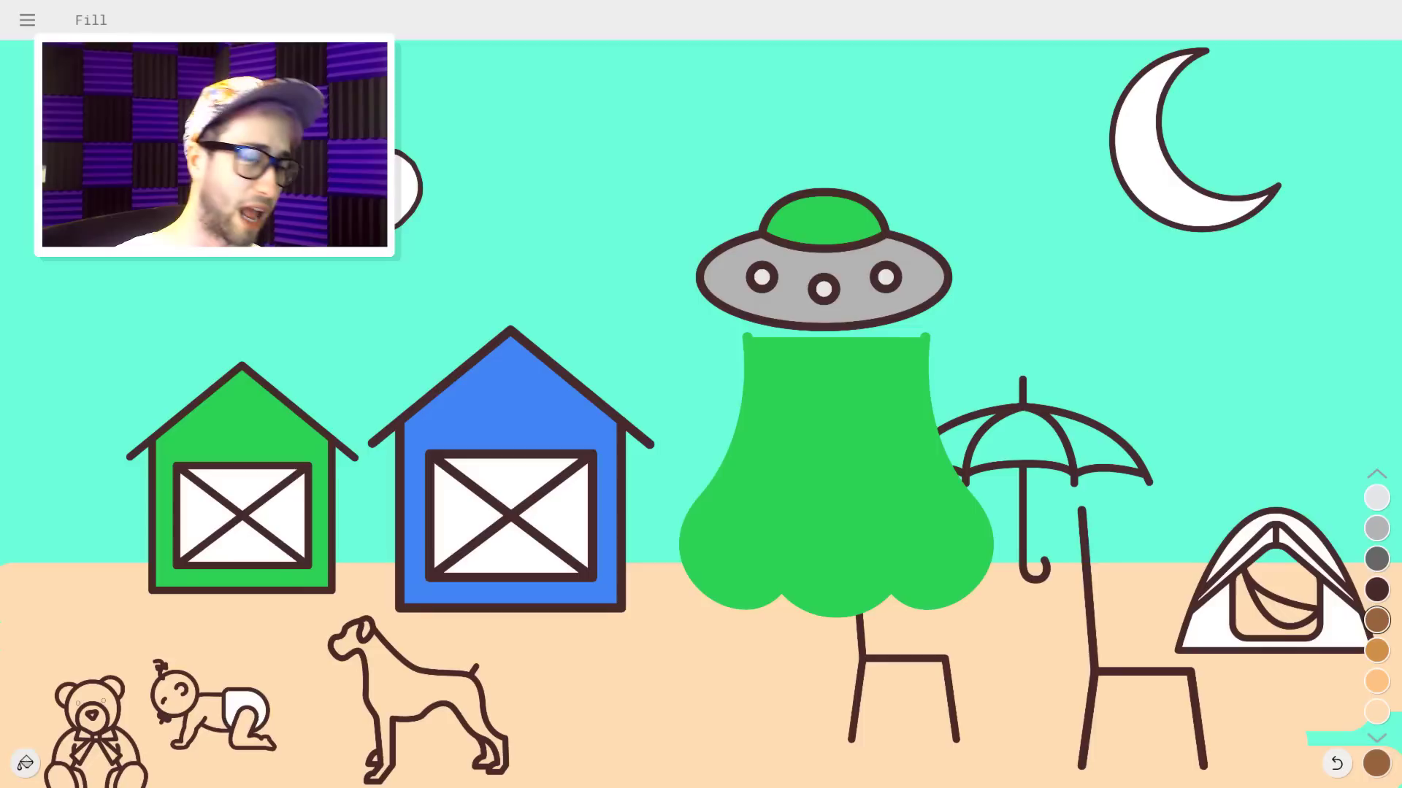
click(130, 763)
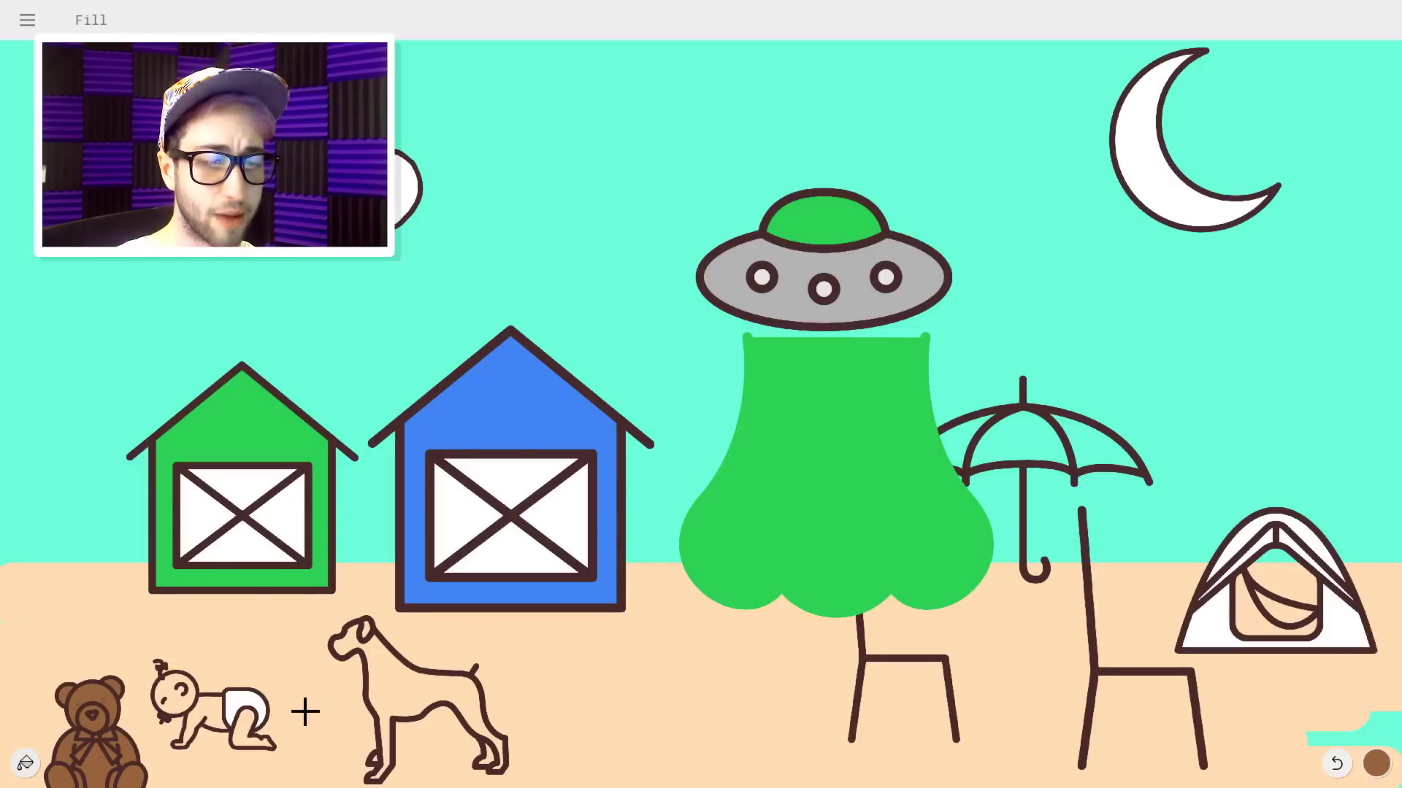
Fill the crawling baby, the dog and the umbrella canopy orange.
click(1377, 763)
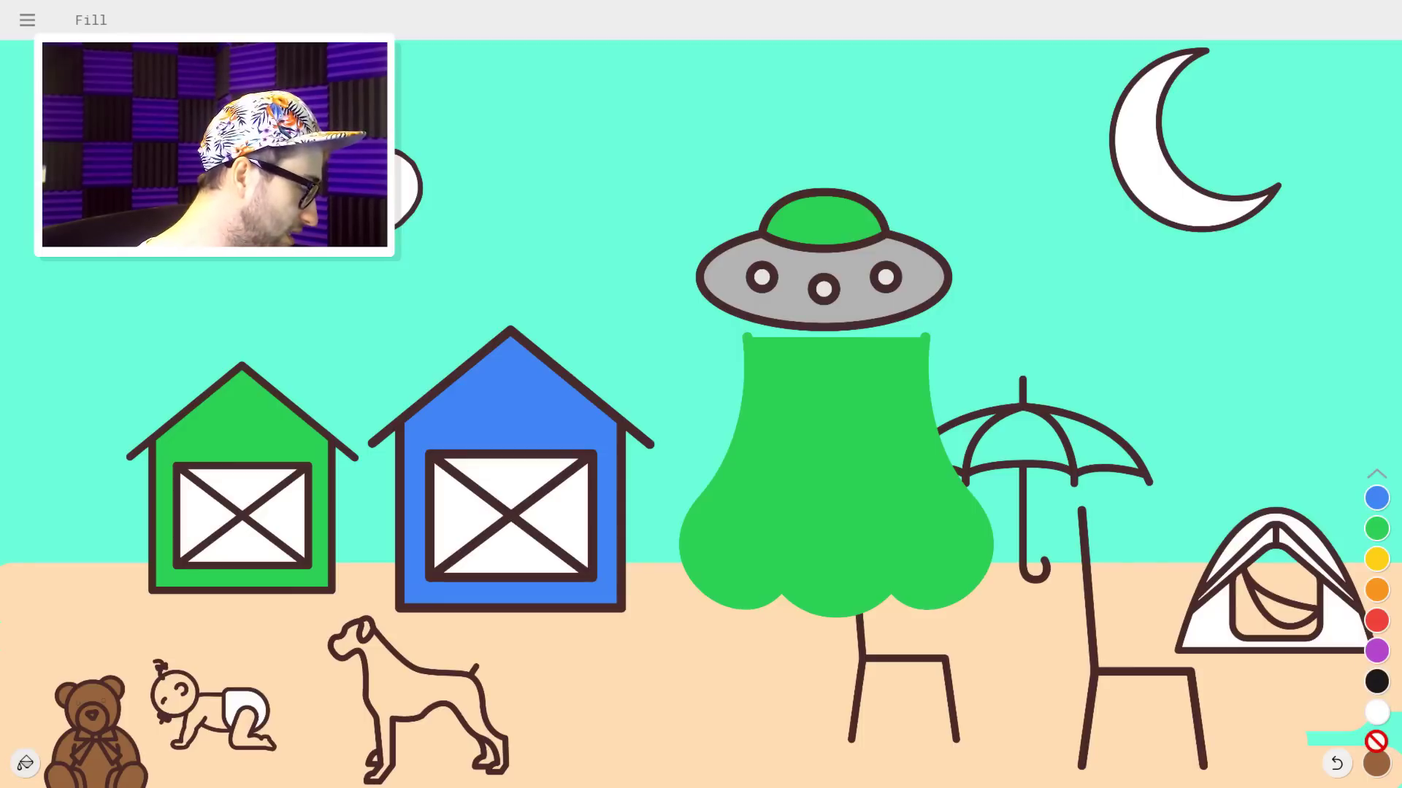
click(1377, 590)
click(208, 710)
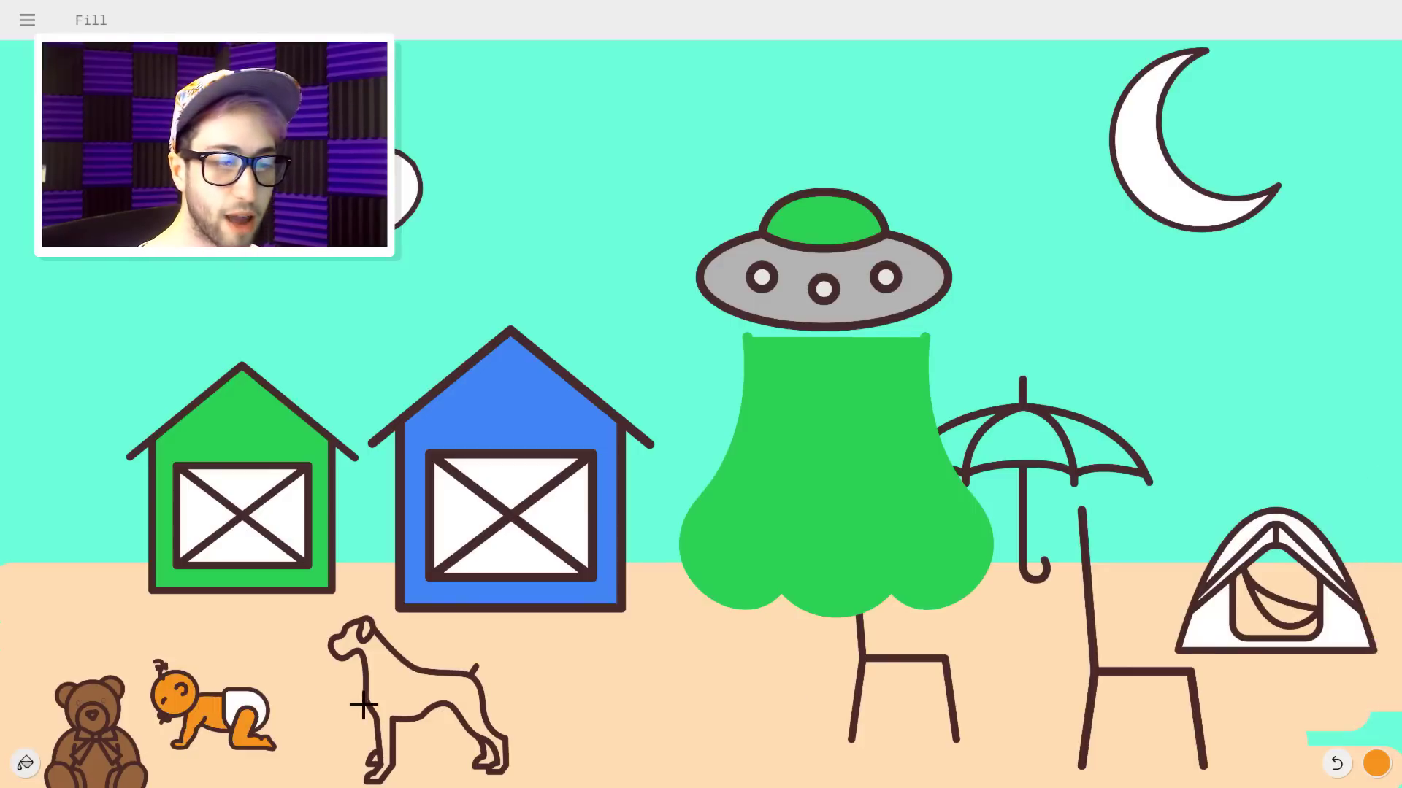
click(418, 703)
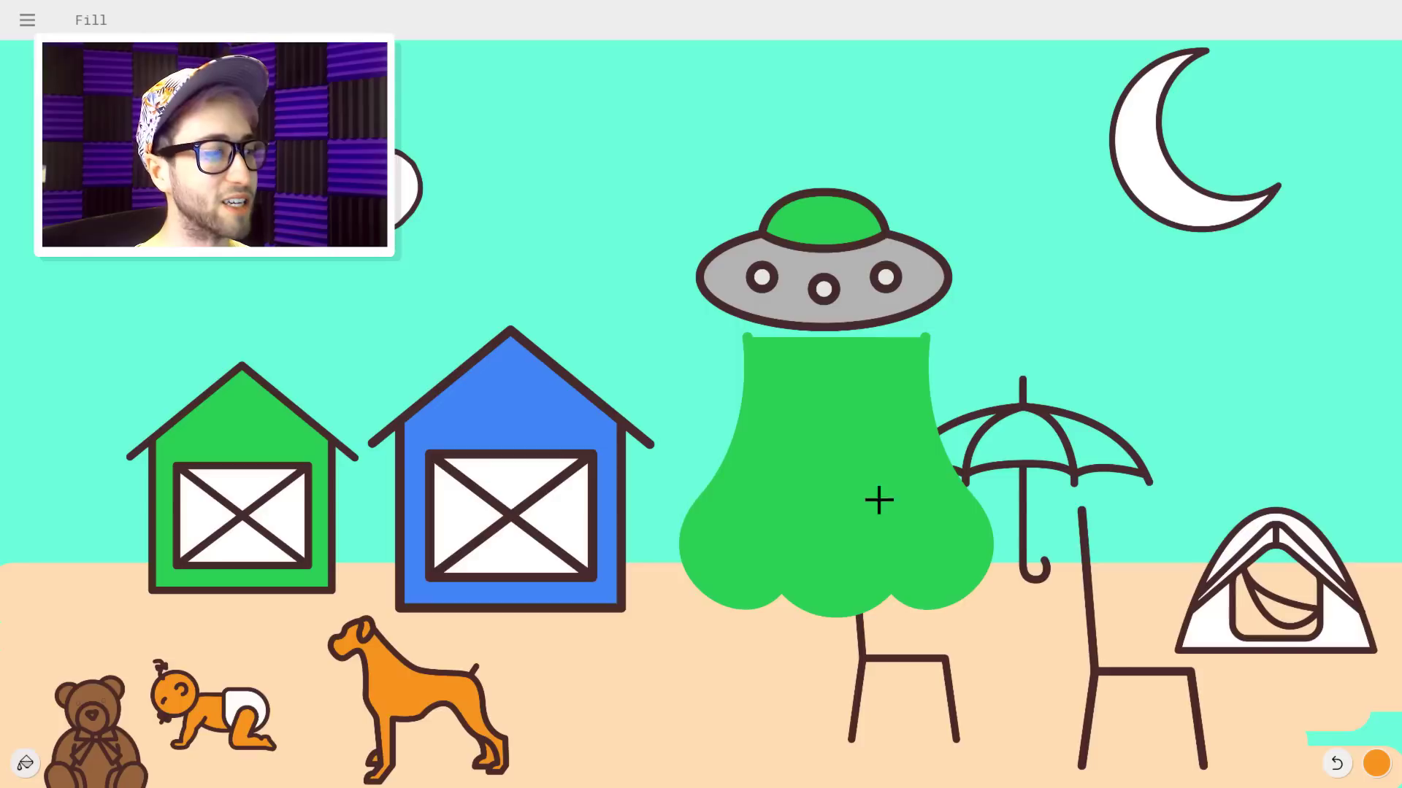
click(1029, 449)
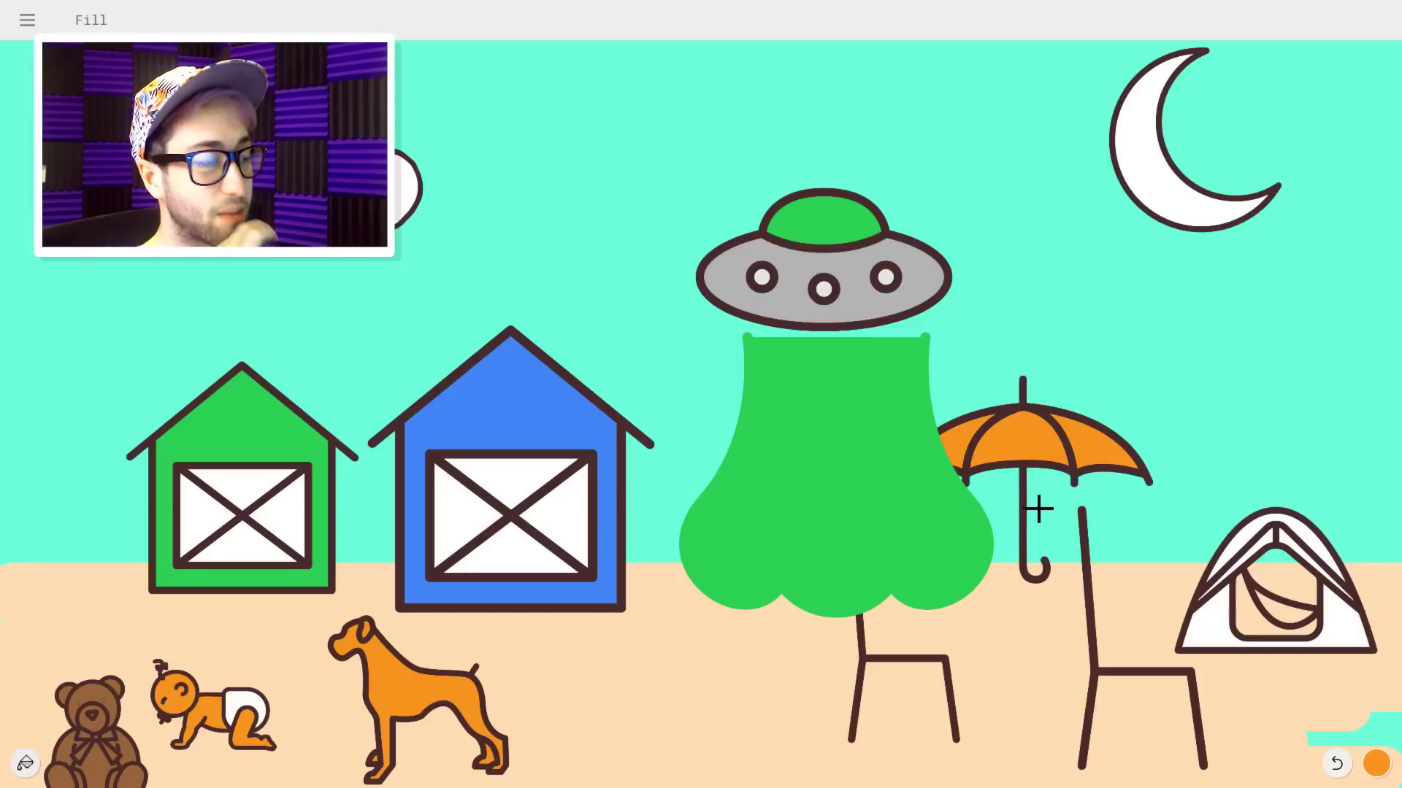
Fill both chairs and the umbrella's outline white.
click(1376, 763)
click(1376, 716)
click(1179, 673)
click(864, 660)
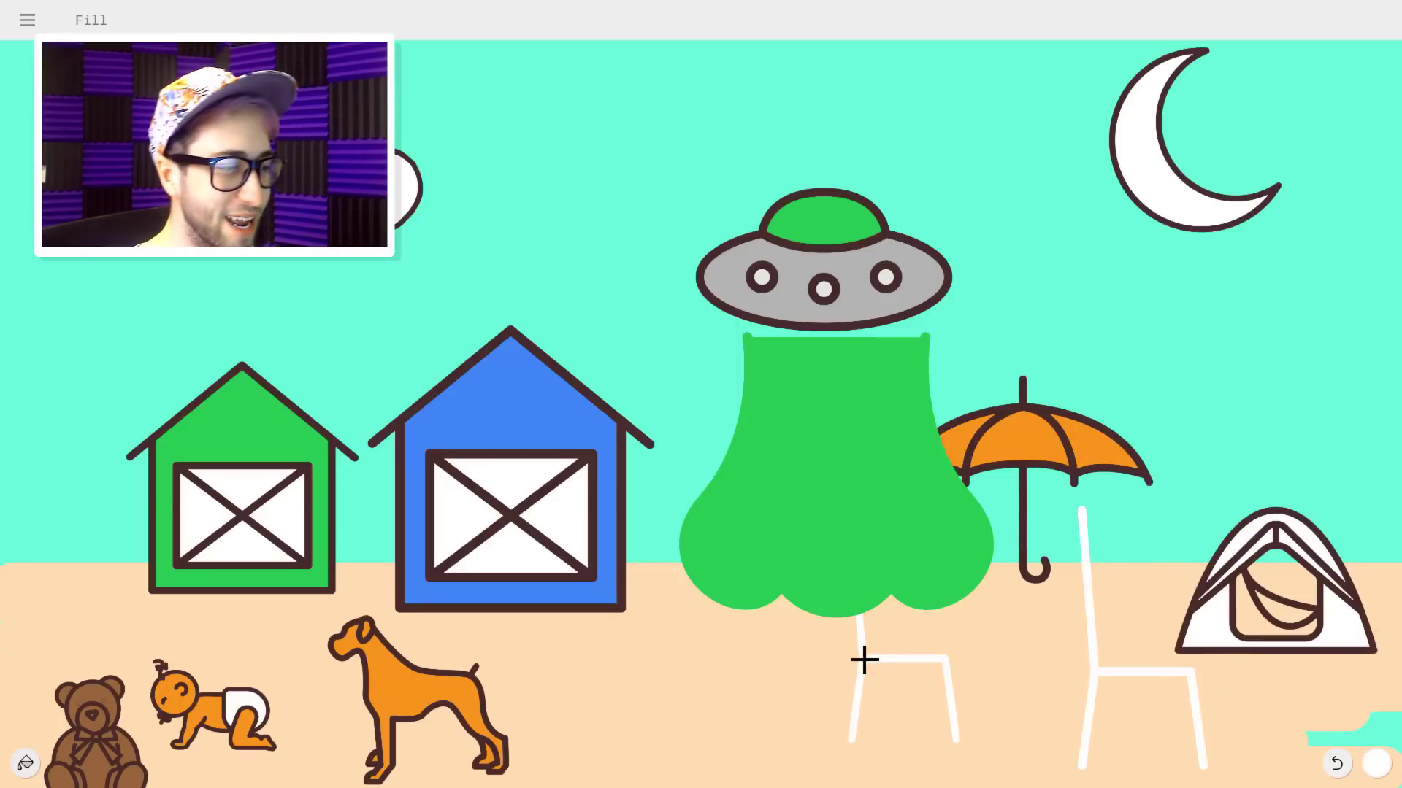
click(1023, 547)
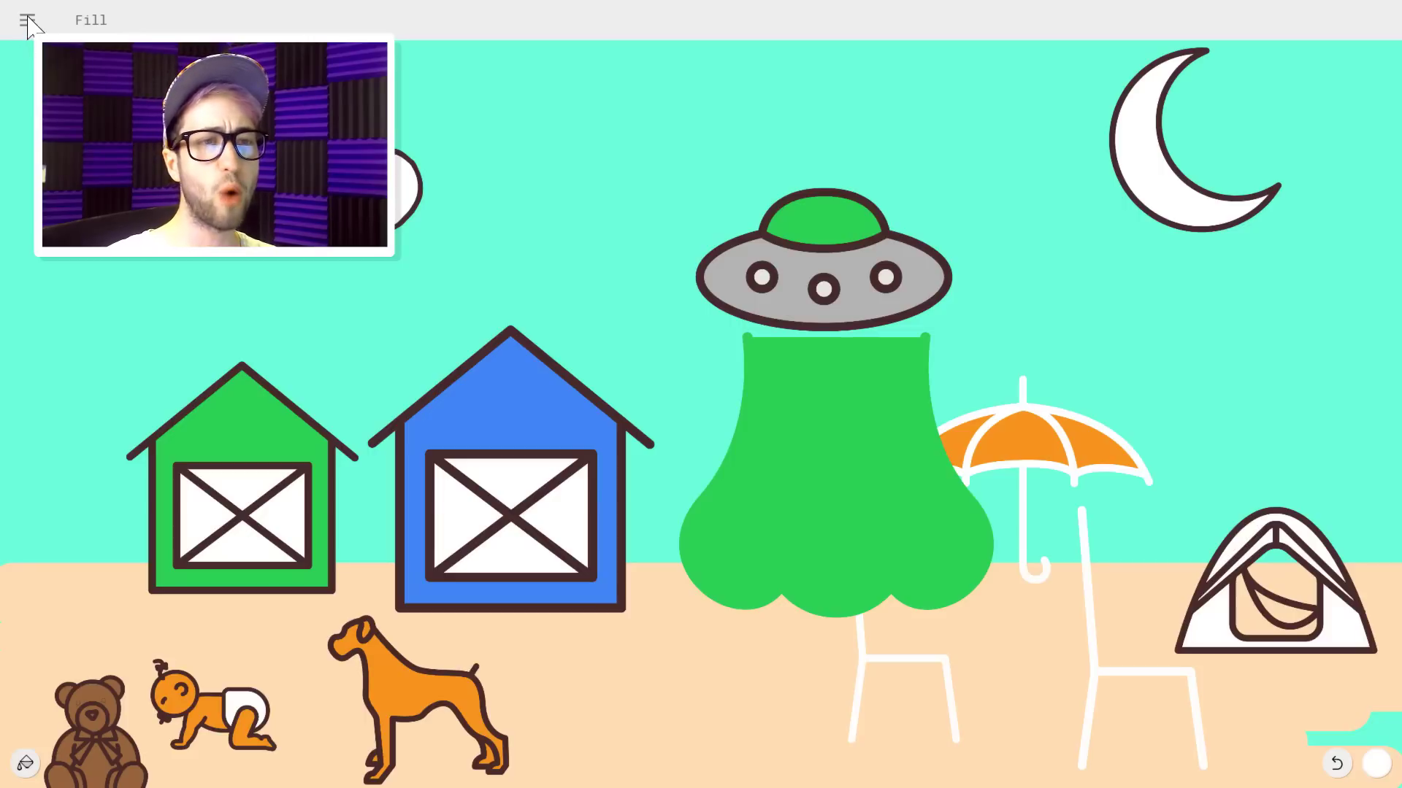
click(28, 20)
Start a fresh blank canvas and set the drawing colour to black.
click(40, 57)
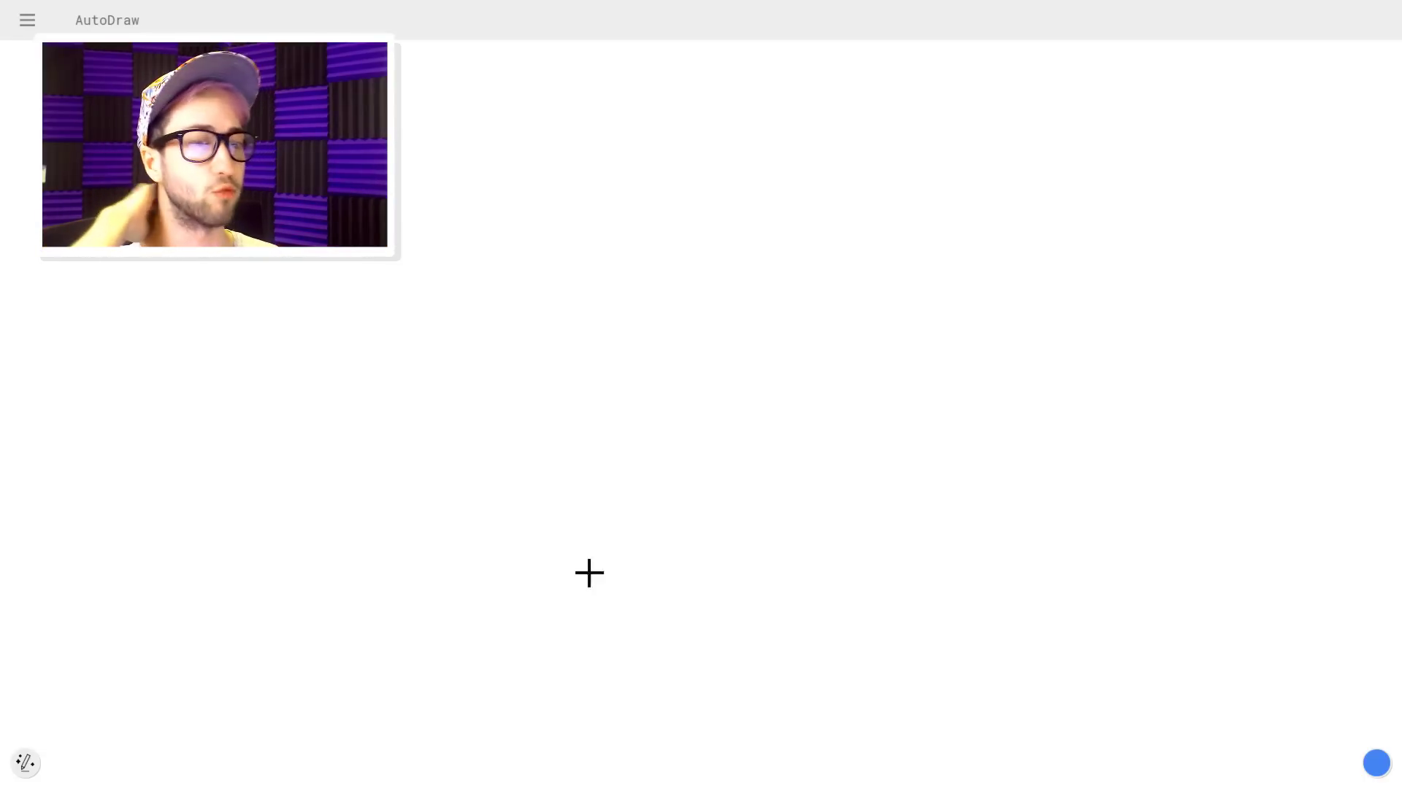
click(1377, 763)
click(1377, 681)
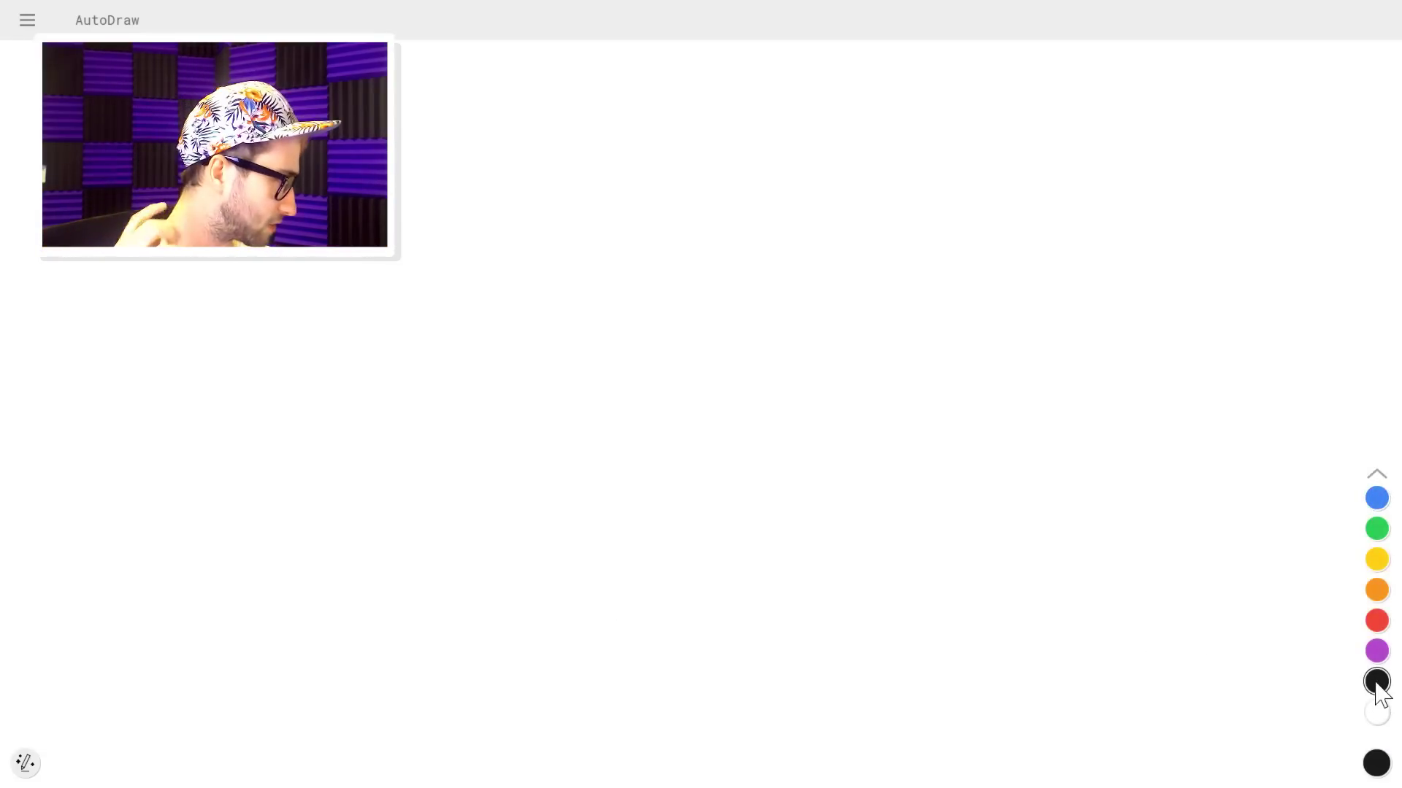
click(1377, 768)
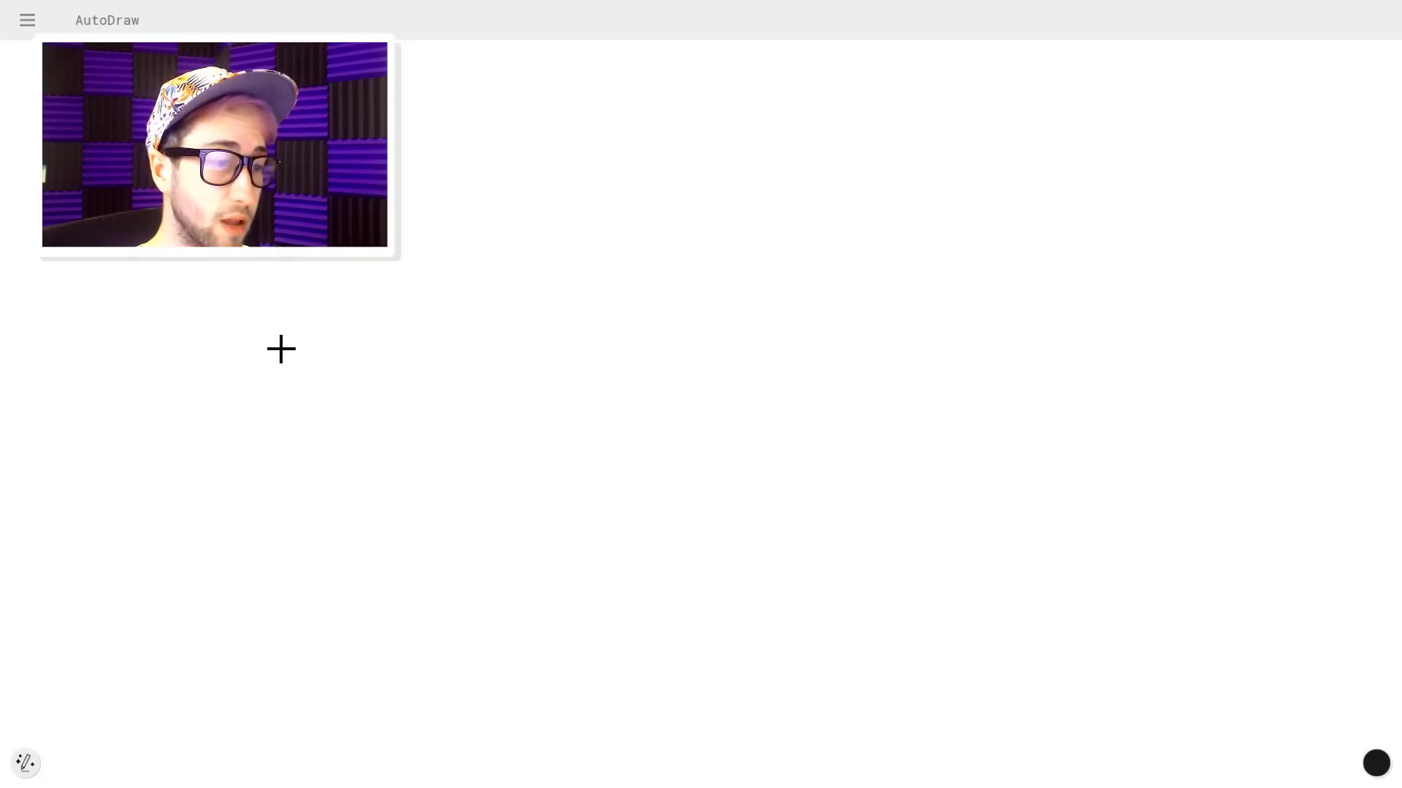
Sketch a Ferris wheel with spokes, a stand and gondolas around the rim.
mouse_move(300, 382)
mouse_down()
mouse_move(307, 397)
mouse_move(282, 265)
mouse_move(363, 315)
mouse_up()
mouse_move(302, 421)
mouse_down()
mouse_move(423, 454)
mouse_move(320, 509)
mouse_up()
mouse_move(268, 411)
mouse_down()
mouse_move(248, 485)
mouse_move(178, 383)
mouse_move(370, 291)
mouse_up()
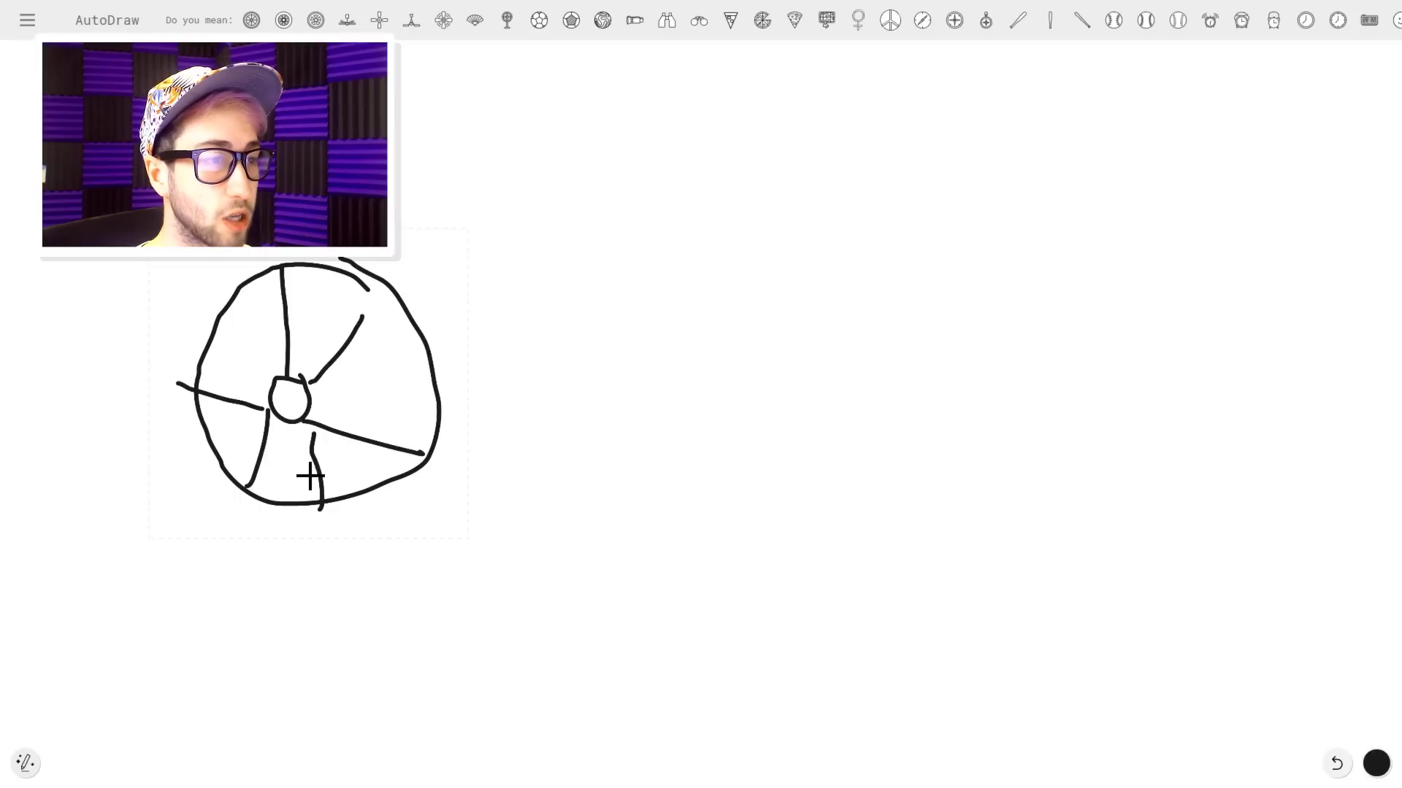
mouse_move(355, 496)
mouse_down()
mouse_move(331, 595)
mouse_move(223, 497)
mouse_up()
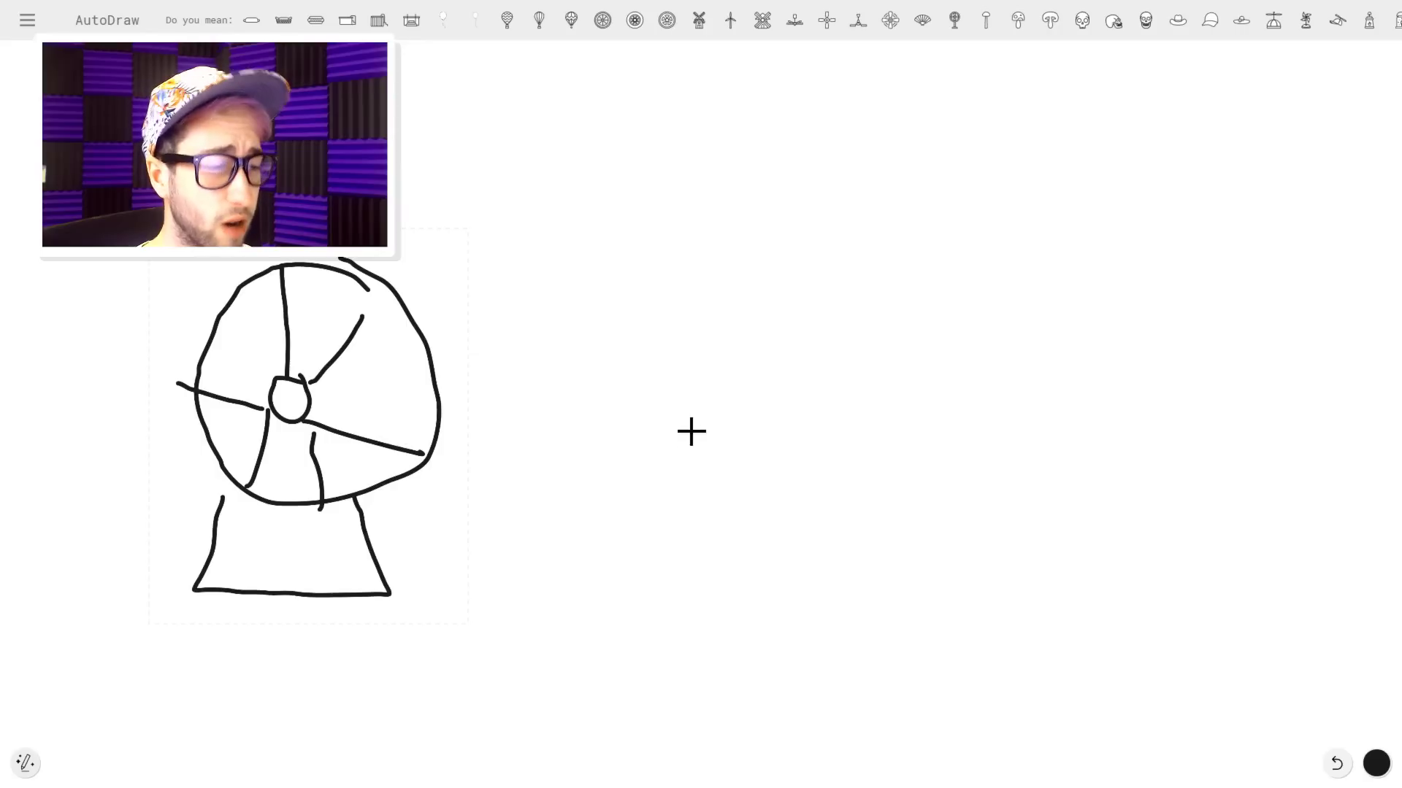
mouse_move(407, 473)
mouse_down()
mouse_move(397, 518)
mouse_move(409, 476)
mouse_up()
drag(440, 414, 444, 407)
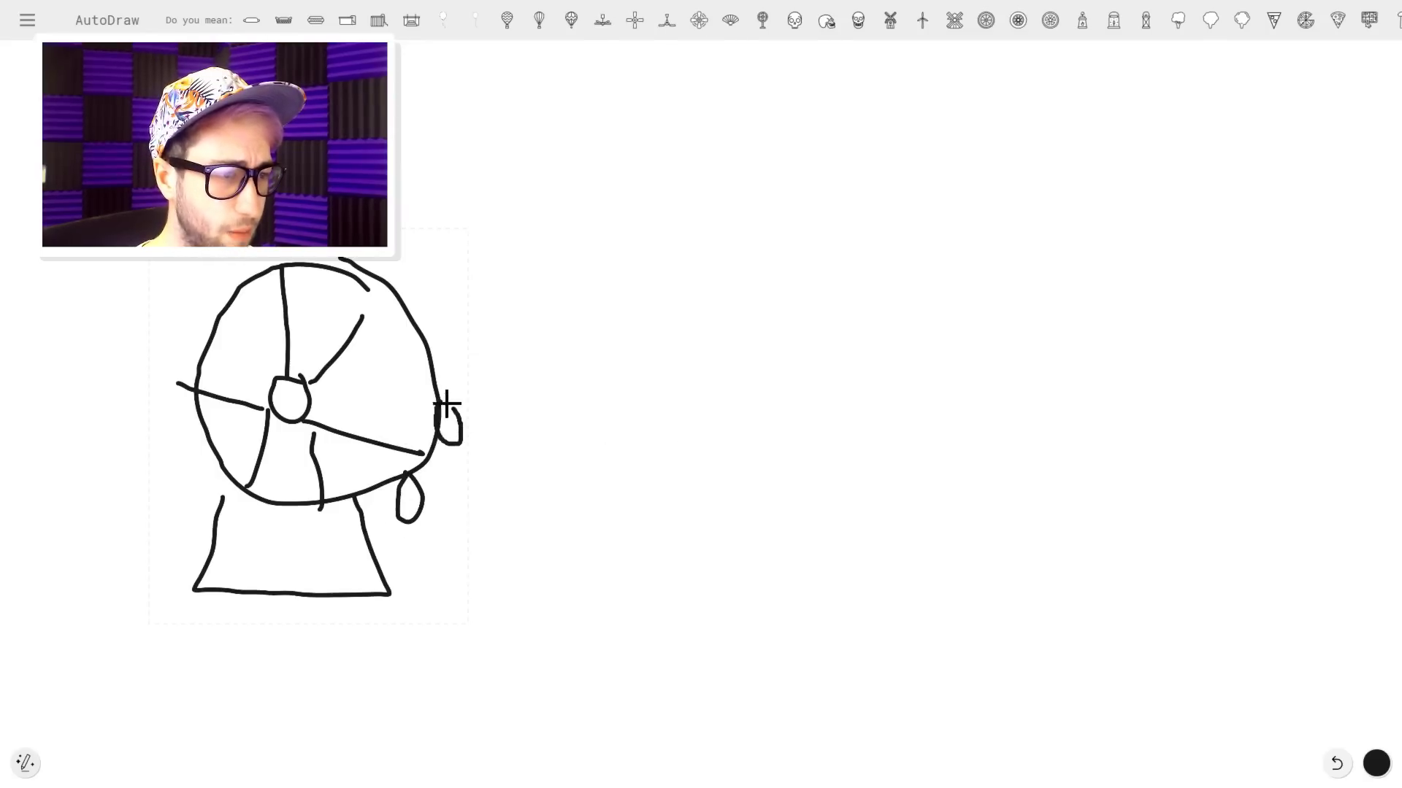
drag(408, 330, 409, 337)
drag(361, 278, 359, 279)
drag(219, 346, 216, 352)
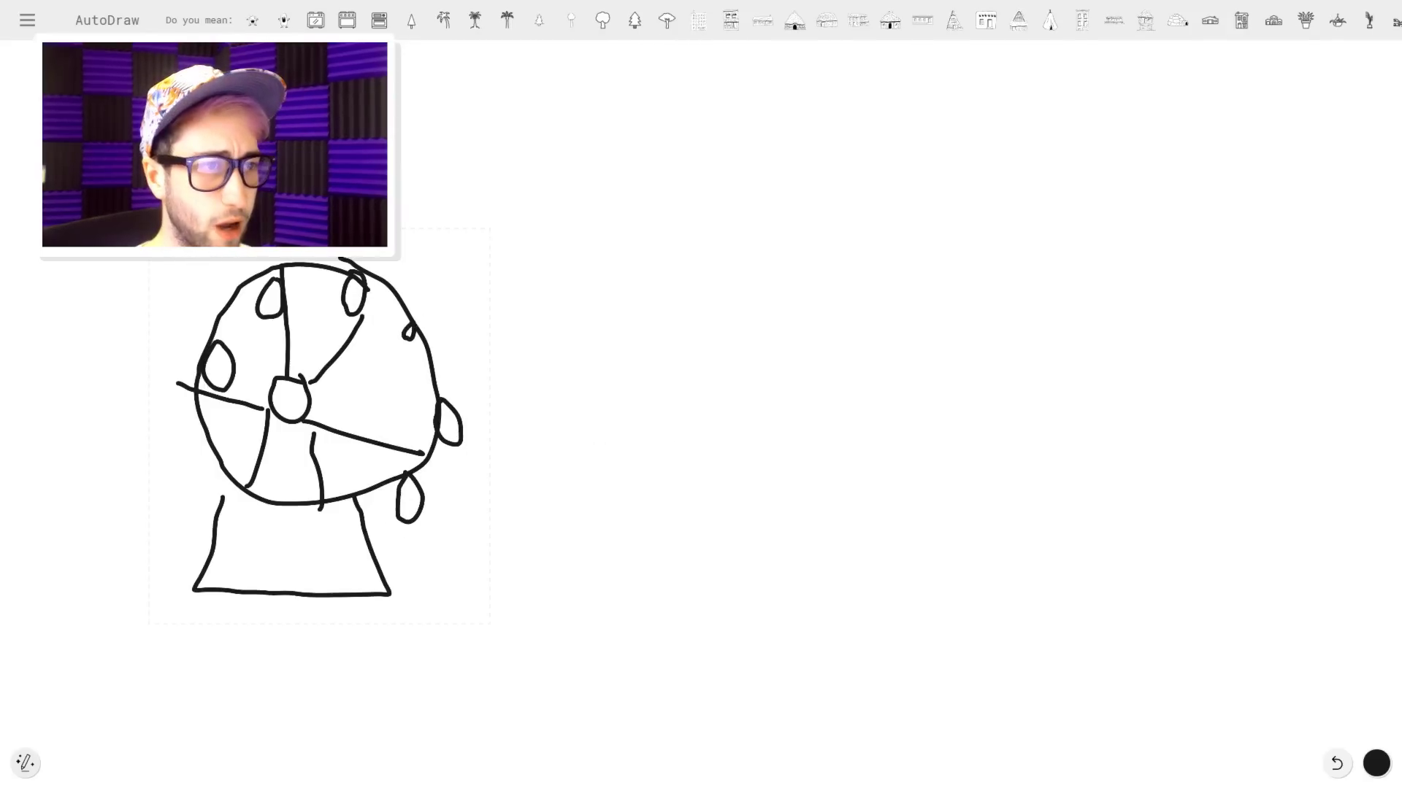
Undo a monster suggestion, add two more gondolas, and swap the sketch for the fan drawing.
click(284, 19)
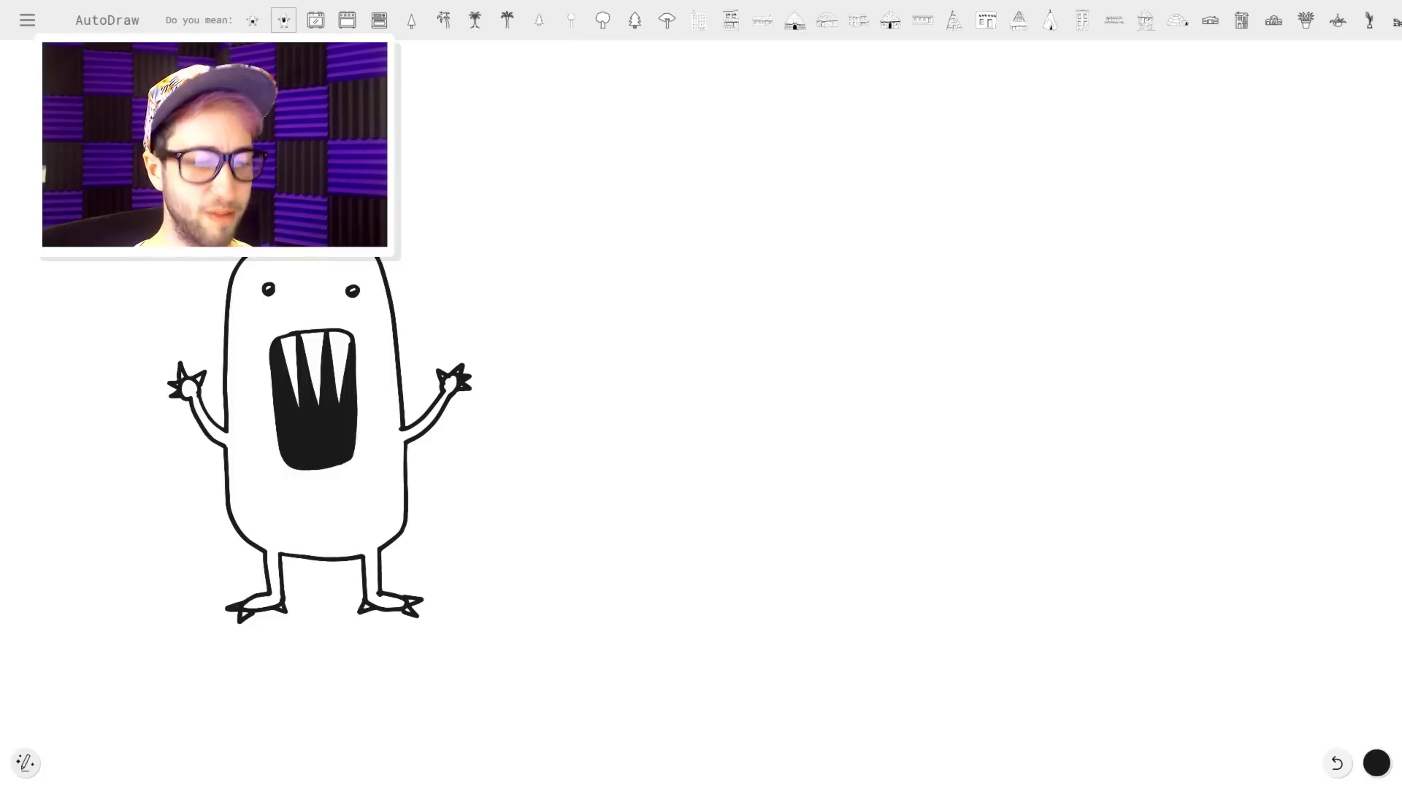
key(ctrl+z)
mouse_move(208, 414)
mouse_down()
mouse_move(182, 438)
mouse_move(240, 516)
mouse_move(245, 493)
mouse_move(355, 489)
mouse_up()
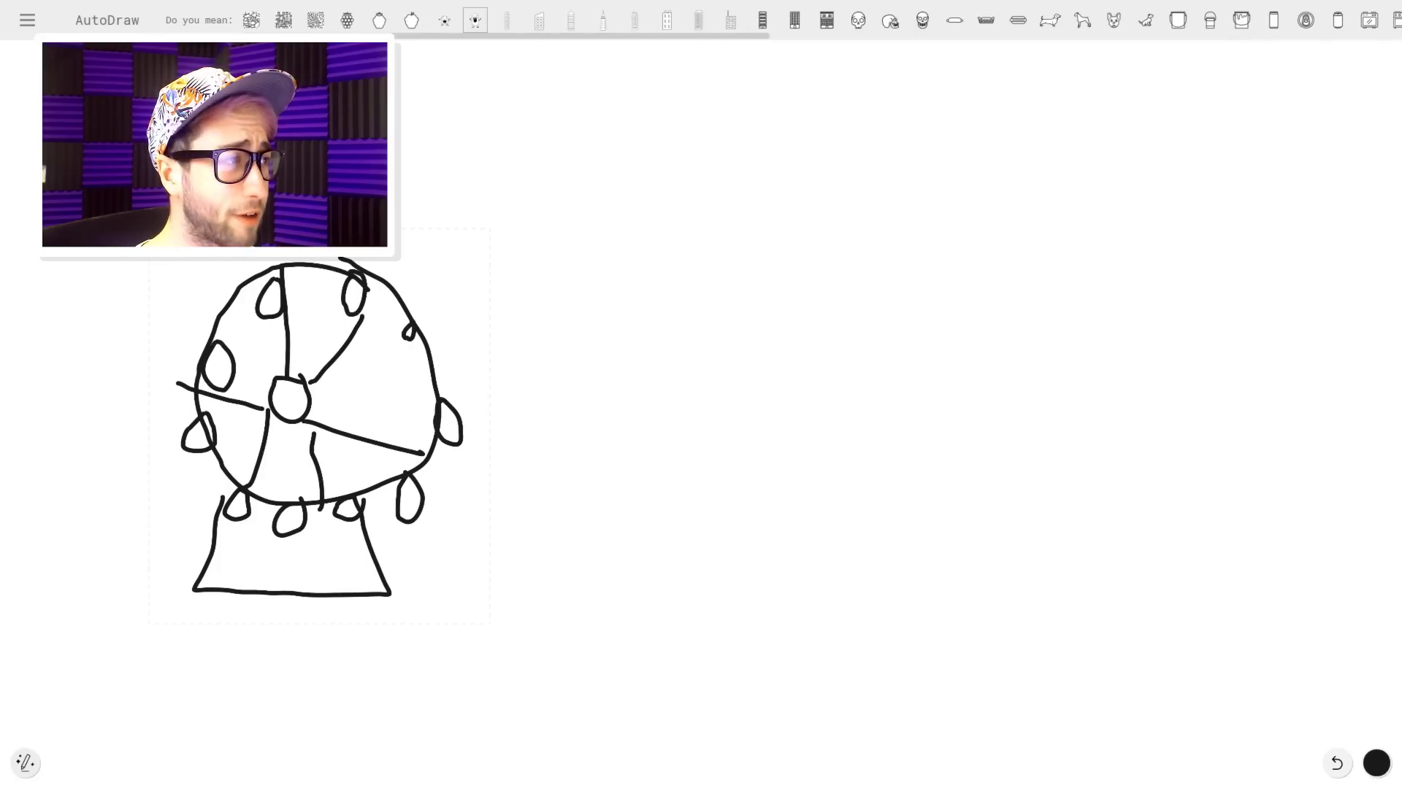
scroll(531, 46, right, 3)
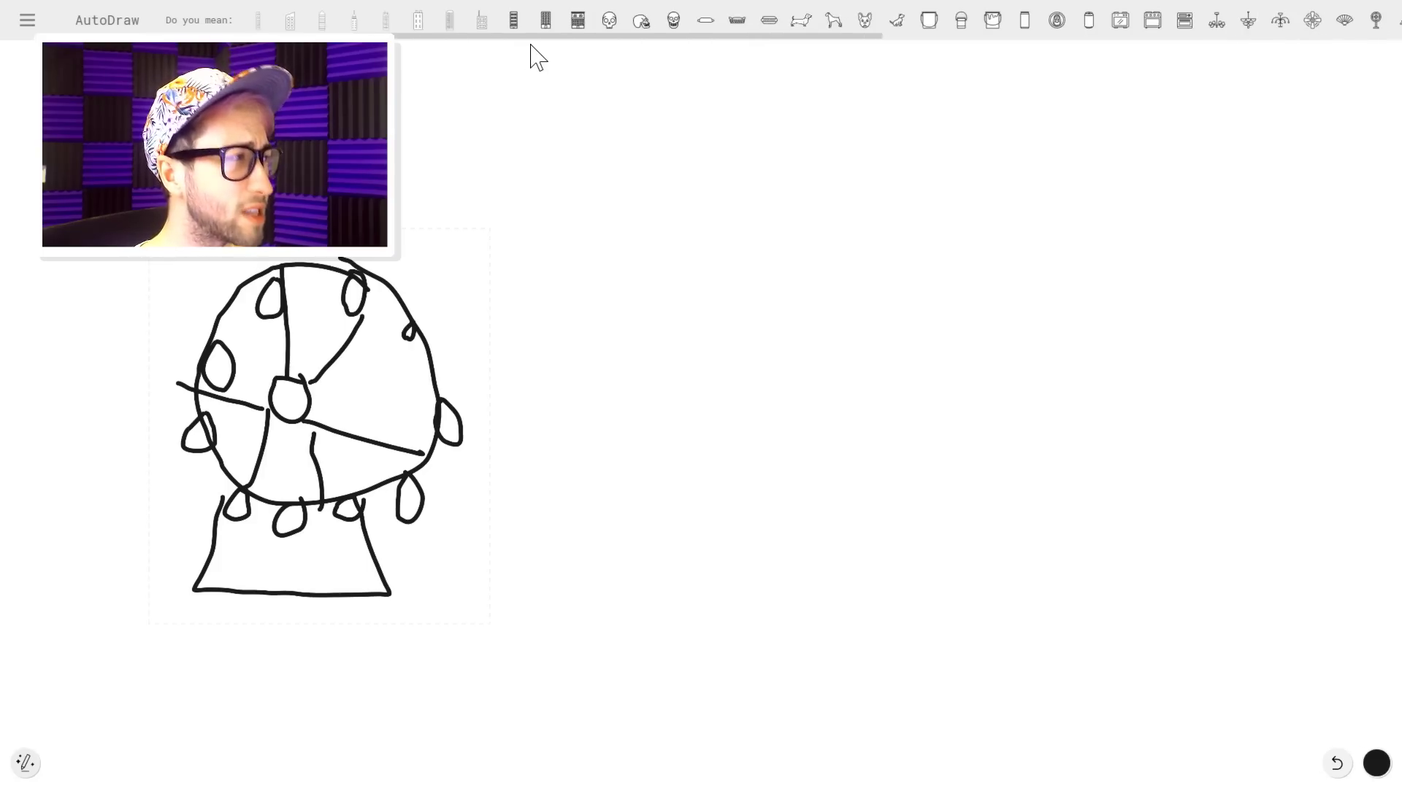
scroll(533, 47, right, 2)
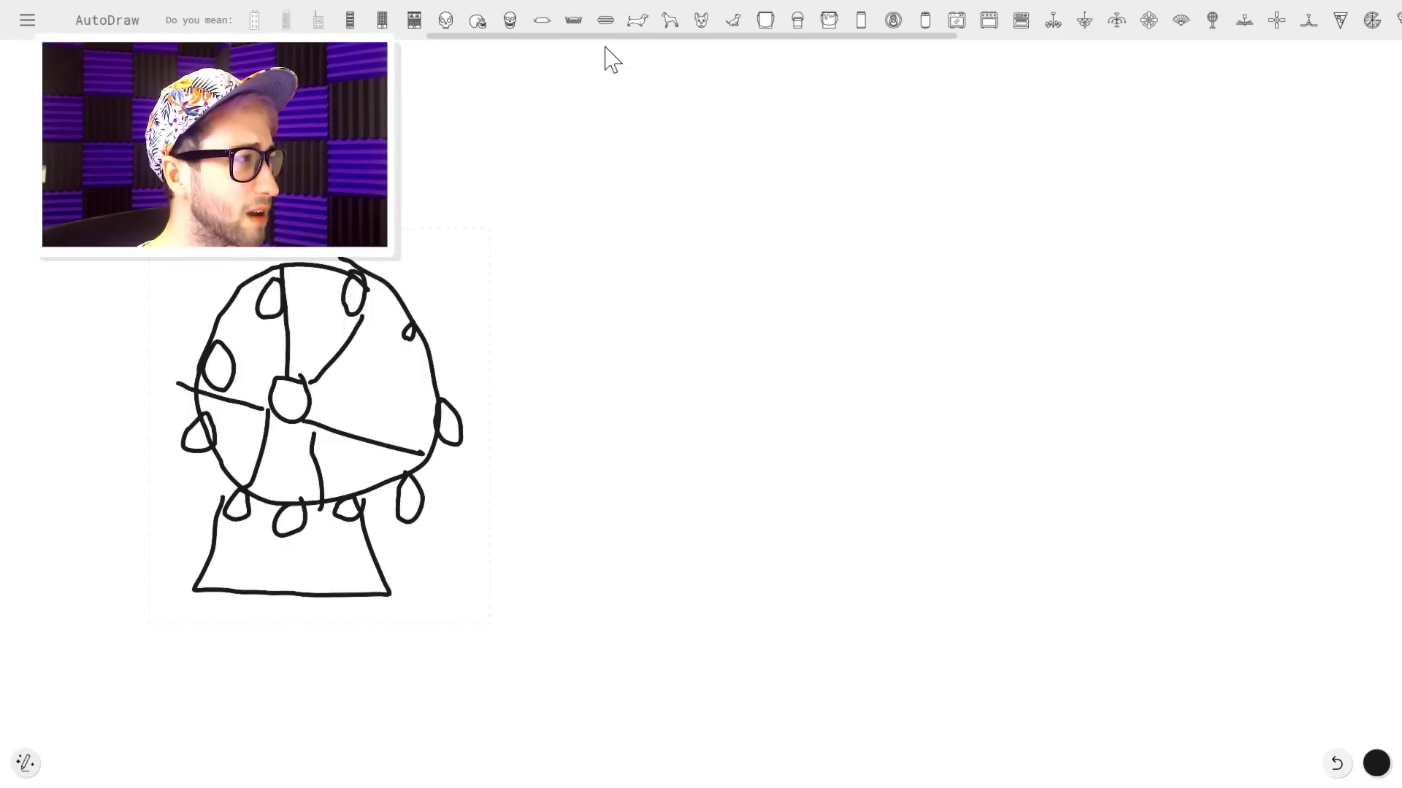
click(1211, 22)
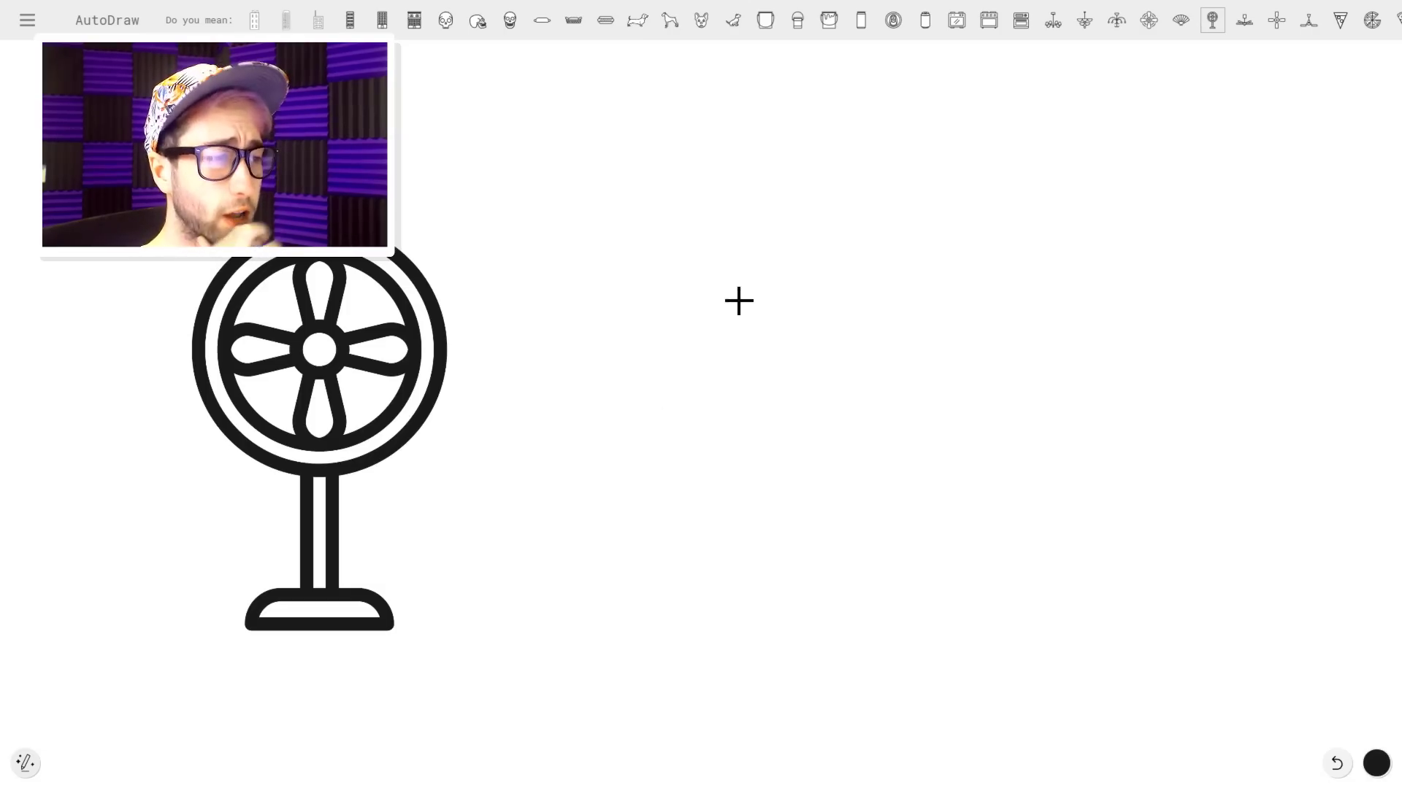
Sketch a wavy roller coaster track right of the fan with eight support legs.
mouse_move(861, 313)
mouse_down()
mouse_move(691, 265)
mouse_move(626, 474)
mouse_move(1133, 362)
mouse_move(1329, 363)
mouse_move(1056, 303)
mouse_move(851, 305)
mouse_up()
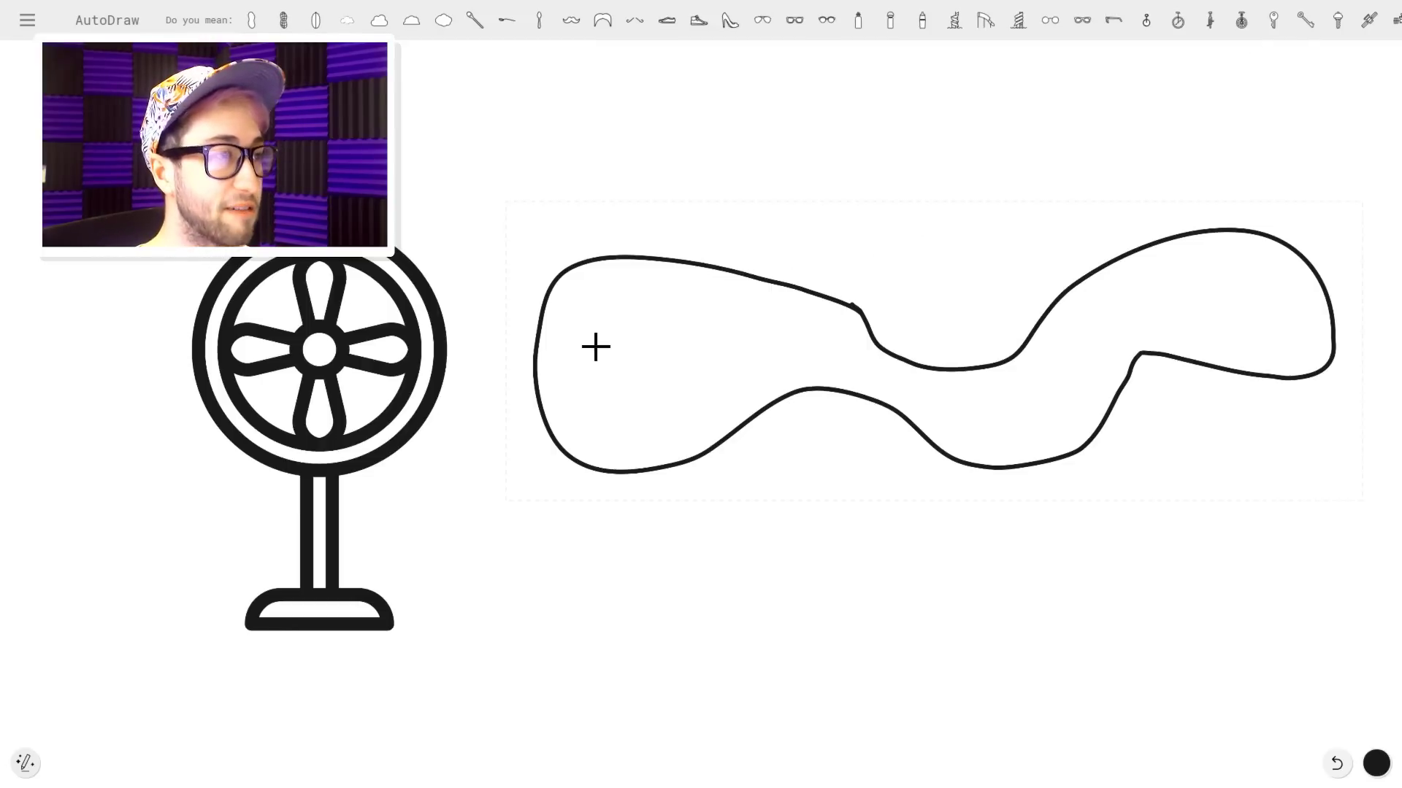
drag(535, 342, 519, 672)
drag(576, 475, 595, 612)
drag(671, 471, 706, 596)
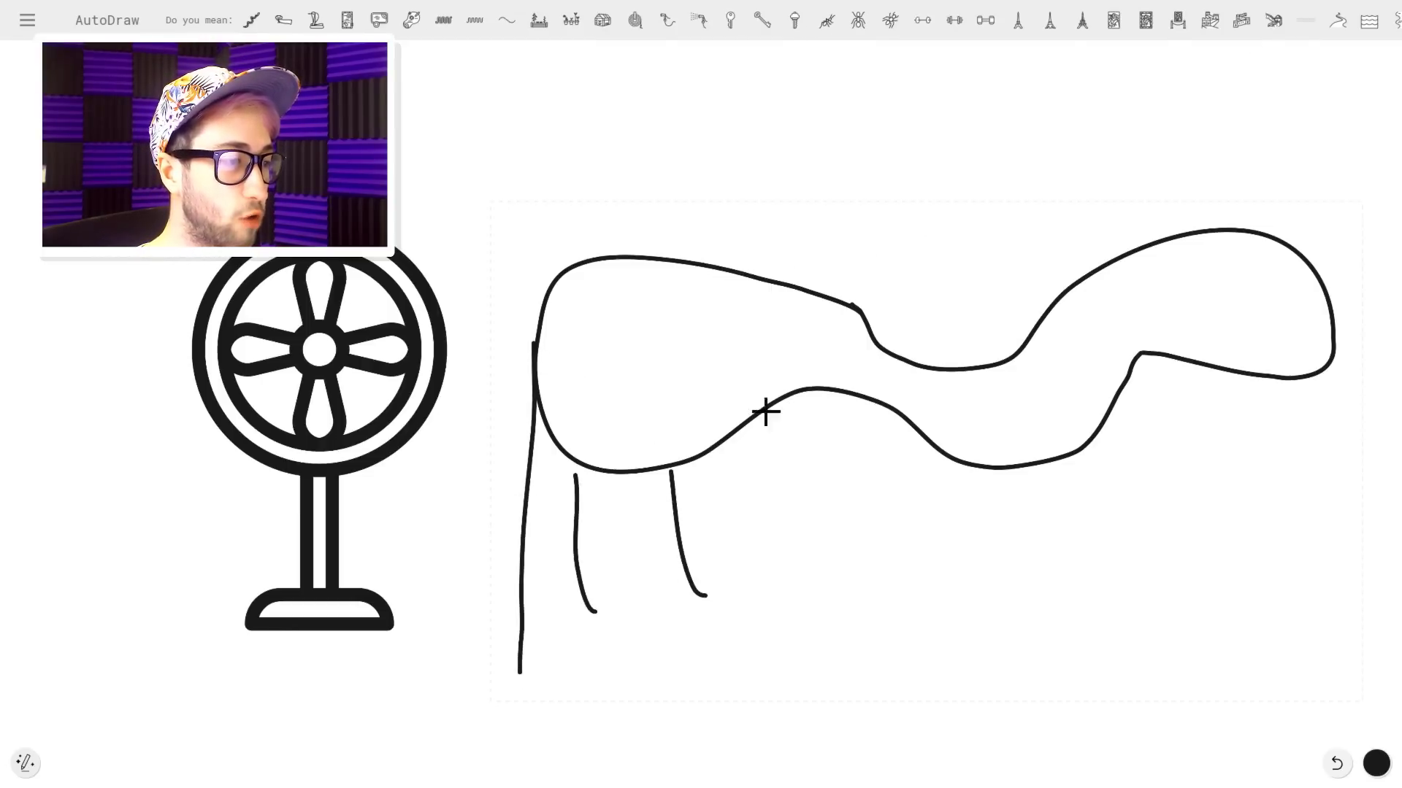
drag(767, 371, 747, 528)
drag(613, 267, 603, 390)
drag(707, 268, 747, 409)
drag(796, 326, 801, 418)
drag(825, 419, 808, 670)
Add seven more support legs, then replace the sketch with a looping roller coaster drawing.
drag(859, 377, 896, 604)
drag(932, 486, 947, 605)
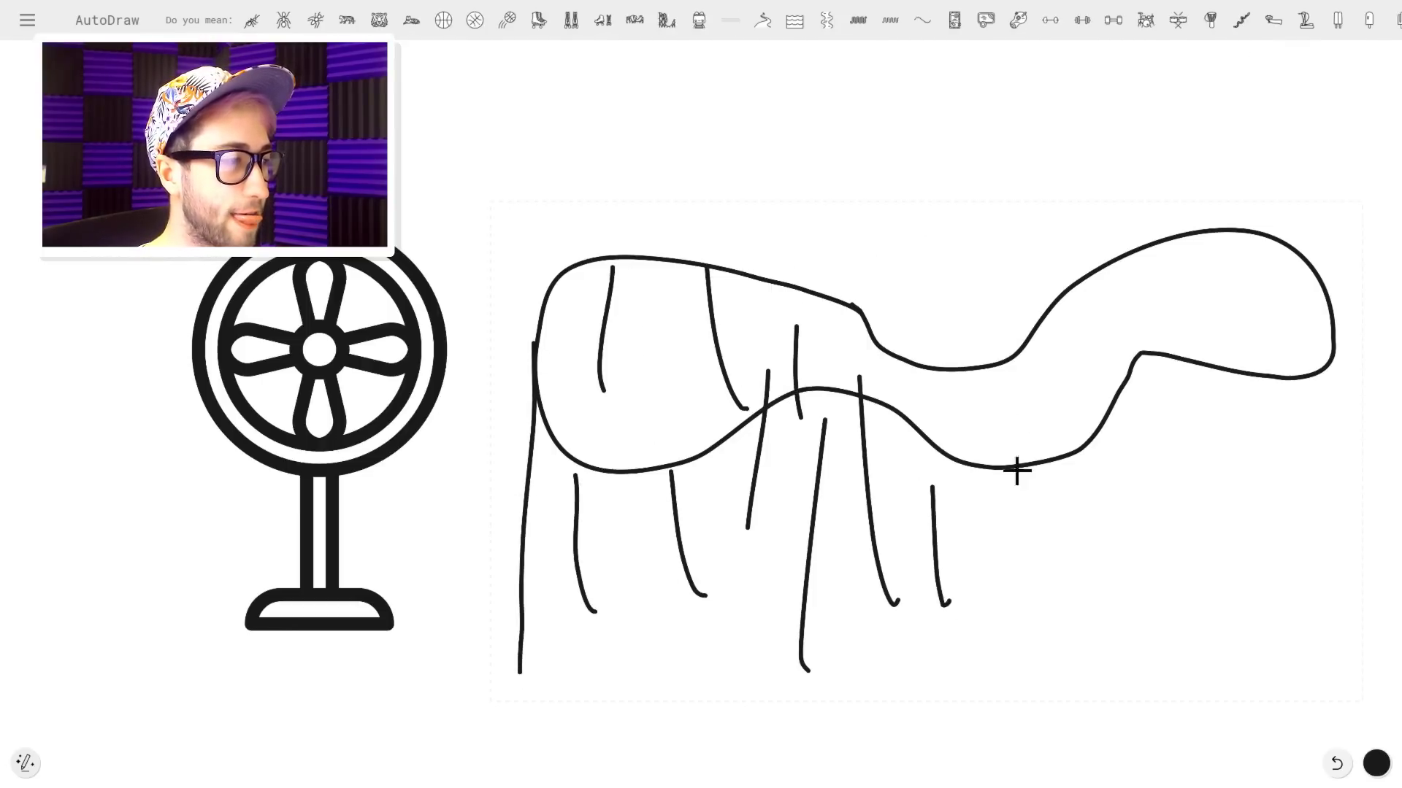
drag(1017, 480, 1050, 585)
drag(1077, 307, 1098, 555)
drag(1175, 291, 1210, 517)
drag(1244, 303, 1287, 490)
drag(1350, 303, 1355, 436)
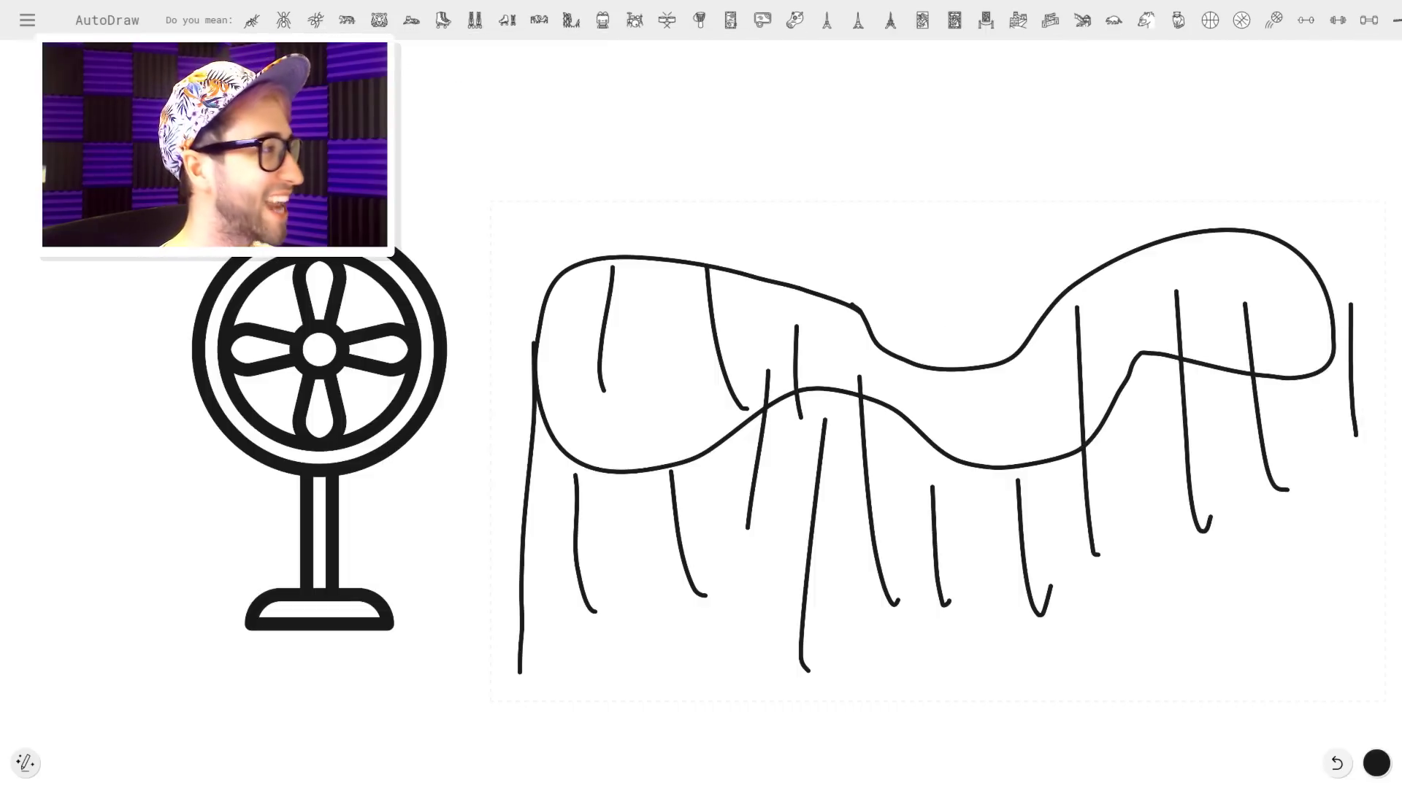
click(572, 22)
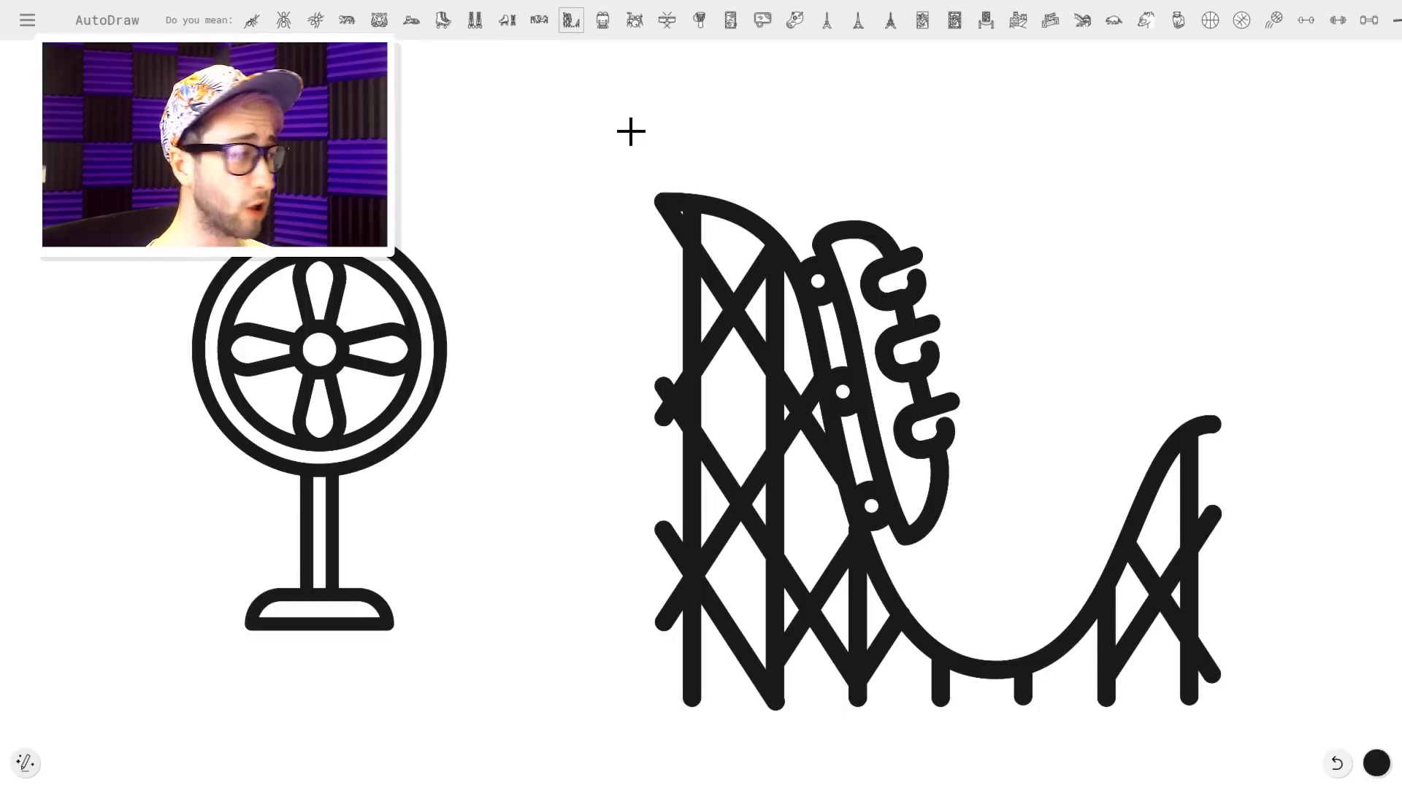
click(538, 21)
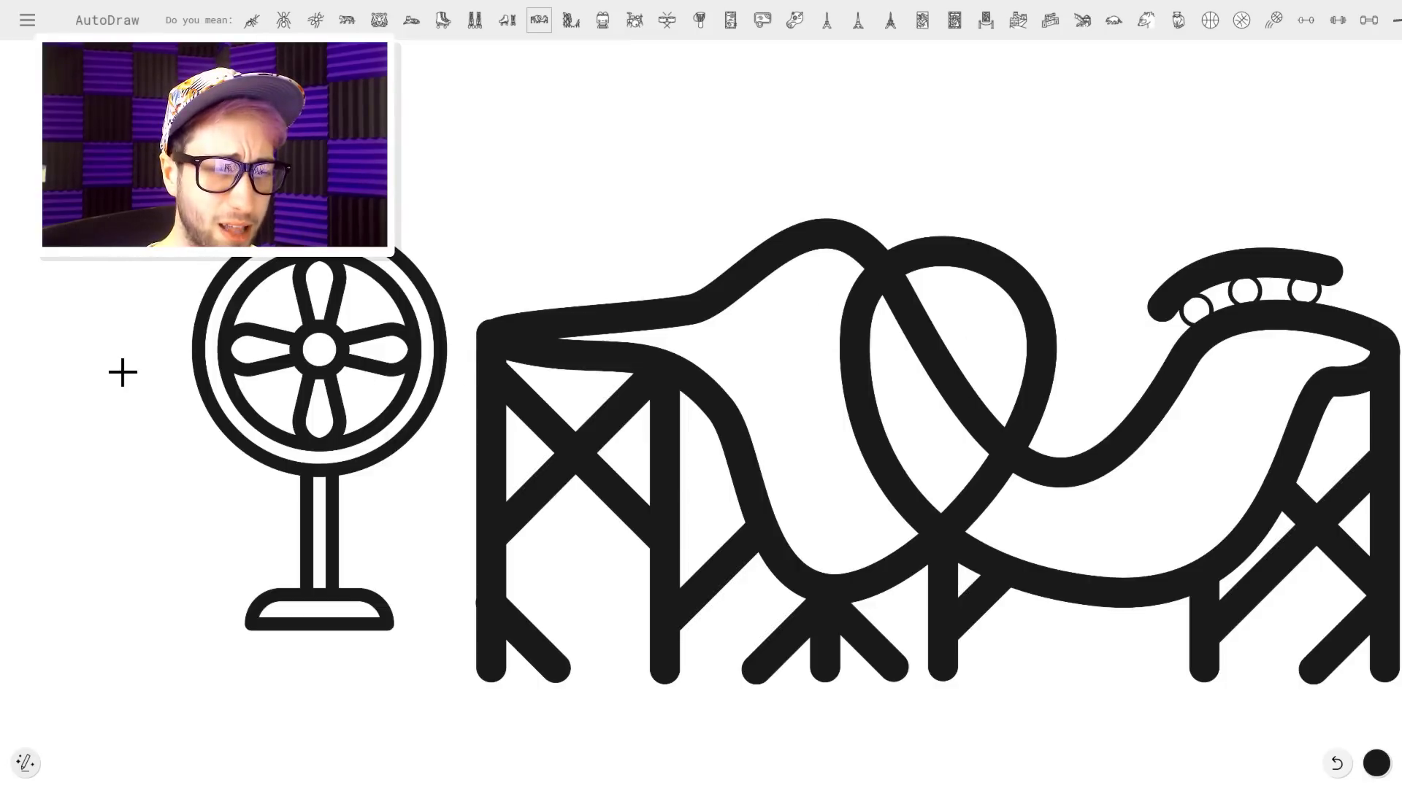
Sketch a rough banded tower at the far left, beside the fan.
mouse_move(68, 382)
mouse_down()
mouse_move(94, 457)
mouse_move(156, 468)
mouse_up()
mouse_move(48, 421)
mouse_down()
mouse_move(84, 479)
mouse_move(155, 498)
mouse_up()
mouse_move(15, 511)
mouse_down()
mouse_move(152, 568)
mouse_move(16, 519)
mouse_move(8, 571)
mouse_move(124, 612)
mouse_move(197, 561)
mouse_move(165, 498)
mouse_up()
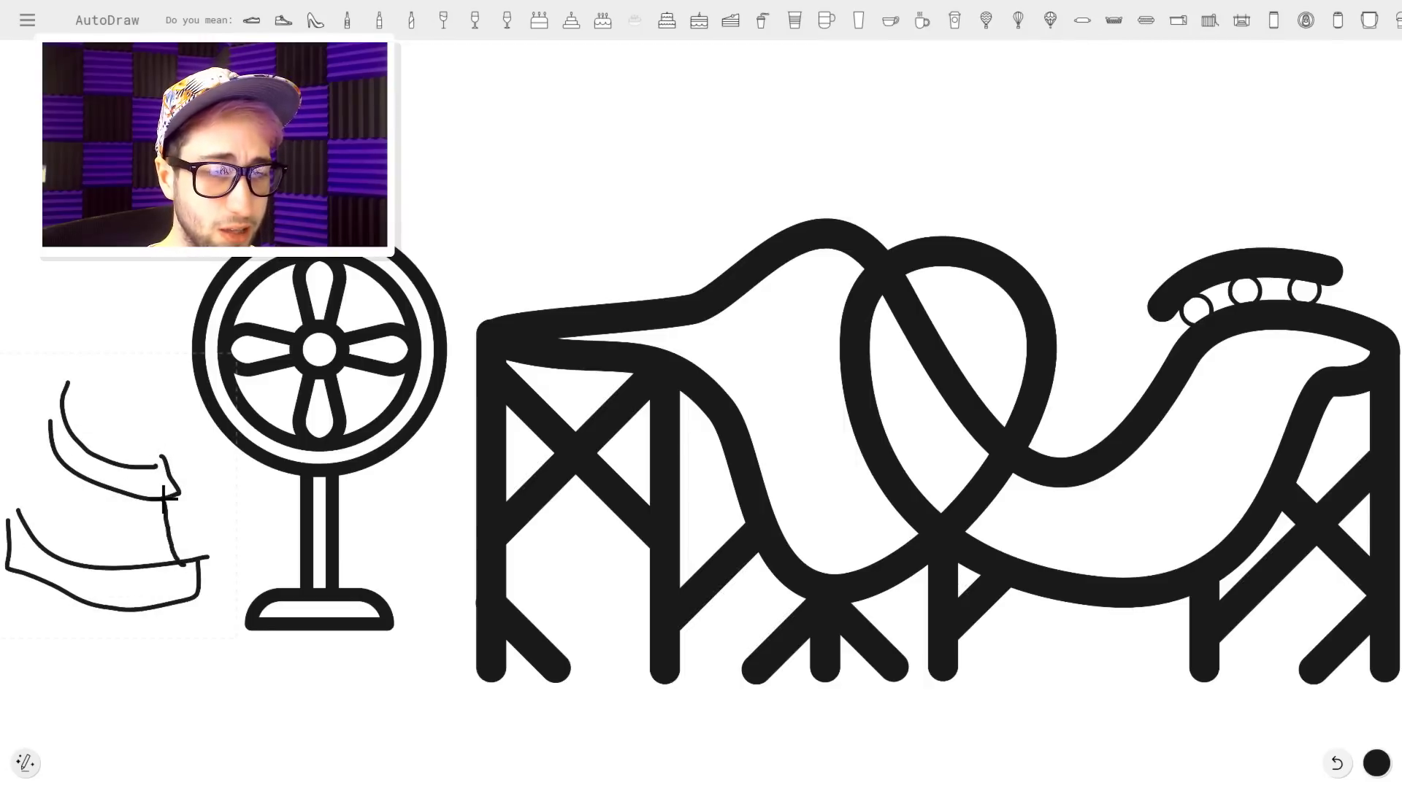
mouse_move(46, 548)
mouse_down()
mouse_move(89, 346)
mouse_move(134, 349)
mouse_move(153, 474)
mouse_up()
mouse_move(181, 603)
mouse_down()
mouse_move(189, 654)
mouse_move(138, 669)
mouse_move(27, 658)
mouse_move(35, 604)
mouse_up()
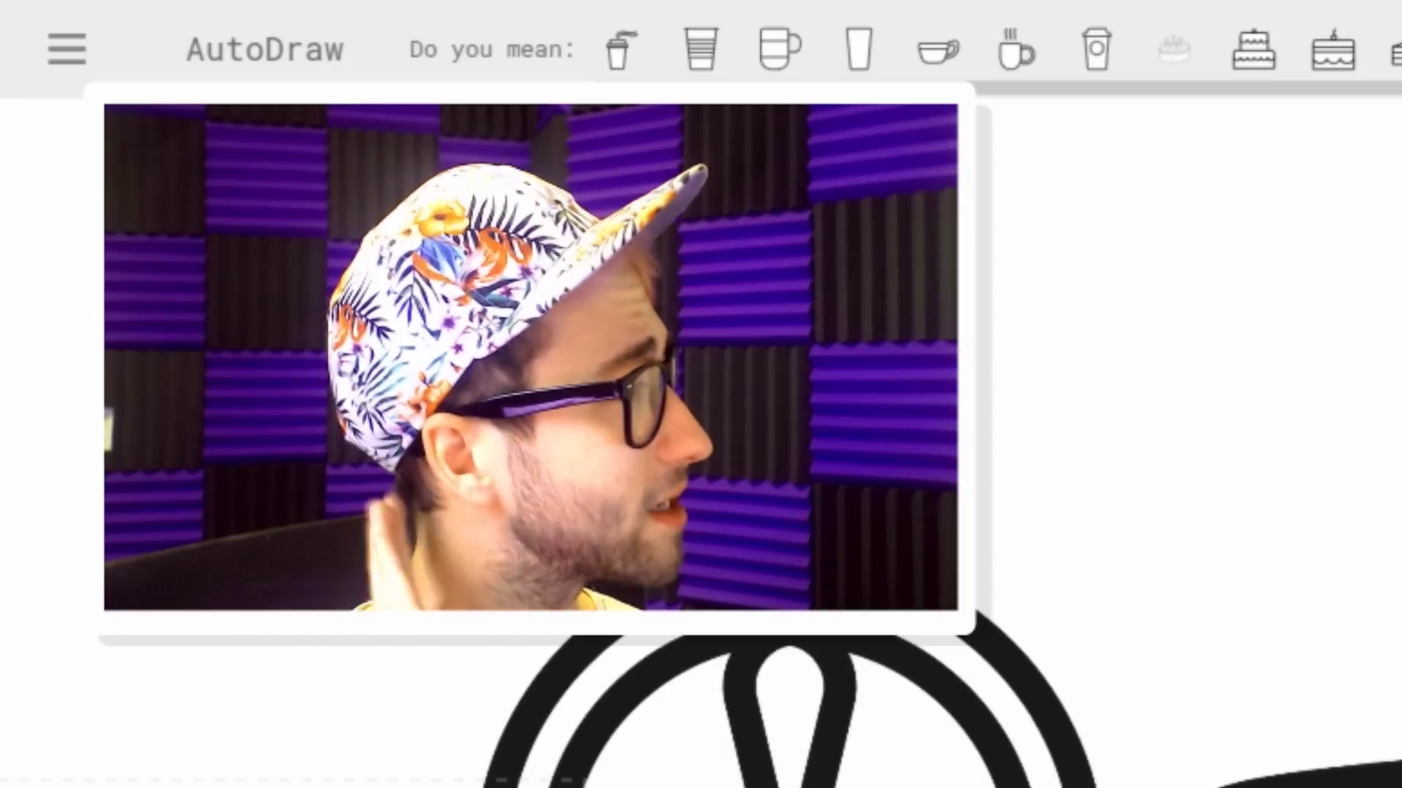
Add spiral stripes to the tower sketch and swap it for the striped lighthouse suggestion.
scroll(616, 29, right, 5)
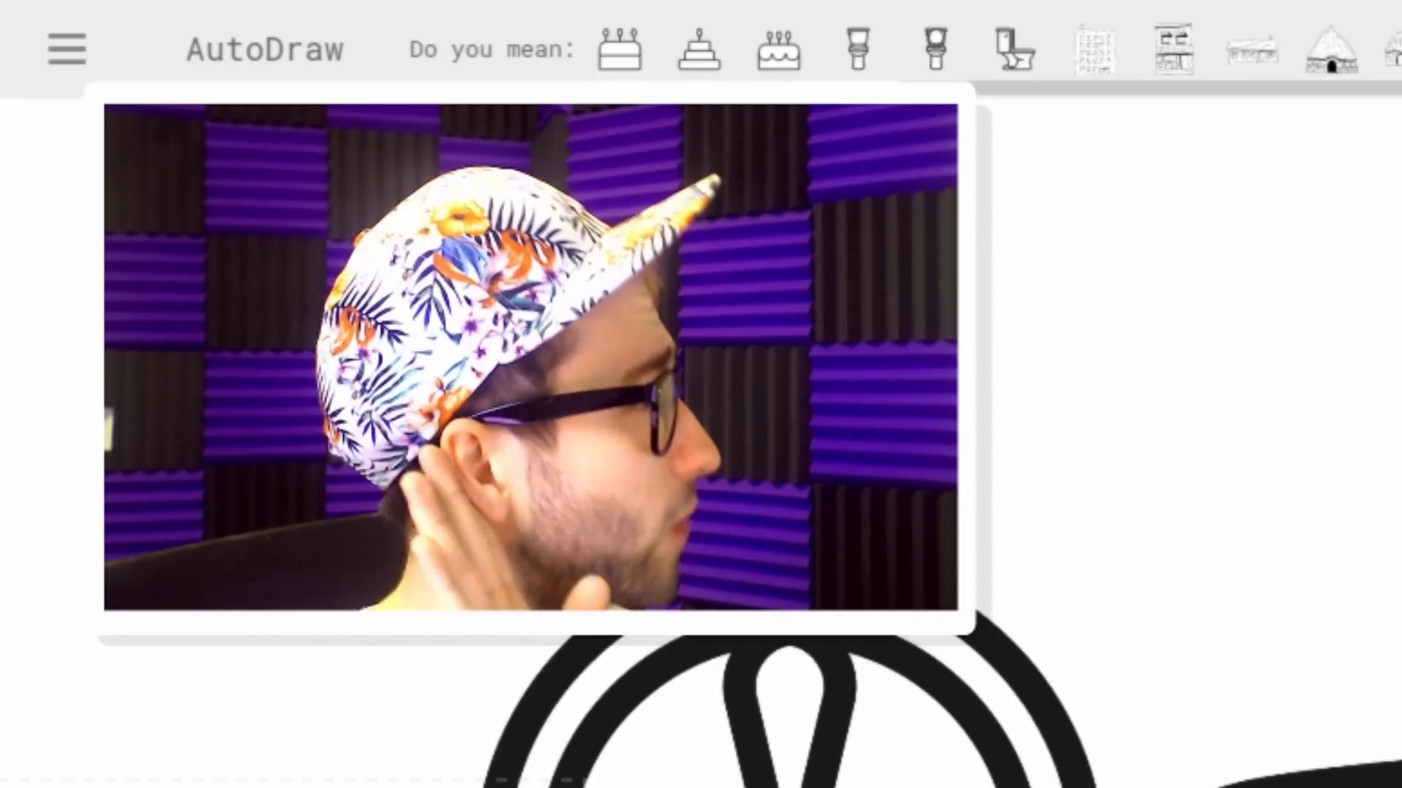
scroll(1387, 49, right, 2)
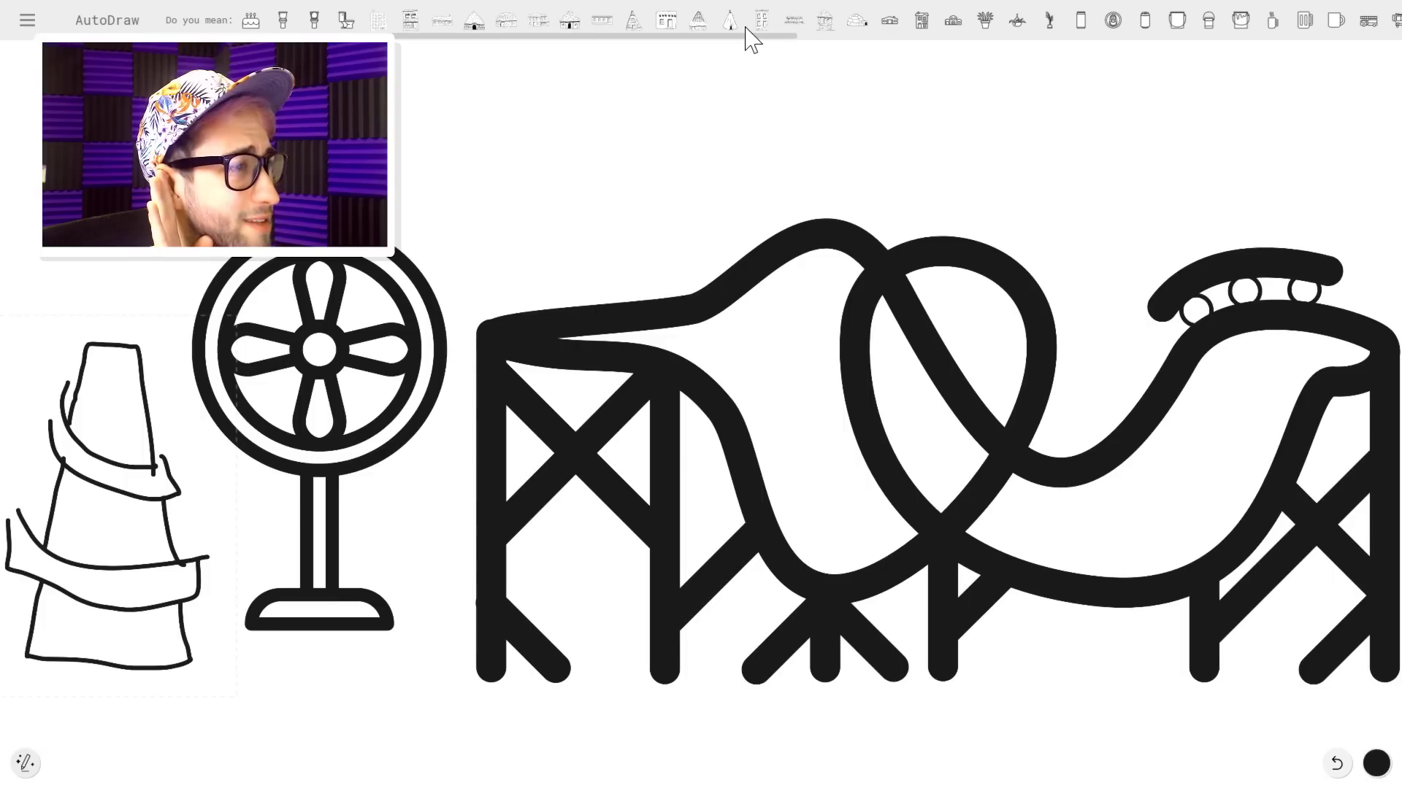
drag(746, 33, 1117, 40)
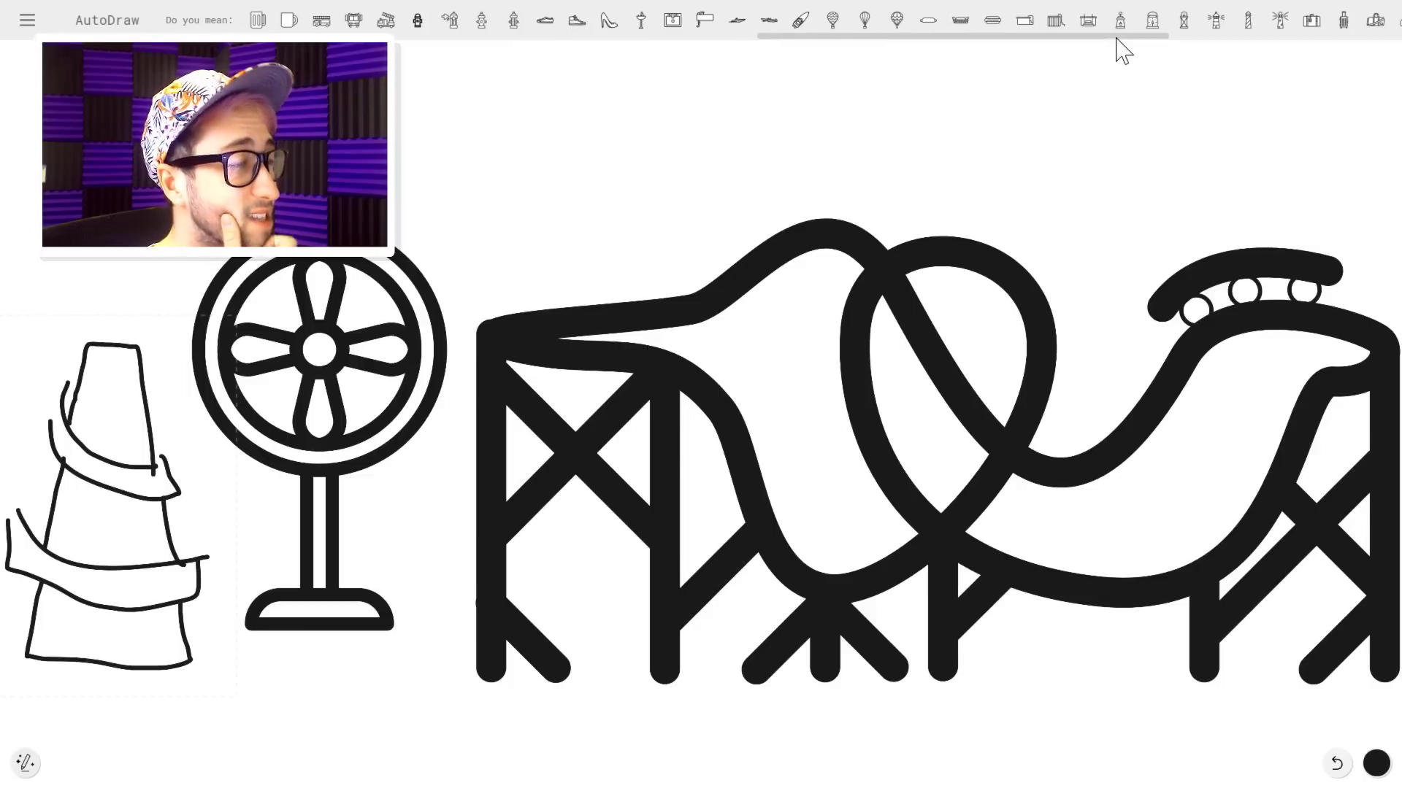
drag(1117, 40, 1223, 39)
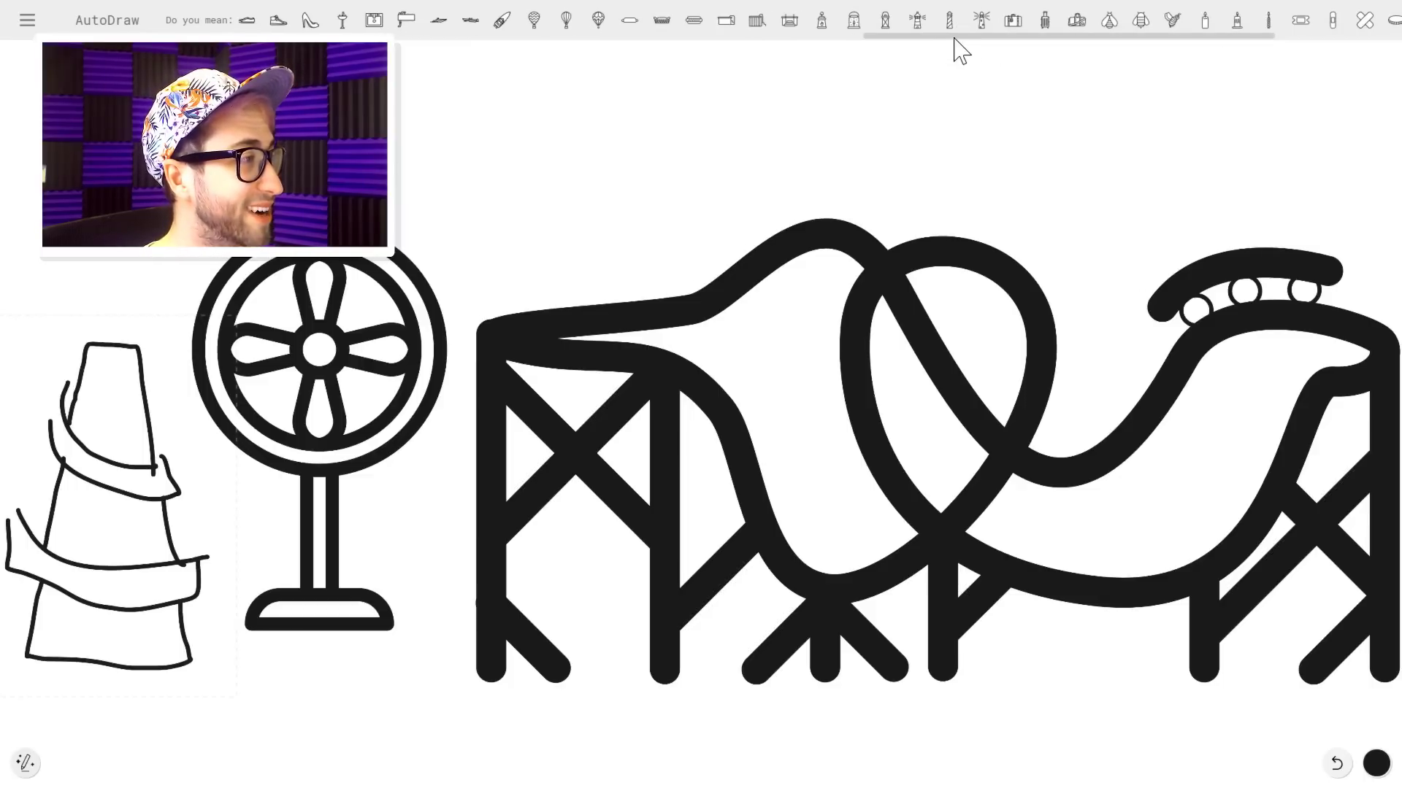
drag(1117, 46, 1221, 48)
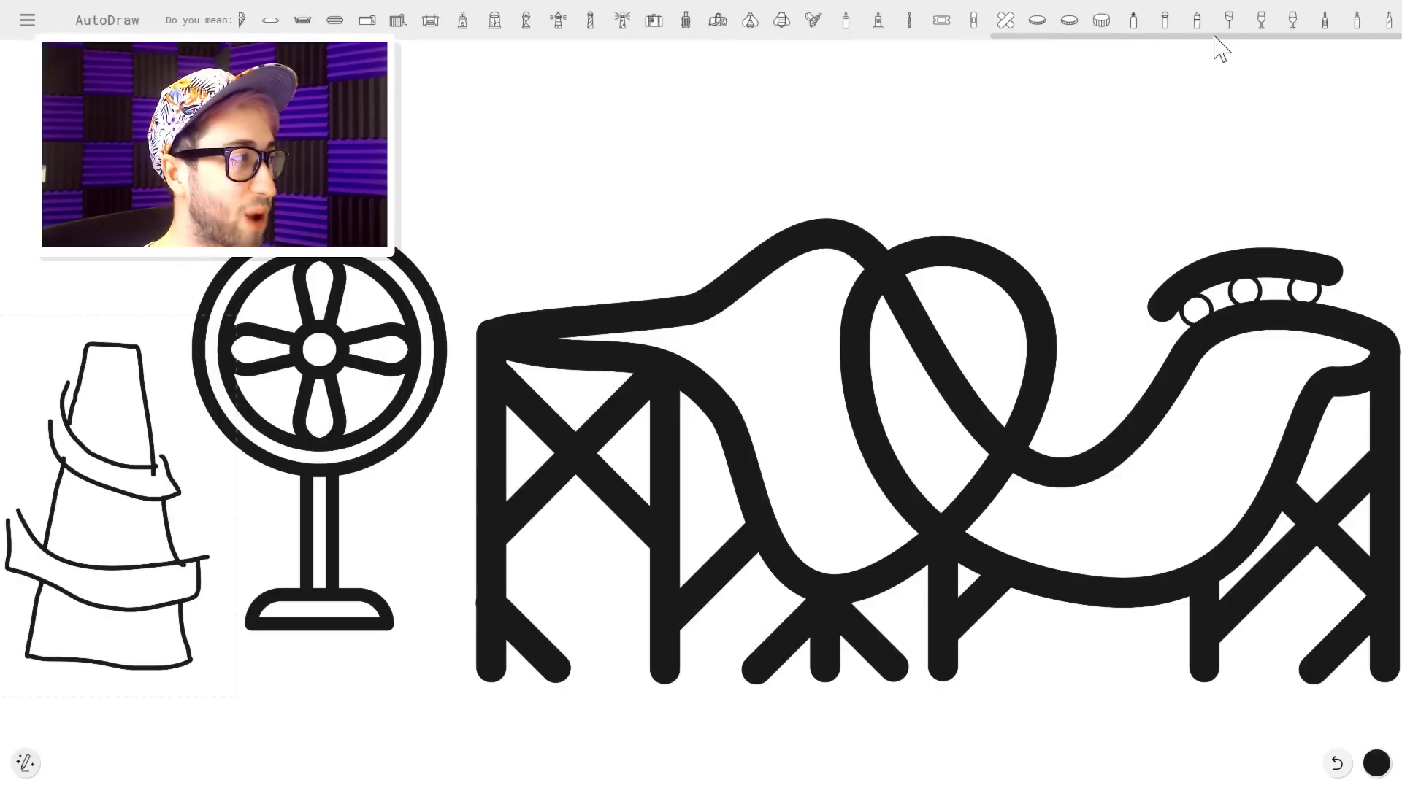
drag(85, 378, 162, 406)
drag(86, 419, 162, 453)
drag(46, 507, 192, 520)
drag(77, 551, 184, 563)
drag(61, 620, 211, 681)
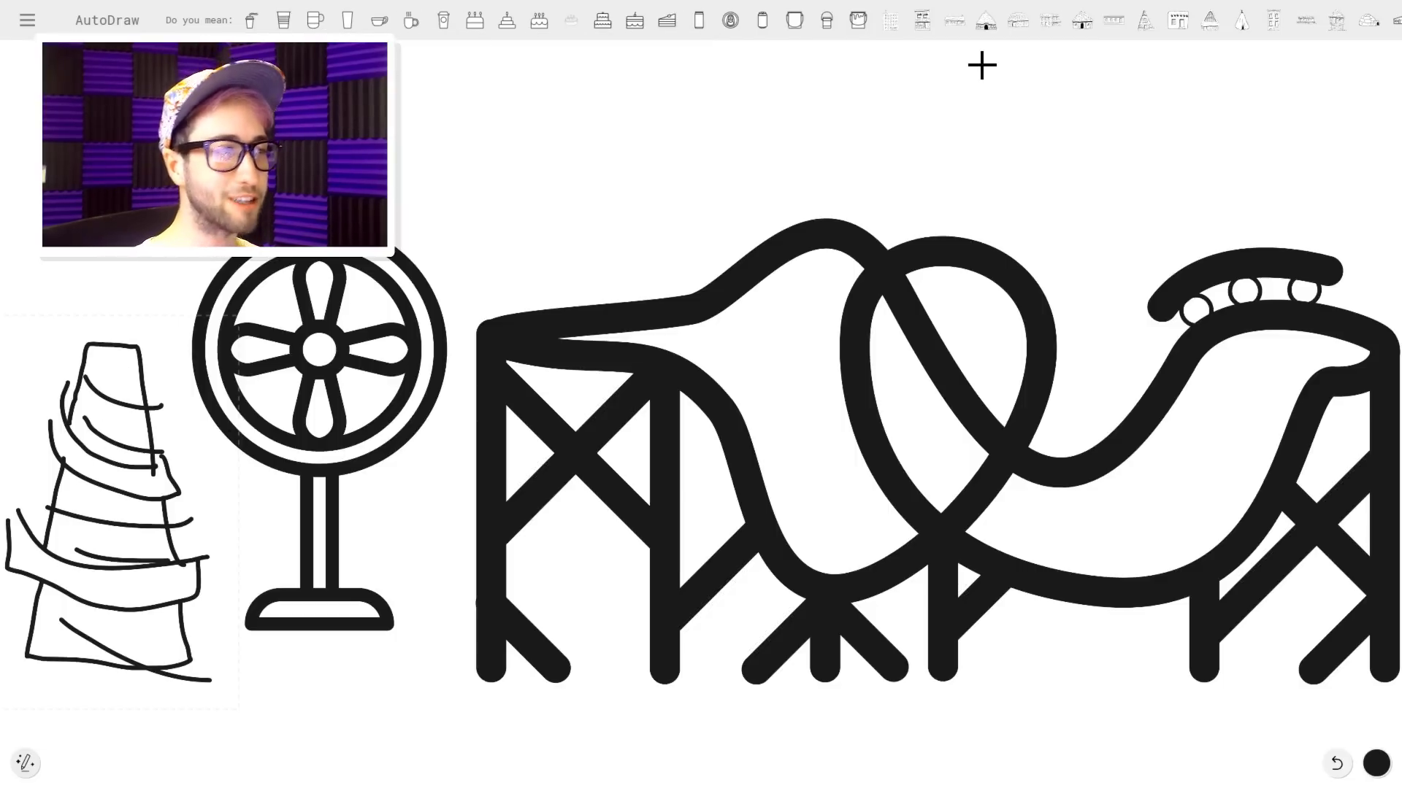
drag(691, 36, 1179, 31)
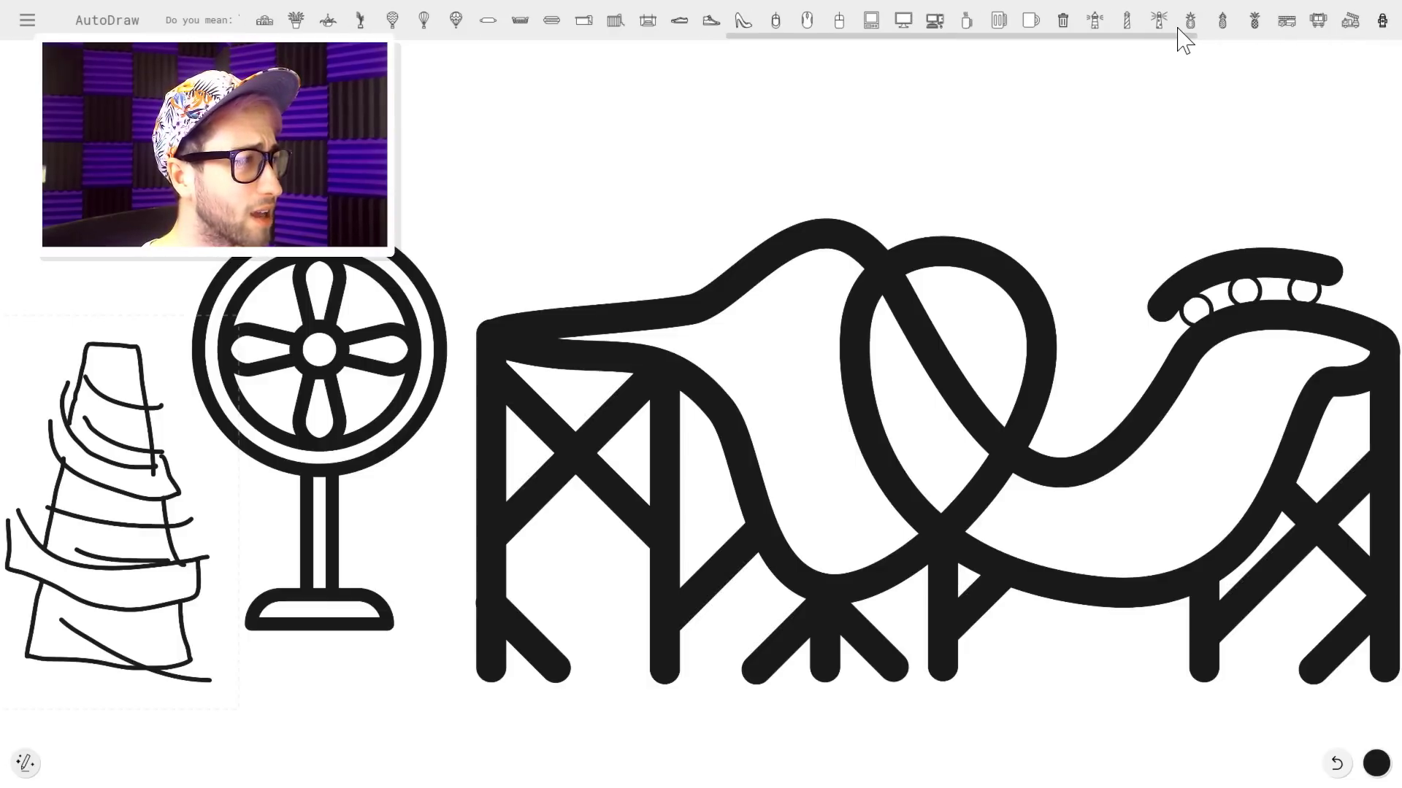
click(1127, 22)
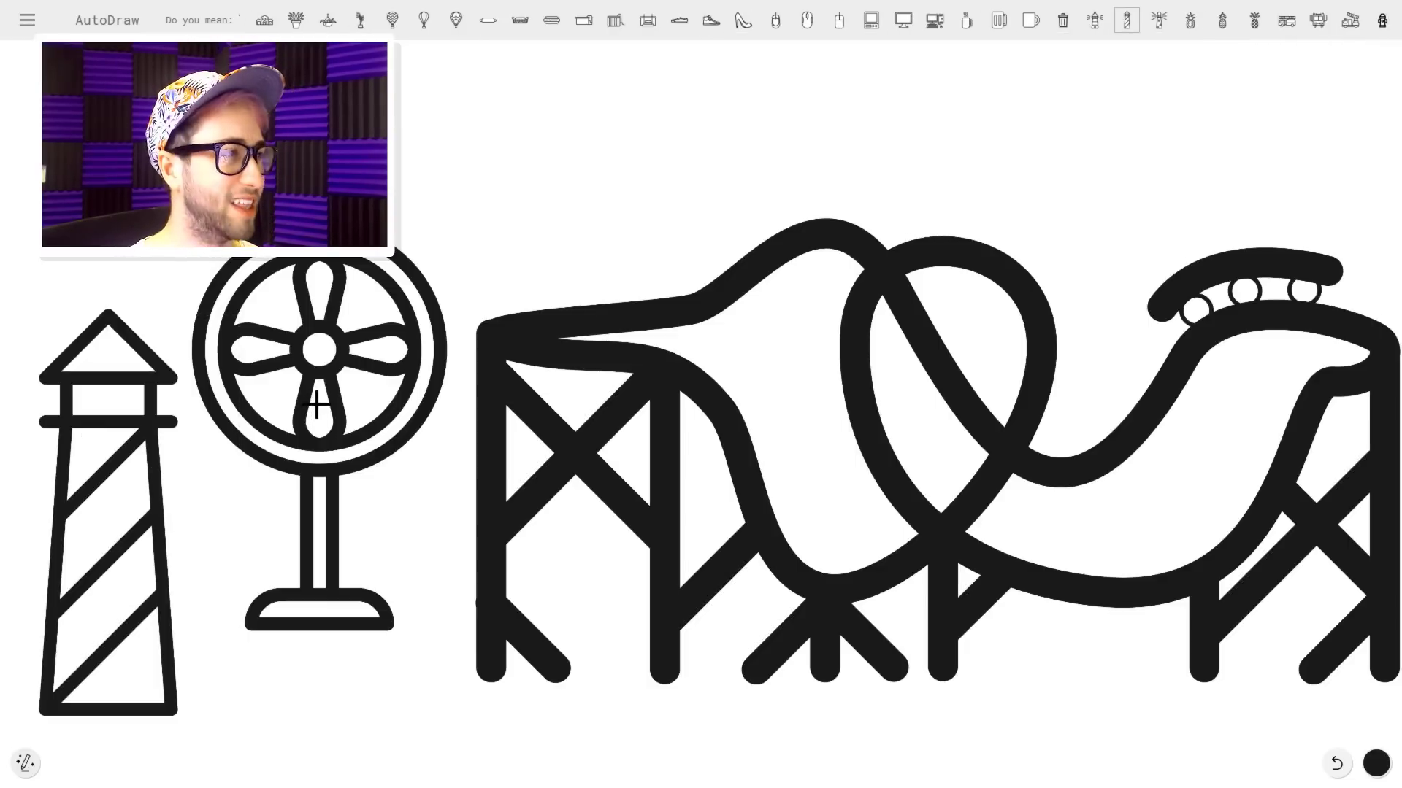
Draw a green ground line, replace it with the grass suggestion, then return to black.
click(1376, 763)
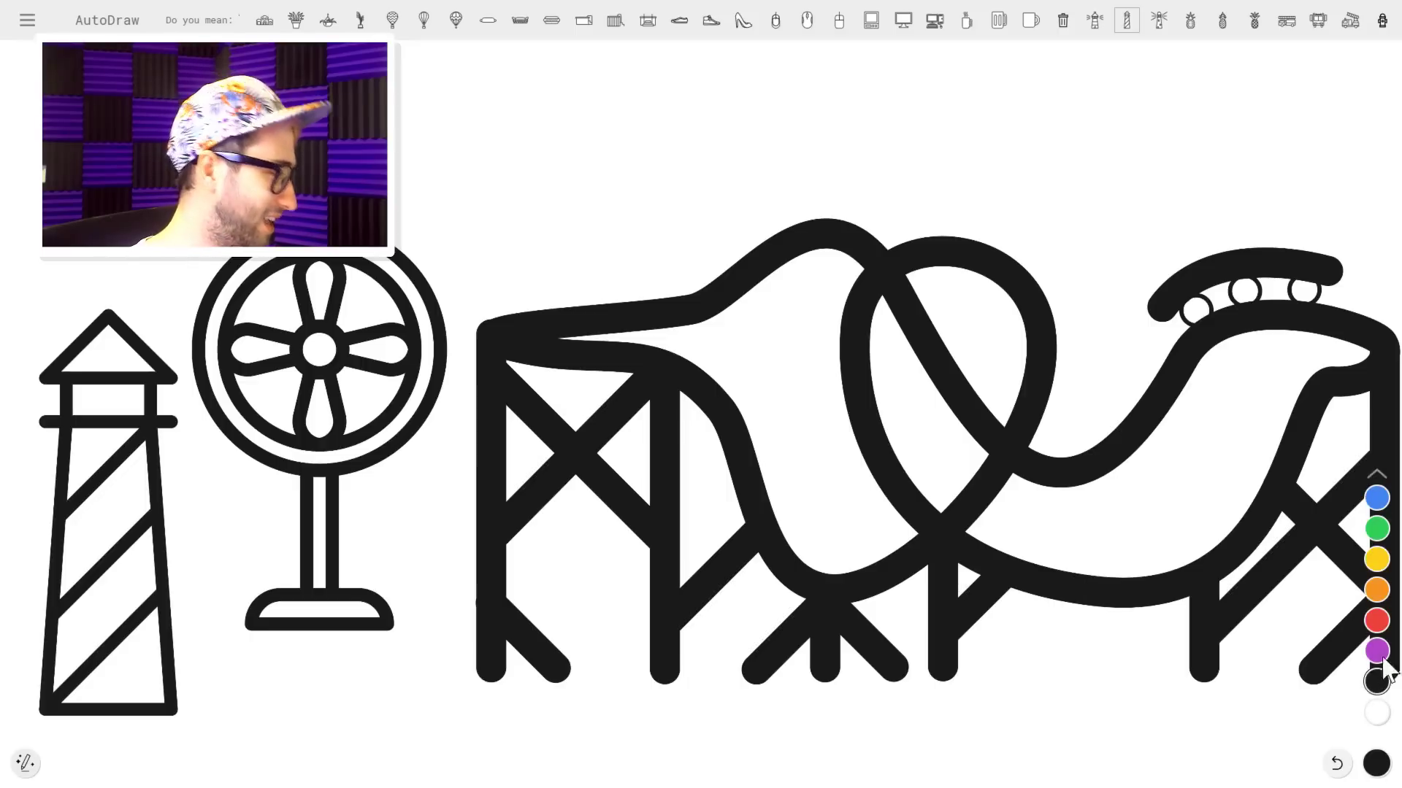
click(1377, 528)
mouse_move(35, 727)
mouse_down()
mouse_move(98, 733)
mouse_move(203, 697)
mouse_move(377, 681)
mouse_move(599, 700)
mouse_move(947, 668)
mouse_move(1176, 688)
mouse_move(1398, 631)
mouse_up()
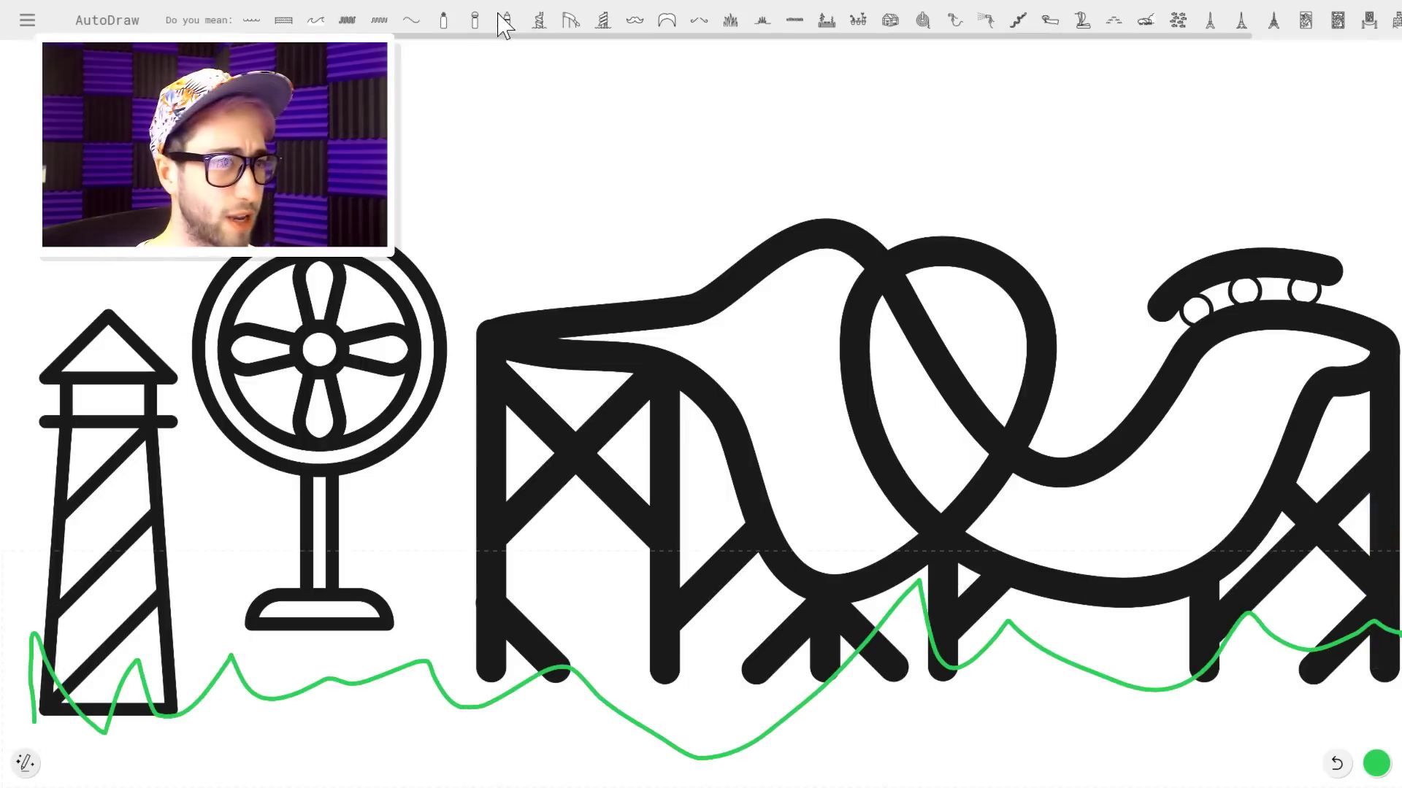
click(793, 20)
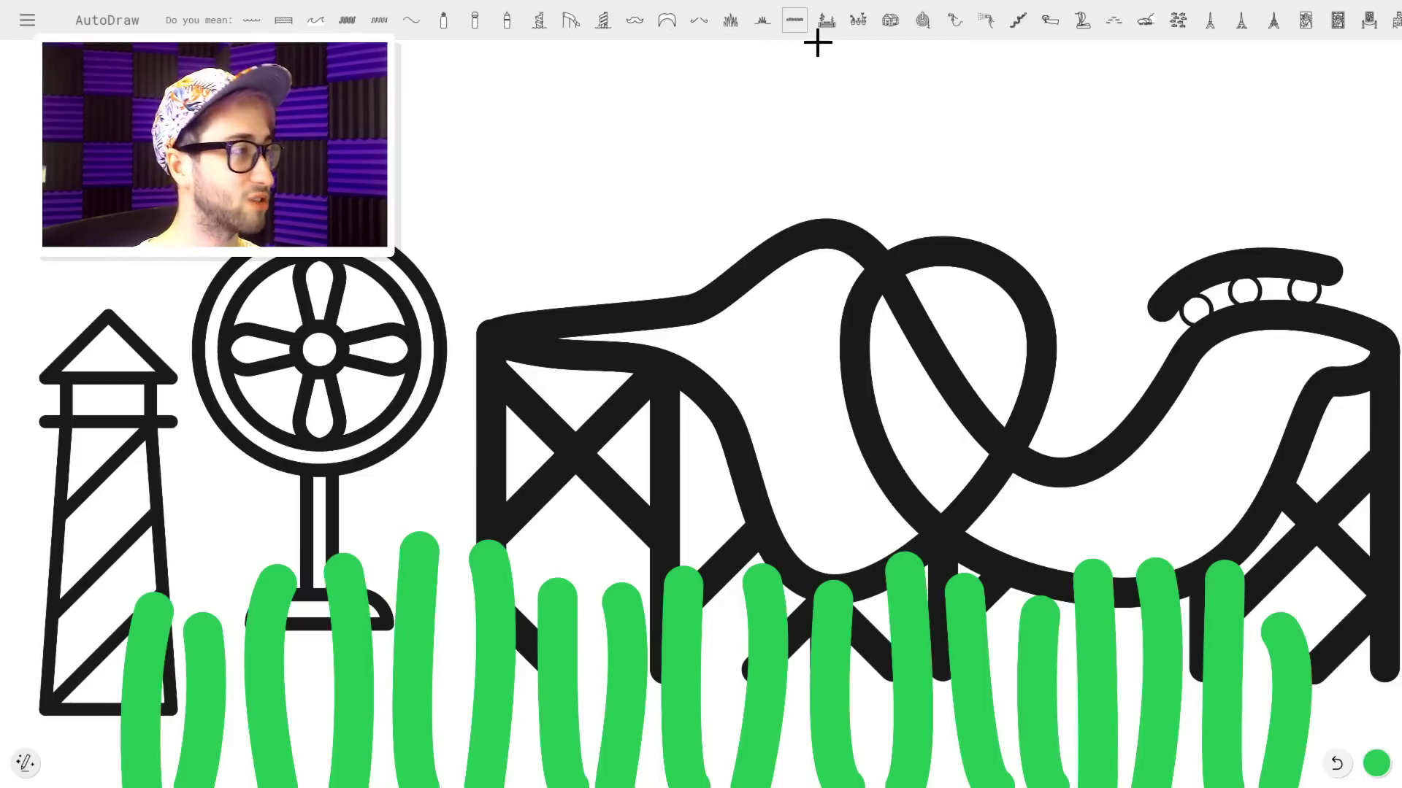
click(1376, 763)
click(1377, 681)
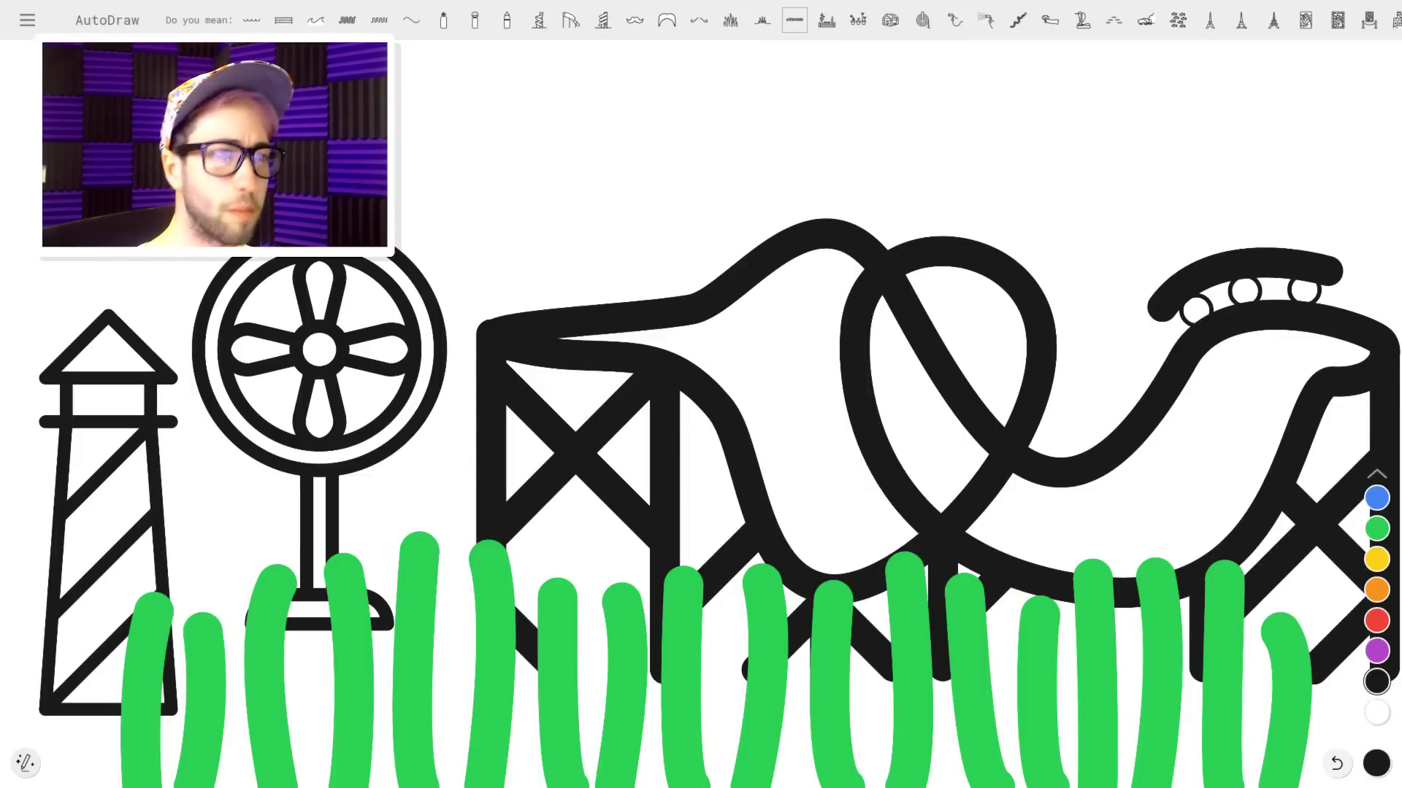
Sketch a cloud above the roller coaster and replace it with a clean cloud drawing.
drag(395, 86, 400, 117)
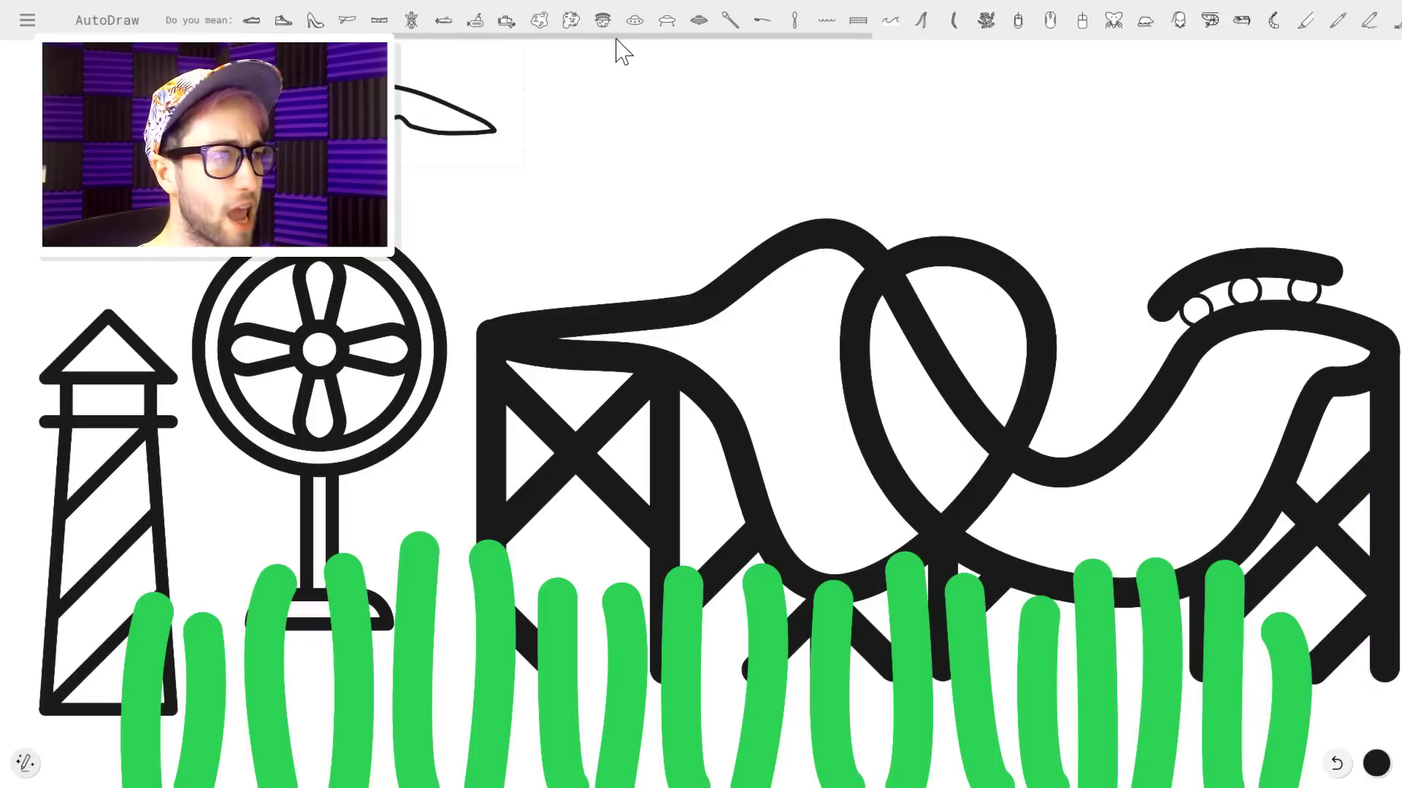
mouse_move(787, 74)
mouse_down()
mouse_move(767, 134)
mouse_move(686, 60)
mouse_up()
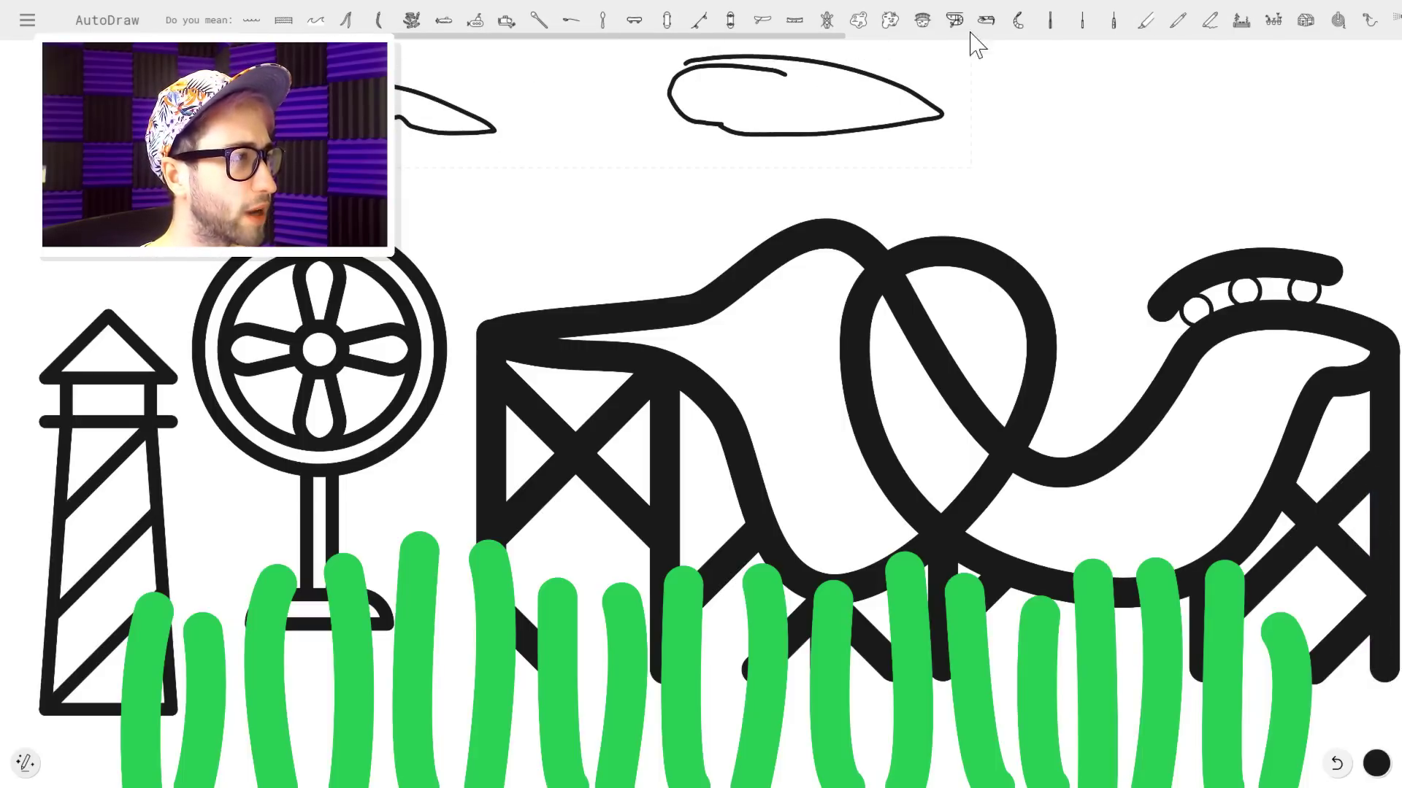
click(1017, 24)
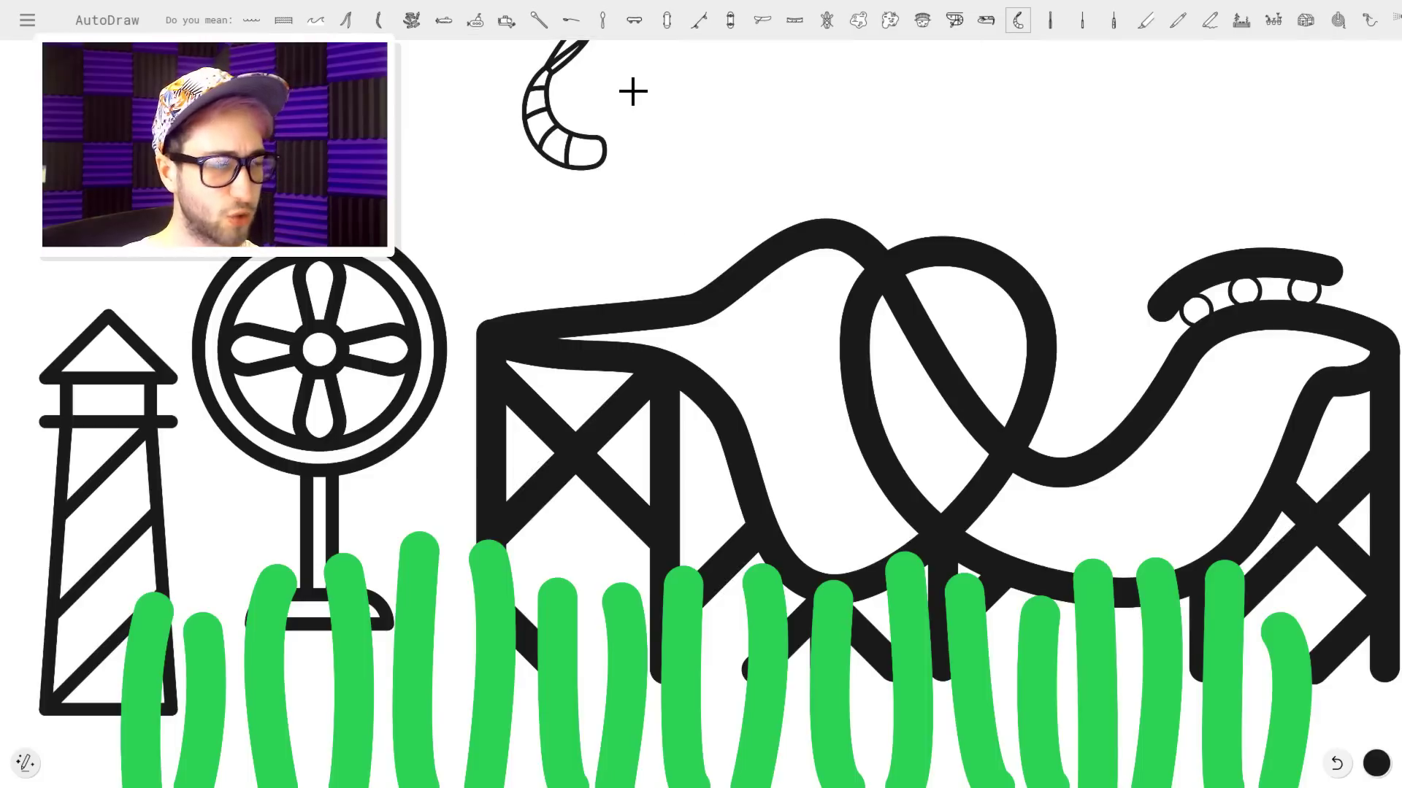
key(ctrl+z)
key(ctrl+z)
key(ctrl+z)
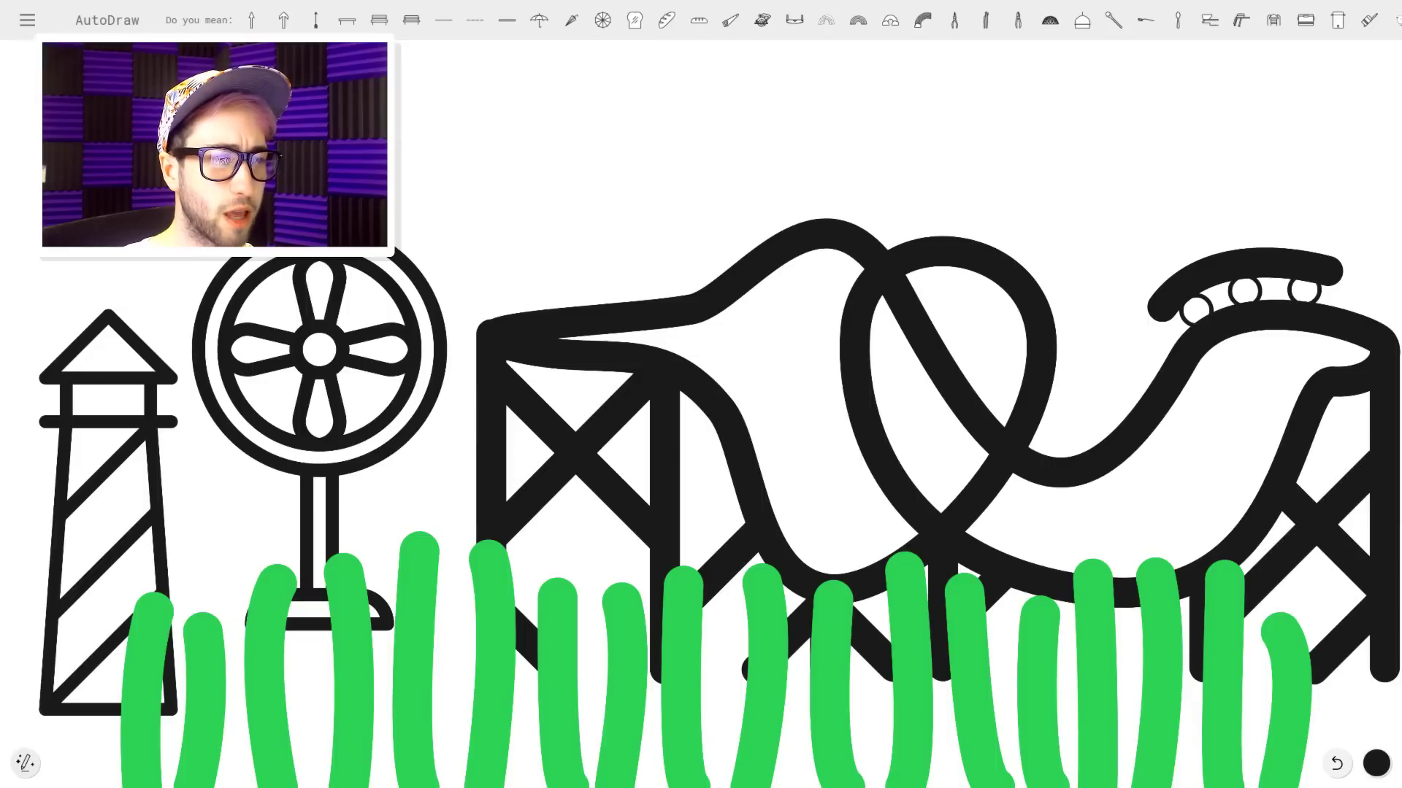
mouse_move(578, 182)
mouse_down()
mouse_move(692, 216)
mouse_move(570, 170)
mouse_up()
click(348, 21)
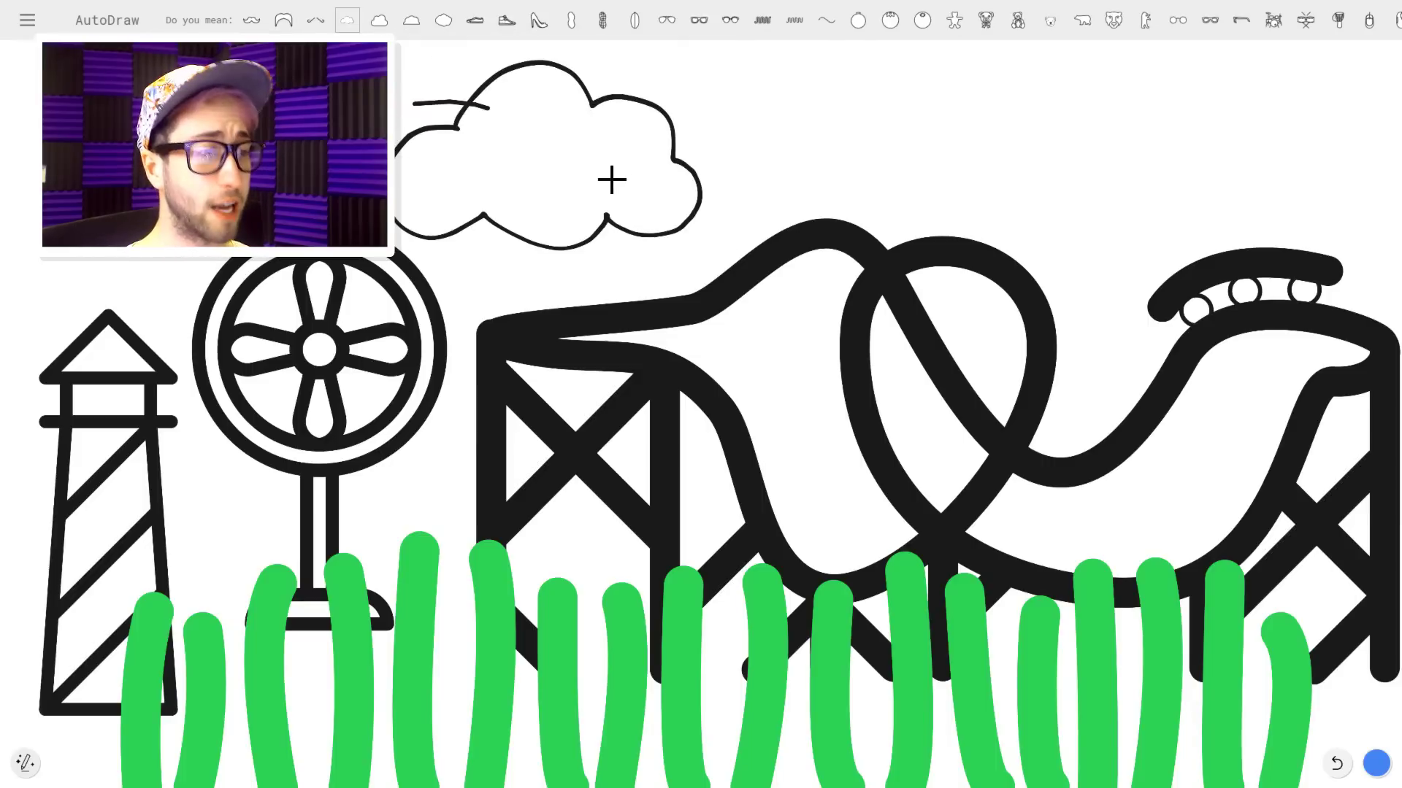
Scribble blue rain under the cloud and swap it for the dashed rain suggestion.
drag(461, 224, 381, 317)
drag(467, 276, 438, 343)
drag(606, 270, 527, 383)
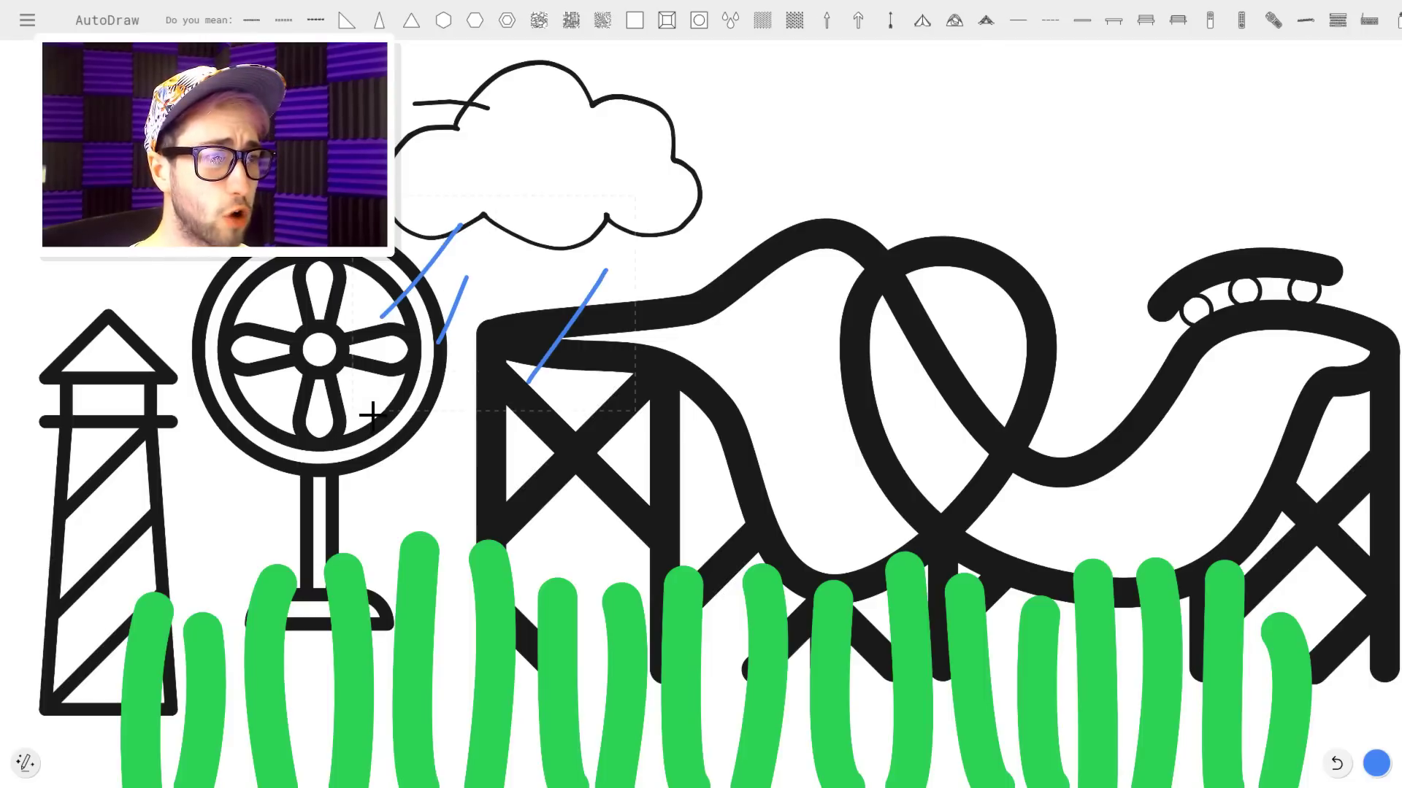
drag(372, 413, 327, 465)
drag(488, 461, 478, 481)
drag(642, 447, 628, 485)
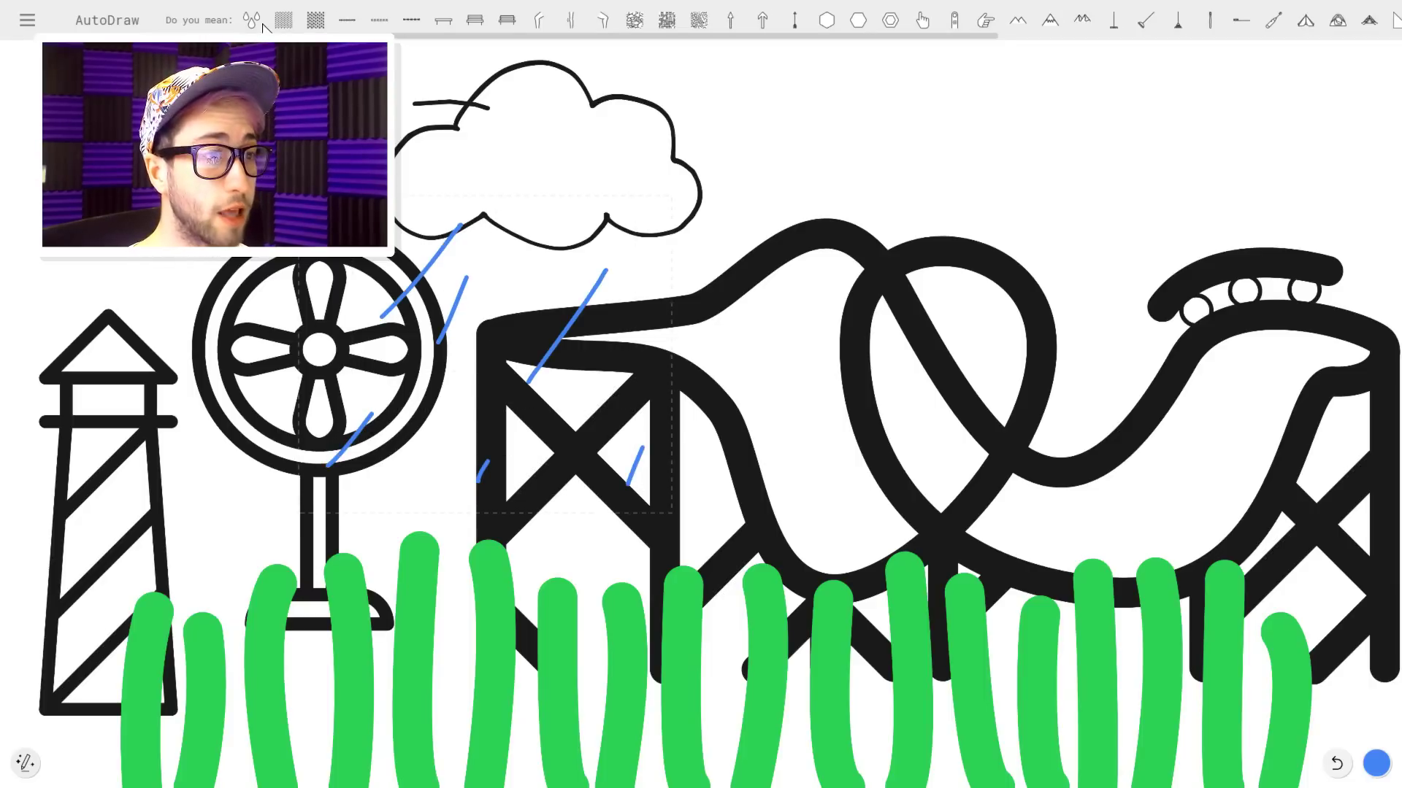
click(284, 20)
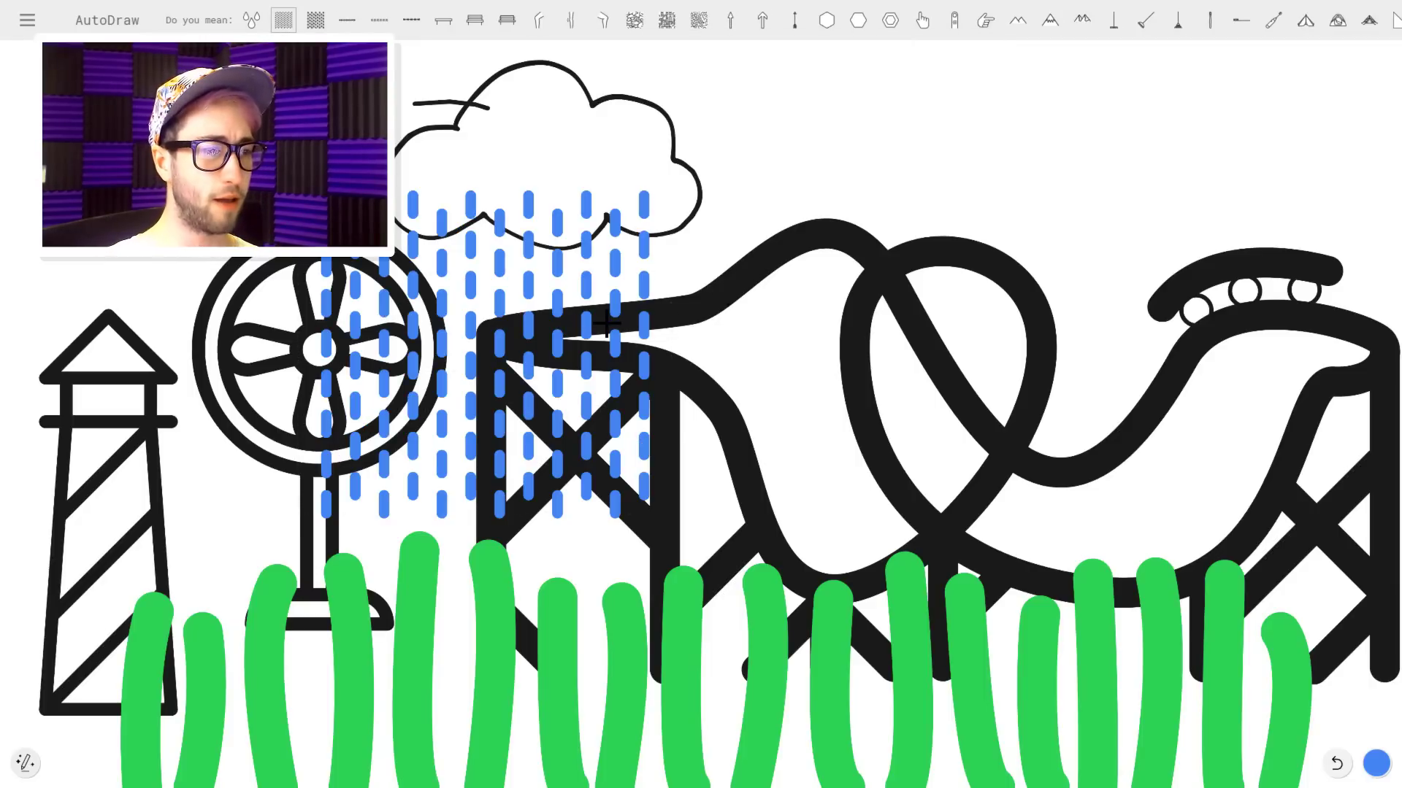
Choose dark grey and use the Fill tool on the empty canvas background.
click(26, 764)
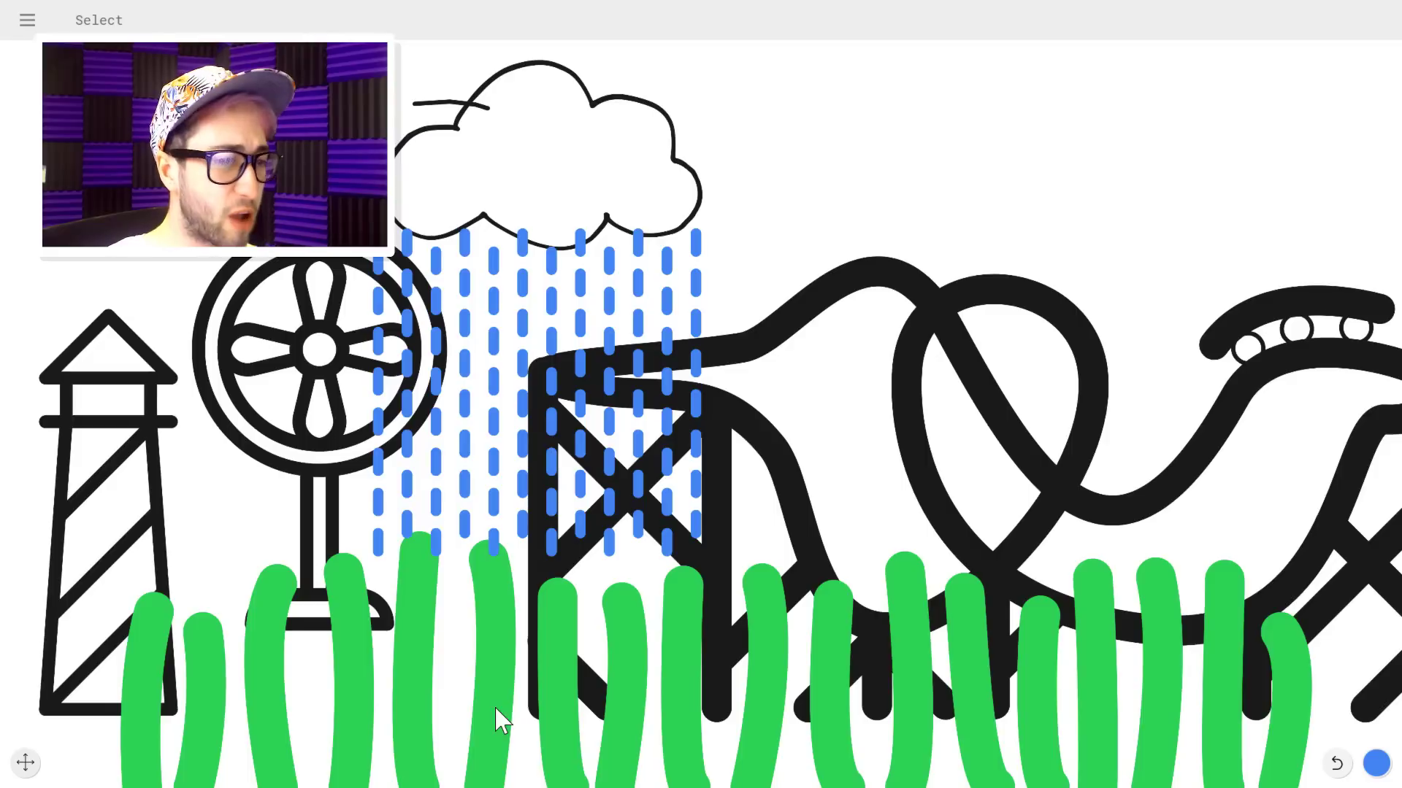
click(1376, 764)
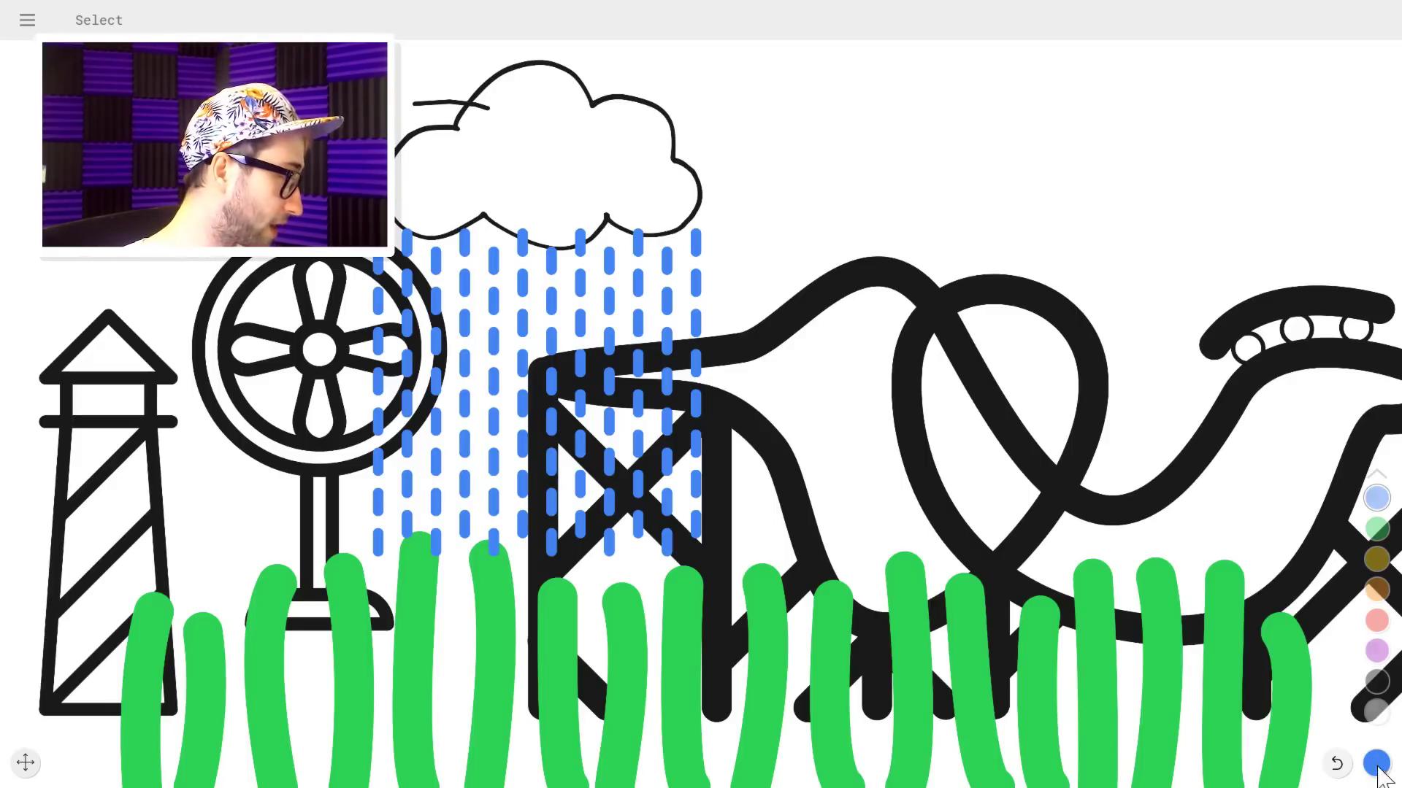
click(1376, 474)
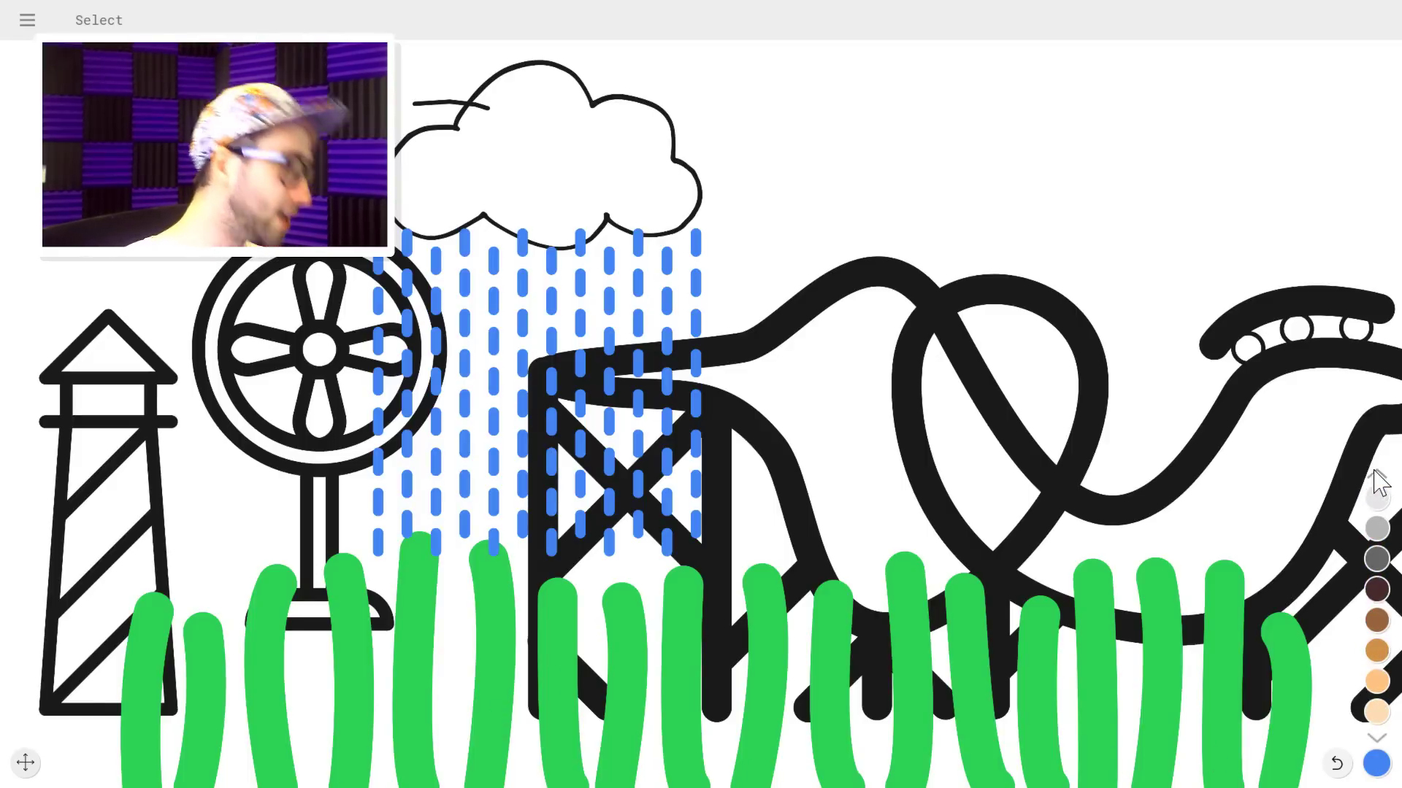
click(1376, 560)
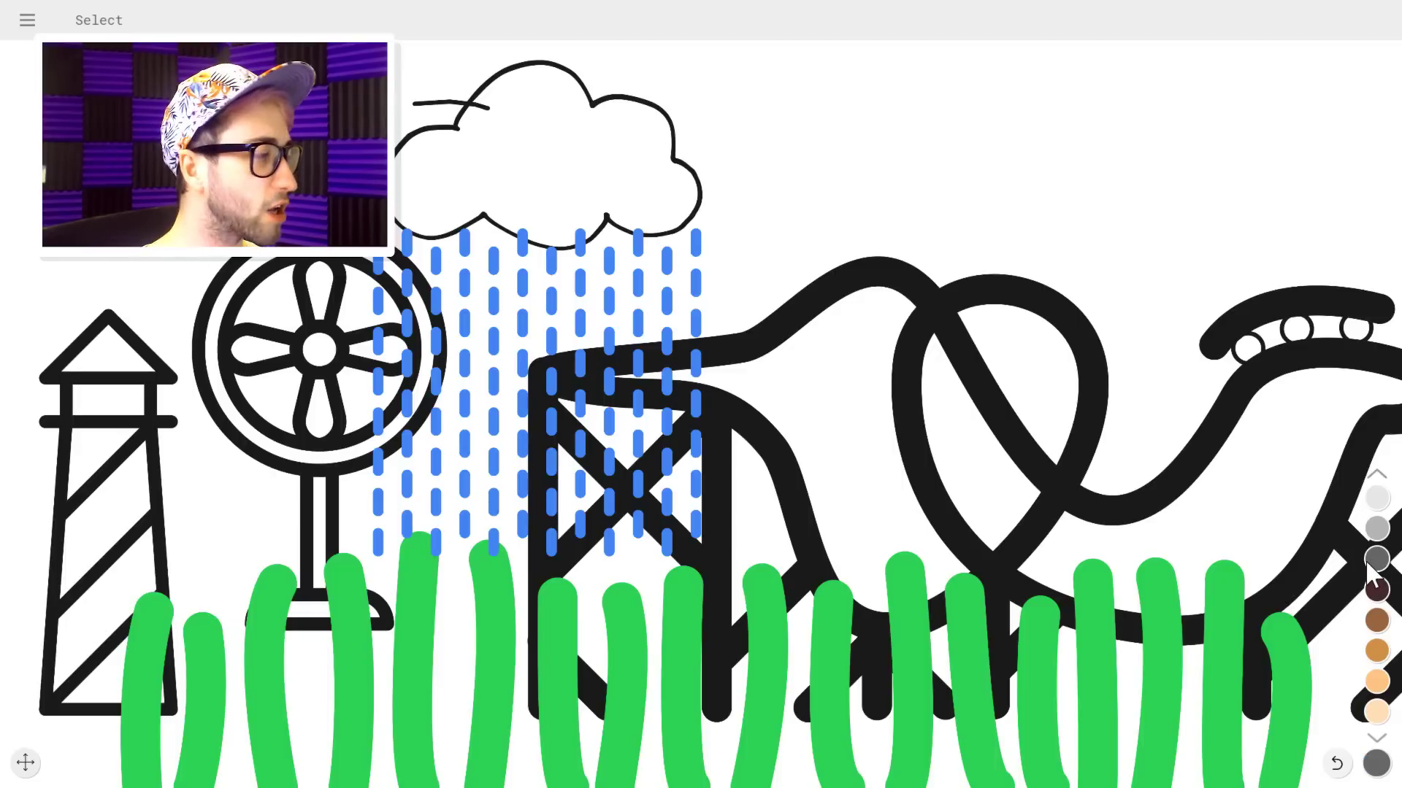
click(24, 763)
click(25, 654)
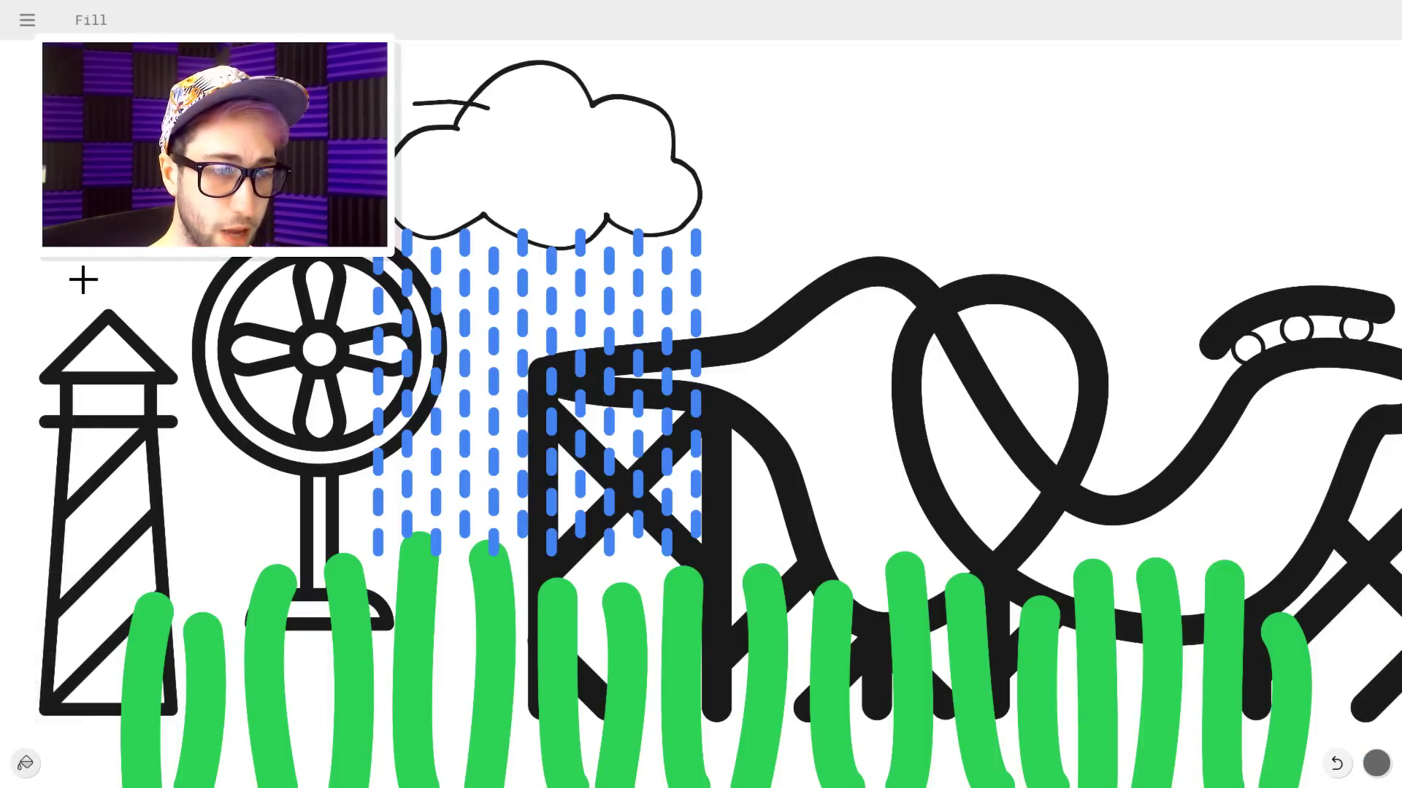
click(82, 276)
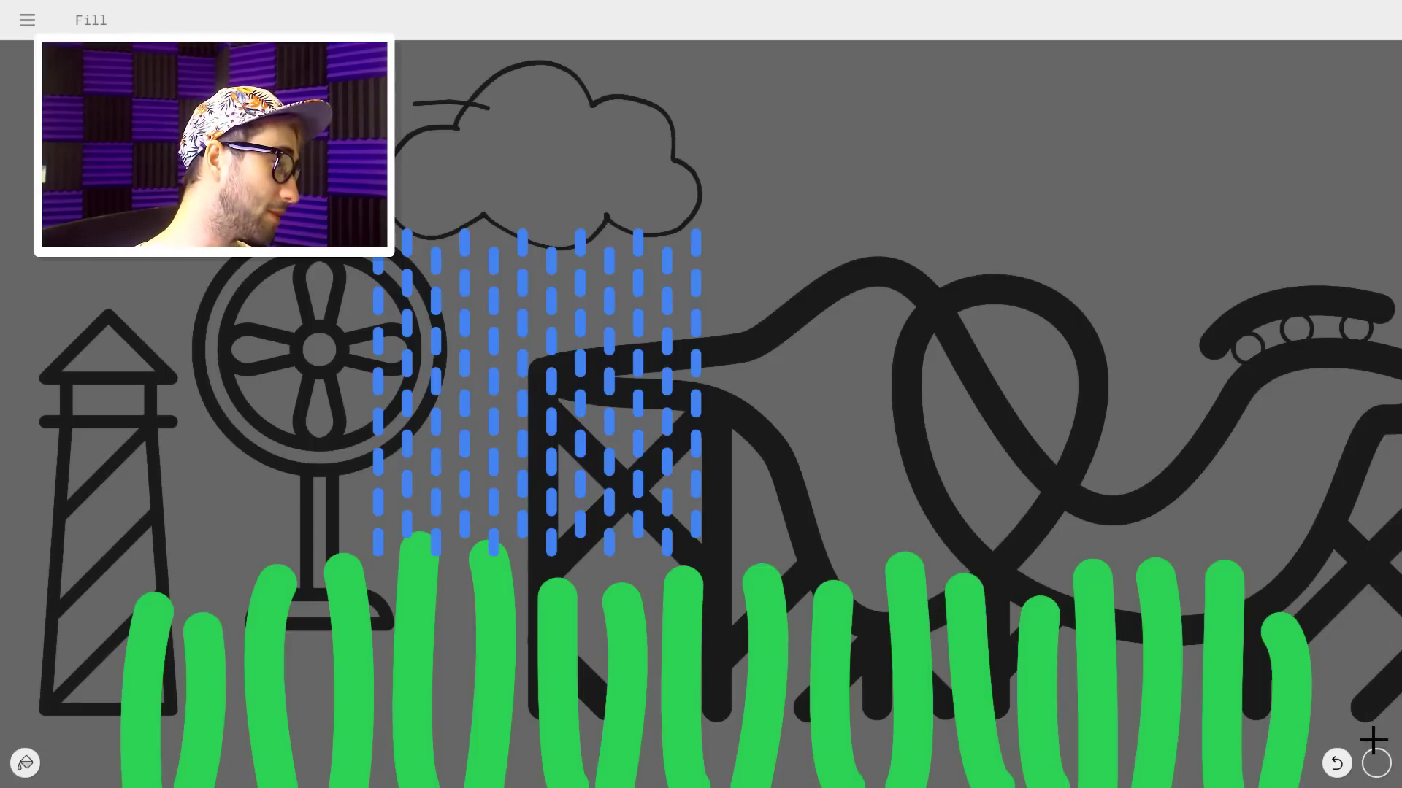
Pick dark green and fill all the grass blades with it.
click(1376, 763)
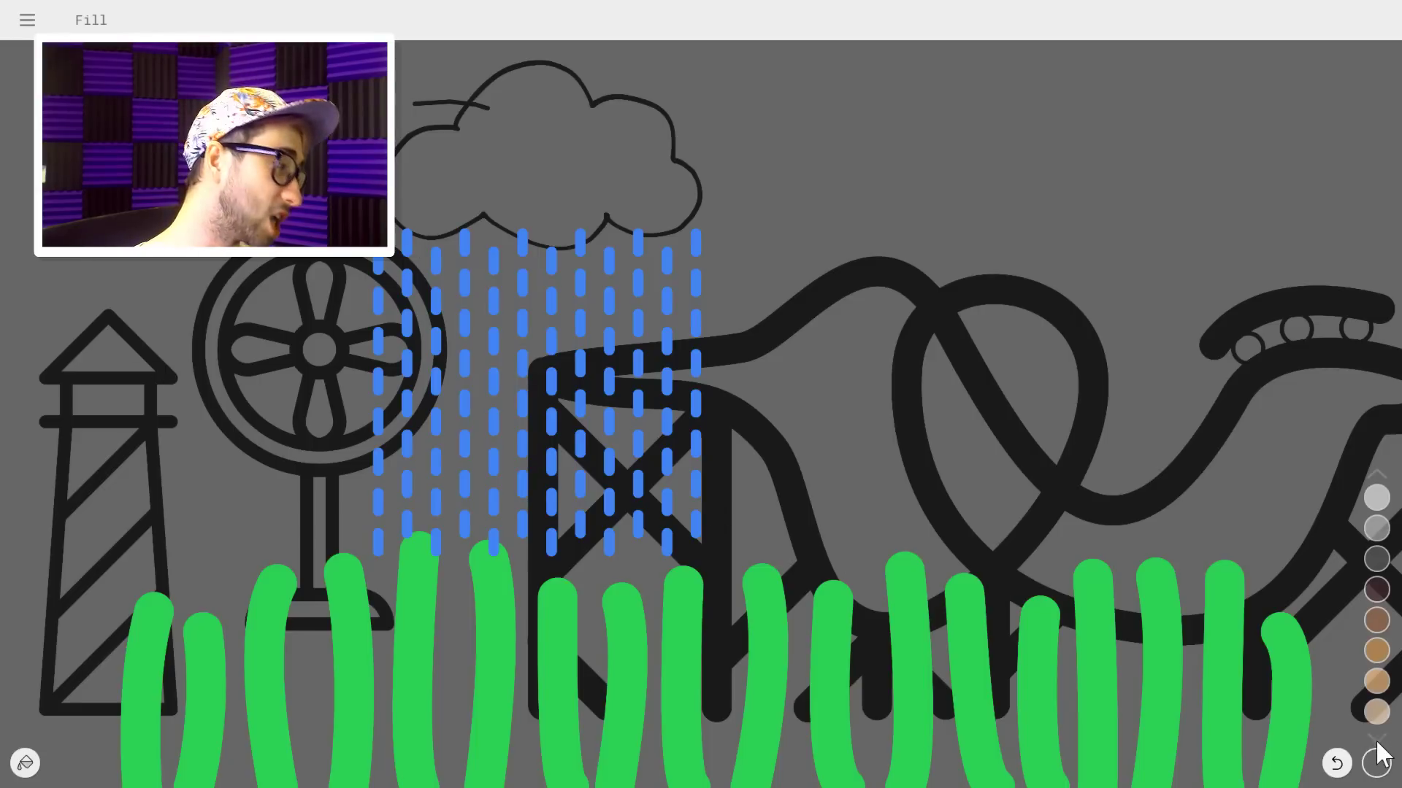
click(1377, 475)
click(1376, 475)
click(1376, 475)
click(1376, 681)
click(964, 620)
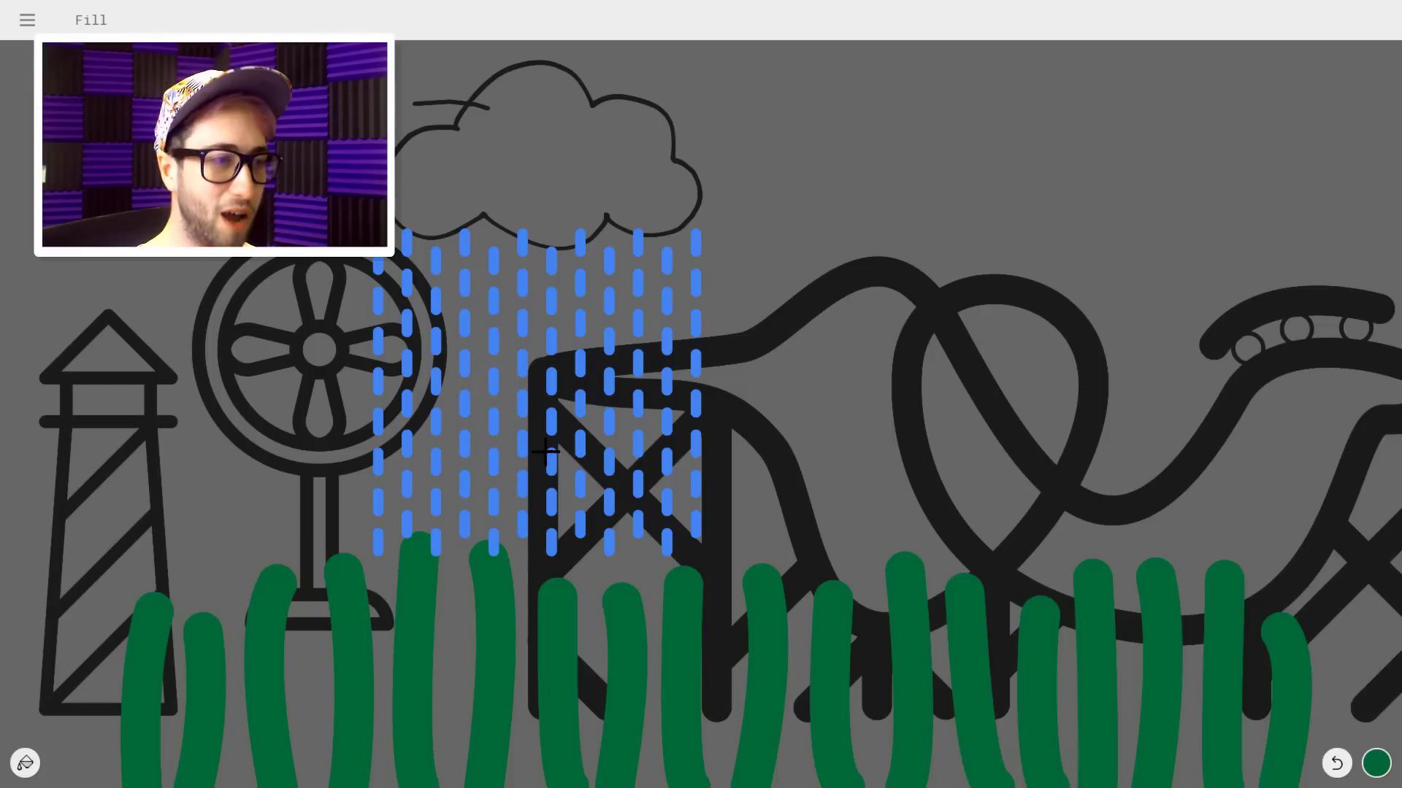
Try dark brown on the roller coaster and background, undoing the brown background fill.
click(1380, 768)
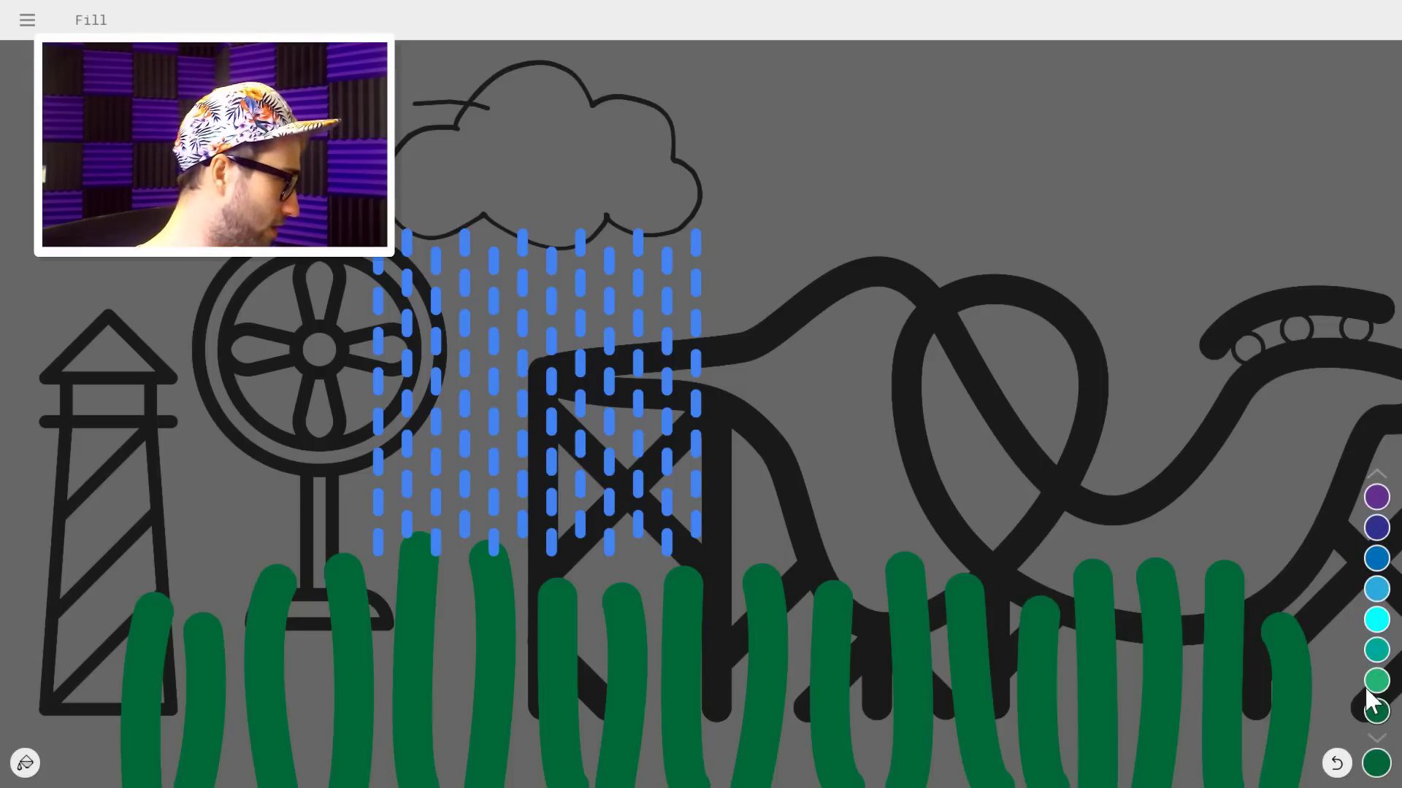
click(1382, 738)
click(1382, 737)
click(1382, 738)
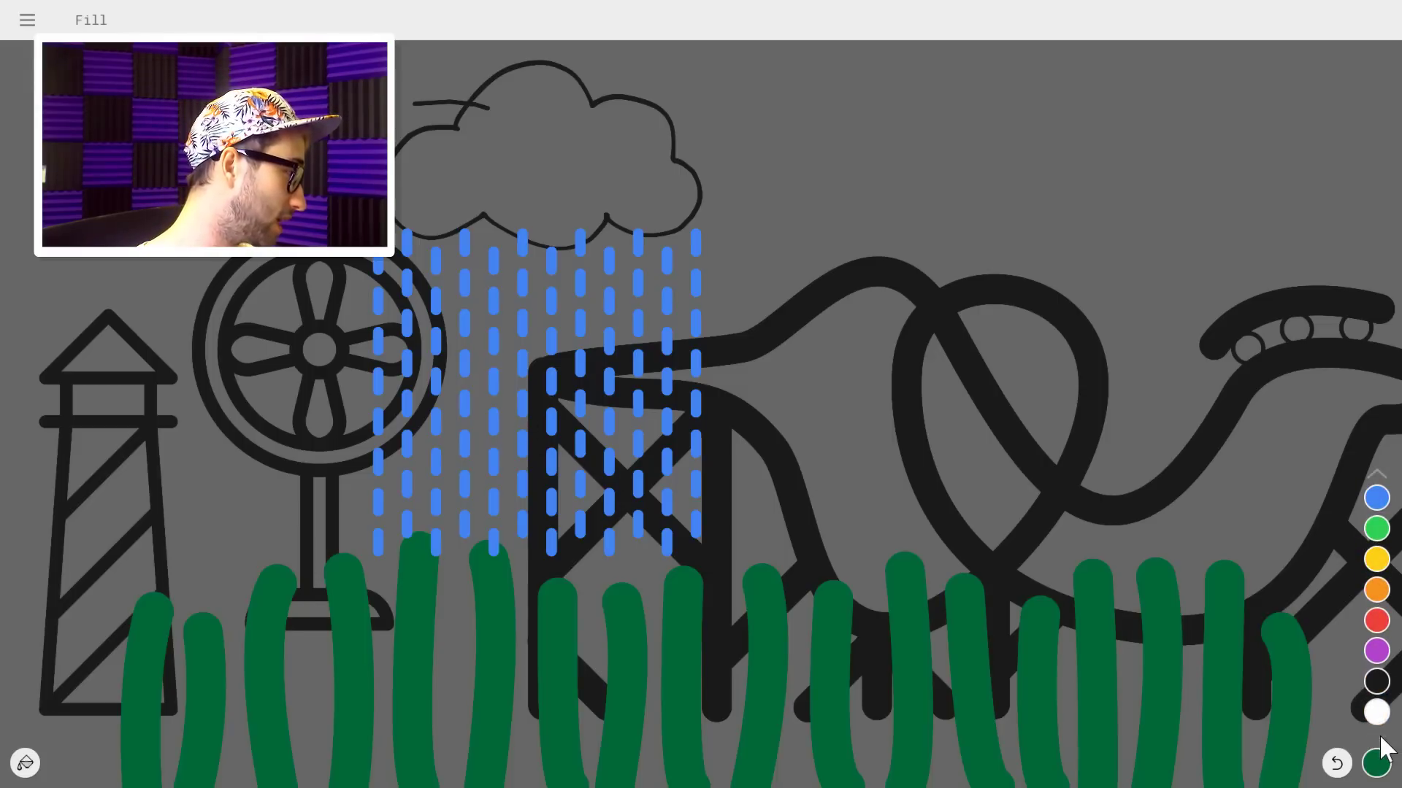
click(1376, 475)
click(1377, 474)
click(1376, 590)
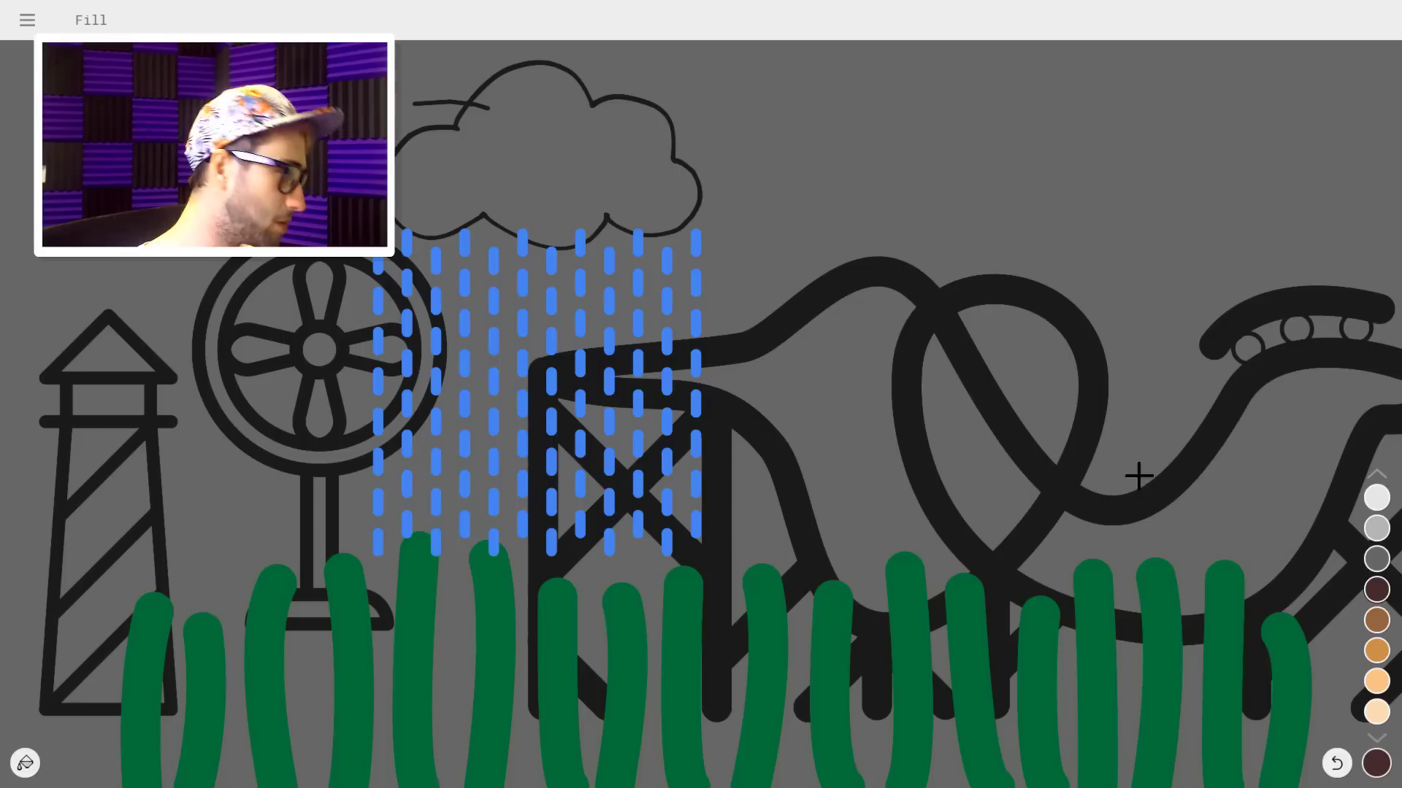
click(1069, 492)
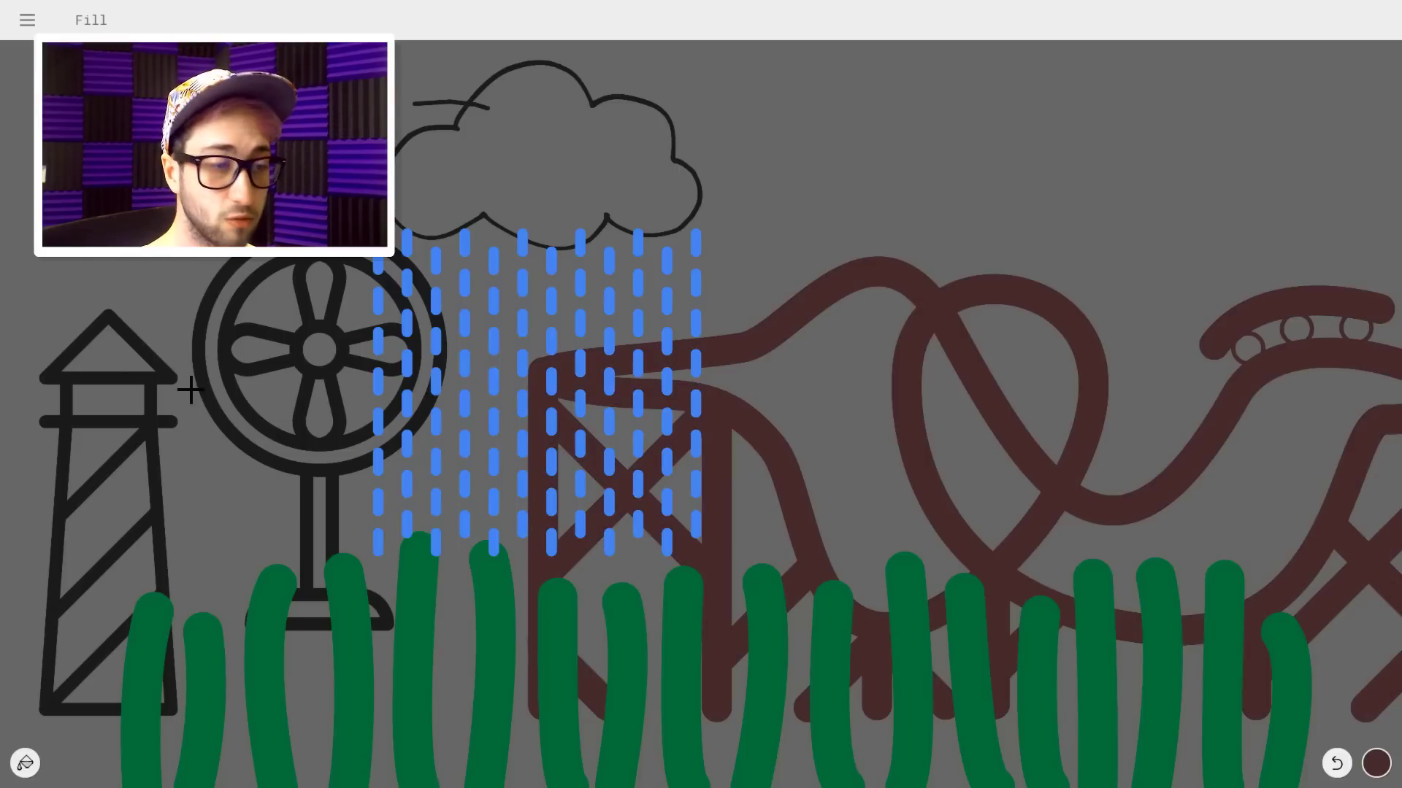
click(108, 387)
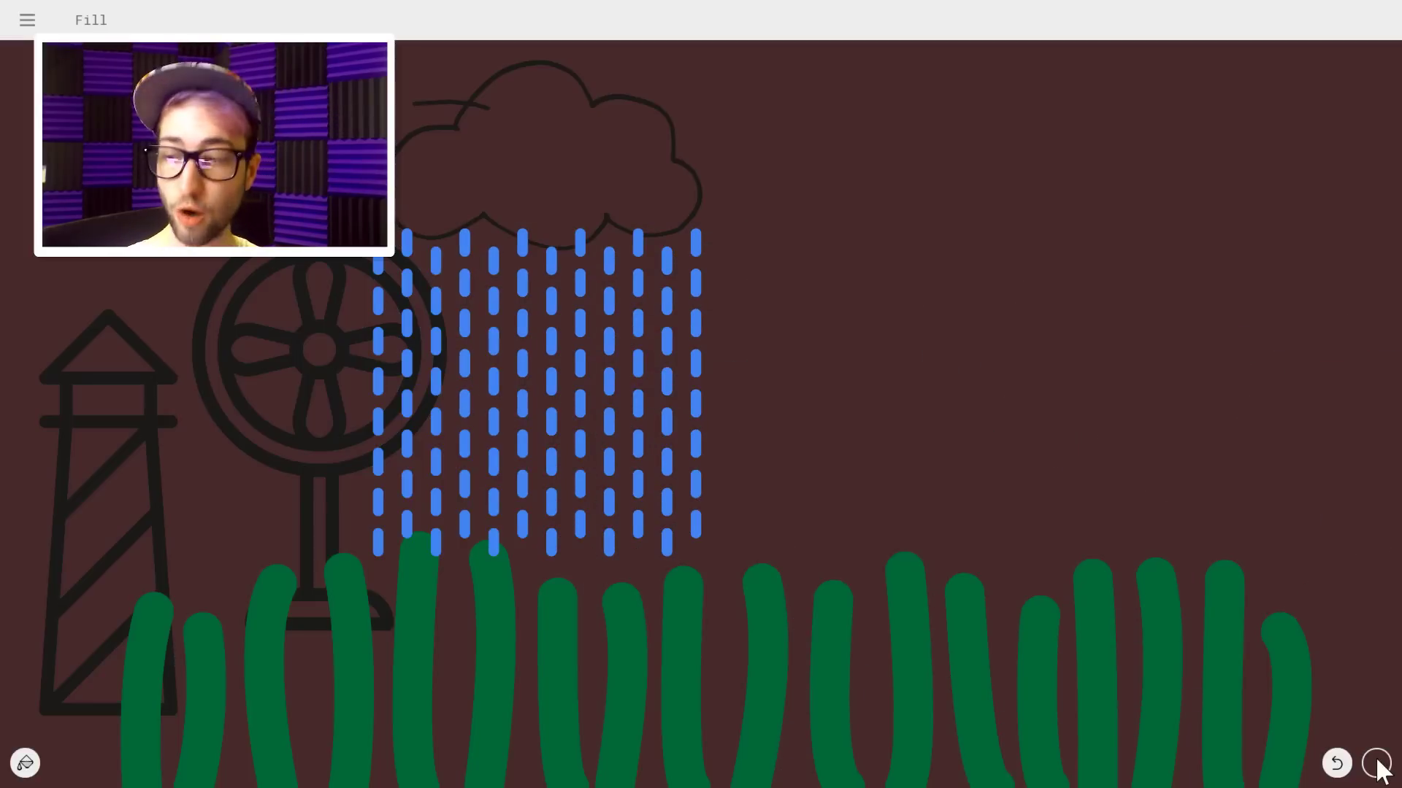
key(ctrl+z)
click(1376, 763)
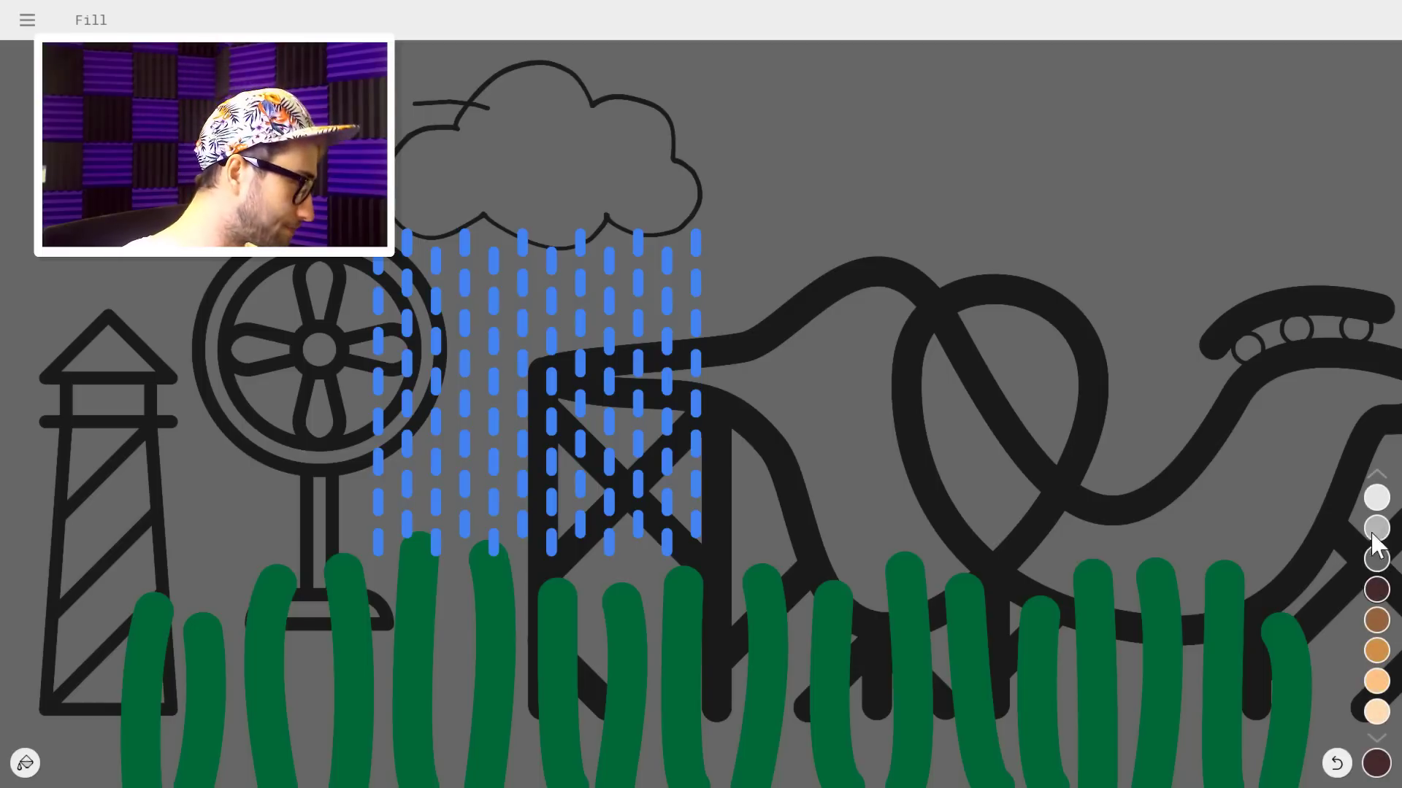
Switch the fill colour to dark red, undoing the red fill on the background.
click(1377, 476)
click(1376, 621)
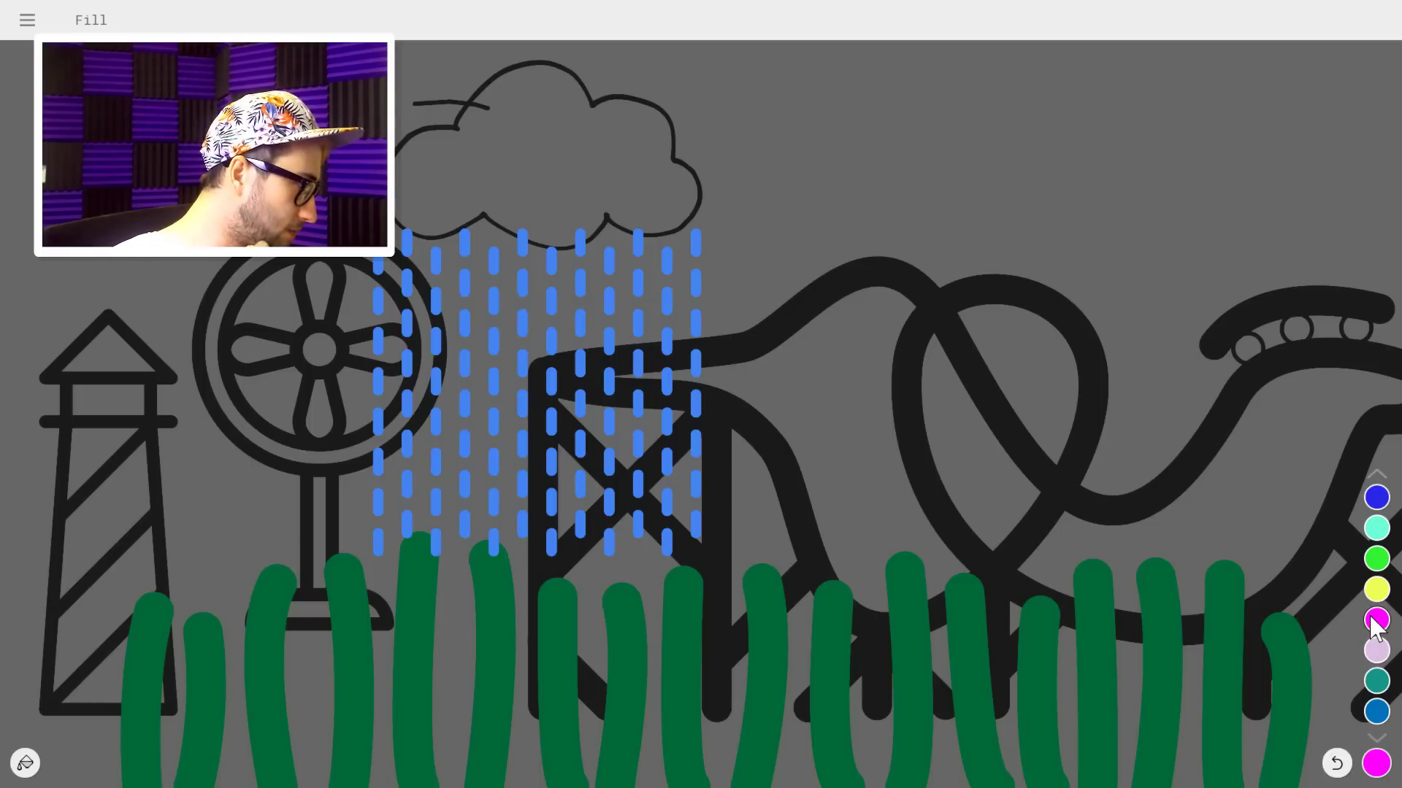
click(1376, 474)
click(1377, 475)
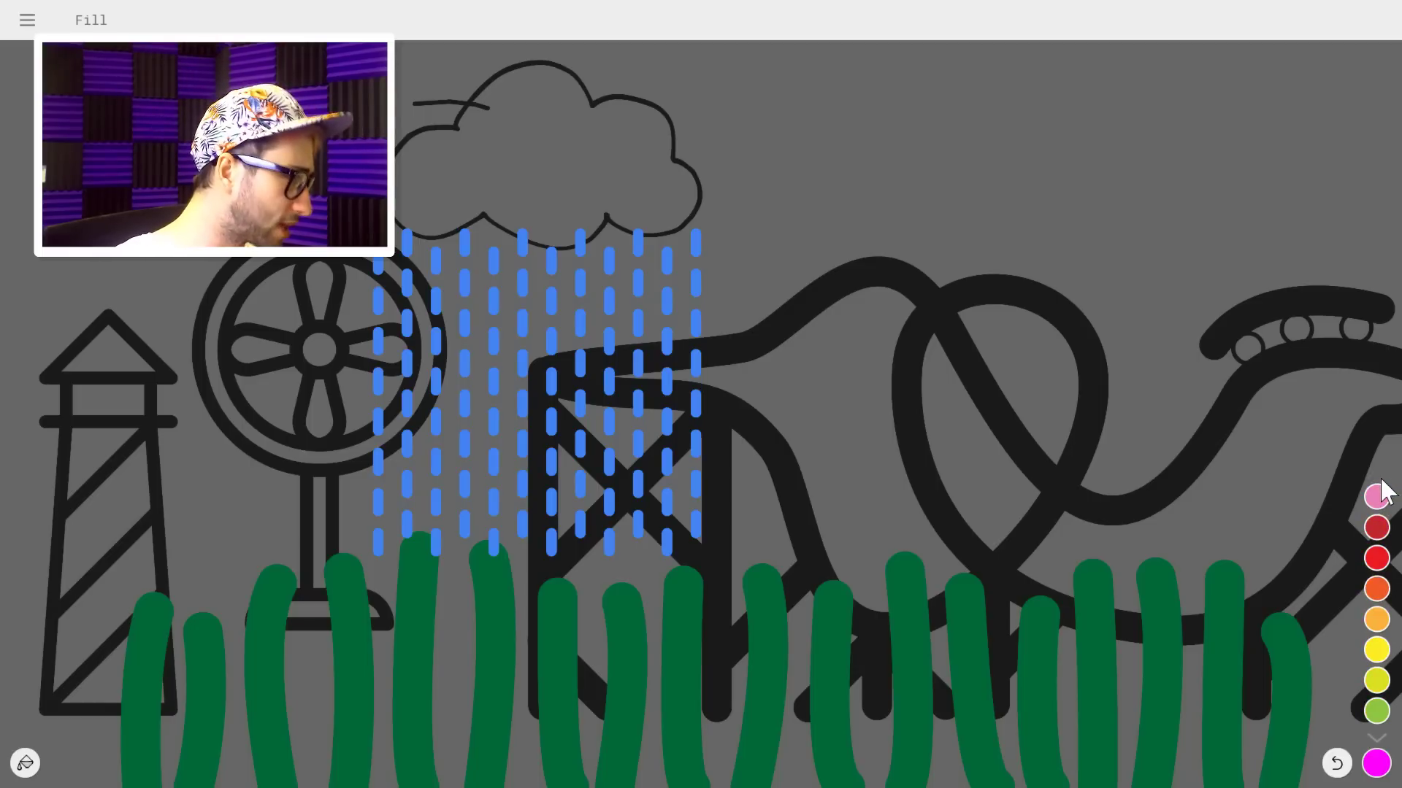
click(1376, 529)
click(745, 420)
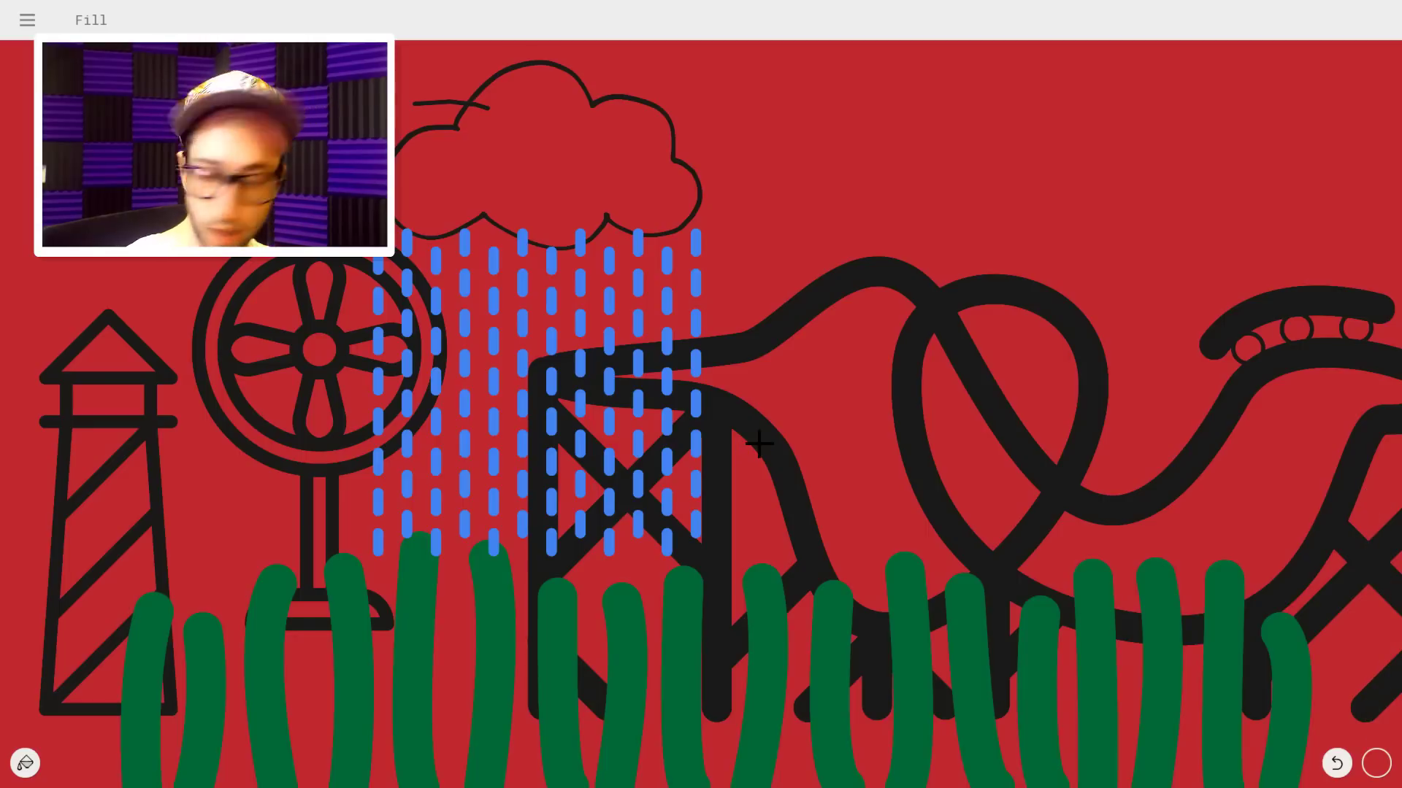
key(ctrl+z)
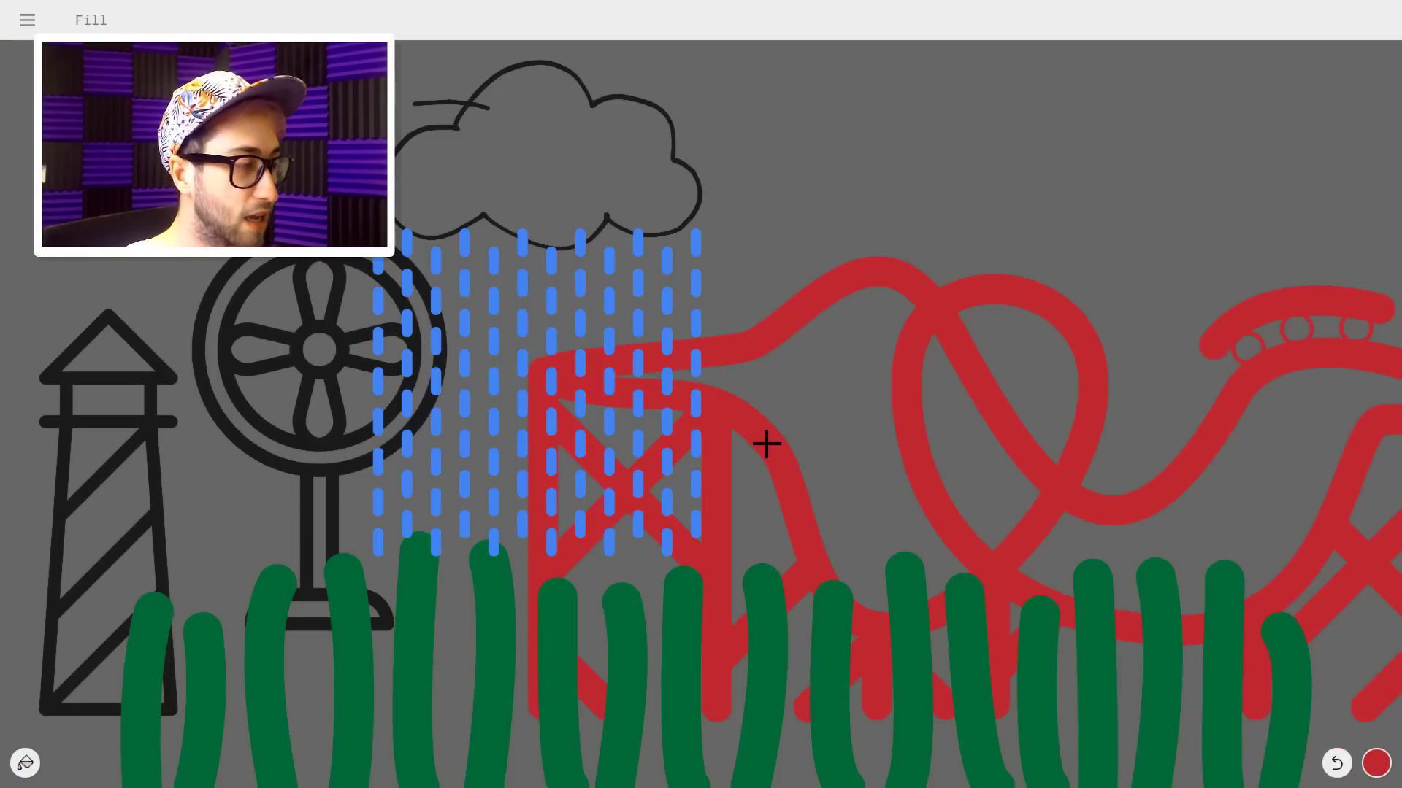
Fill the lighthouse, fan and cloud with purple.
click(1376, 762)
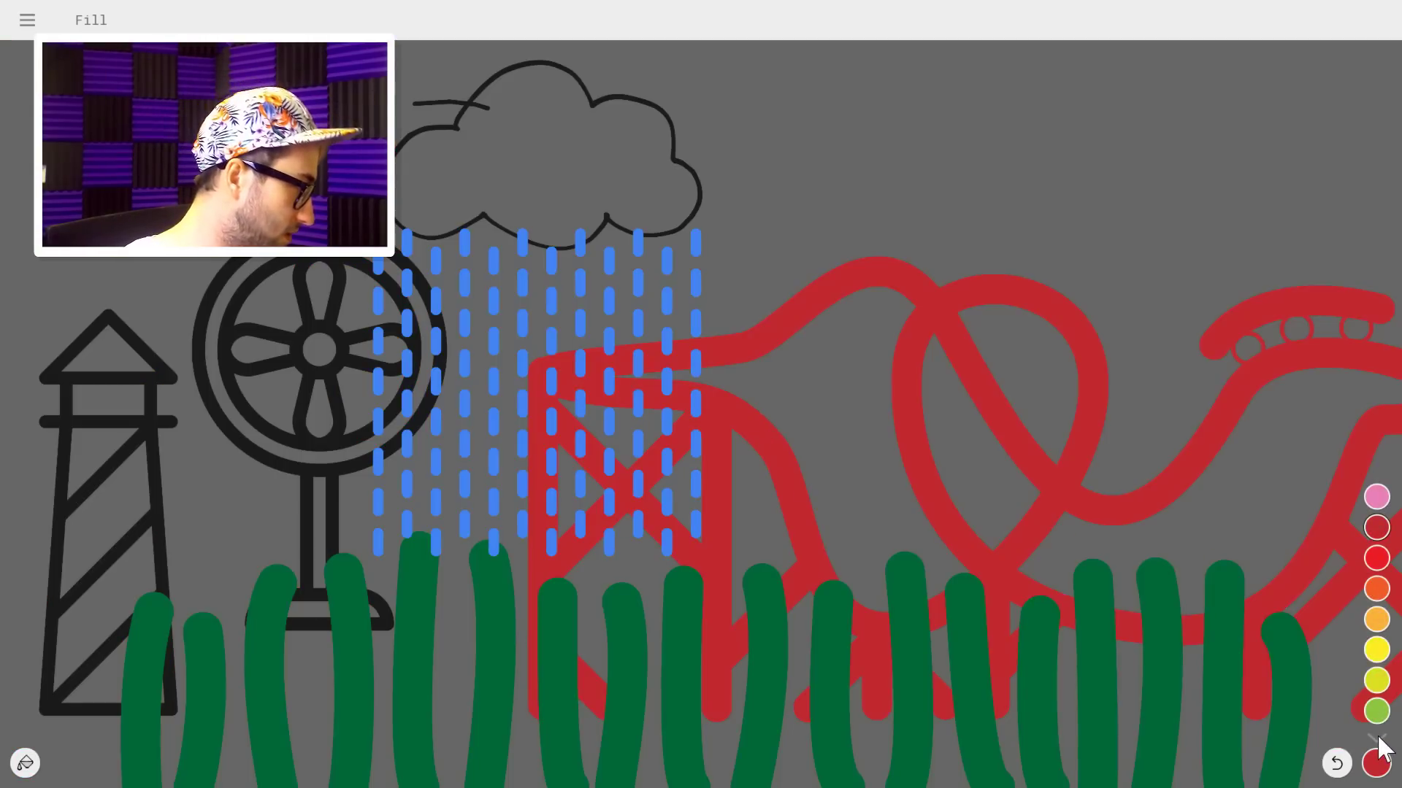
click(1377, 739)
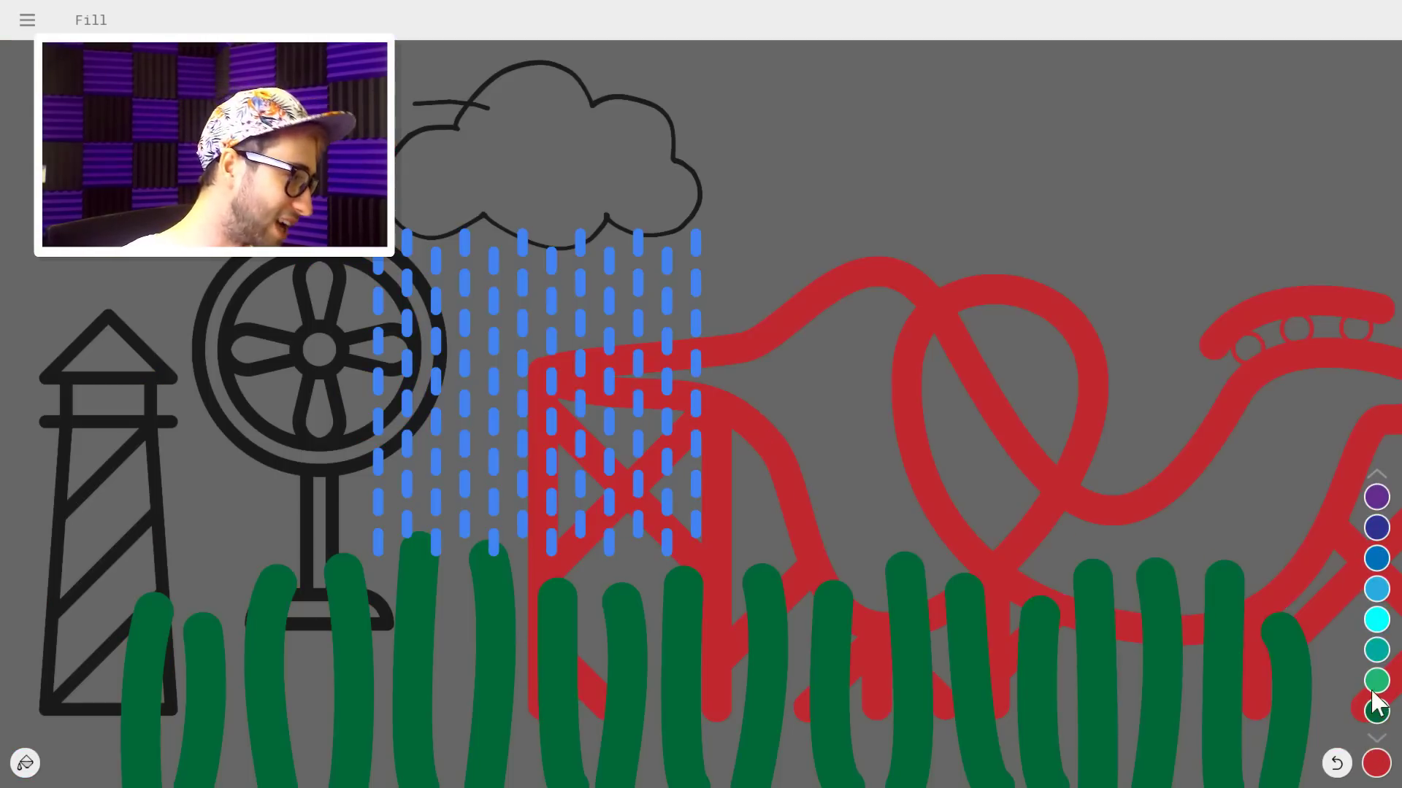
click(1377, 497)
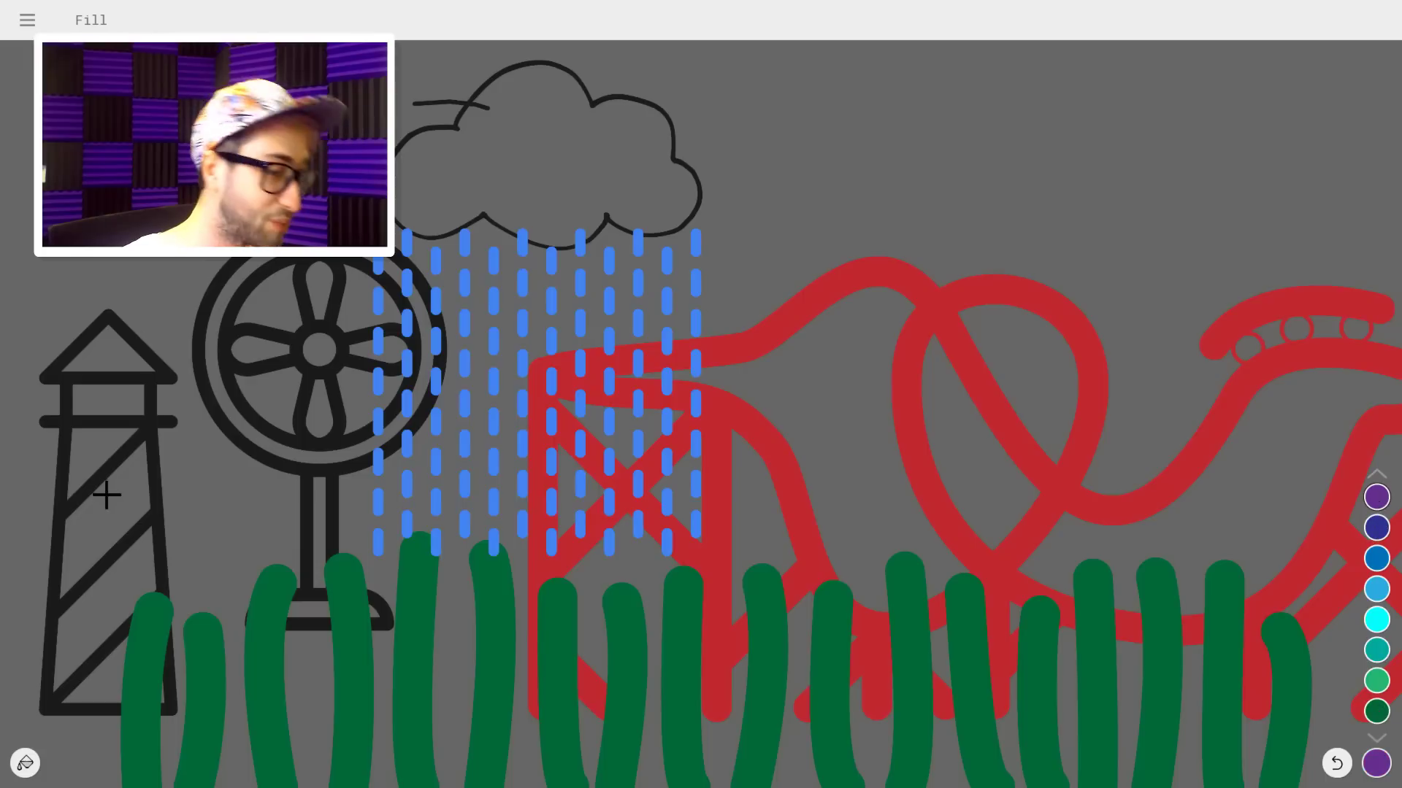
click(89, 430)
click(214, 408)
click(436, 232)
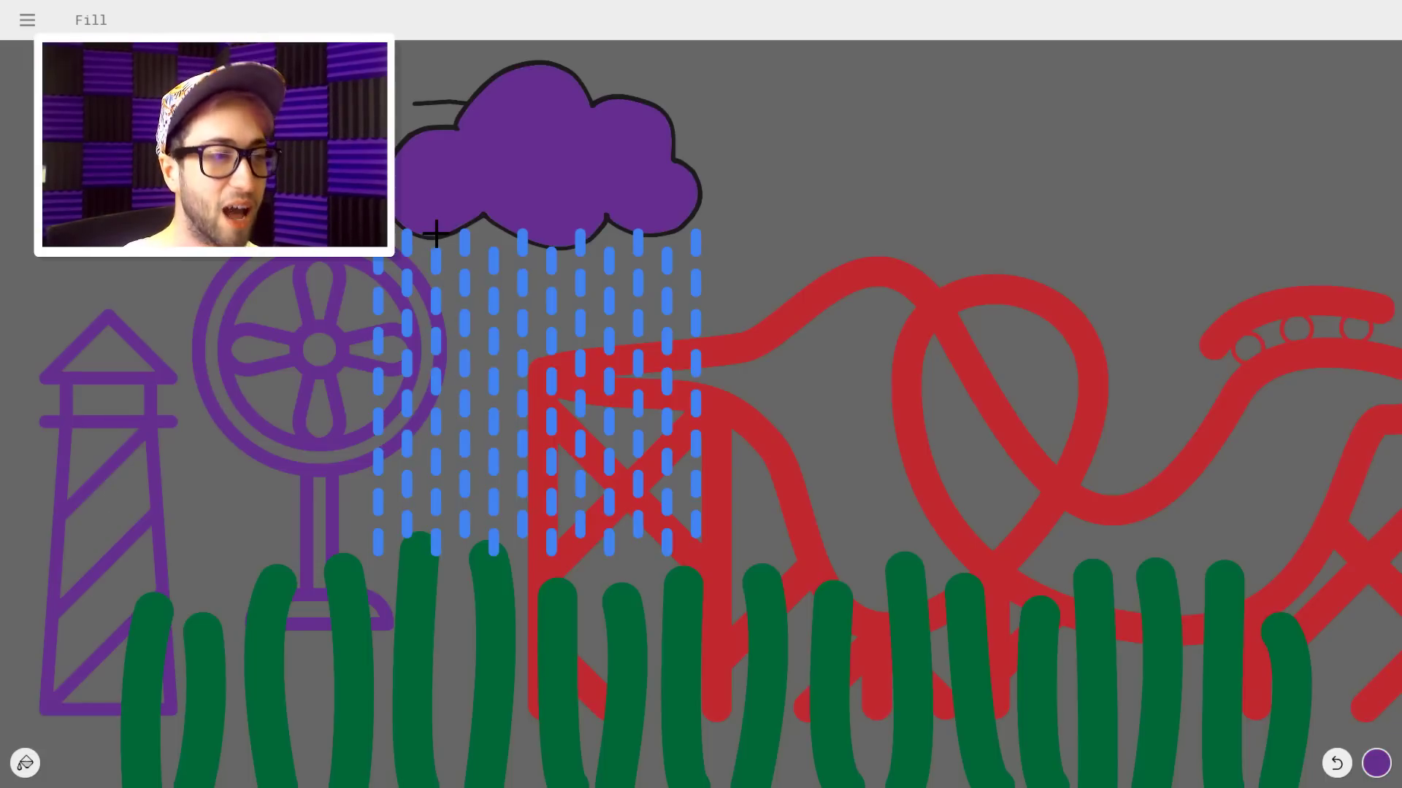